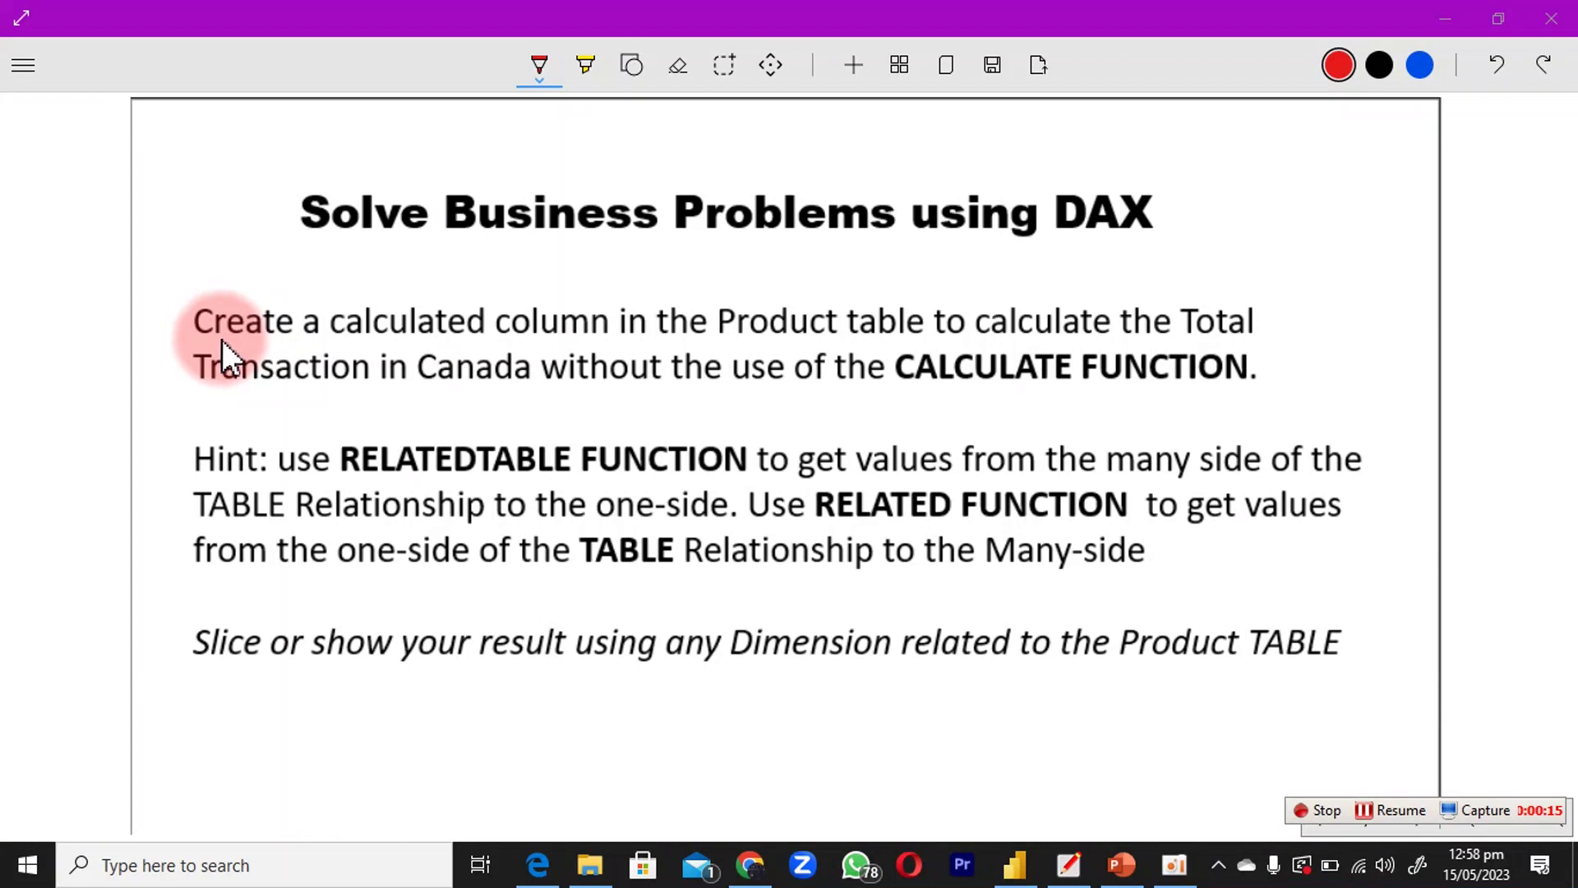
Underline "calculated", "Product table", "Canada" and "CALCULATE FUNCTION" in the first paragraph with the orange pen.
click(539, 70)
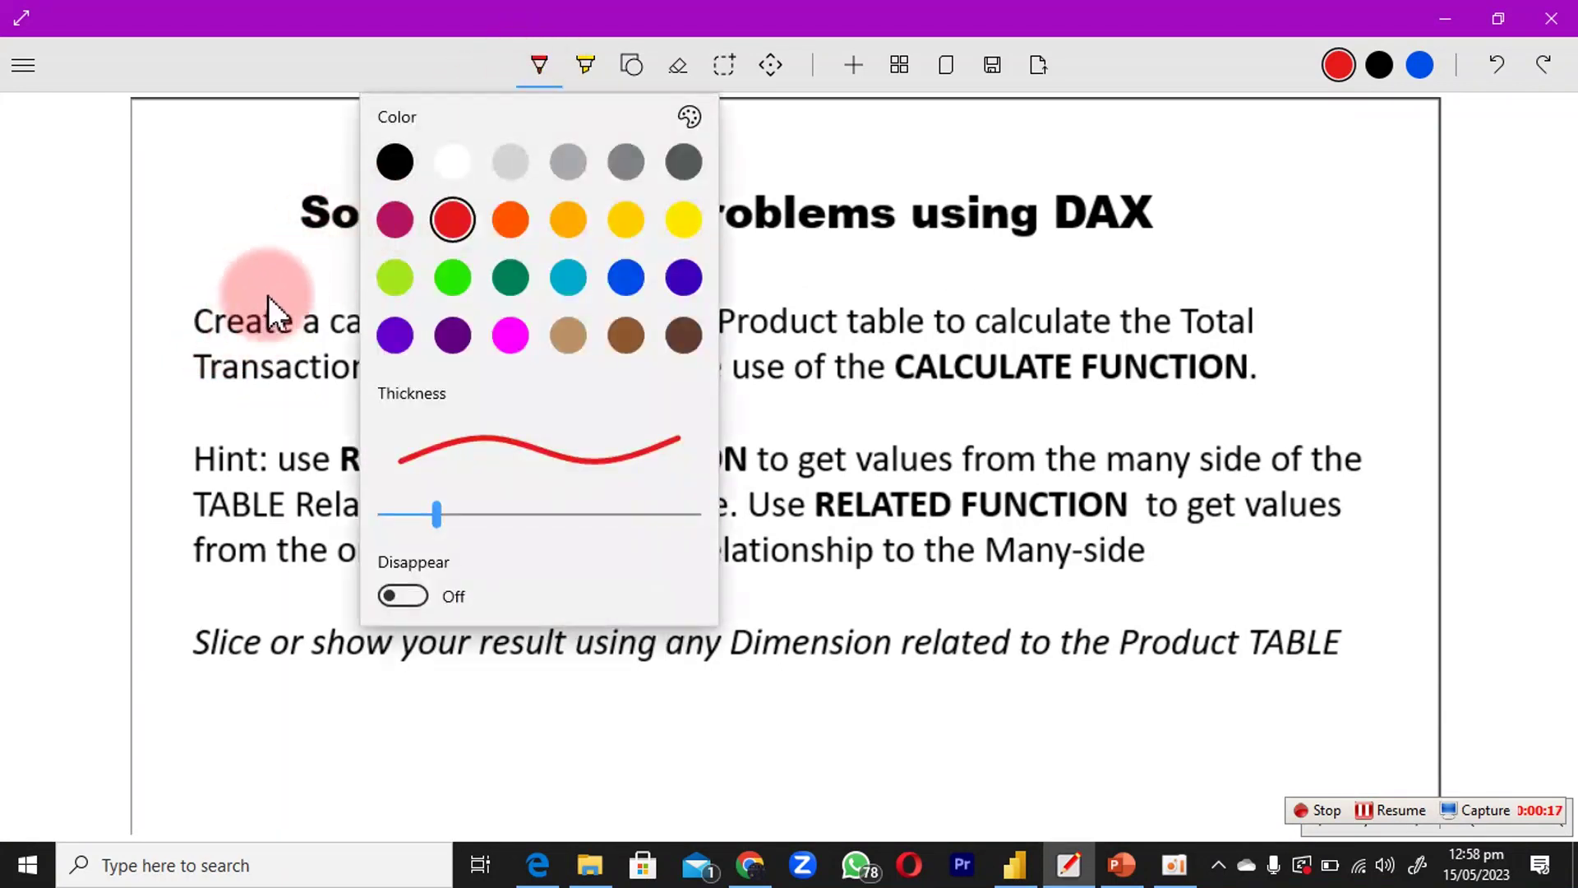
click(510, 221)
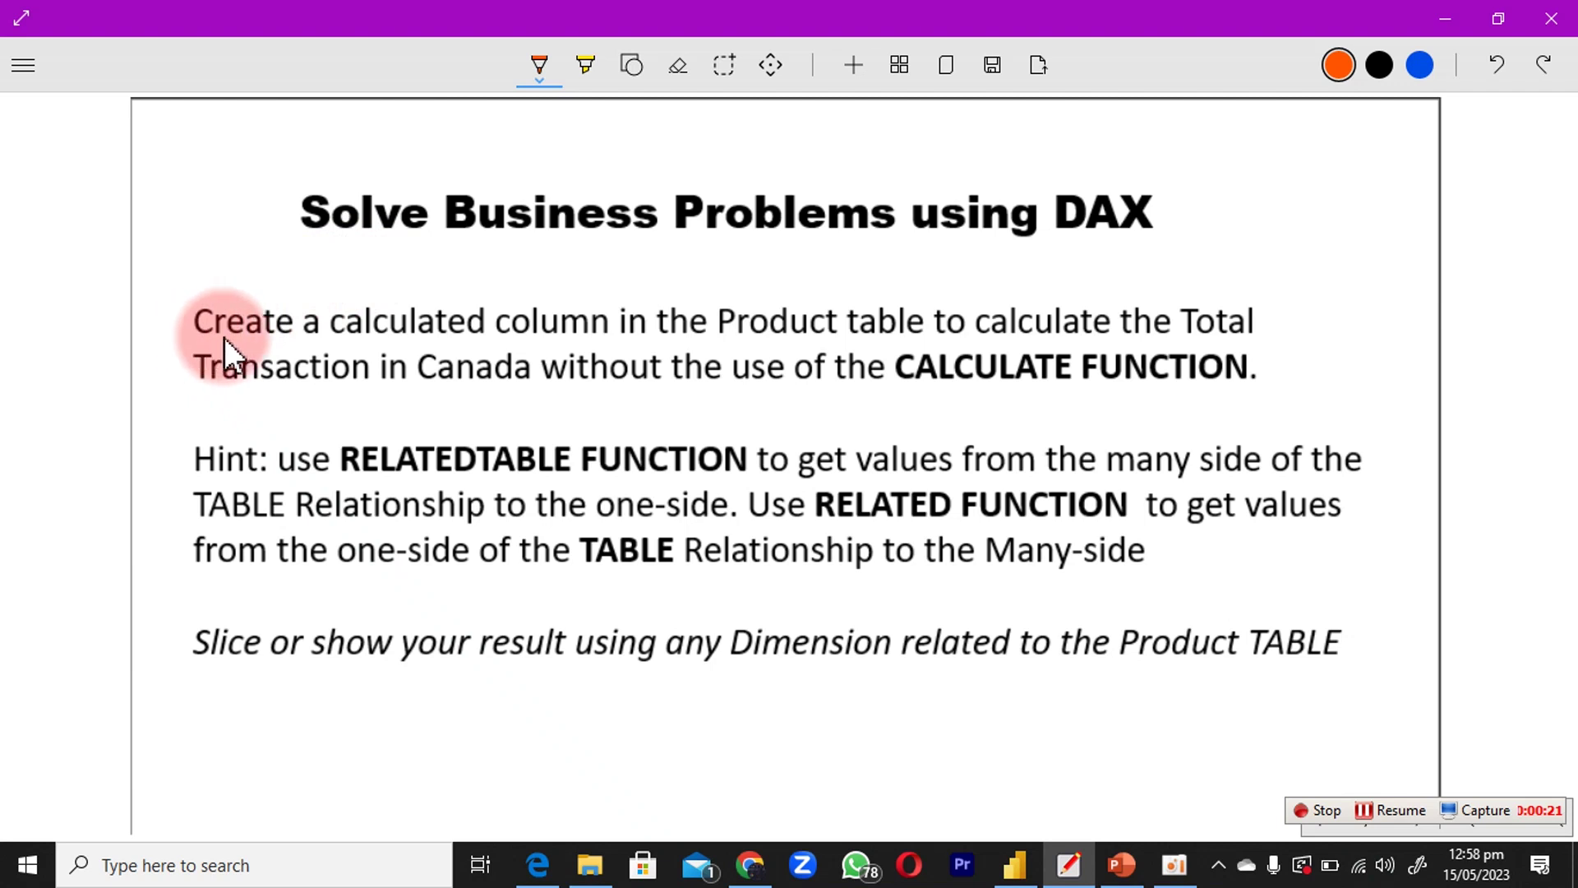
drag(334, 337, 461, 346)
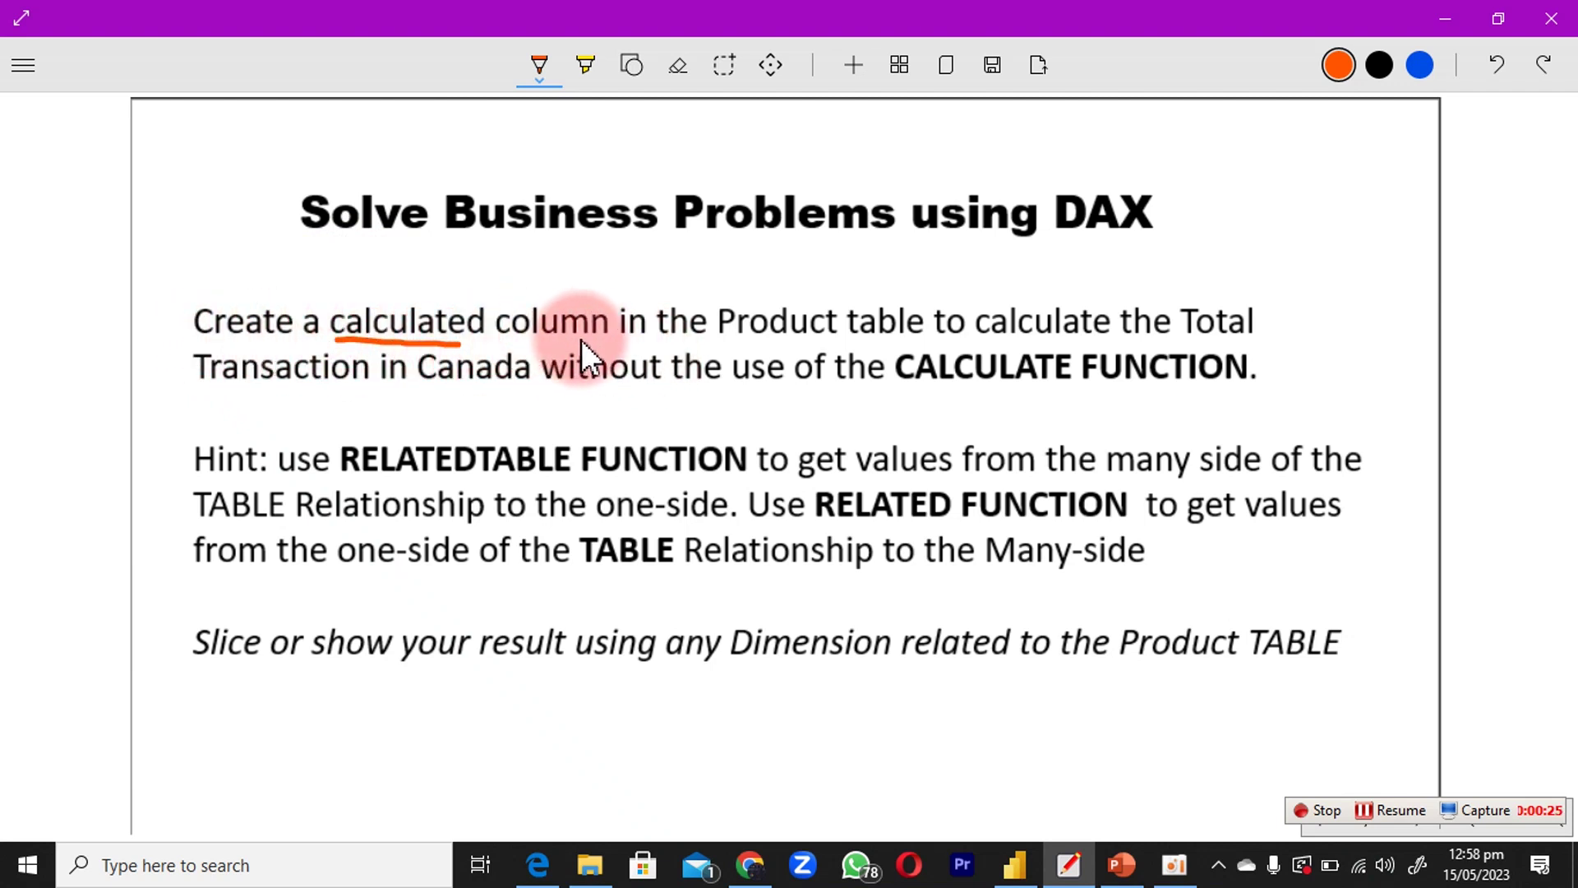
drag(724, 348, 897, 348)
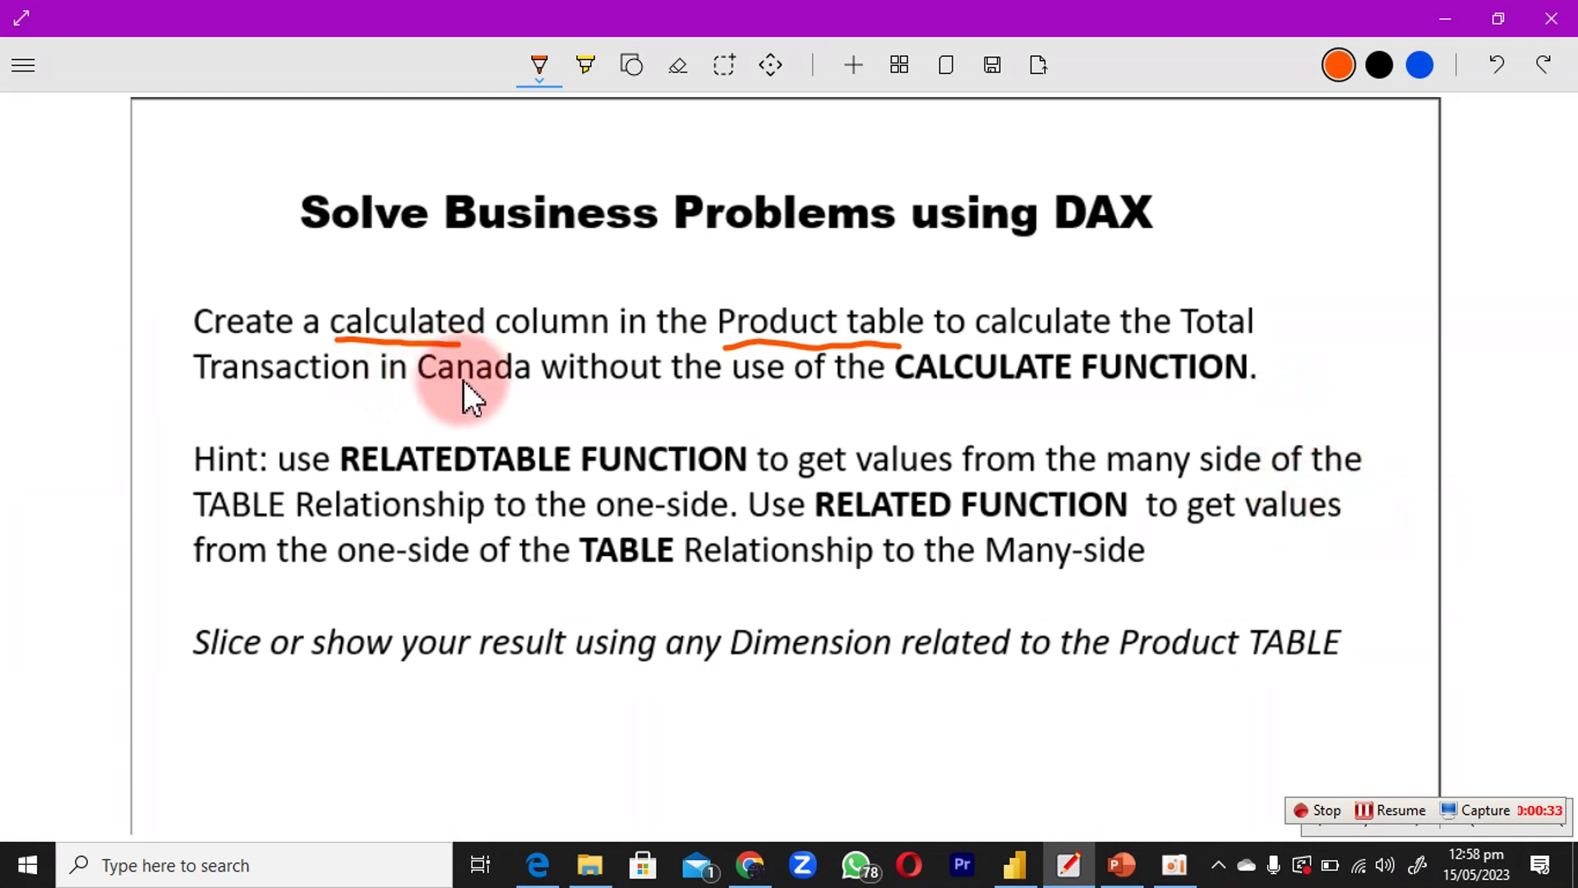
drag(447, 392, 466, 393)
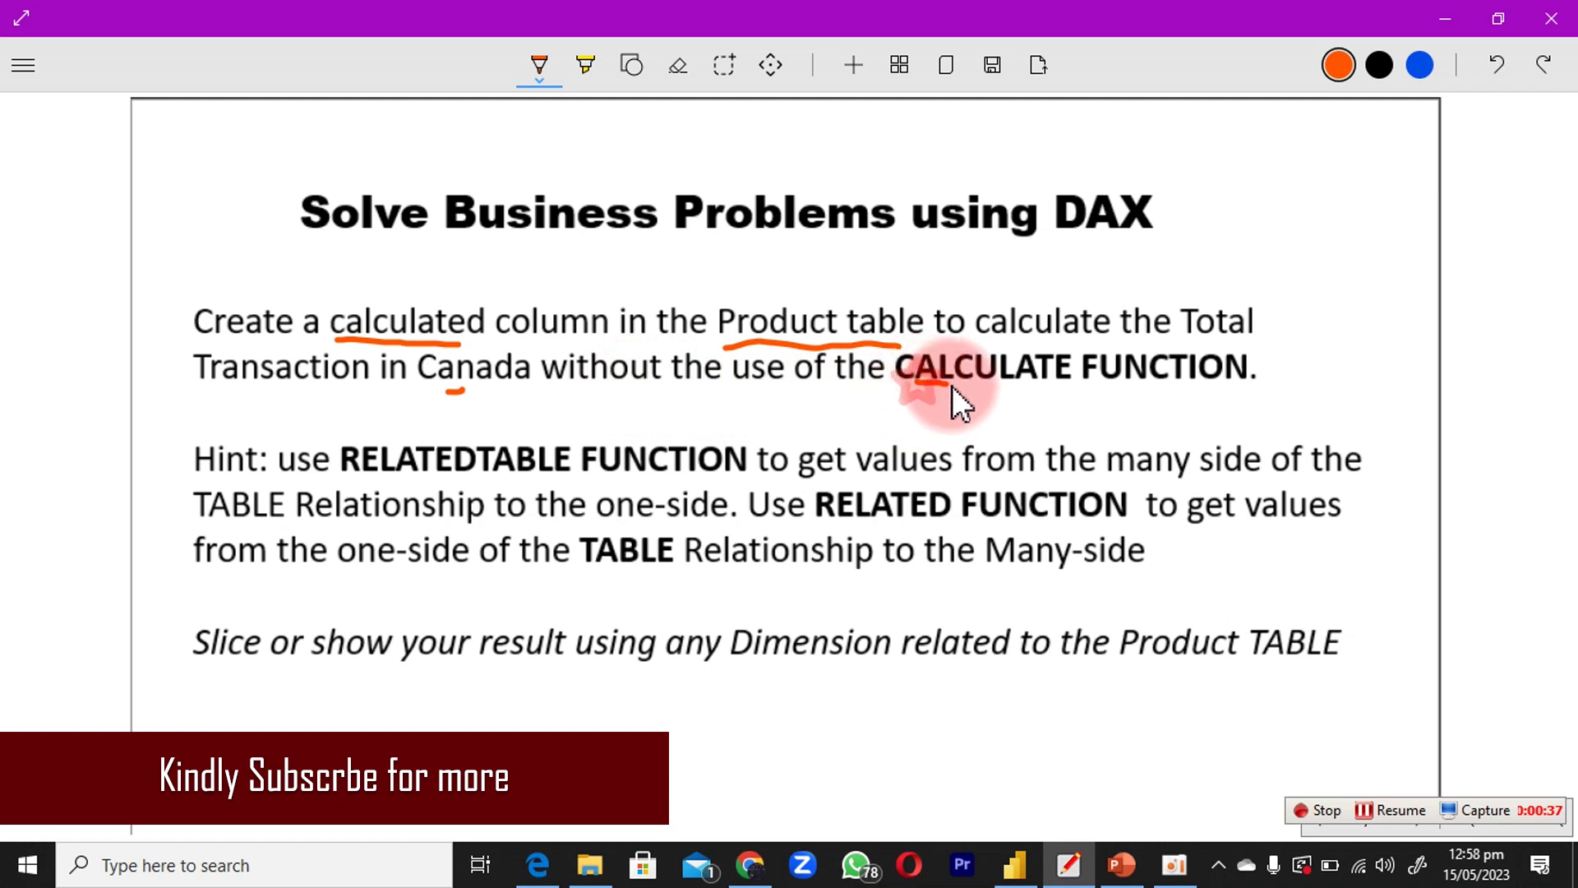
drag(954, 386, 1023, 394)
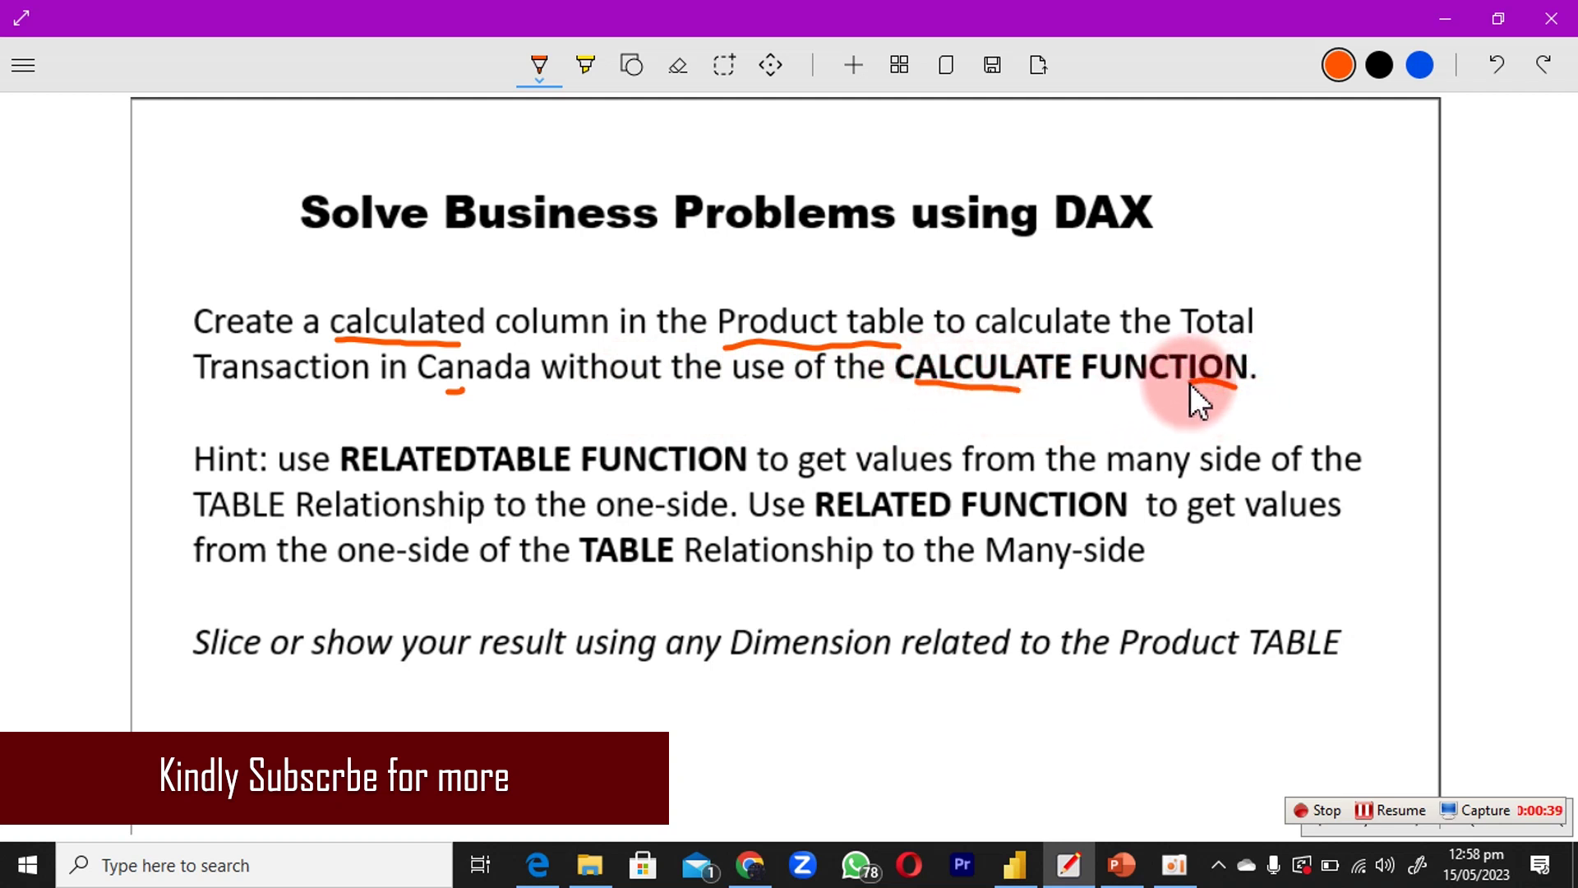
drag(1168, 383, 1040, 384)
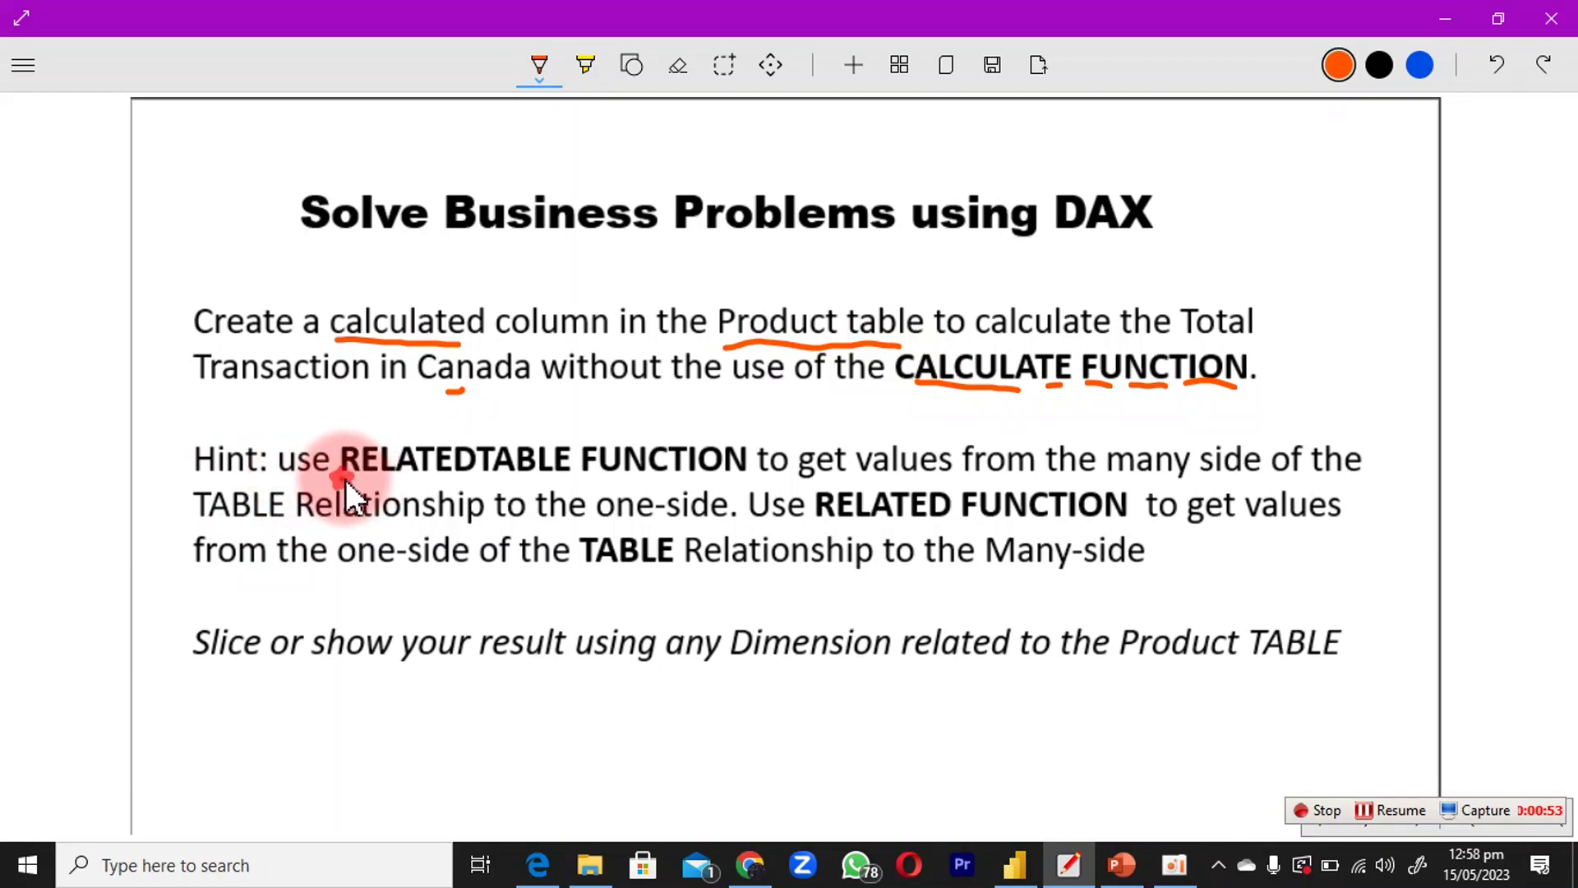
Underline RELATEDTABLE FUNCTION, RELATED FUNCTION and each mention of the many side and one-side in the hint paragraph in orange.
drag(340, 480, 416, 485)
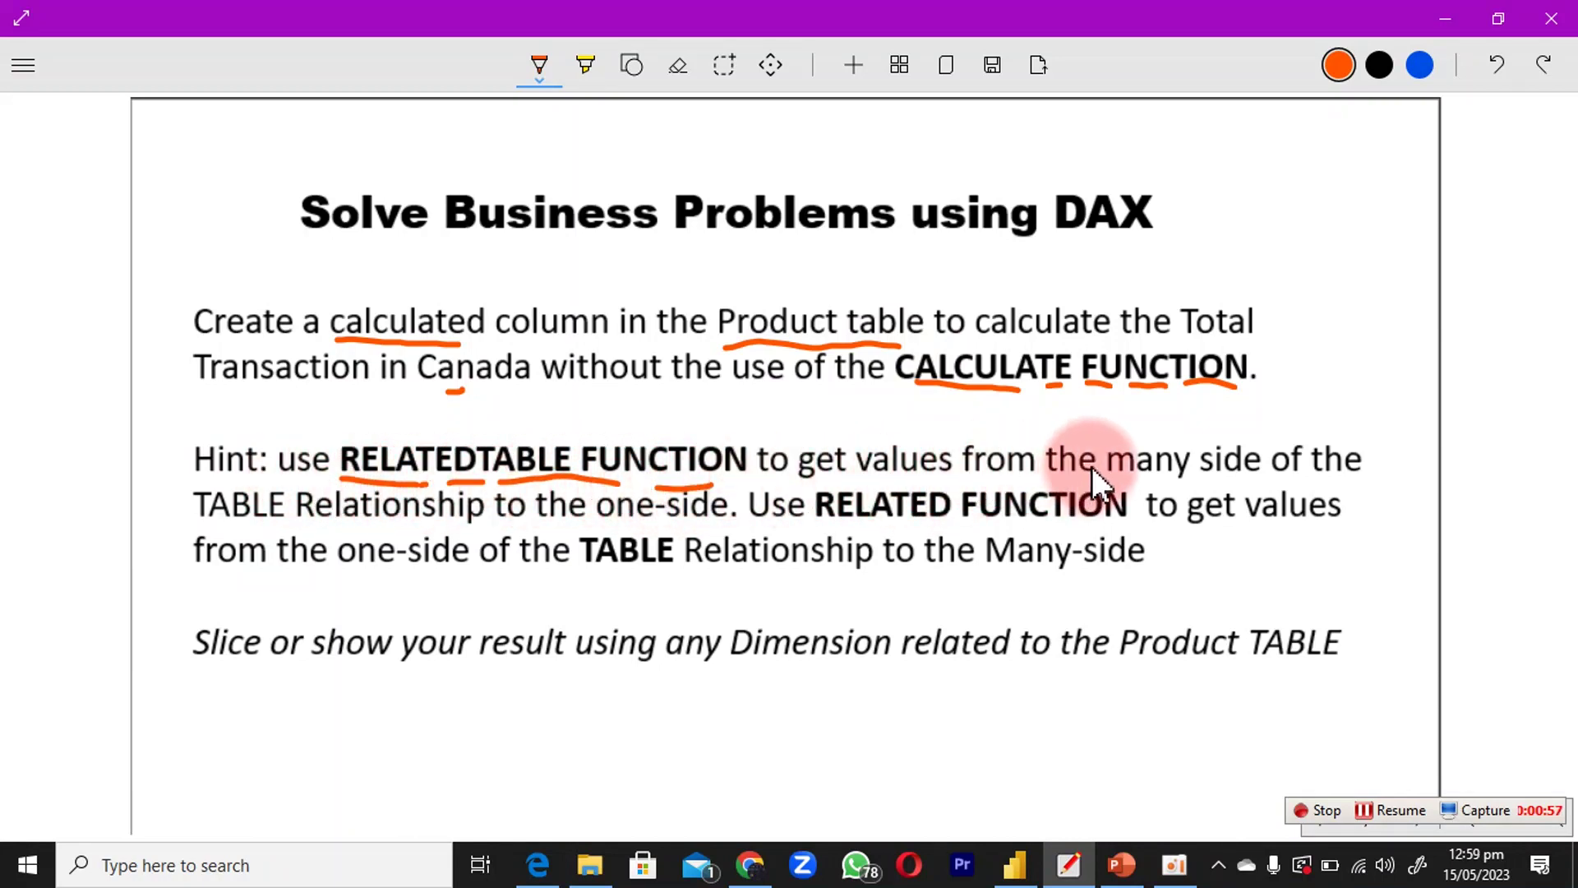
drag(1136, 477, 1251, 477)
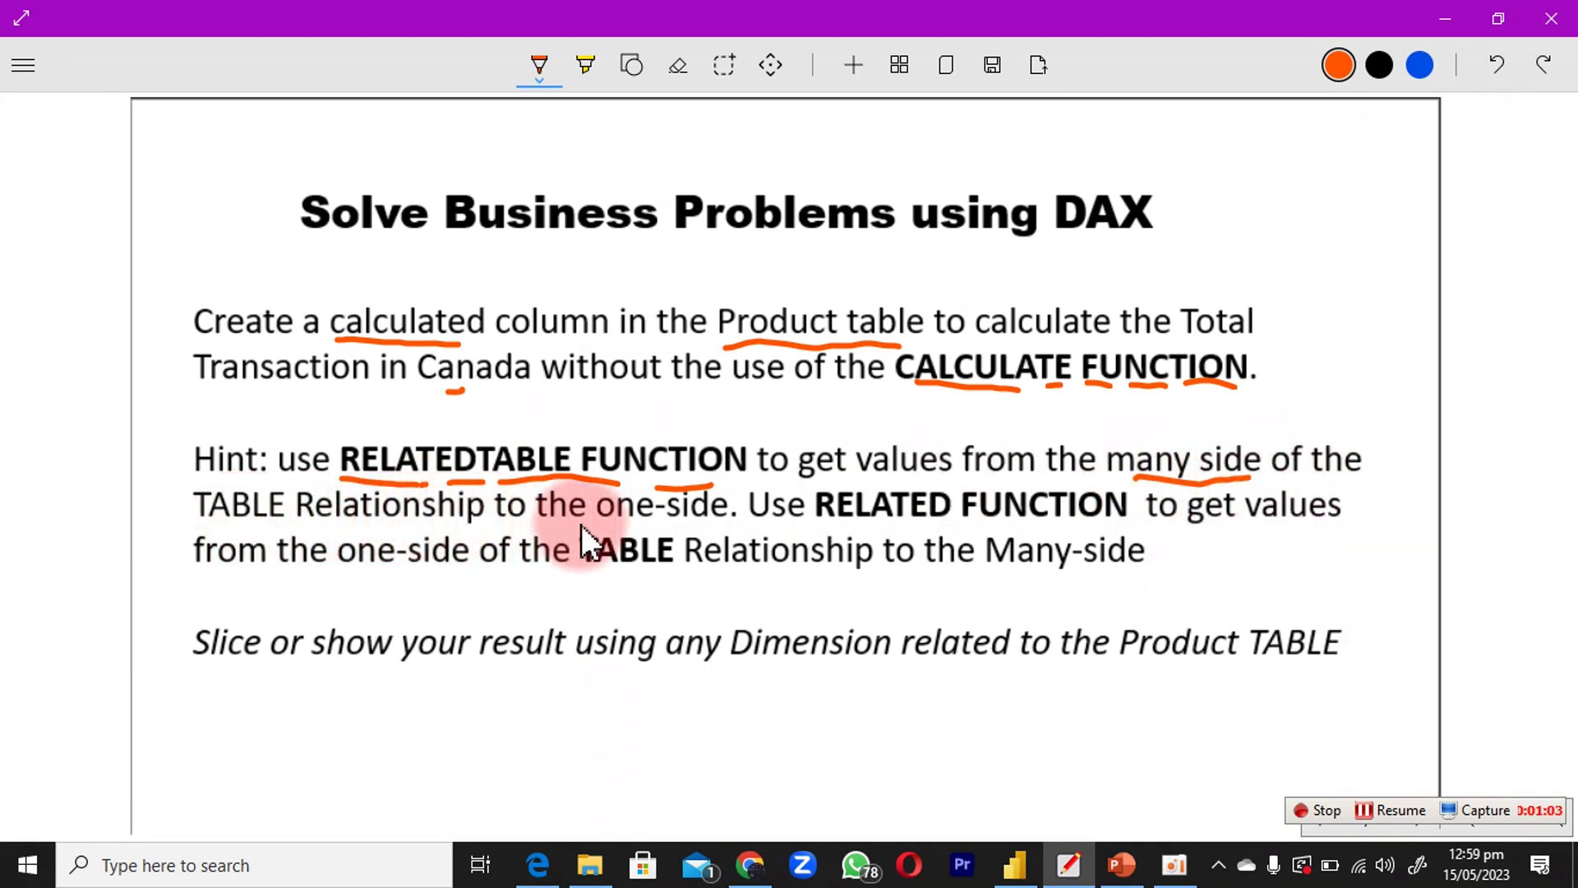
drag(584, 520, 712, 516)
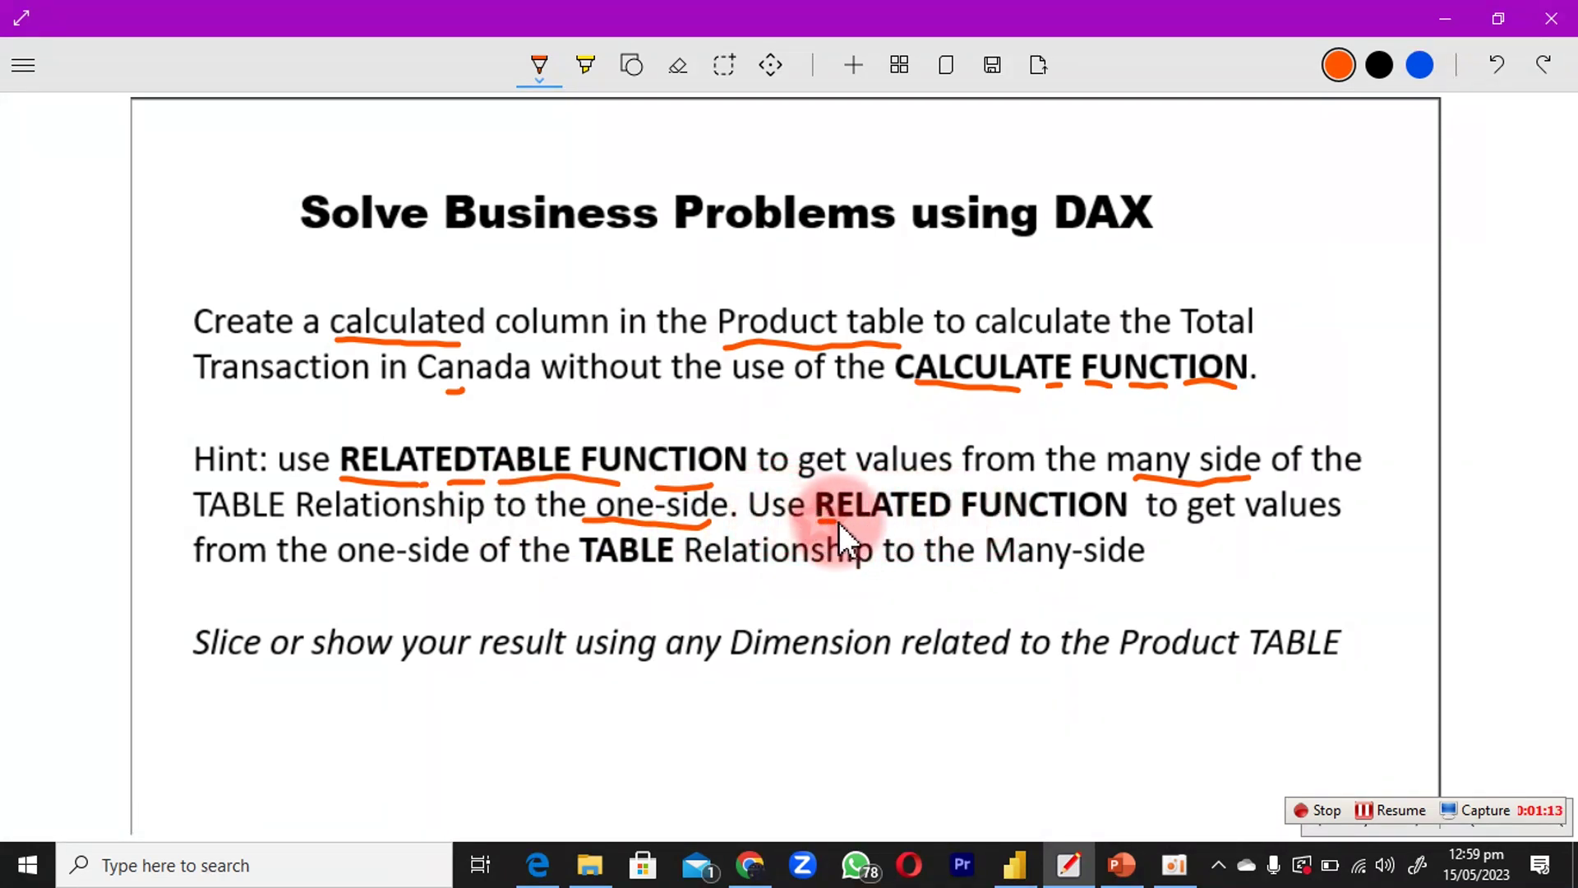
drag(916, 525, 981, 528)
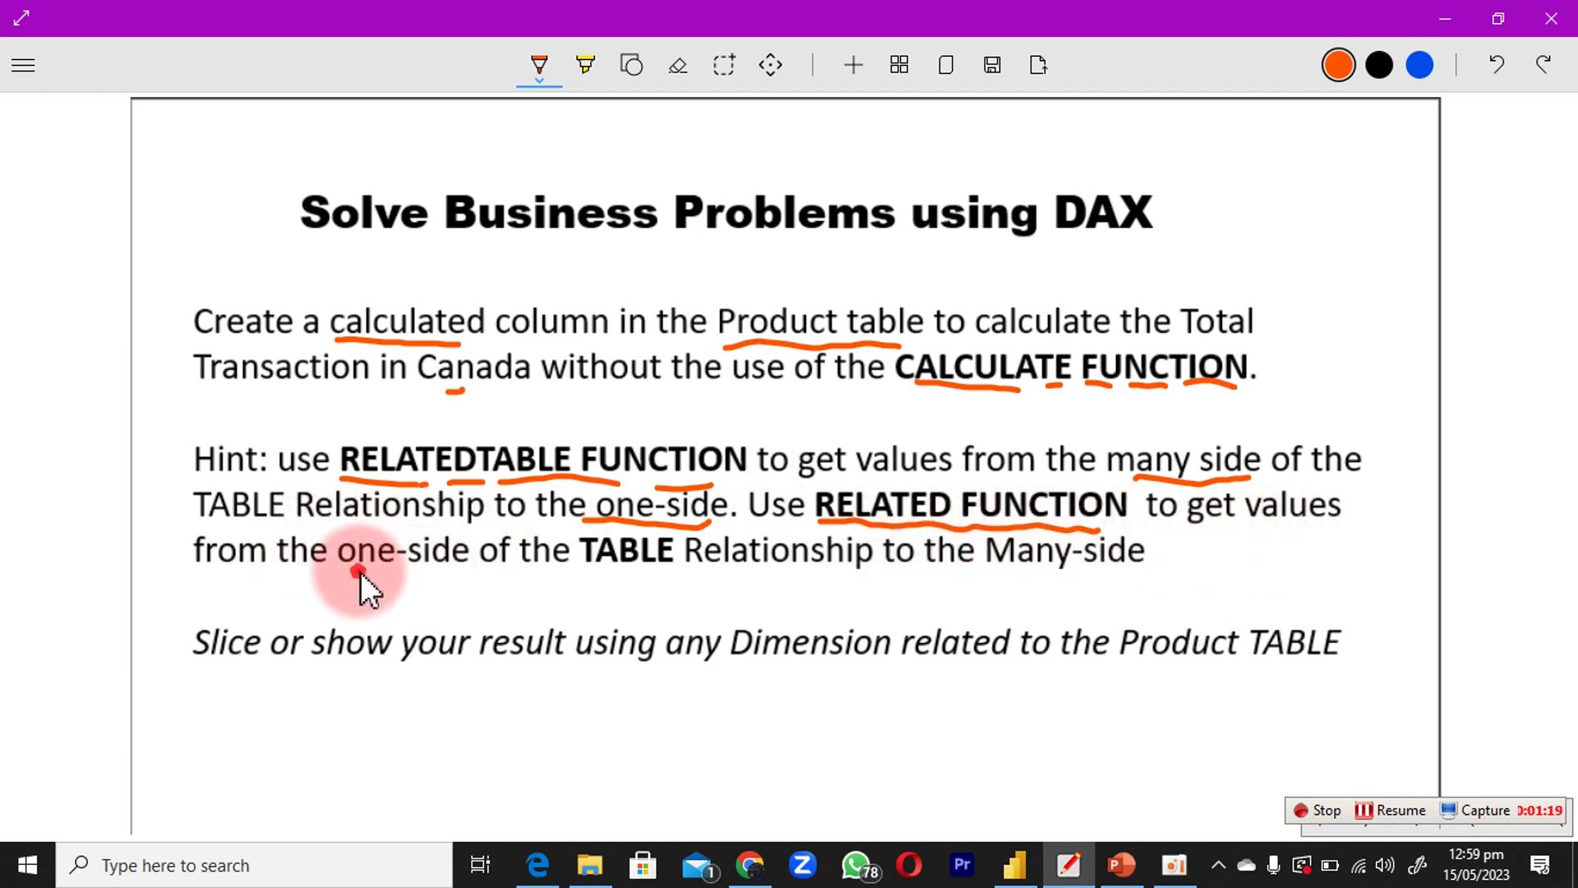
drag(359, 572, 426, 578)
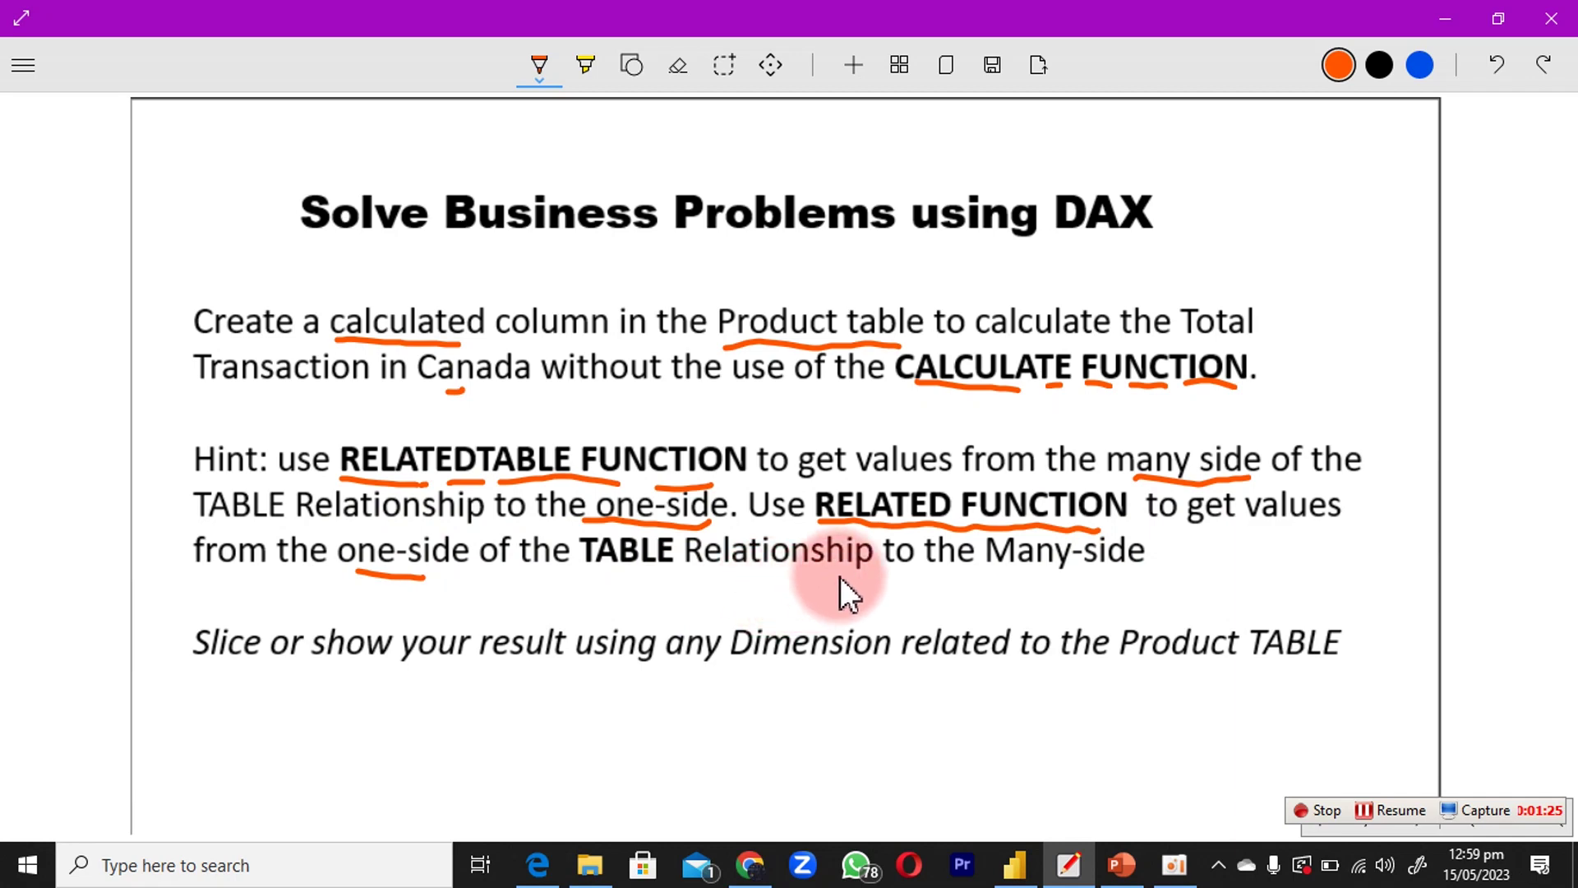
drag(1098, 567, 1013, 565)
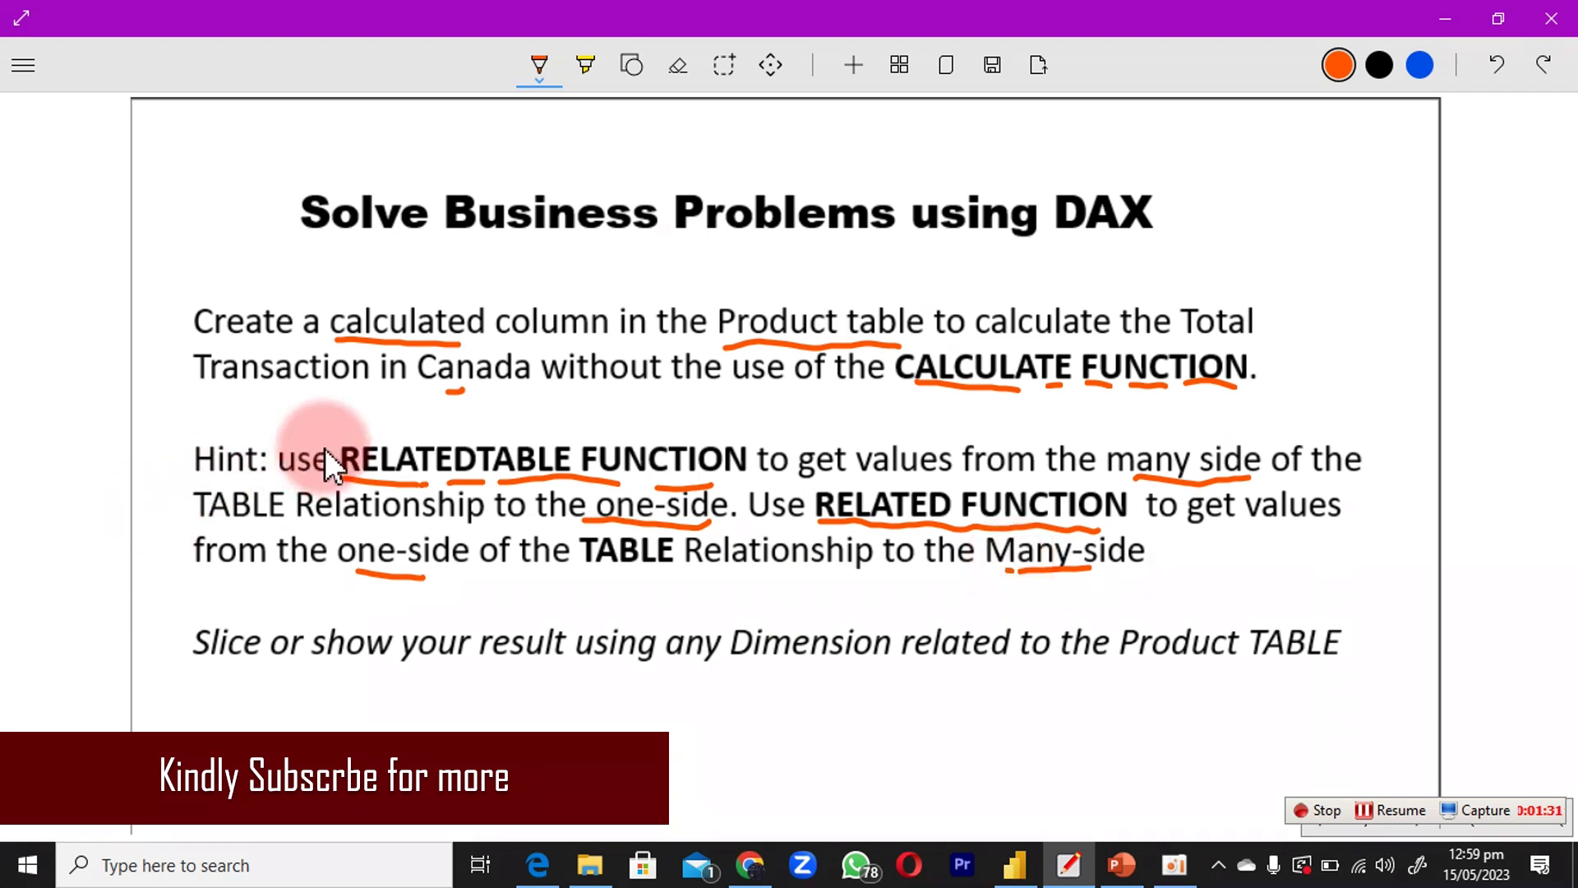
Underline RELATEDTABLE and RELATED in the hint and Product TABLE in the last line with the red pen.
click(539, 66)
click(452, 217)
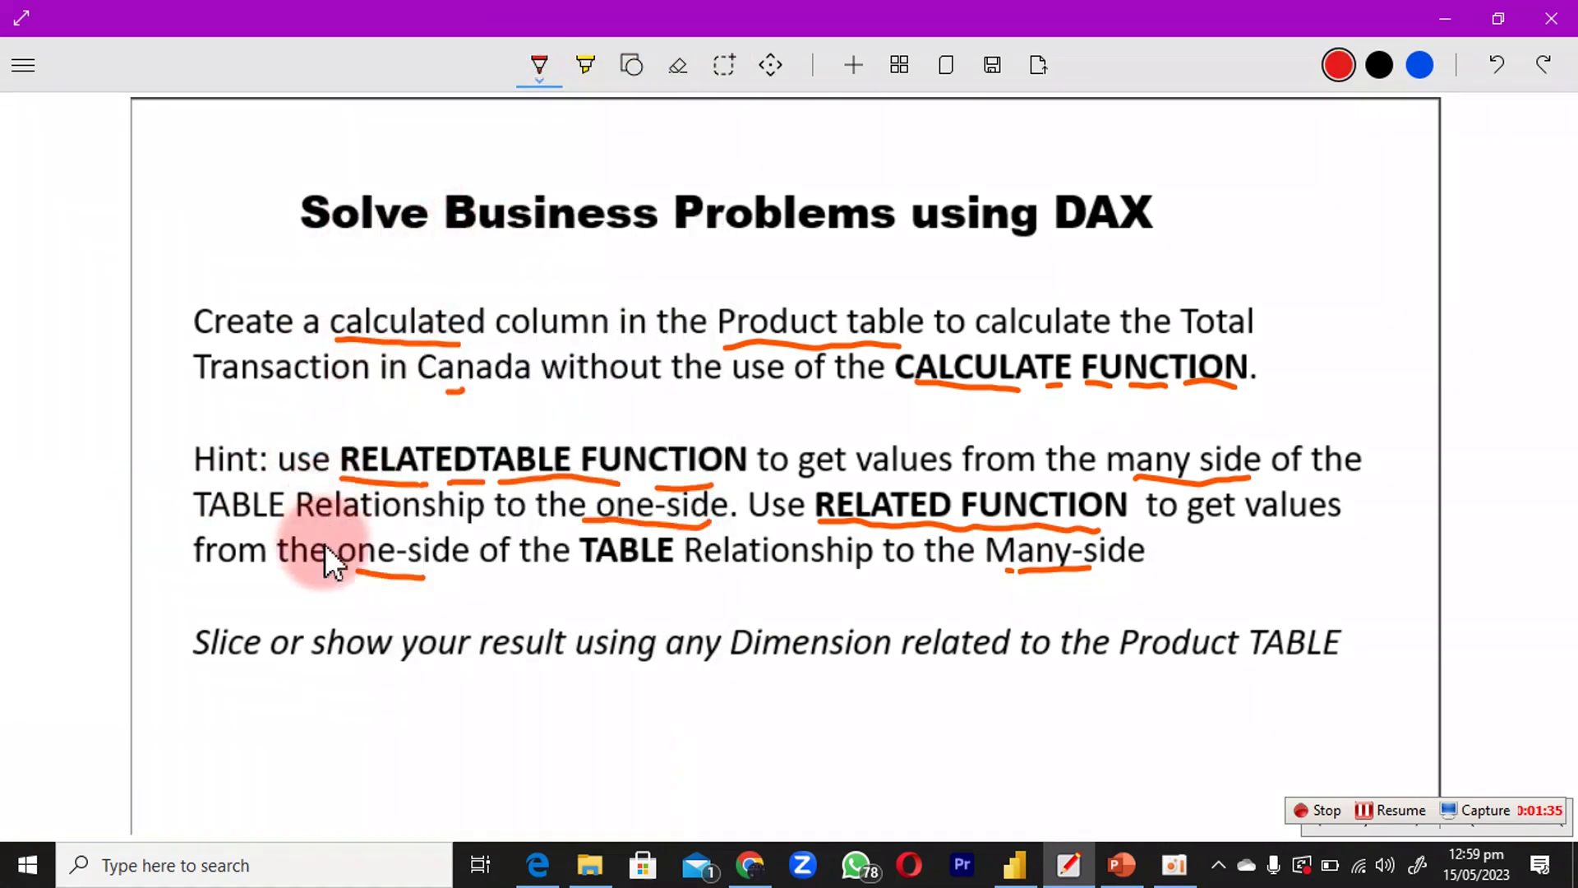
drag(340, 480, 559, 476)
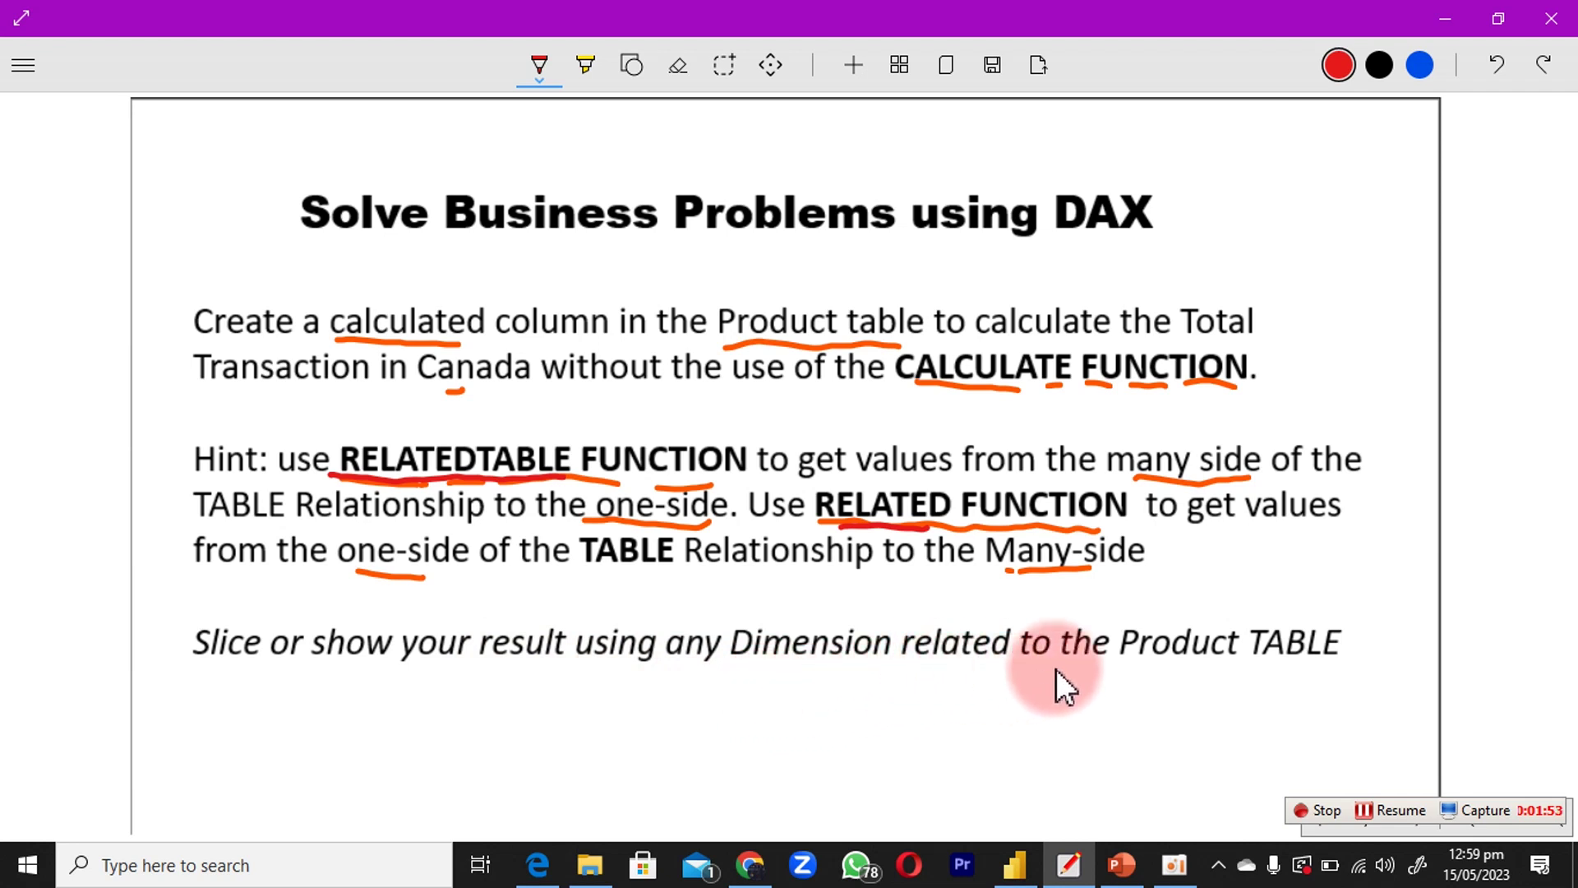
drag(1180, 669, 1295, 667)
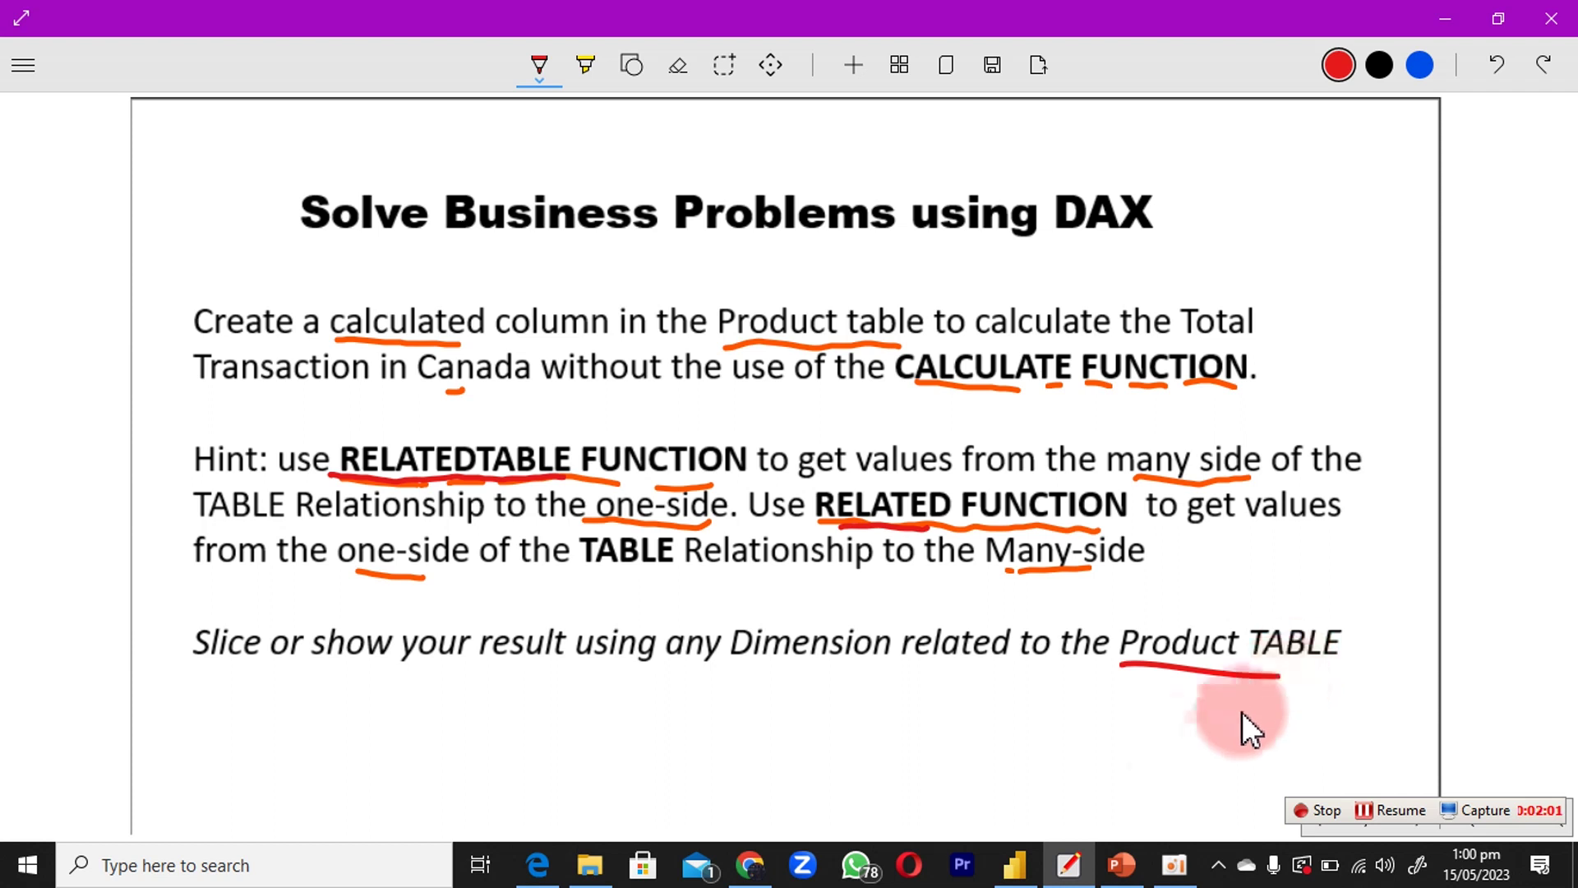
Switch to Power BI Desktop's model view and mark Lookup_Products and Lookup_Territories as "one" and Transaction as "many".
click(1014, 864)
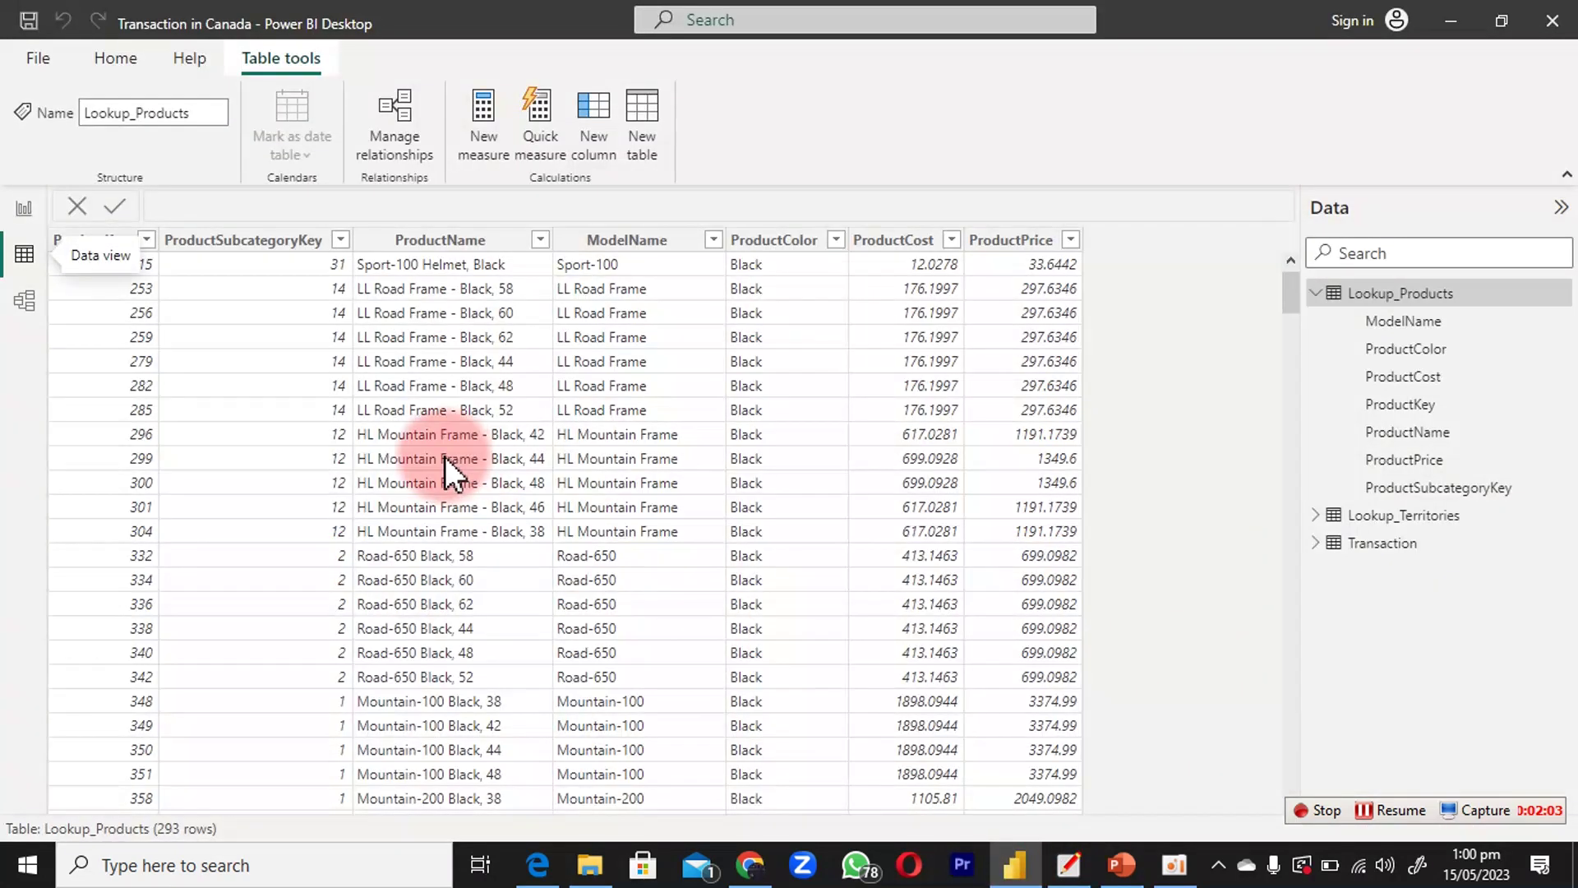
click(25, 303)
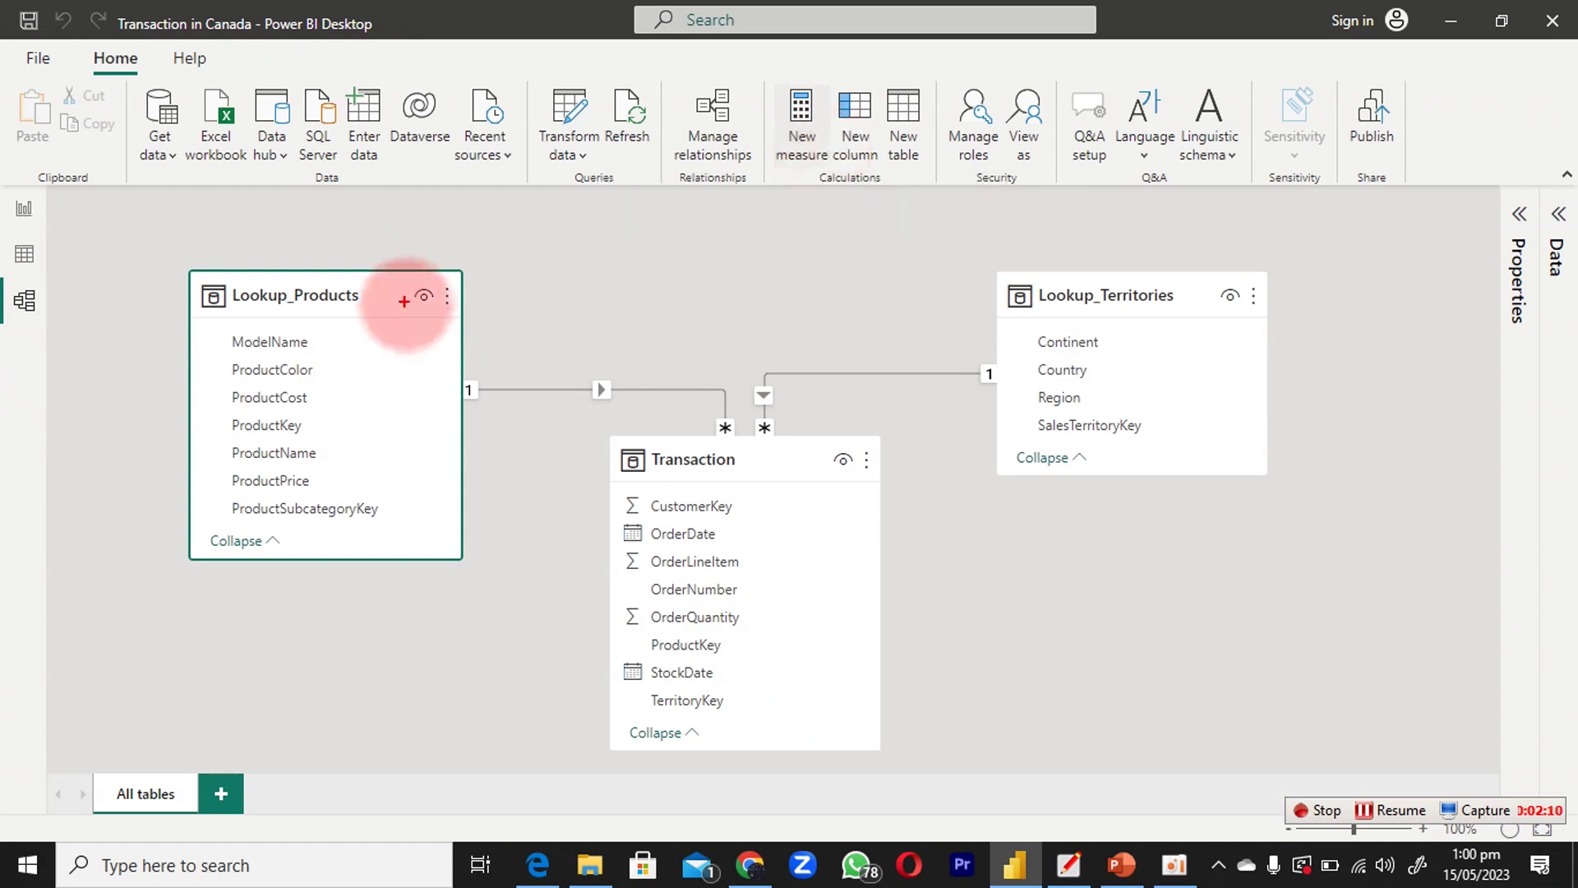
click(440, 323)
mouse_move(462, 324)
mouse_down()
mouse_move(528, 269)
mouse_move(565, 273)
mouse_up()
mouse_move(1297, 301)
mouse_down()
mouse_move(1279, 335)
mouse_move(1290, 307)
mouse_move(1327, 294)
mouse_move(1392, 295)
mouse_move(1332, 306)
mouse_move(1348, 329)
mouse_move(1397, 321)
mouse_up()
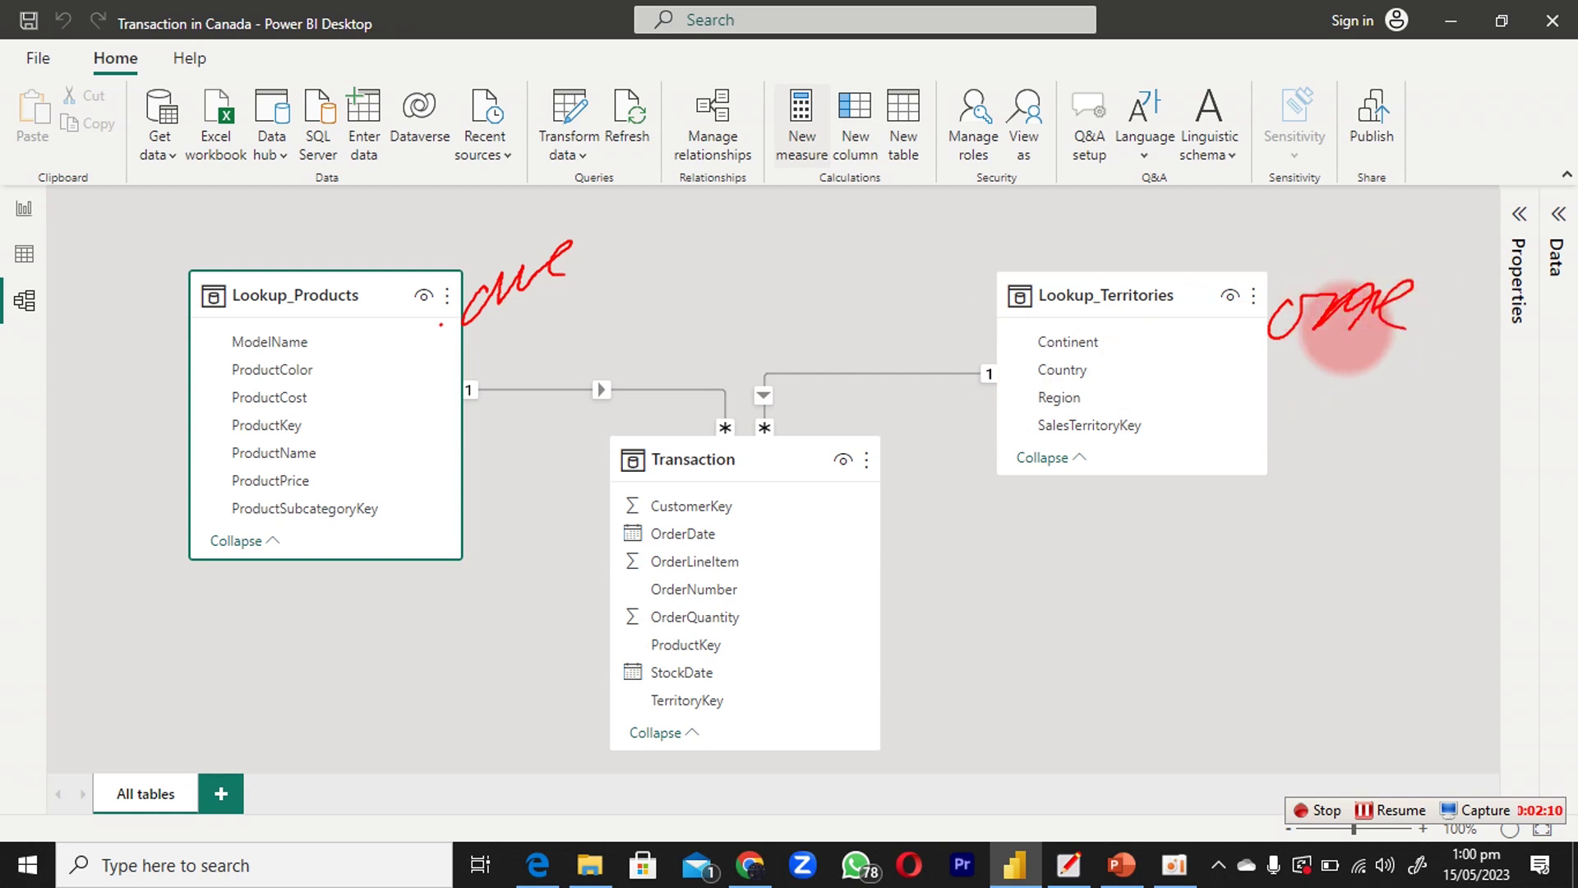
mouse_move(761, 721)
mouse_down()
mouse_move(780, 697)
mouse_move(860, 707)
mouse_move(909, 679)
mouse_move(865, 741)
mouse_up()
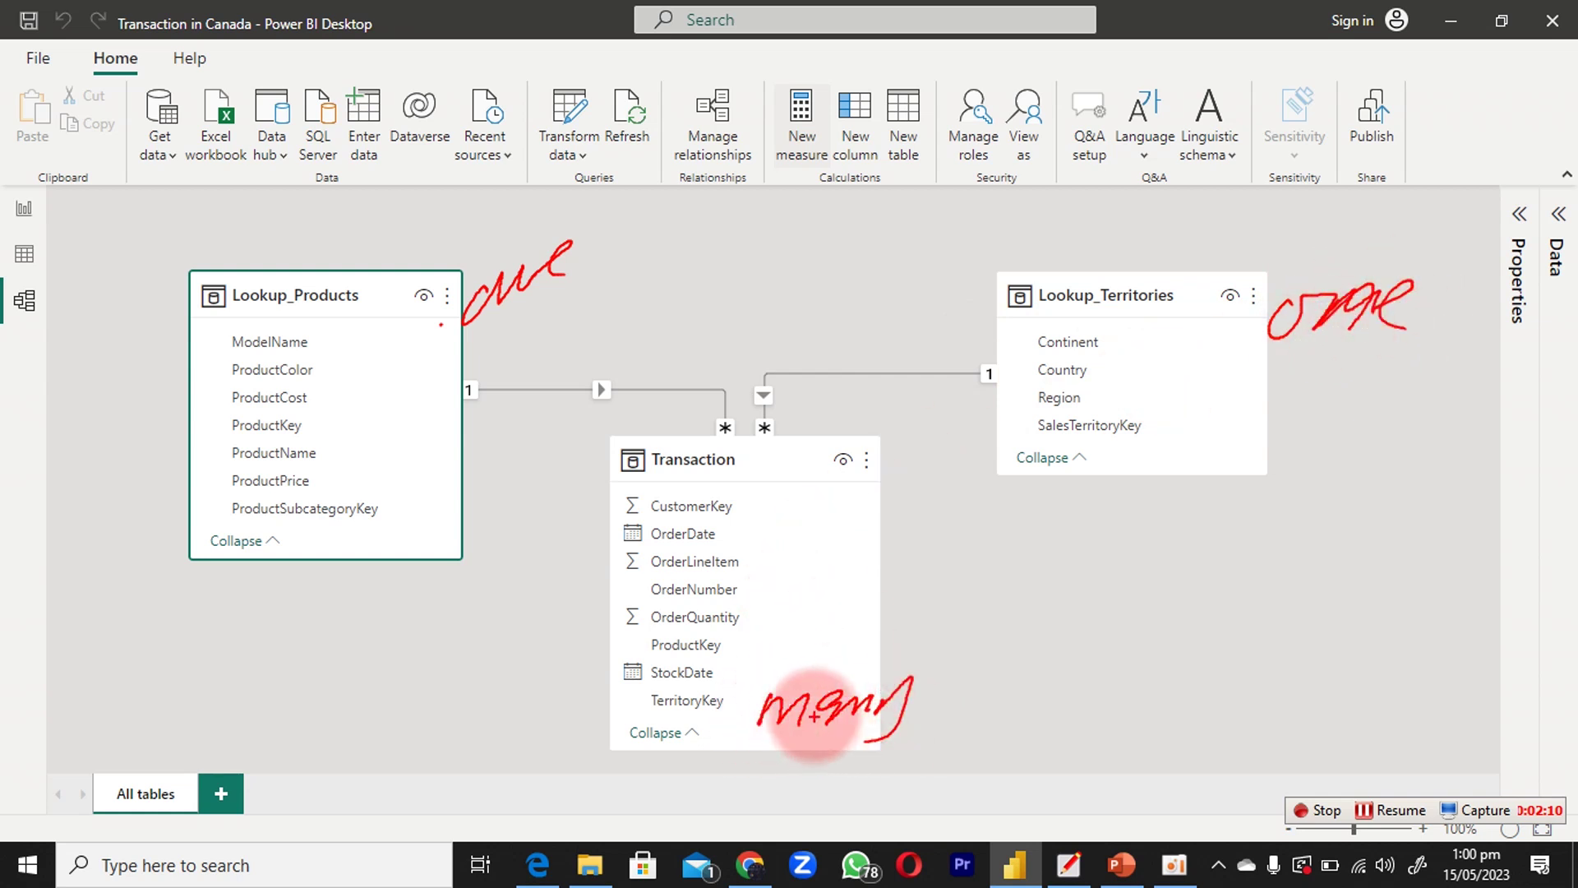
Sketch arrows between the lookup tables and Transaction showing the relationship directions, and write "RelatedTable" above the Transaction-to-Lookup_Products arrow.
mouse_move(1005, 406)
mouse_down()
mouse_move(928, 410)
mouse_move(897, 493)
mouse_move(849, 502)
mouse_move(876, 518)
mouse_up()
mouse_move(456, 431)
mouse_down()
mouse_move(525, 451)
mouse_move(526, 538)
mouse_move(580, 559)
mouse_up()
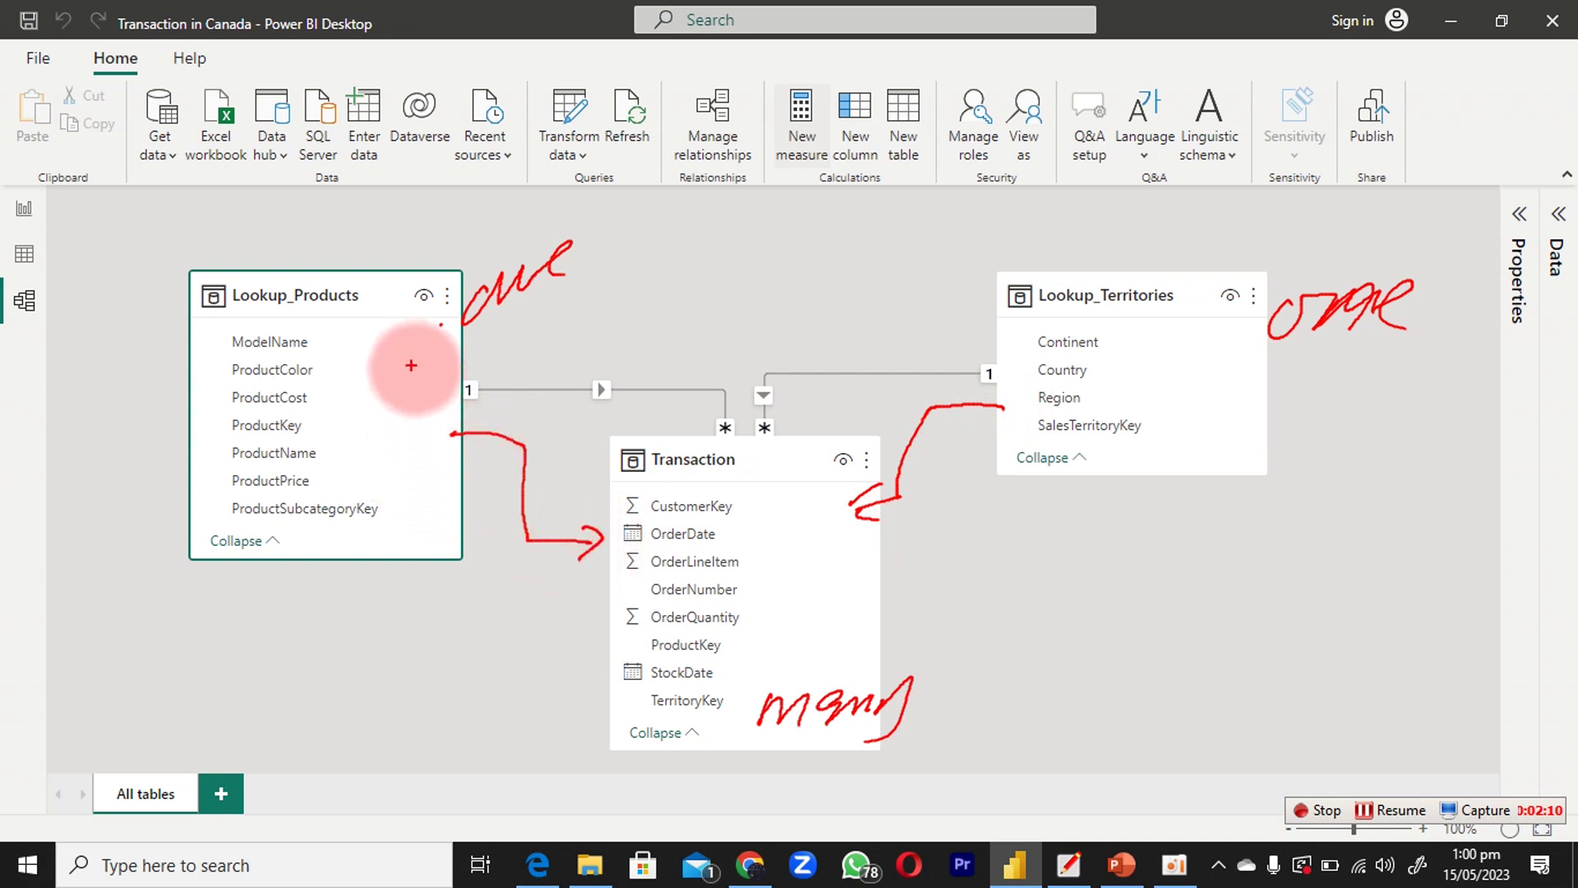
mouse_move(666, 488)
mouse_down()
mouse_move(492, 352)
mouse_move(504, 359)
mouse_move(504, 338)
mouse_move(522, 351)
mouse_up()
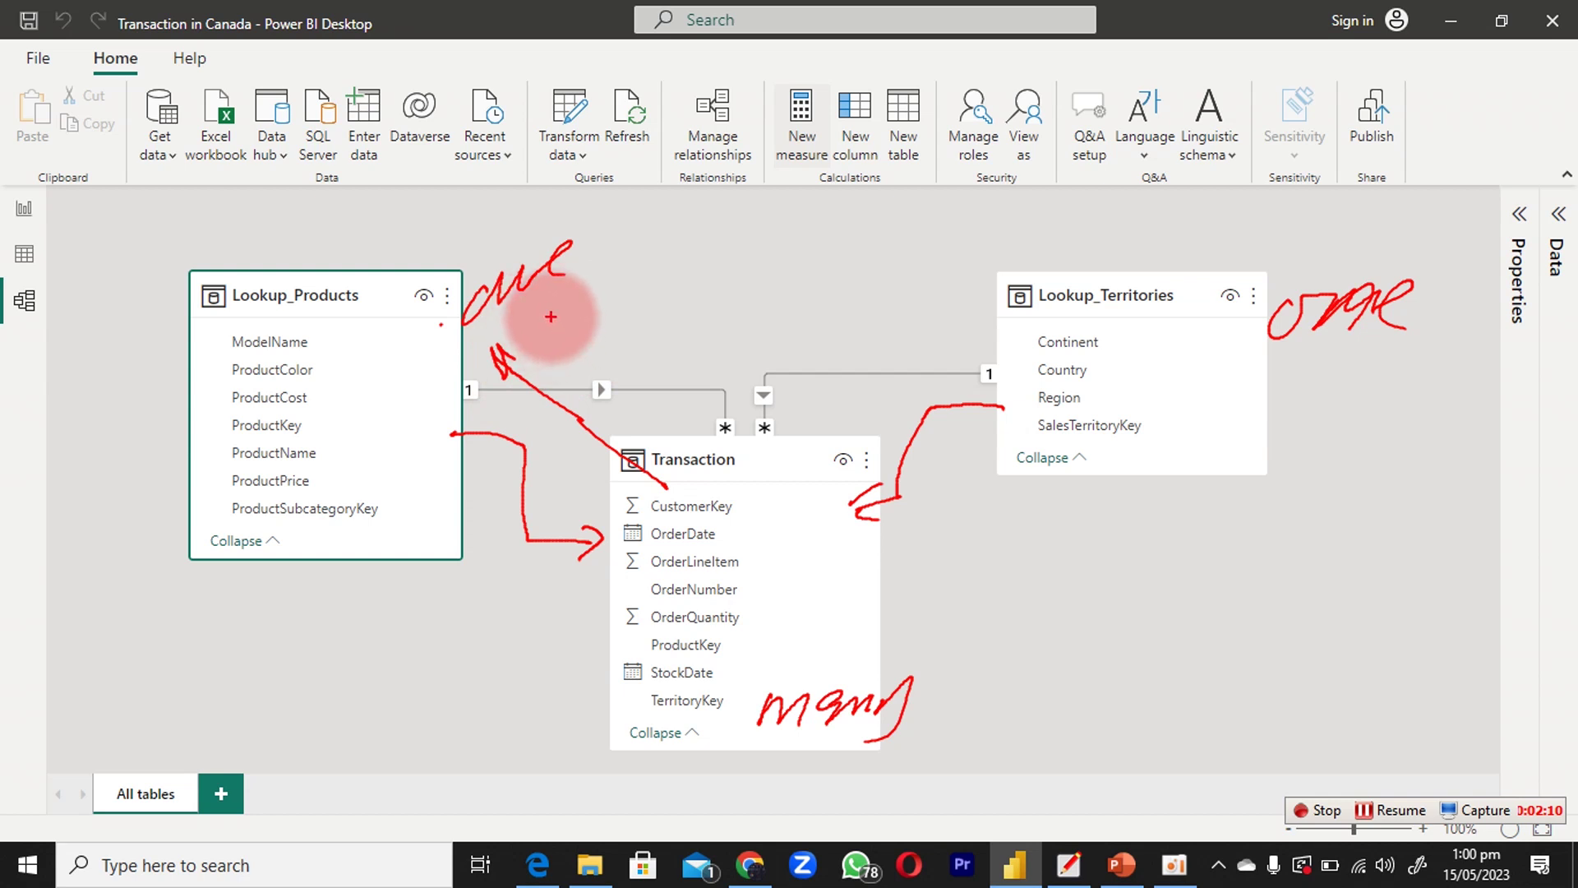
mouse_move(551, 301)
mouse_down()
mouse_move(660, 259)
mouse_move(692, 272)
mouse_move(750, 232)
mouse_move(754, 293)
mouse_move(759, 256)
mouse_move(853, 205)
mouse_move(844, 241)
mouse_move(892, 251)
mouse_move(941, 195)
mouse_move(952, 233)
mouse_move(1069, 197)
mouse_up()
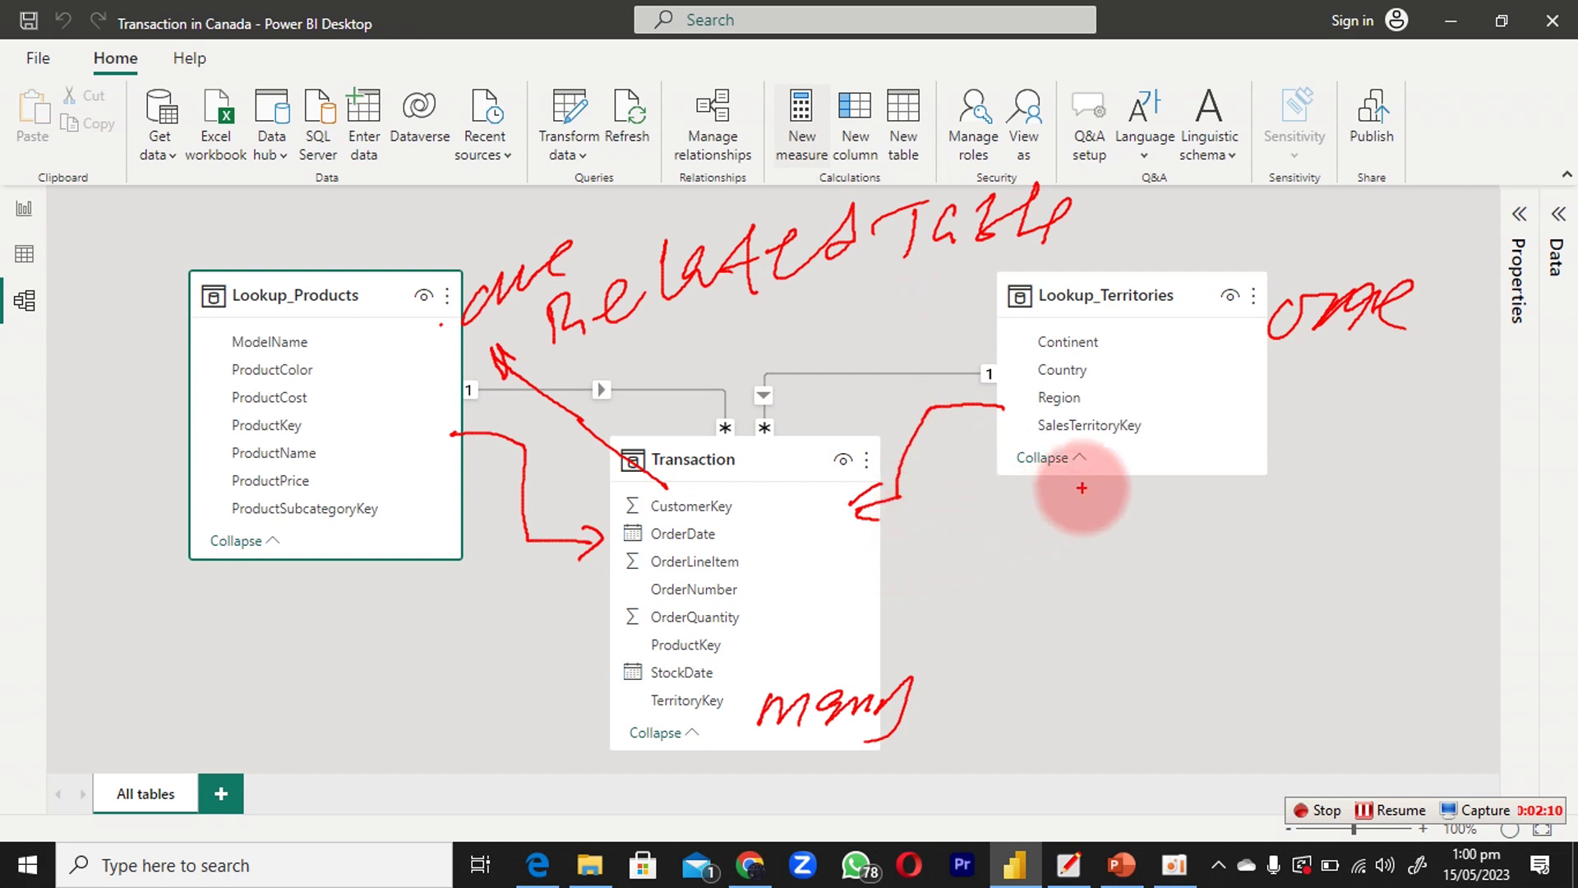
mouse_move(1108, 473)
mouse_down()
mouse_move(905, 621)
mouse_move(911, 607)
mouse_move(903, 628)
mouse_move(944, 613)
mouse_move(967, 689)
mouse_move(1021, 694)
mouse_move(1137, 652)
mouse_move(1155, 668)
mouse_move(1173, 652)
mouse_move(1296, 663)
mouse_move(1331, 628)
mouse_move(1332, 594)
mouse_up()
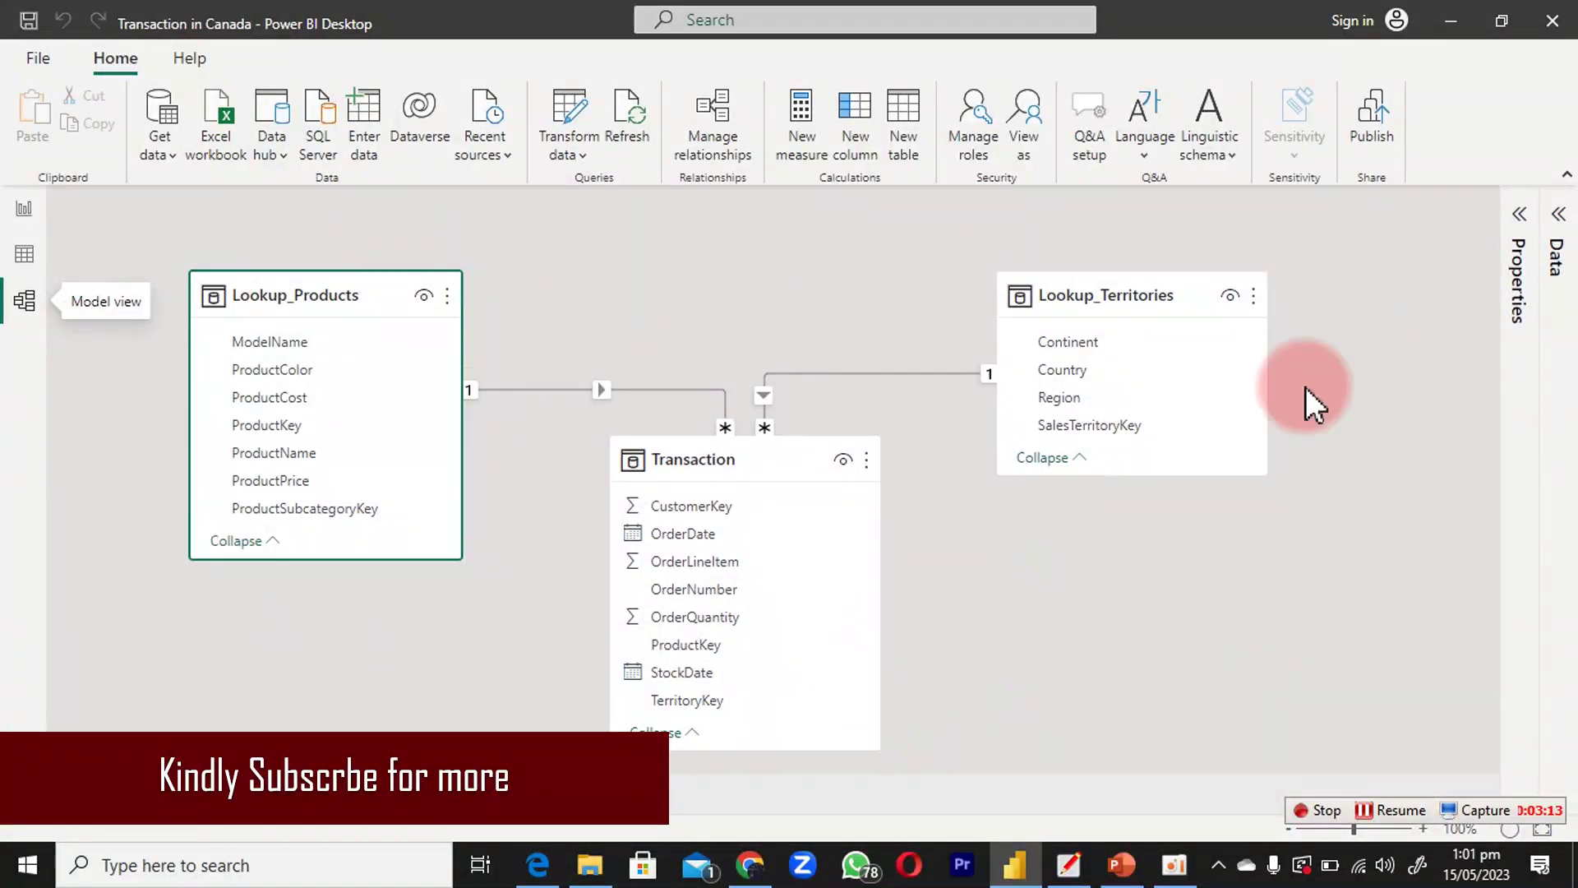
Add a calculated column to the Lookup_Products table in data view and name it # Transaction Canada.
click(24, 254)
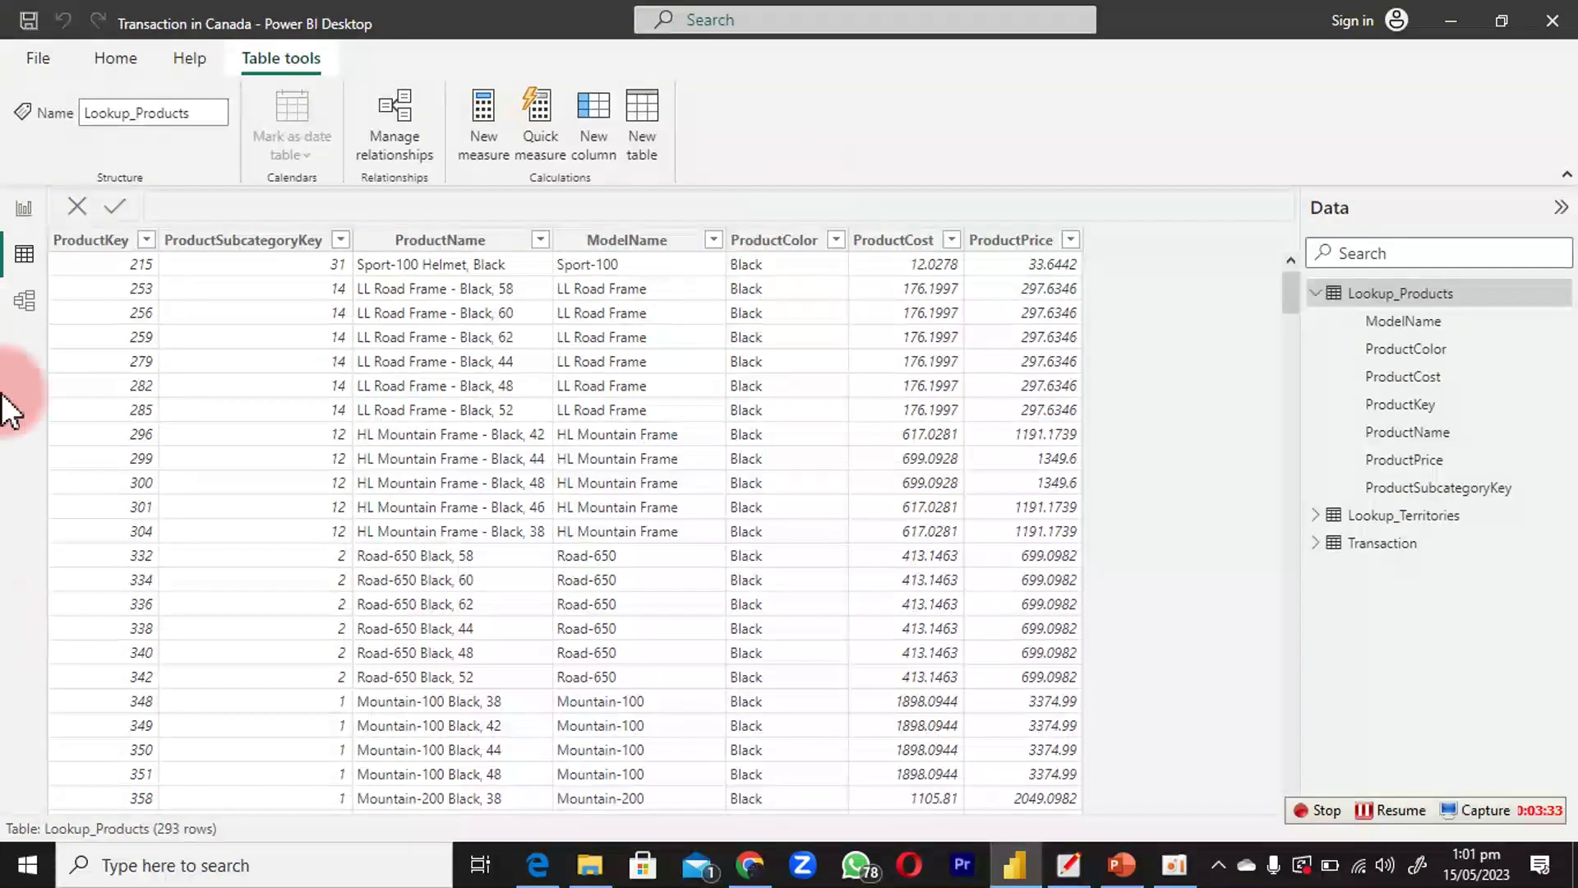
right_click(1004, 244)
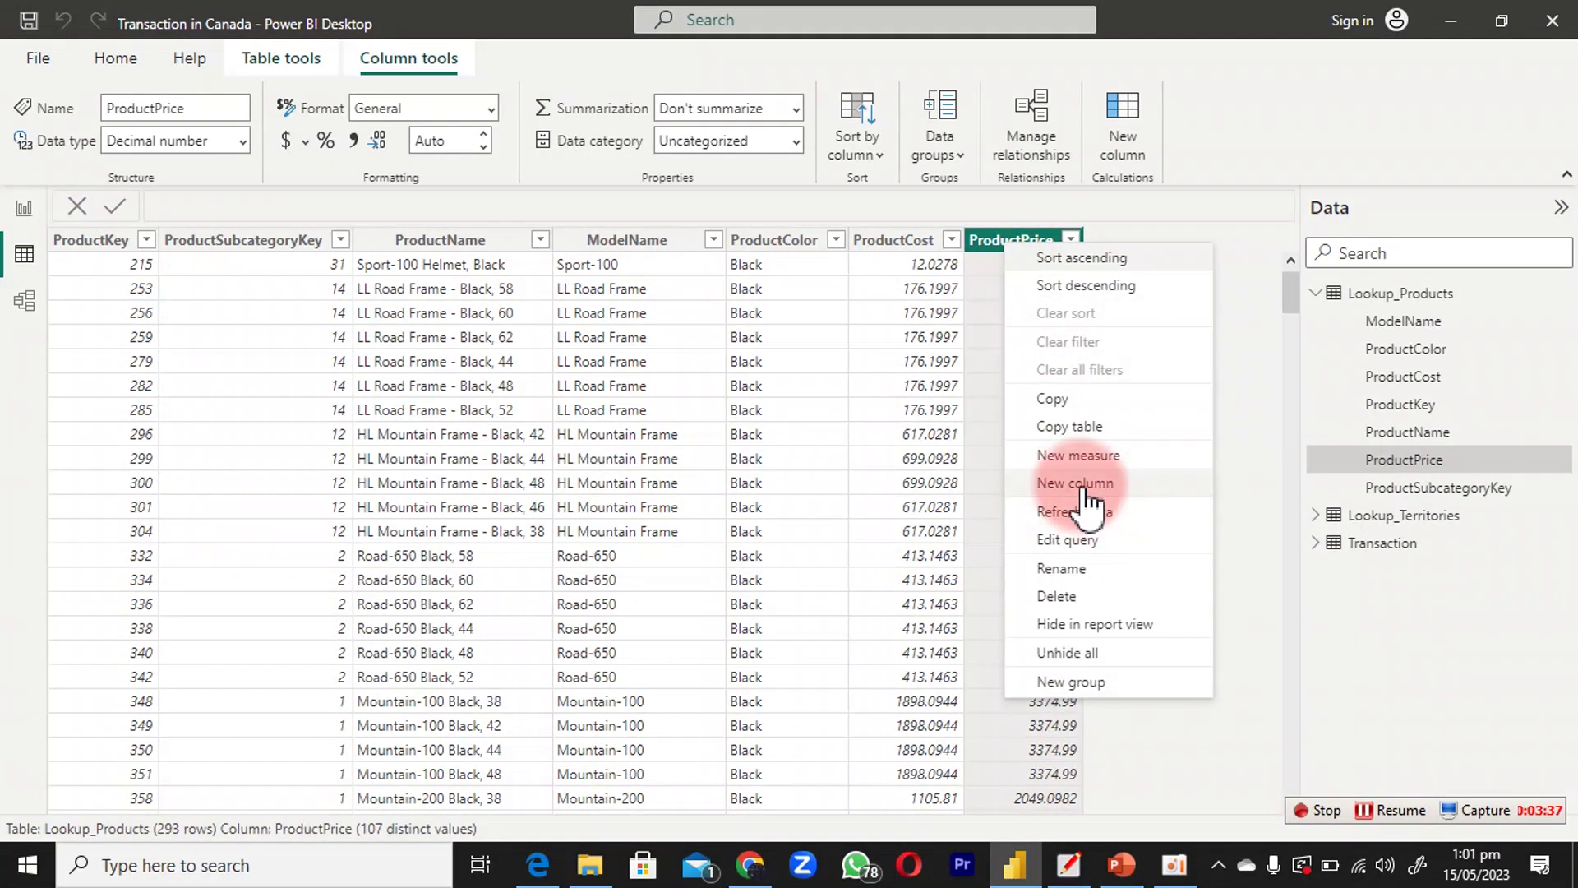
key(Escape)
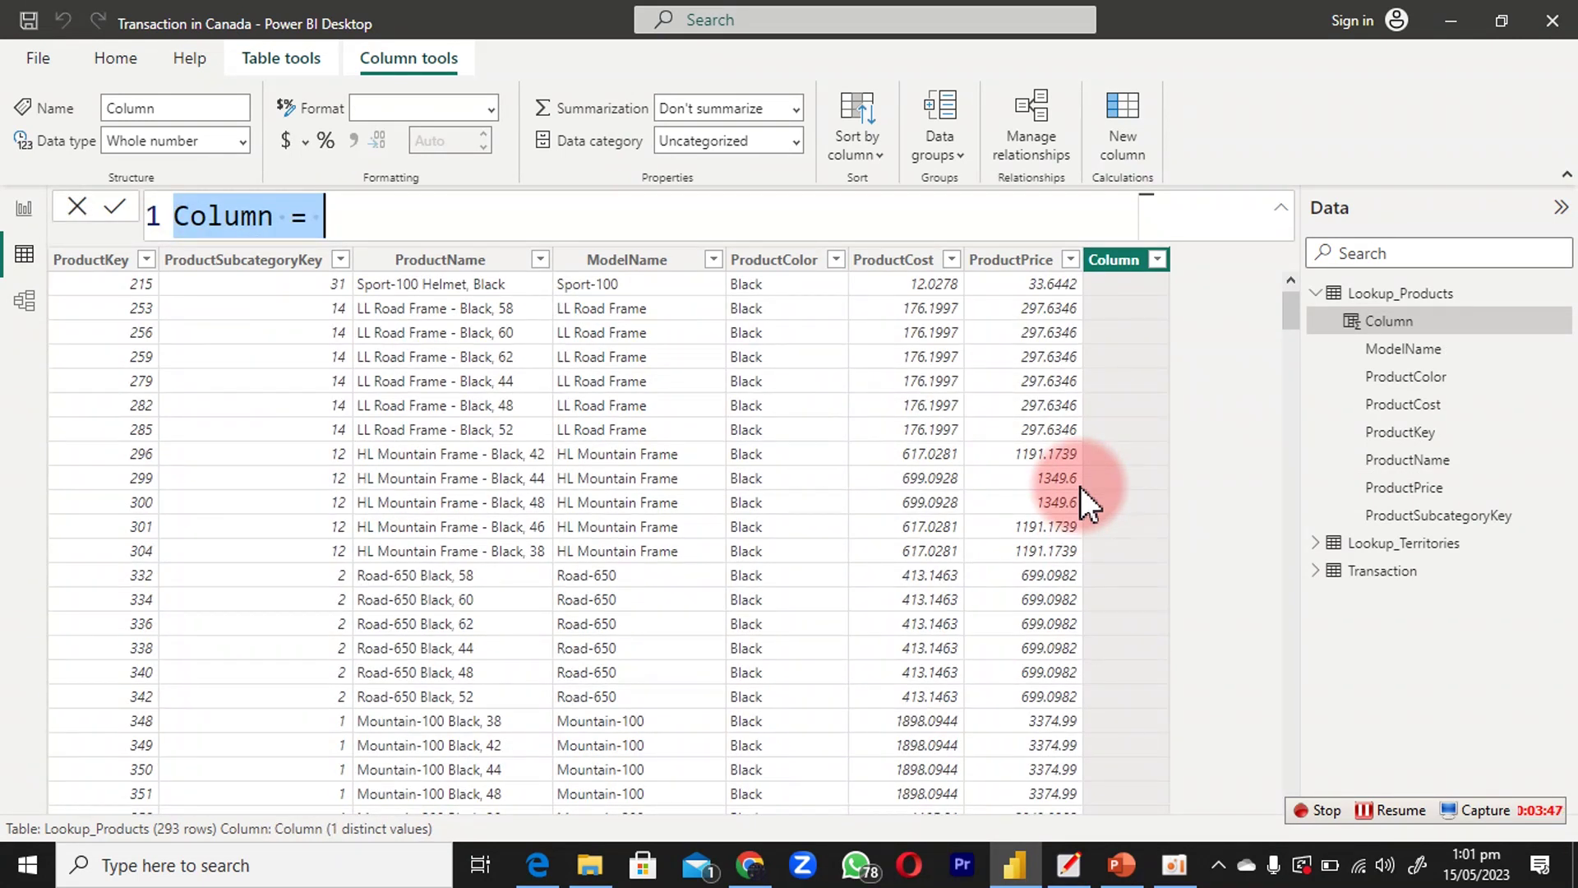
text(# Transaction Canada =)
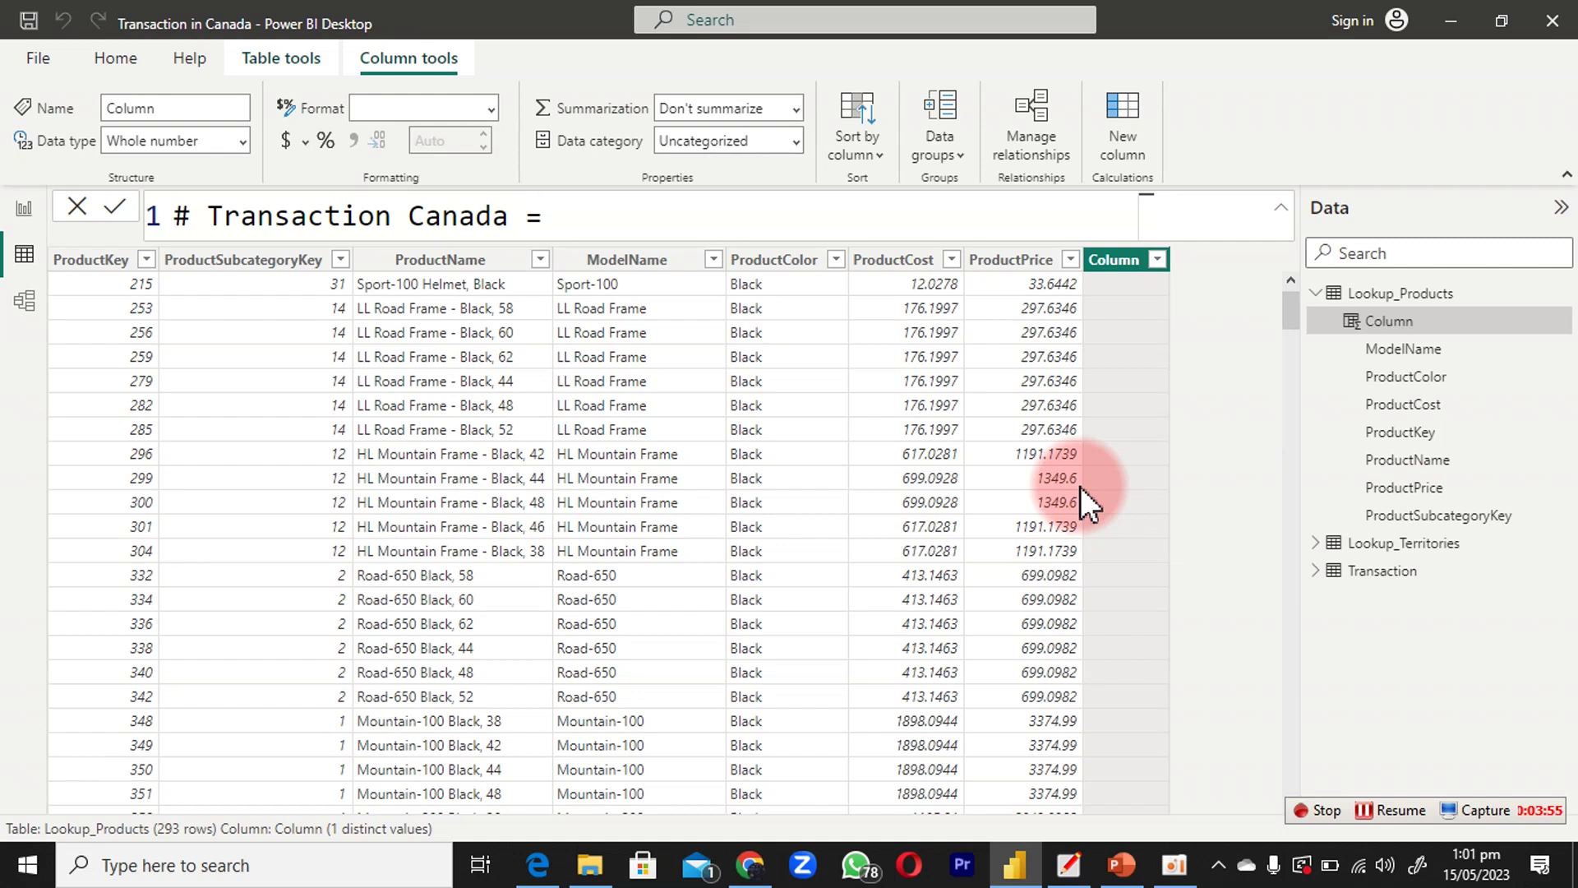
Start the column's expression with the COUNTROWS function on a new line of the formula.
key(shift+Return)
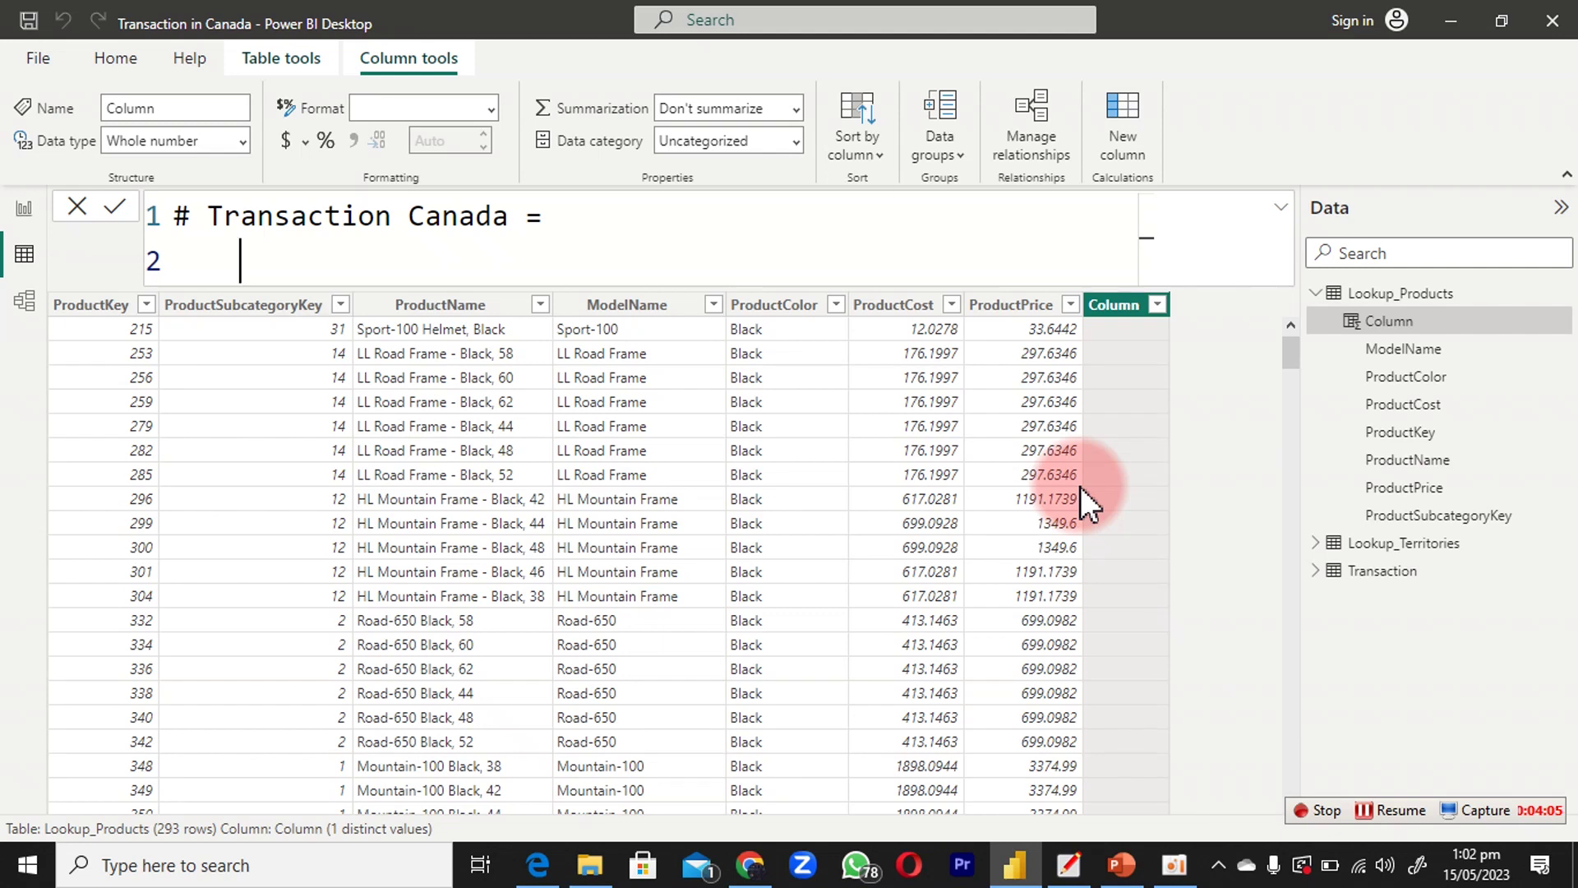
text(coun)
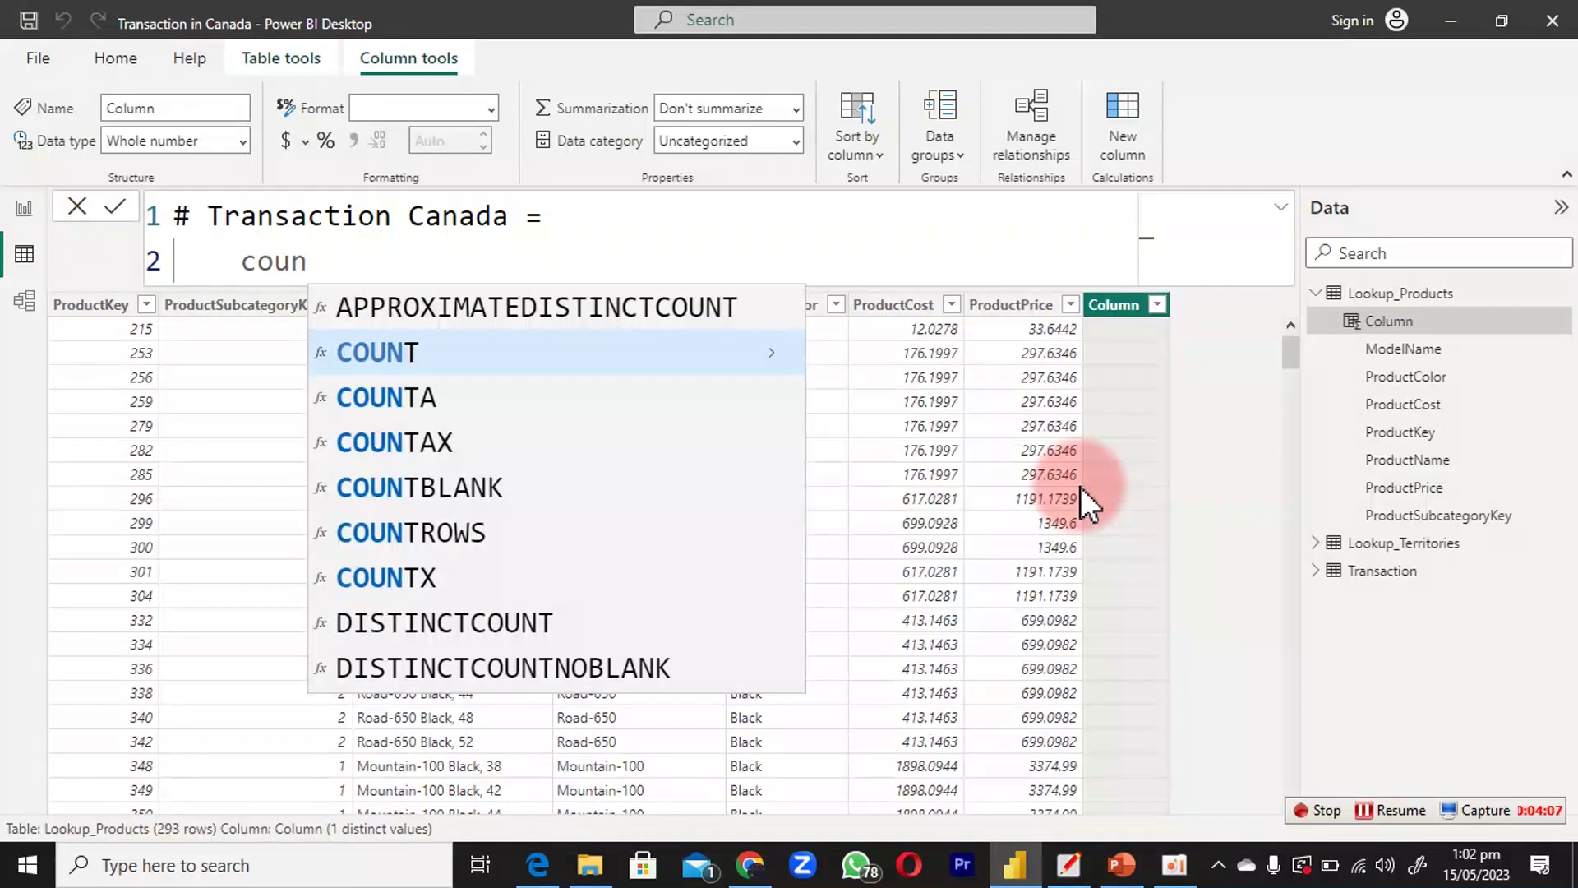
key(Down)
key(Down)
key(Down)
key(Down)
key(Down)
key(Up)
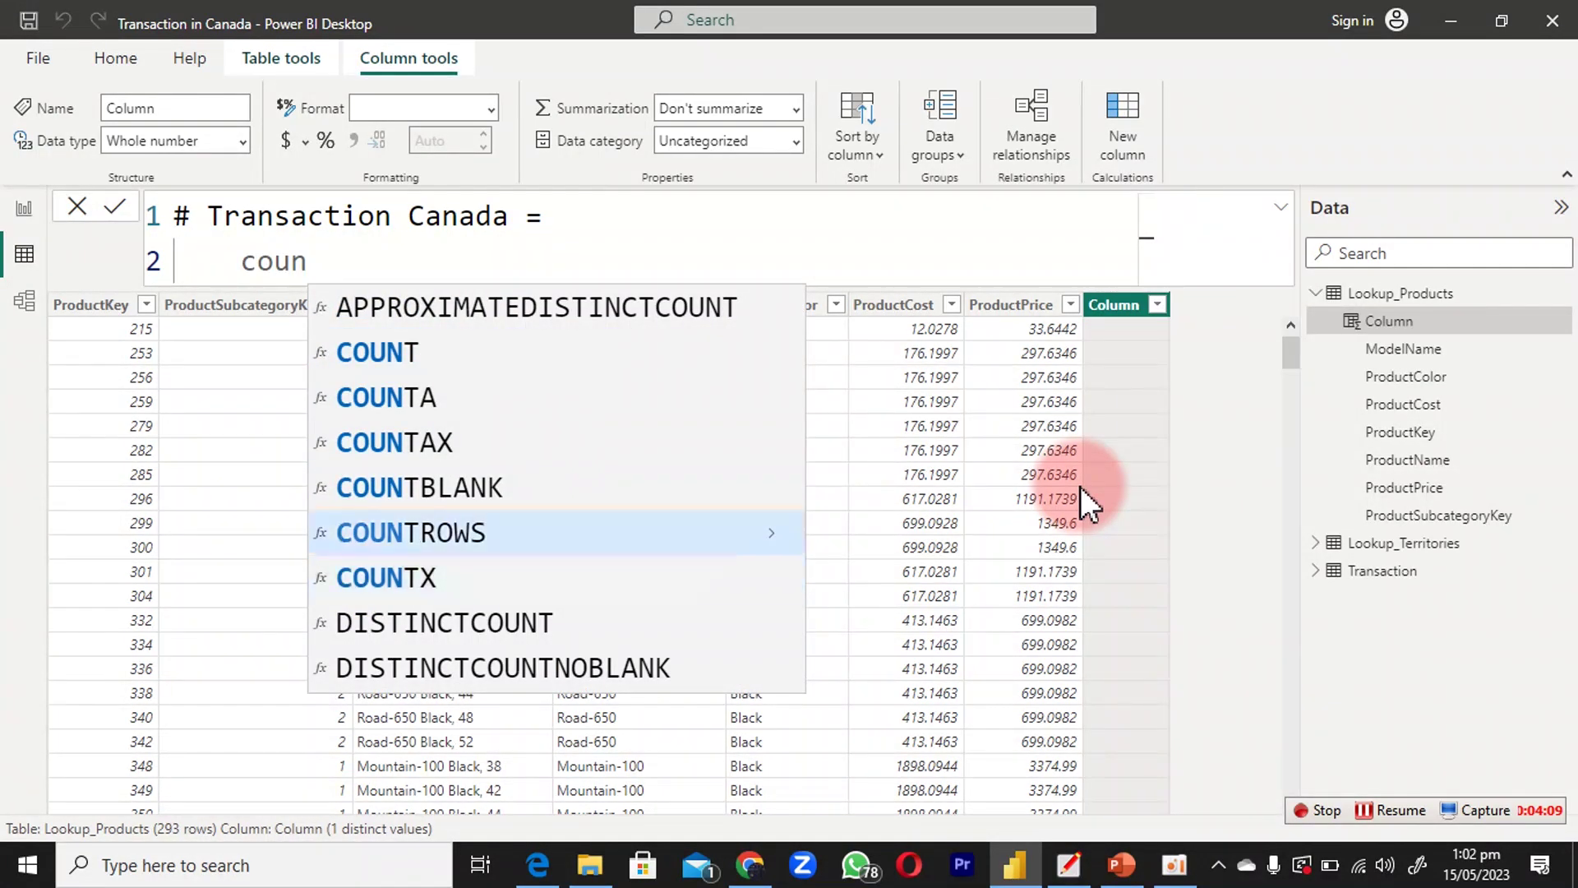
key(Tab)
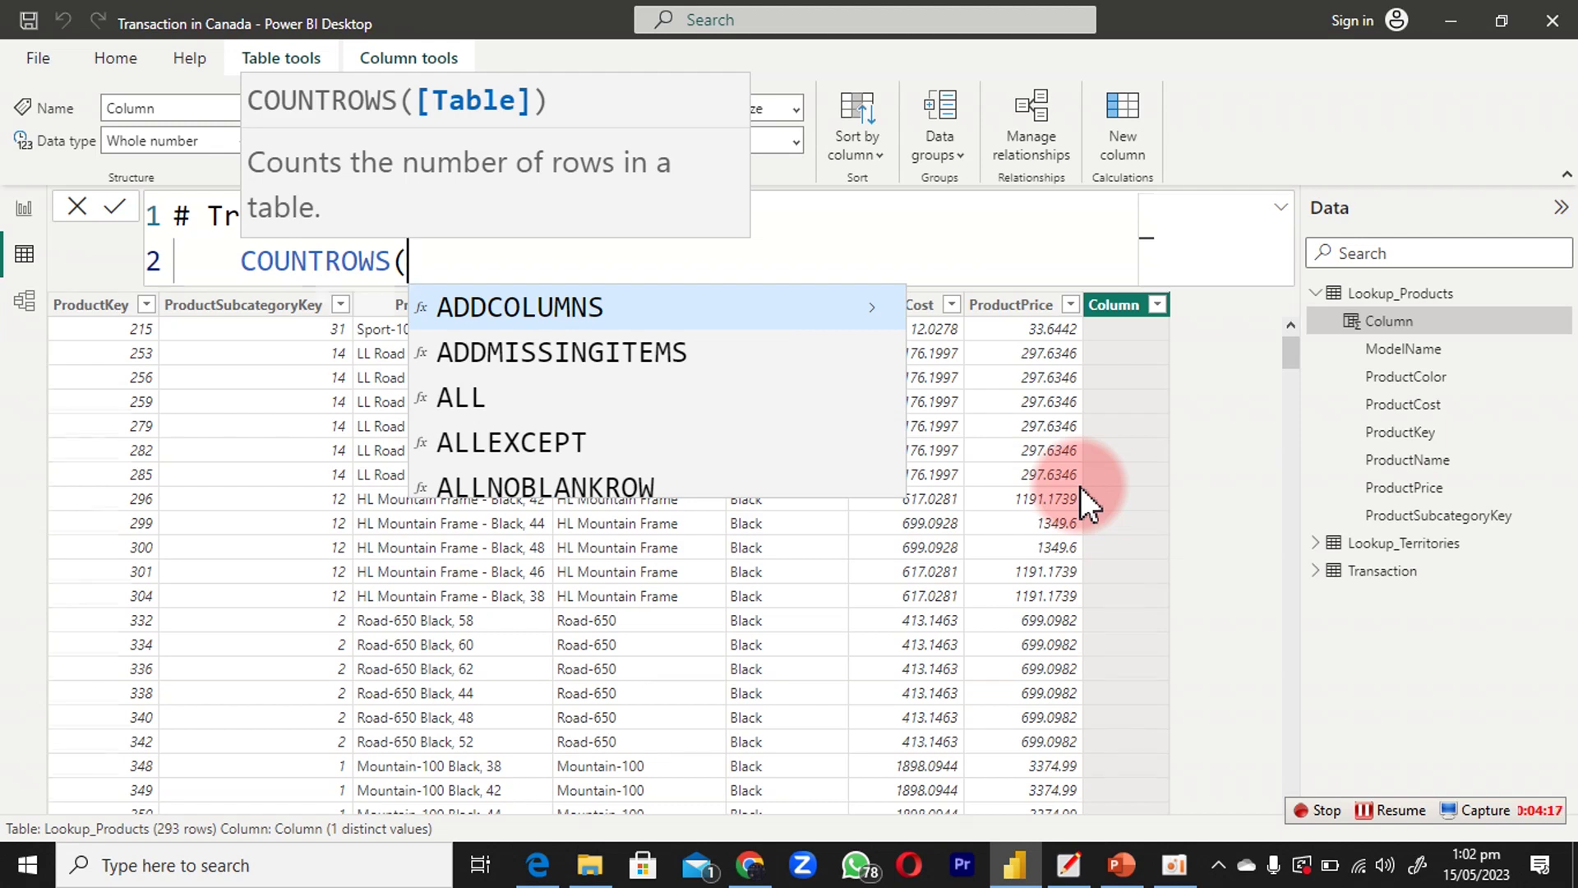
Enter the 'Transaction' table inside COUNTROWS on its own line.
key(shift+Return)
text(t)
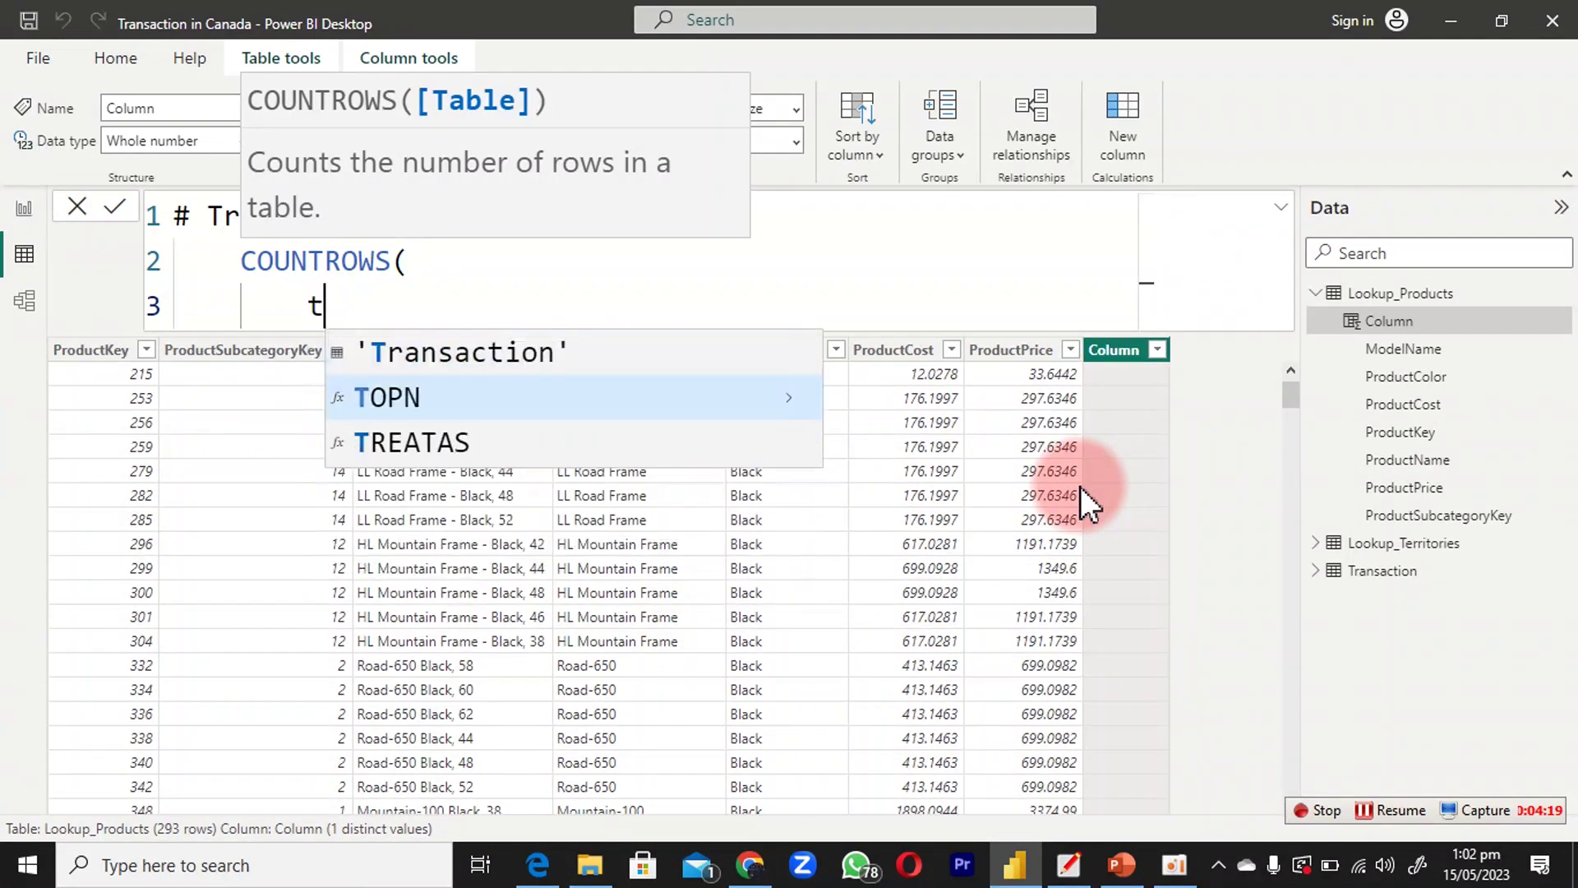
key(Up)
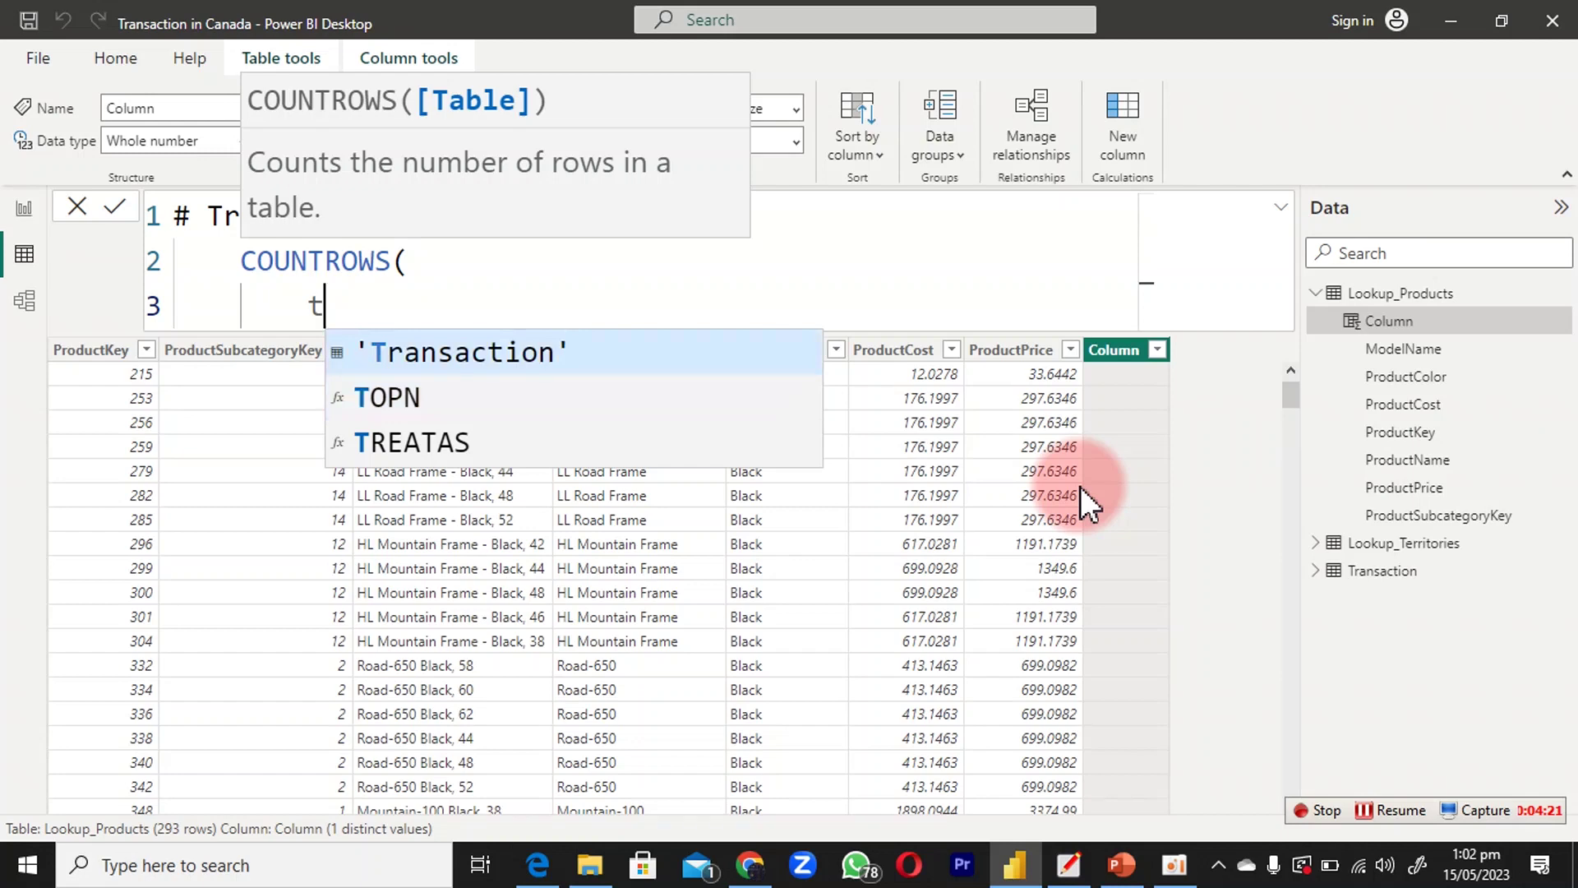
key(Tab)
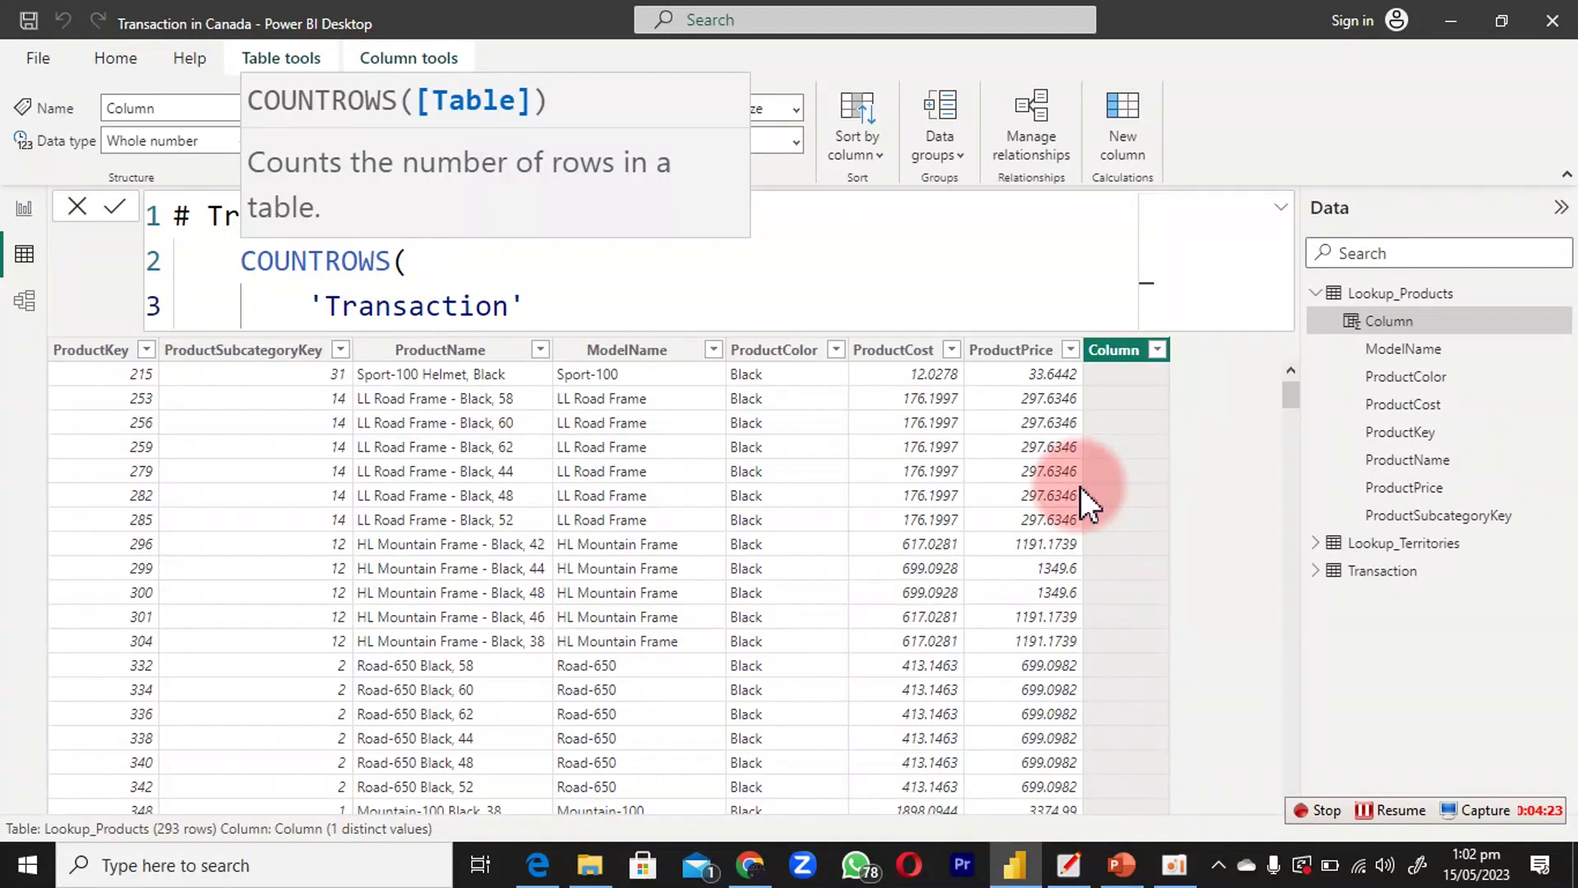
Close and commit the COUNTROWS('Transaction') formula, and compare the column's values with the Transaction table's row count.
key(shift+Return)
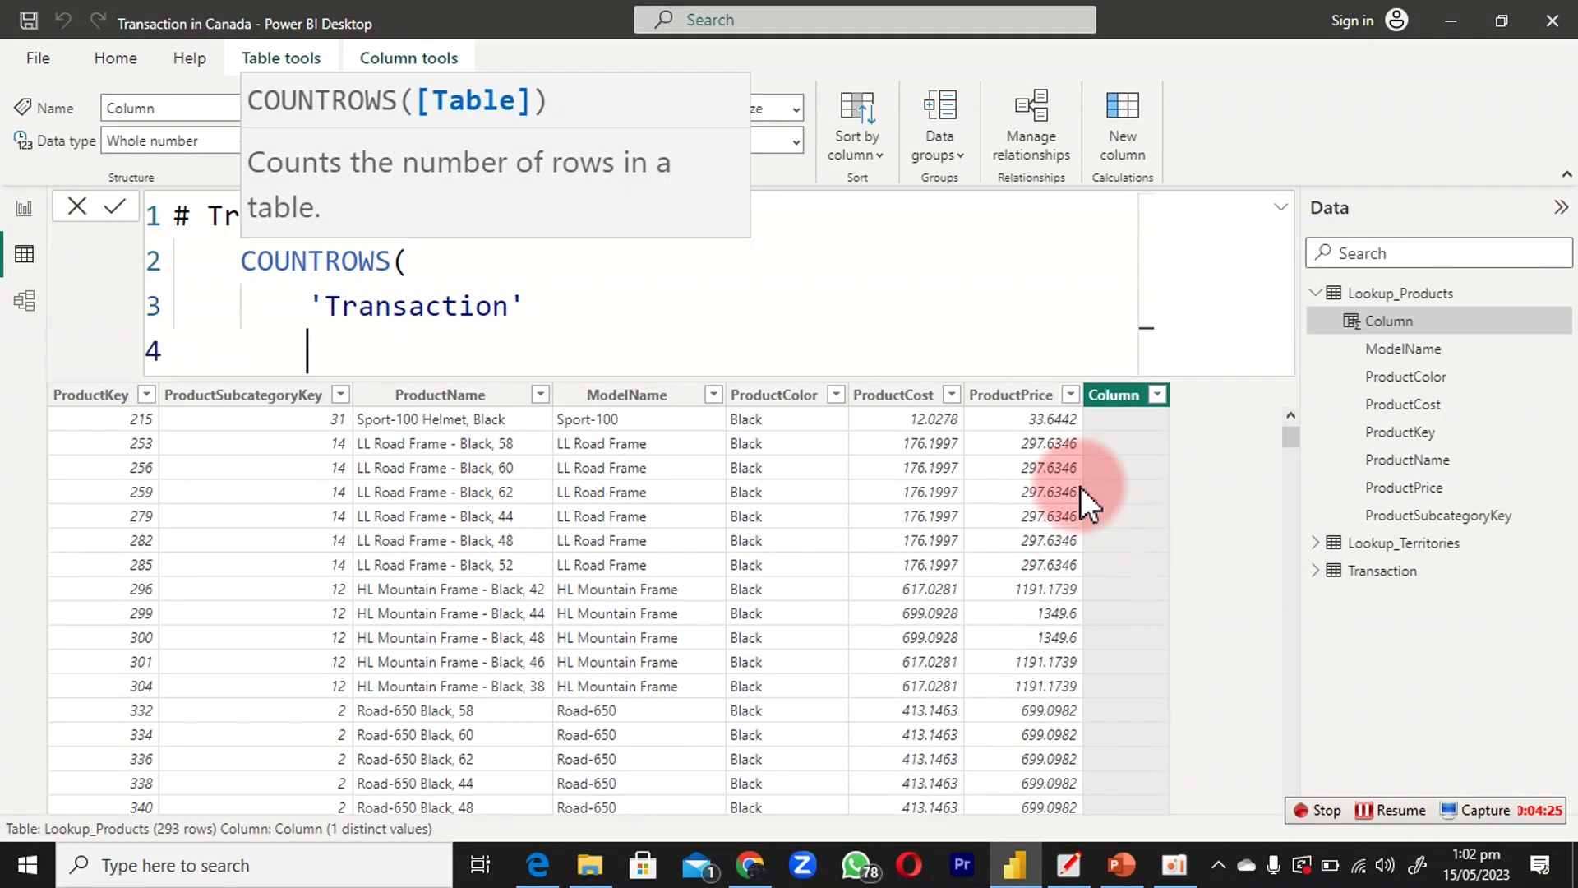
text())
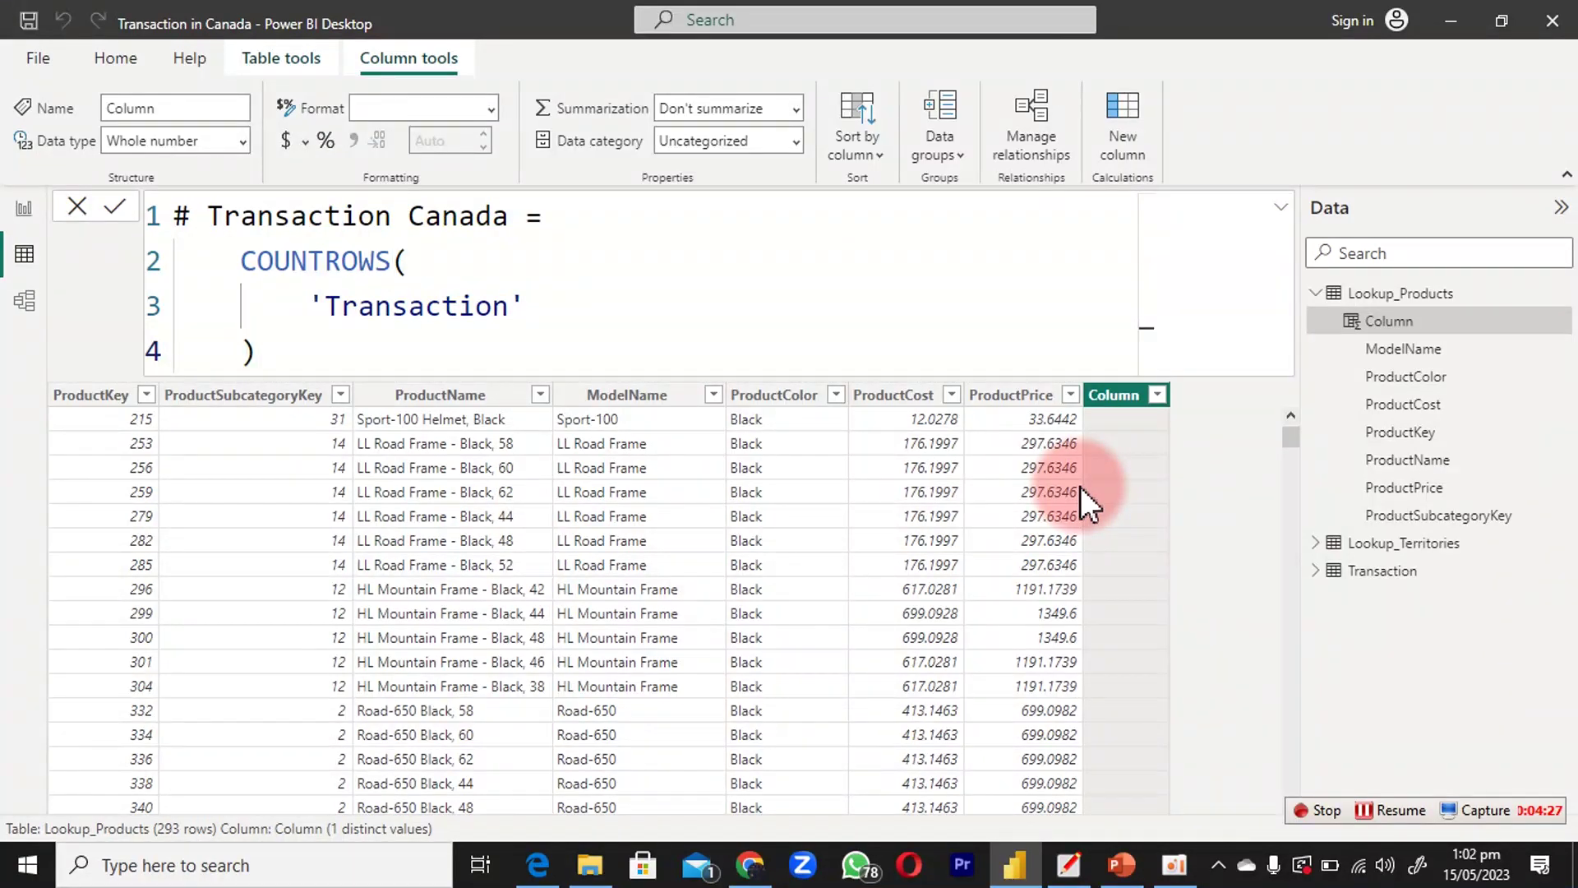
key(Return)
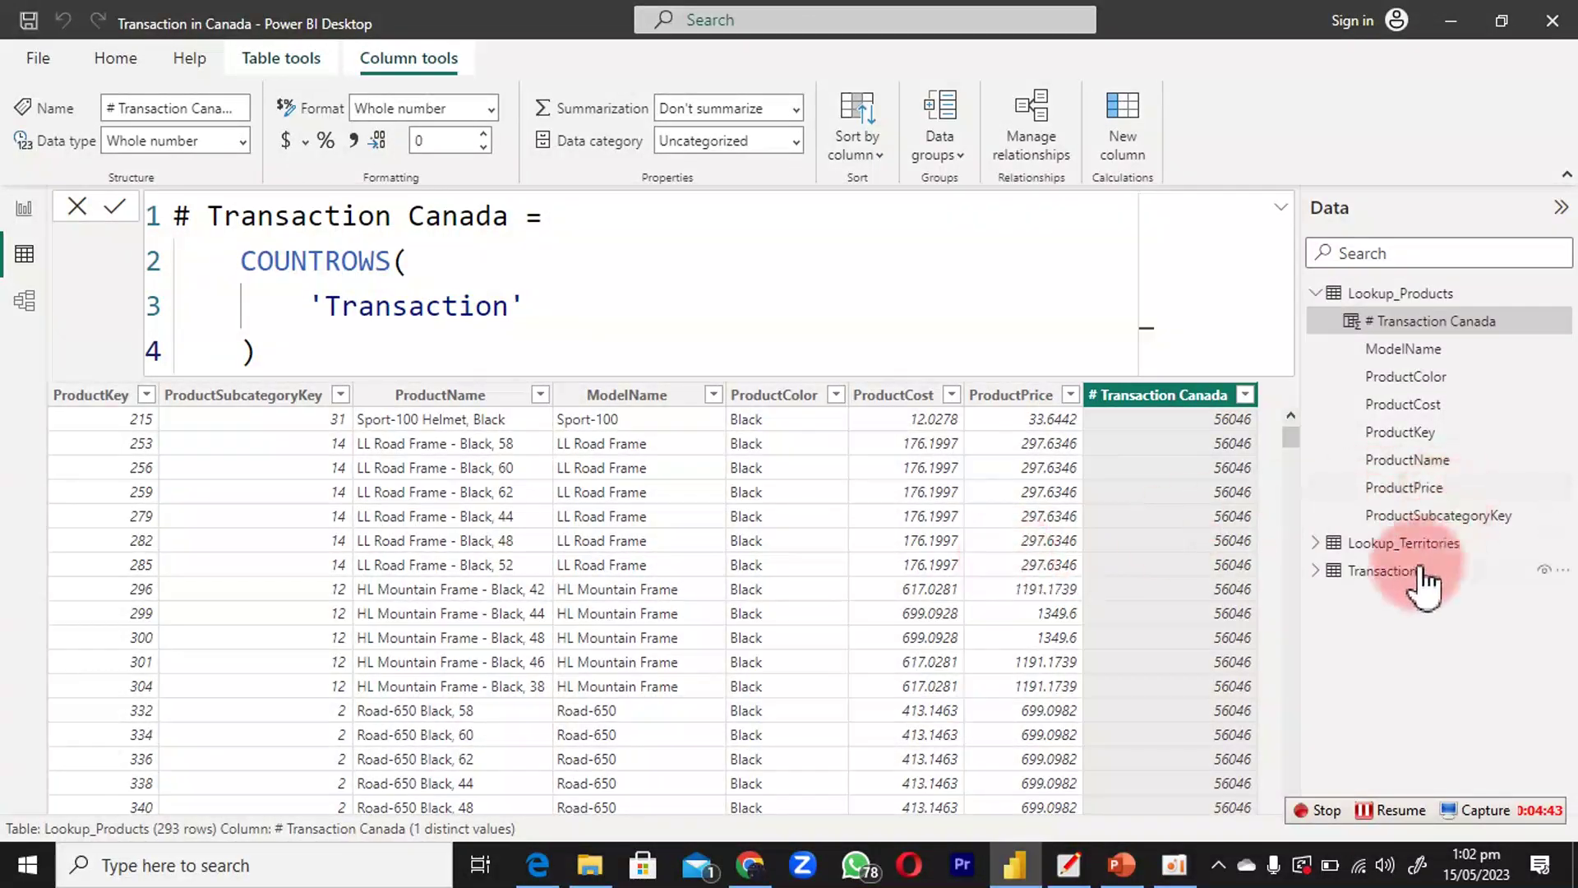
click(1382, 573)
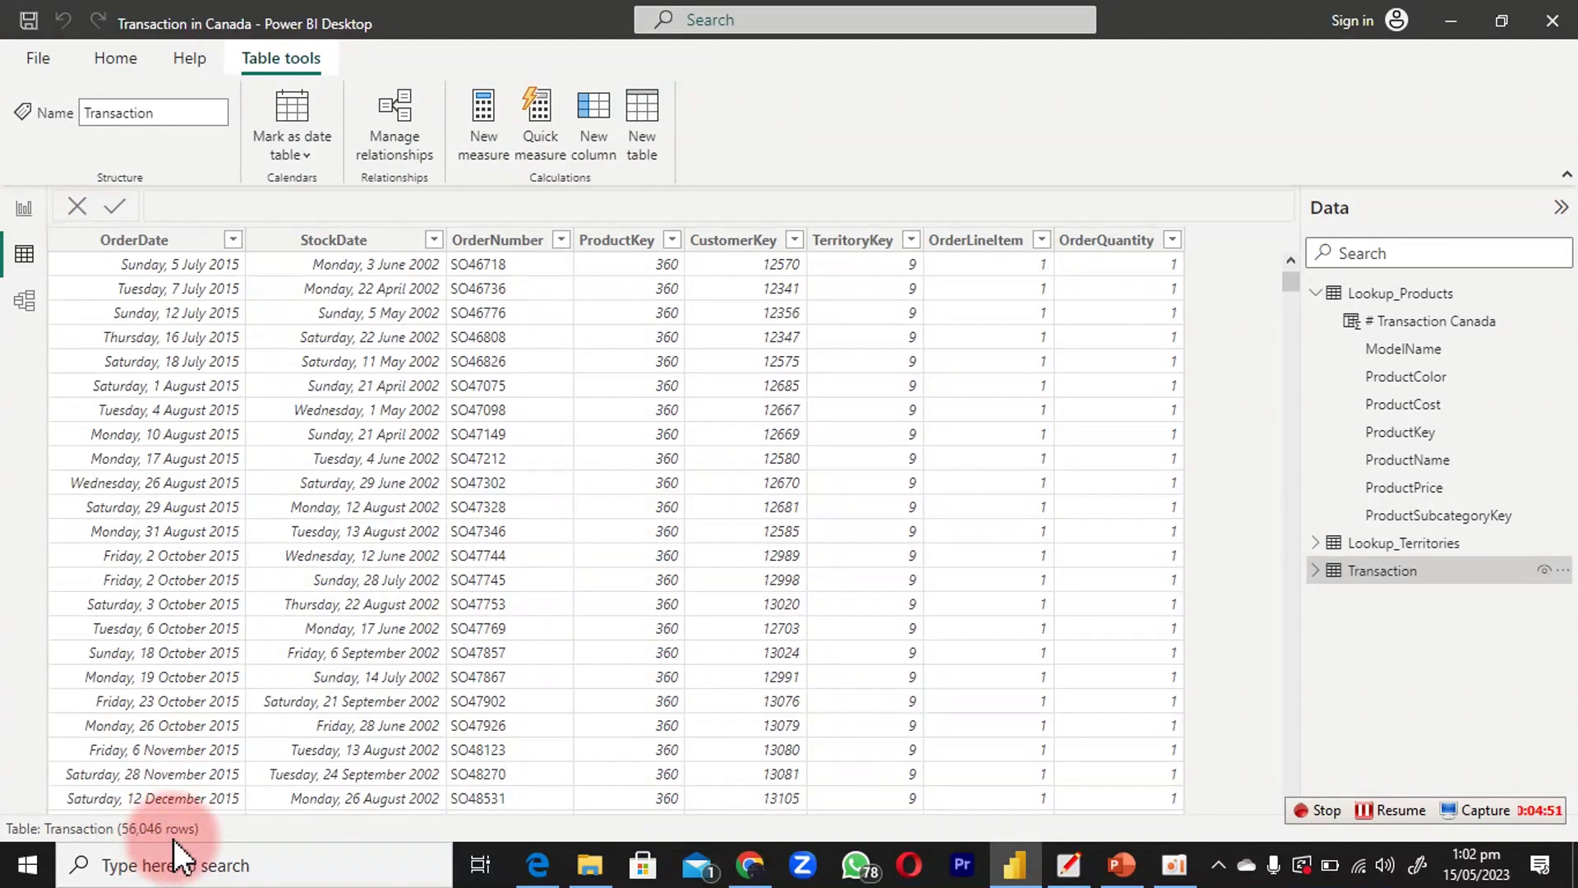
click(1377, 292)
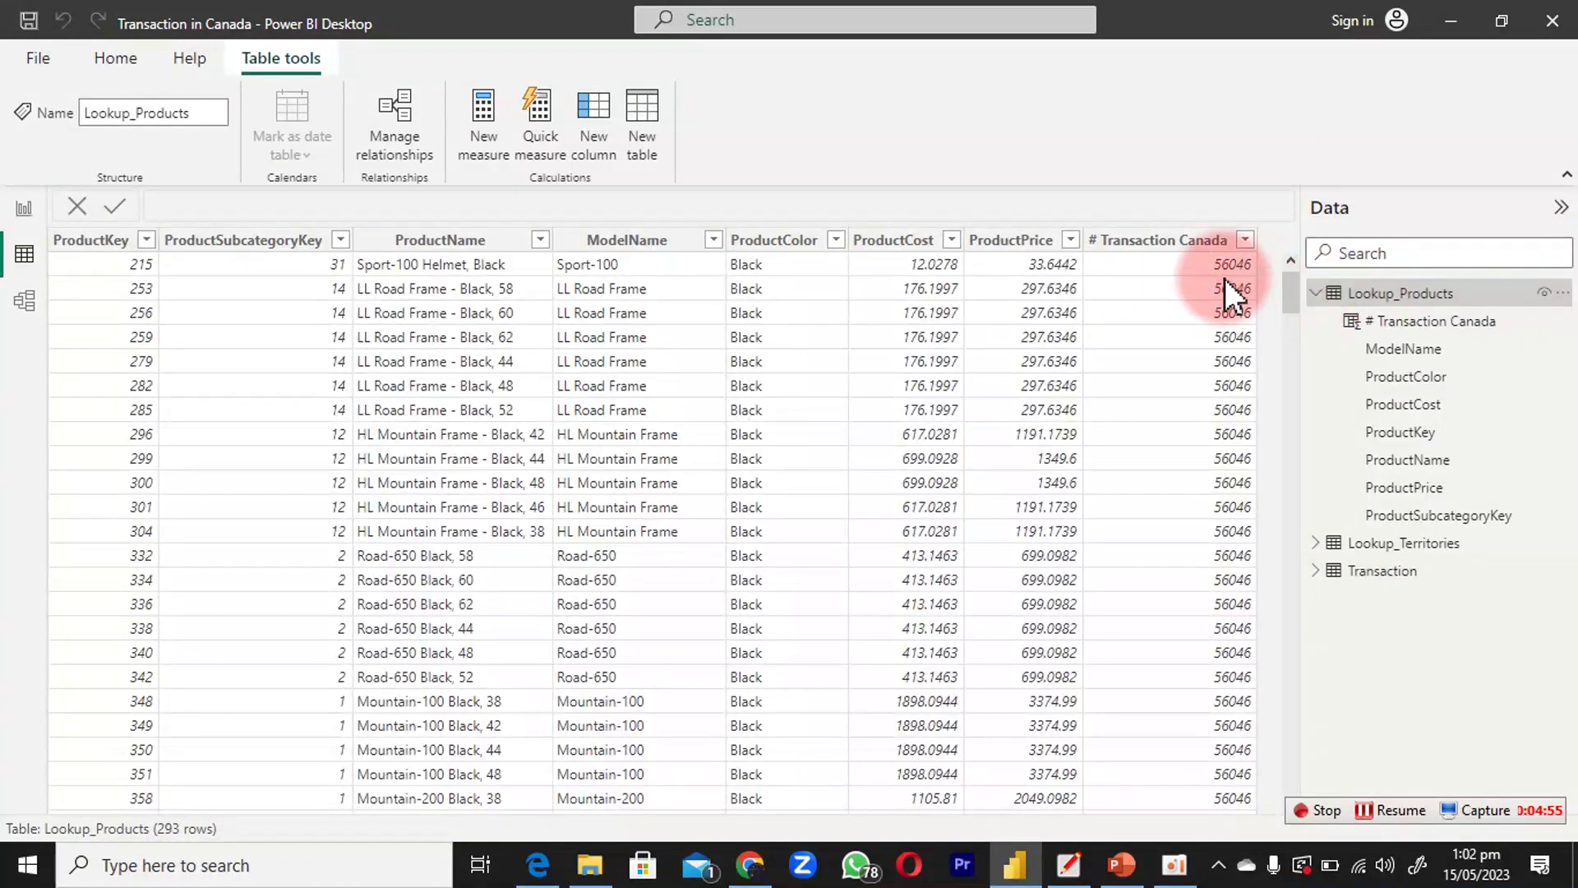
Wrap 'Transaction' in RELATEDTABLE inside the COUNTROWS of # Transaction Canada, commit the formula, and check the Transaction table's row count.
click(1183, 243)
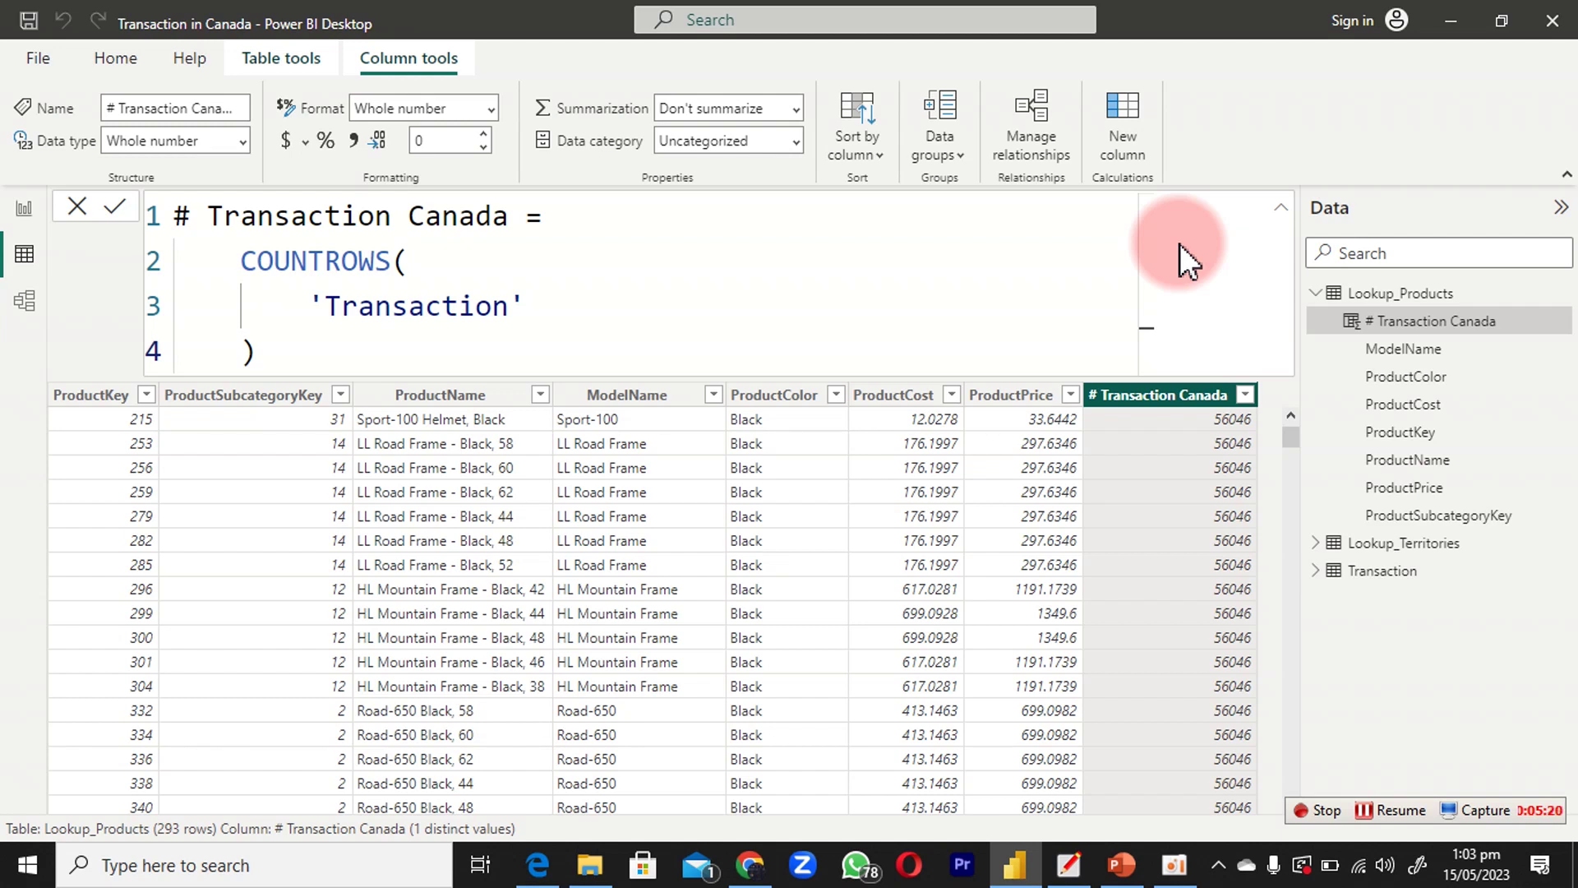
click(415, 276)
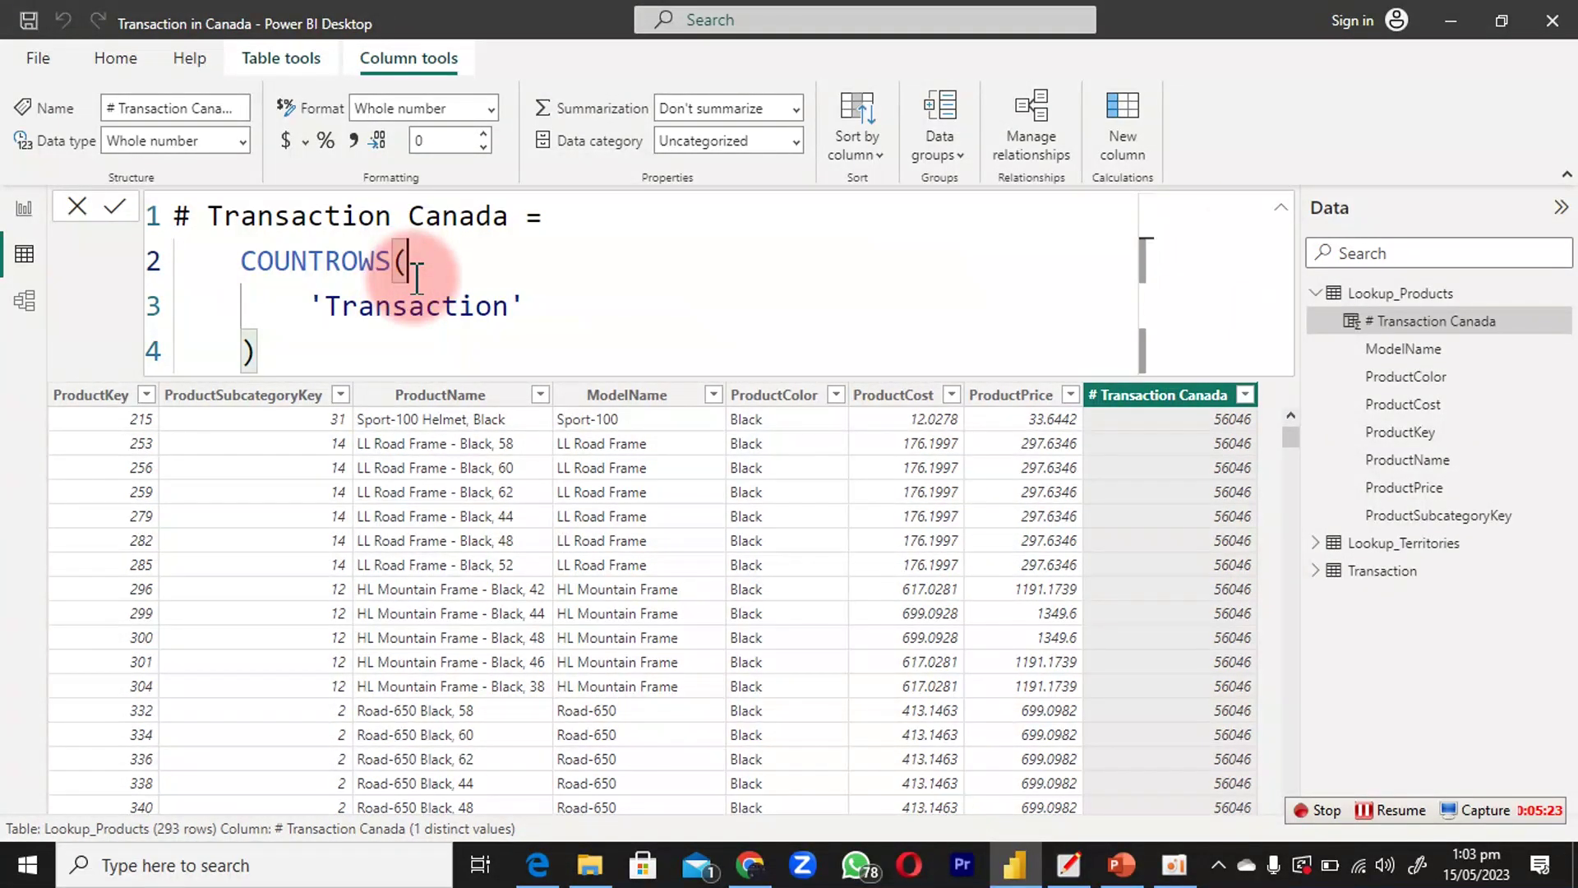
key(shift+Return)
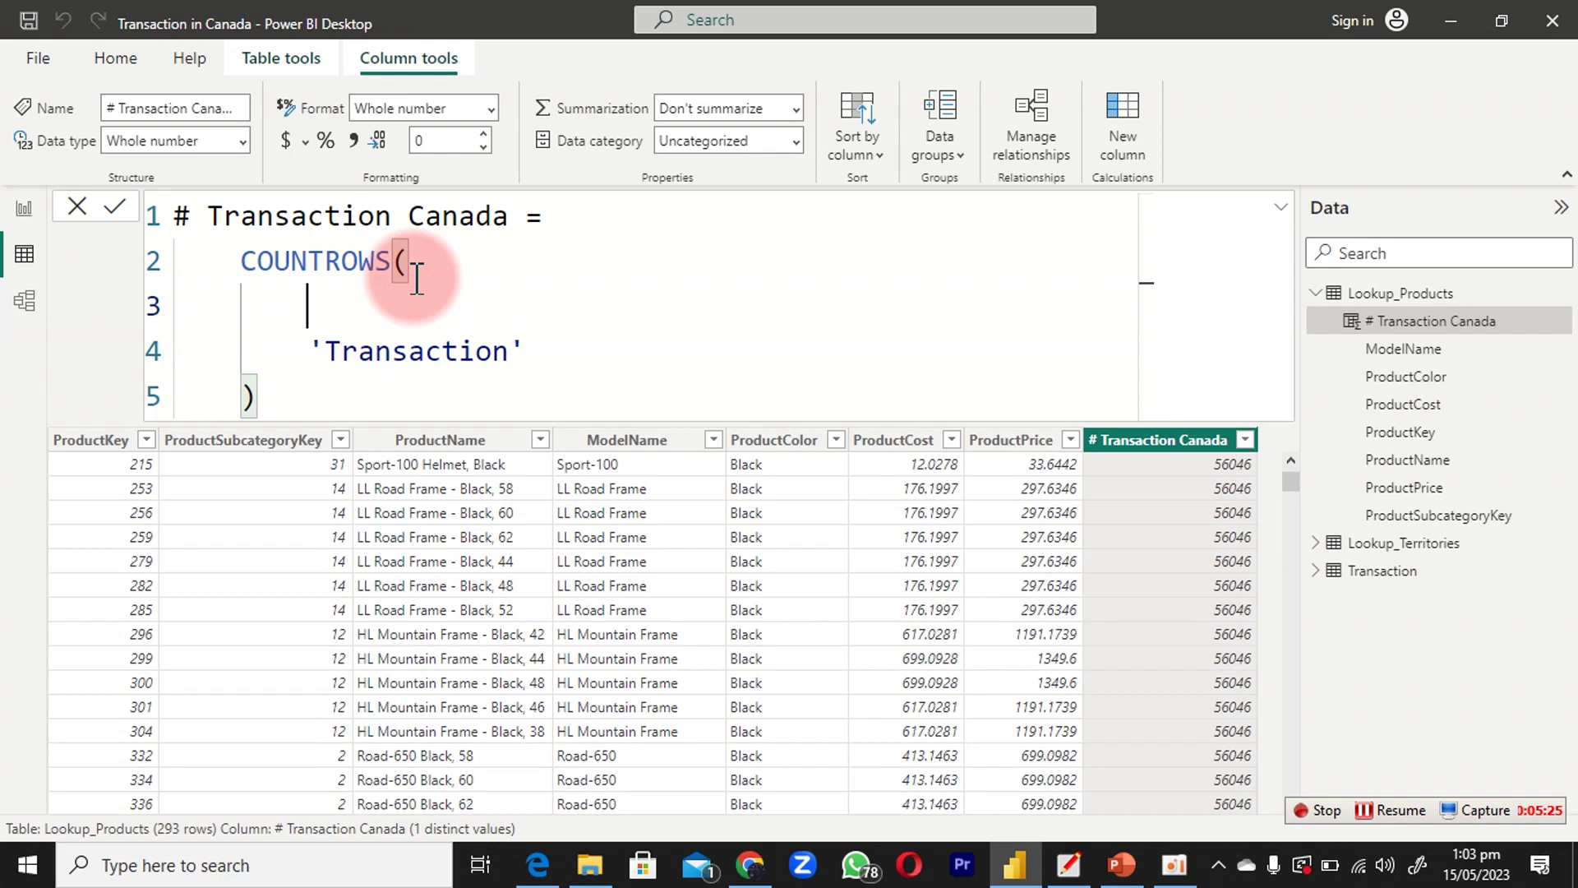
text(re)
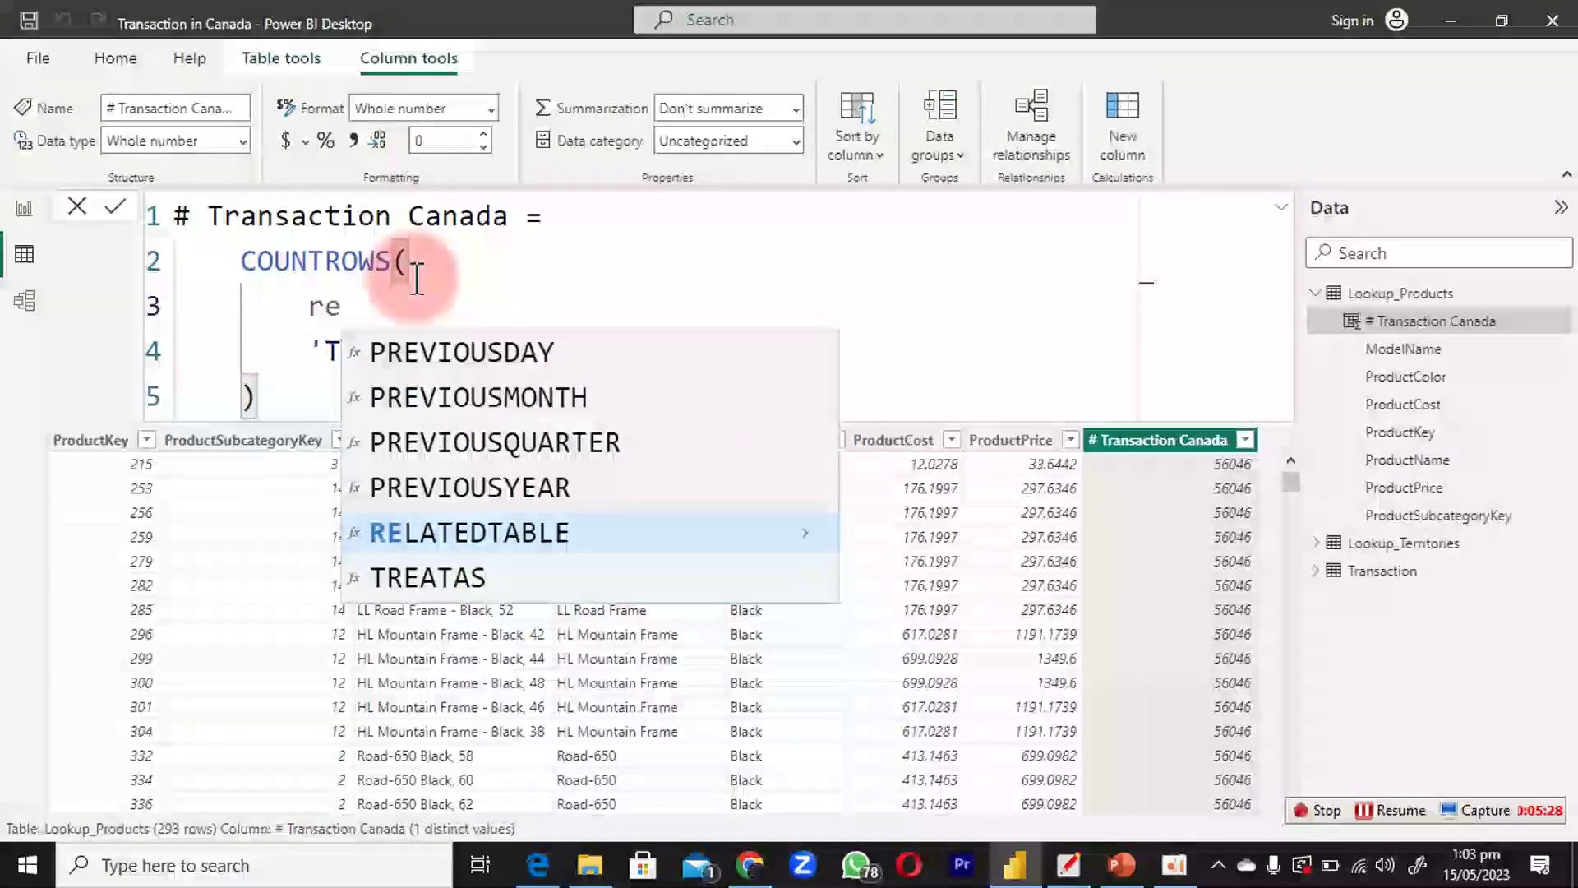
key(Tab)
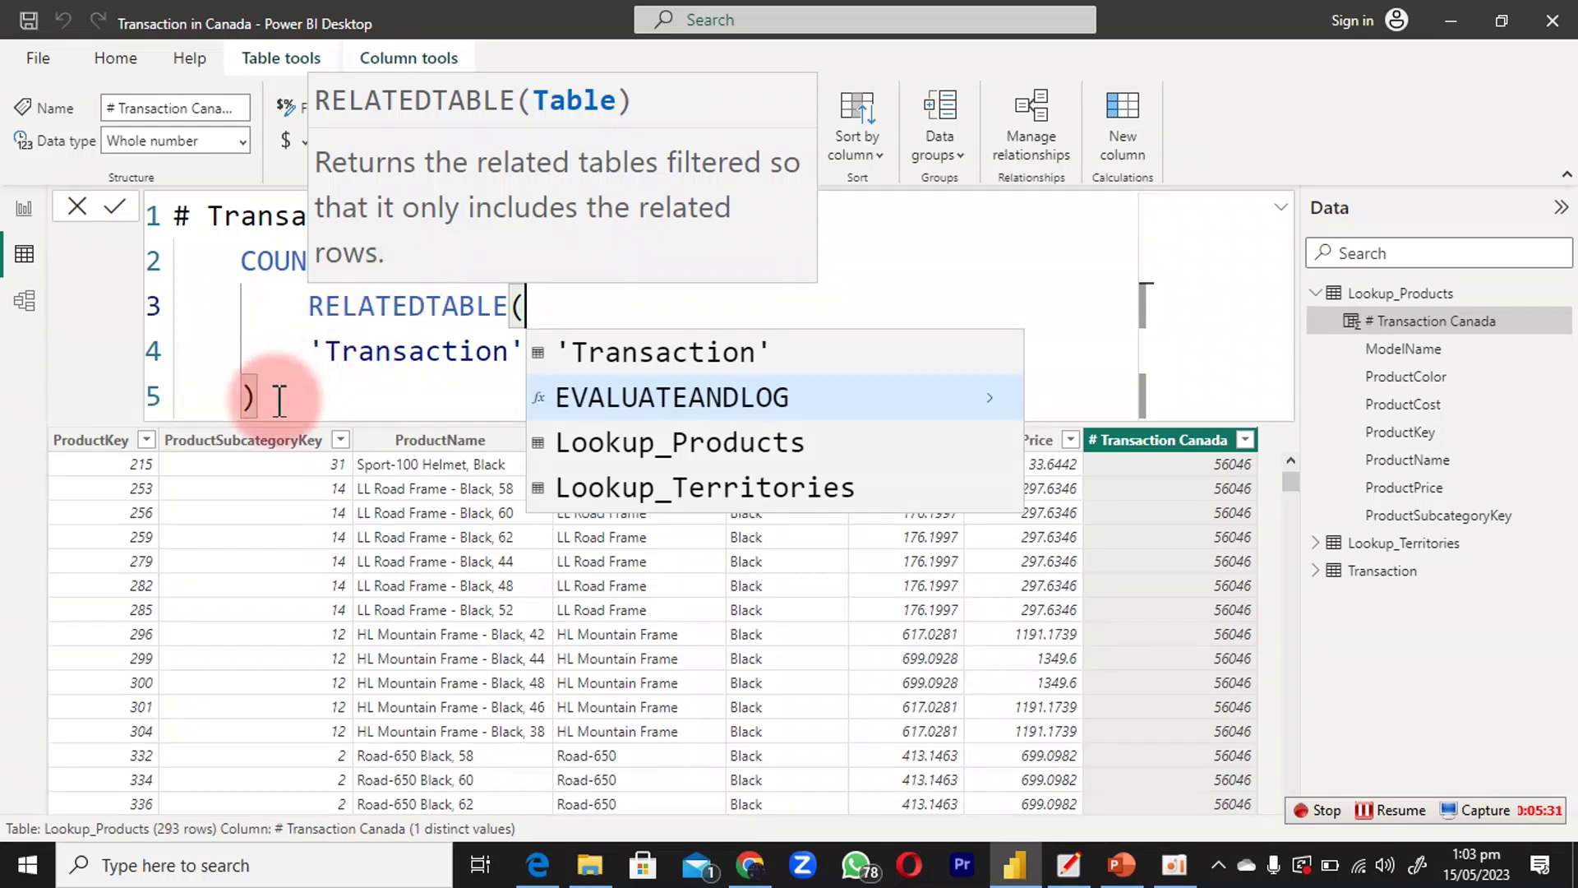
click(279, 401)
text())
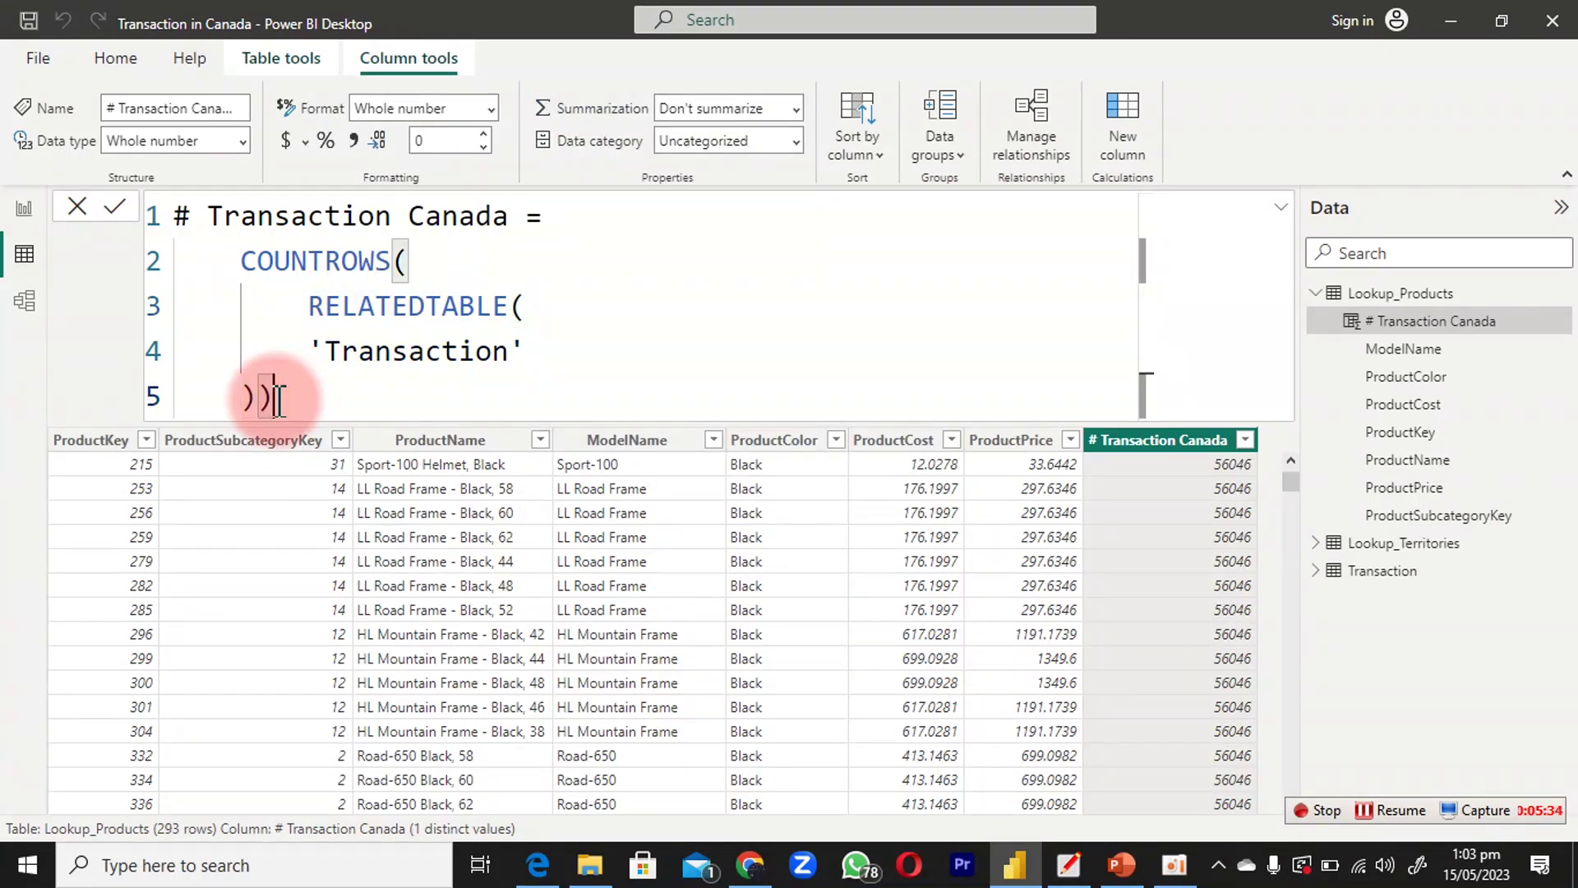
key(Return)
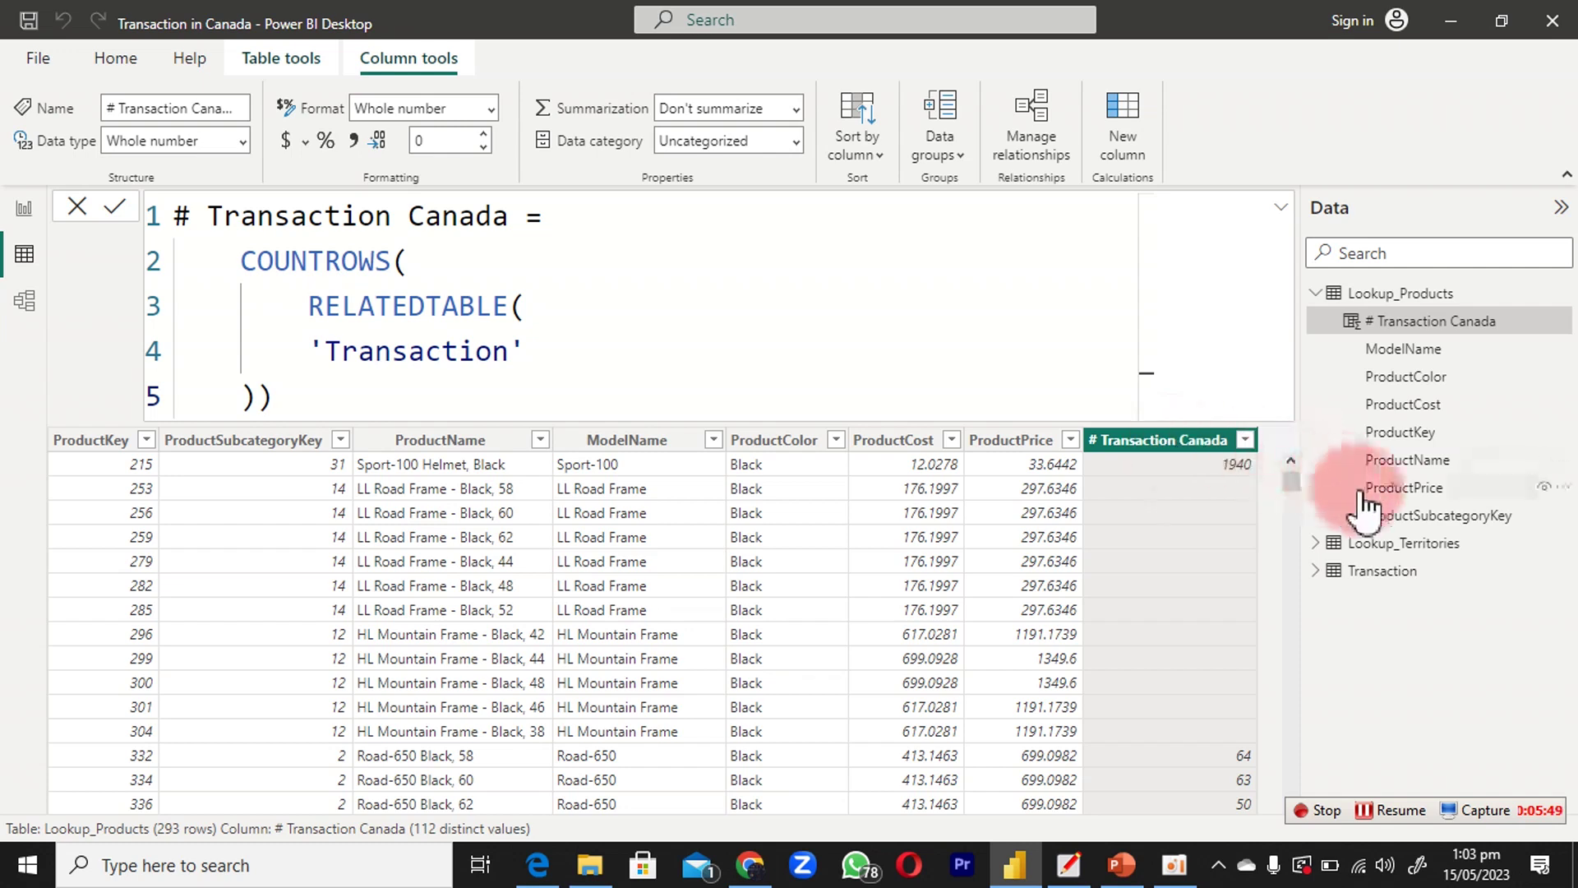
click(1381, 571)
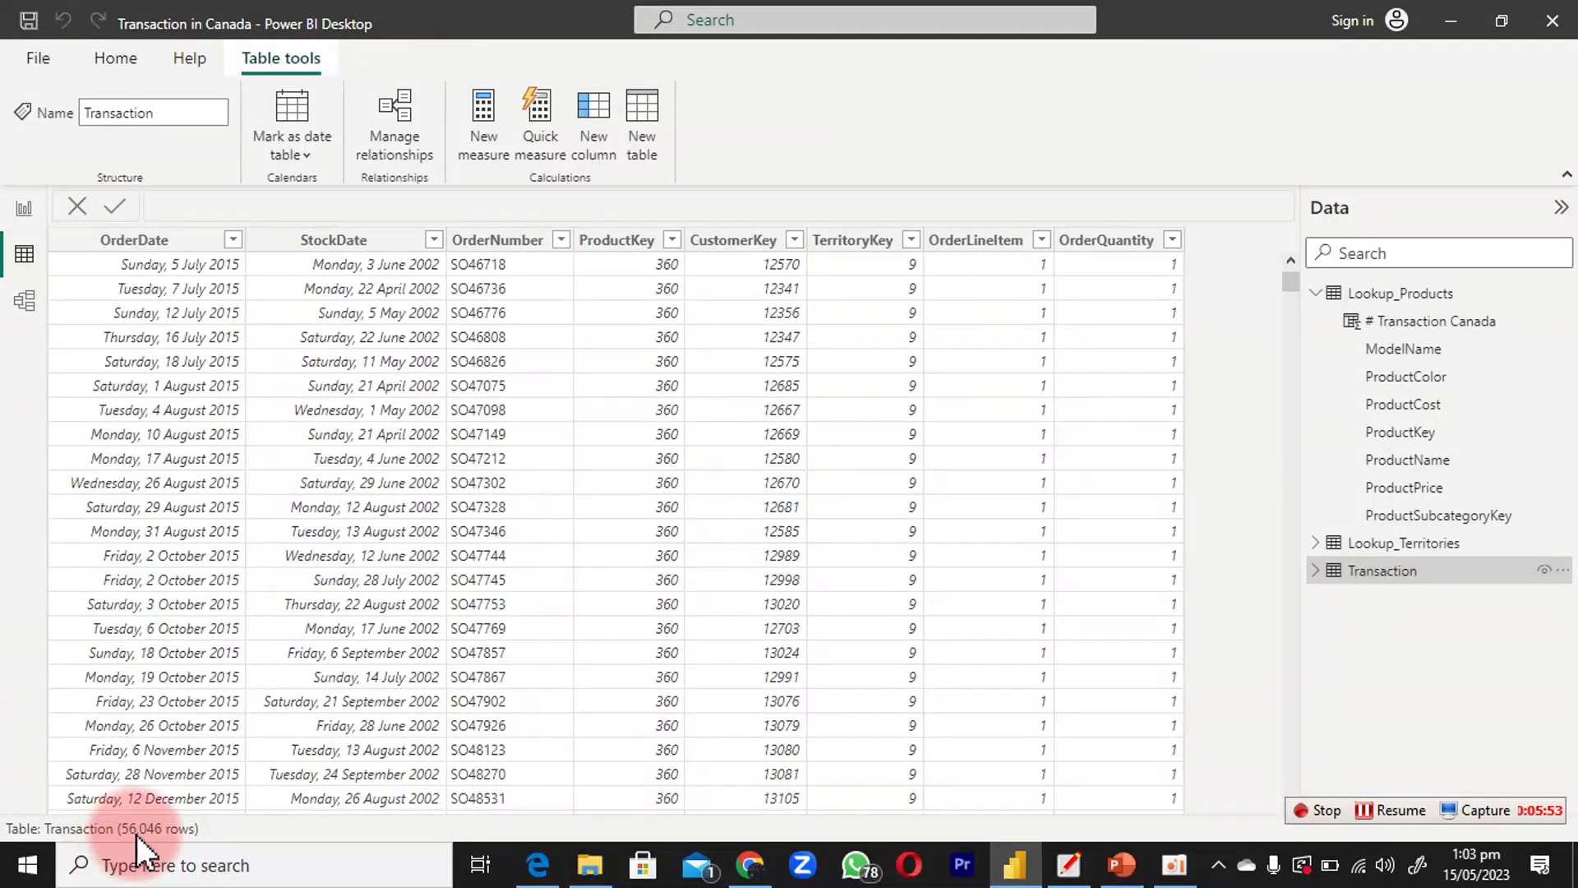
Remove the empty visual from Page 1 in report view.
click(23, 212)
click(264, 374)
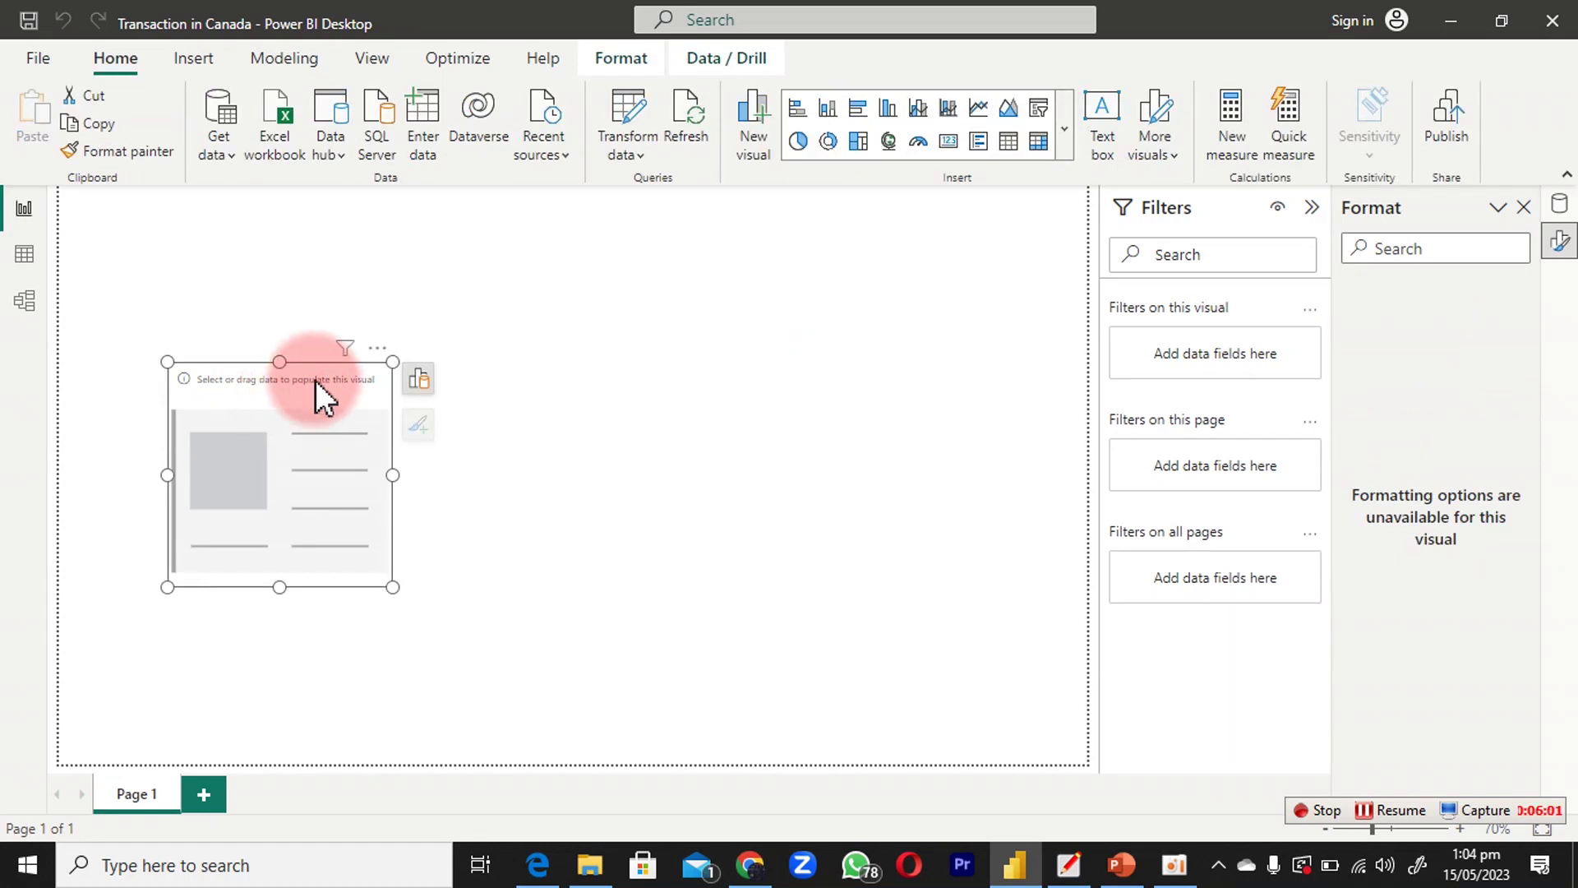
click(371, 352)
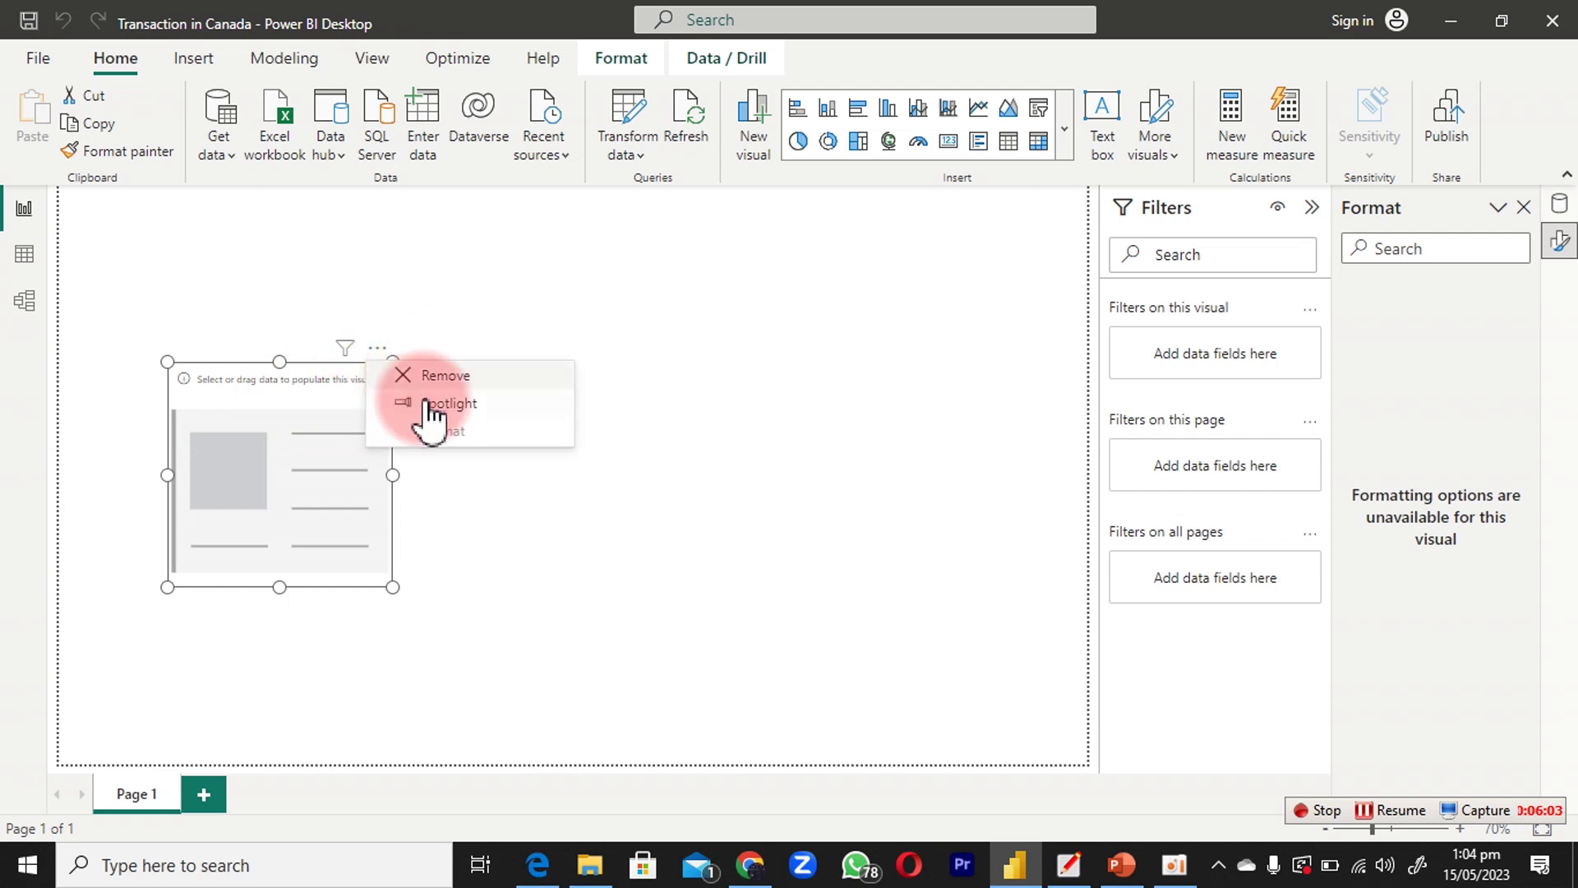
click(446, 376)
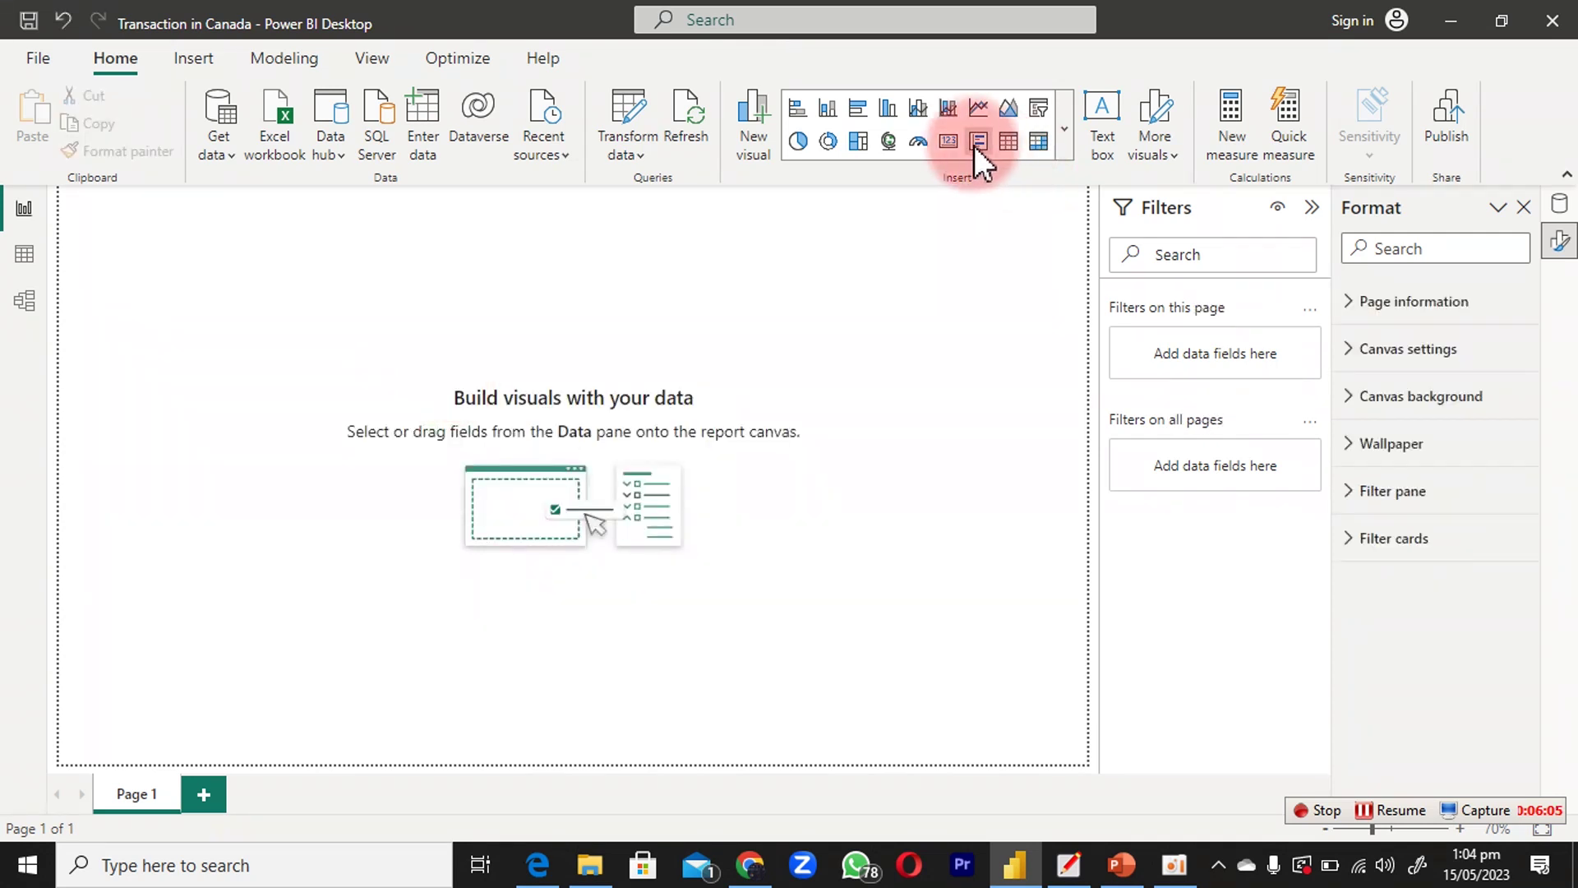
Insert a Card visual with the # Transaction Canada field from Lookup_Products and move it away from the canvas's upper-left corner.
click(947, 138)
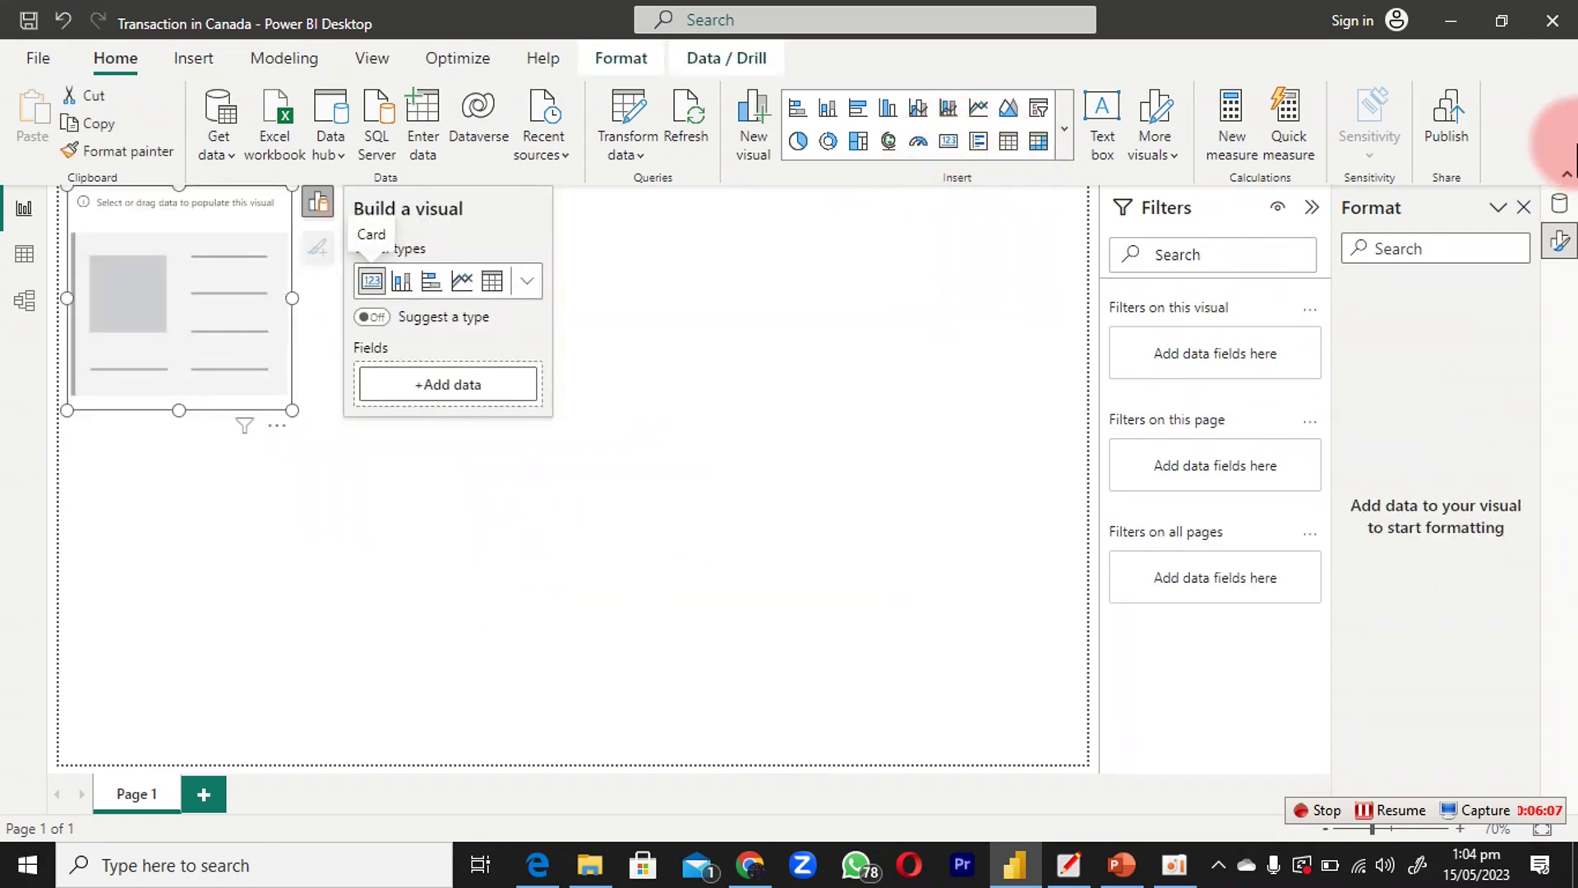
click(1559, 203)
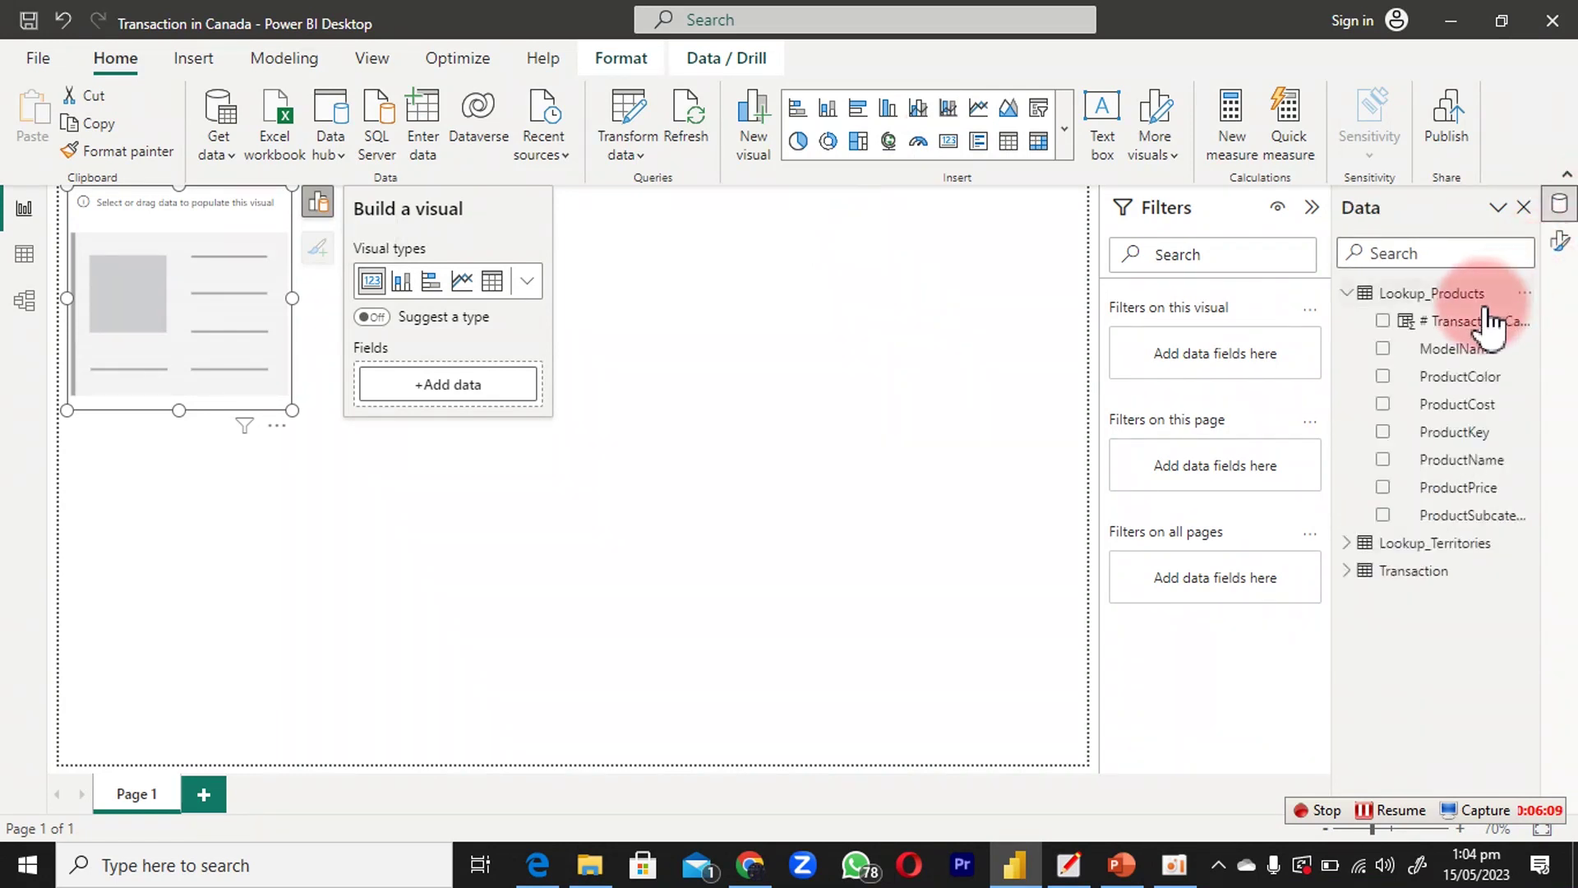
click(1384, 321)
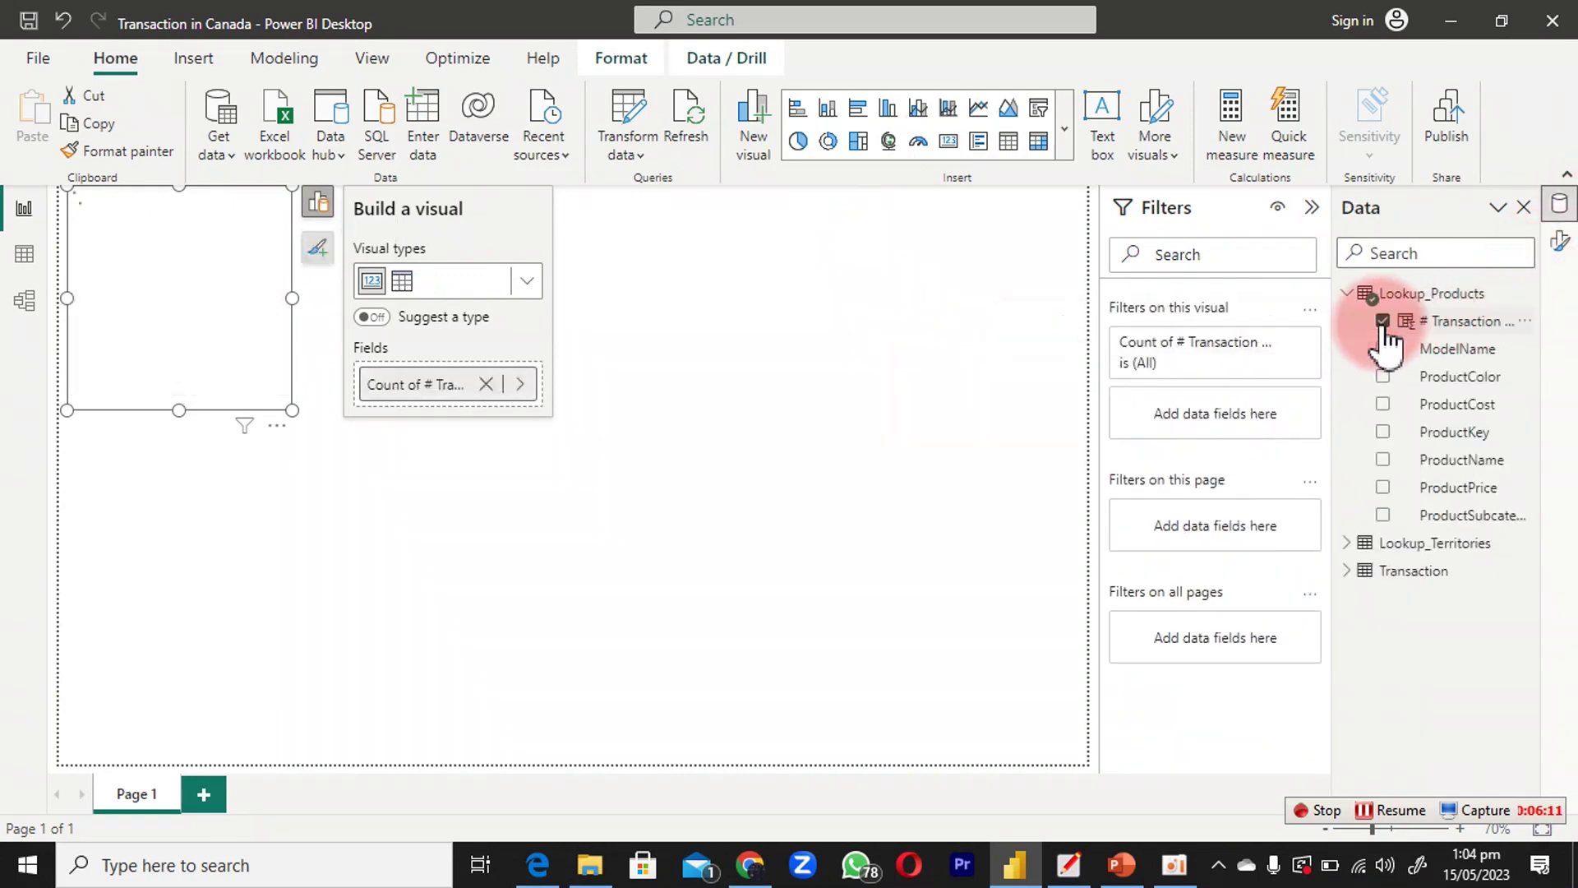
drag(164, 212, 258, 367)
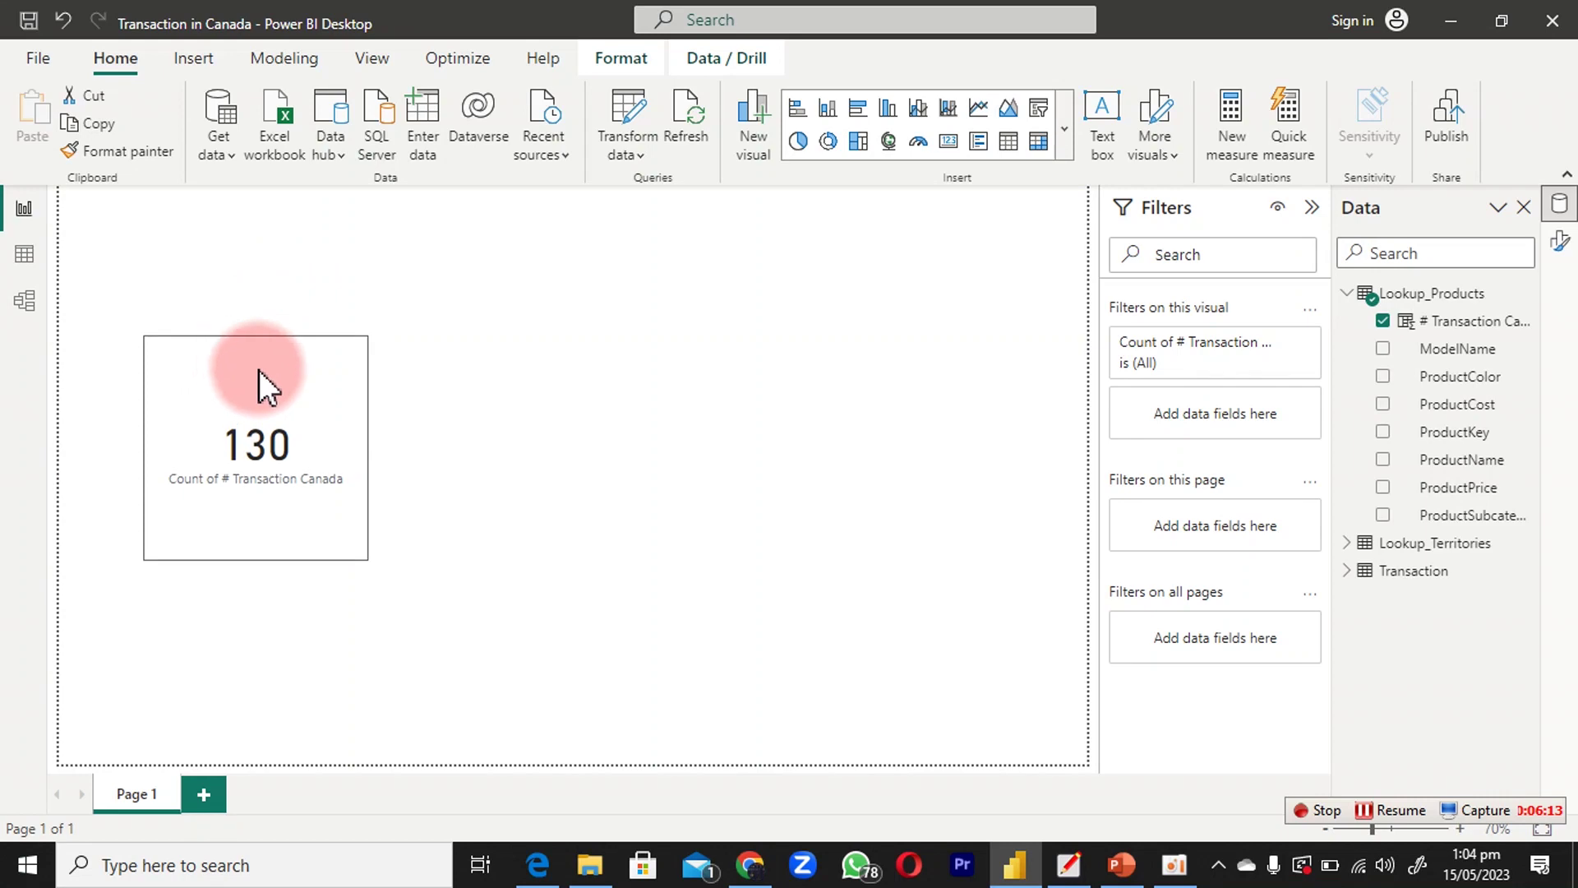
click(247, 408)
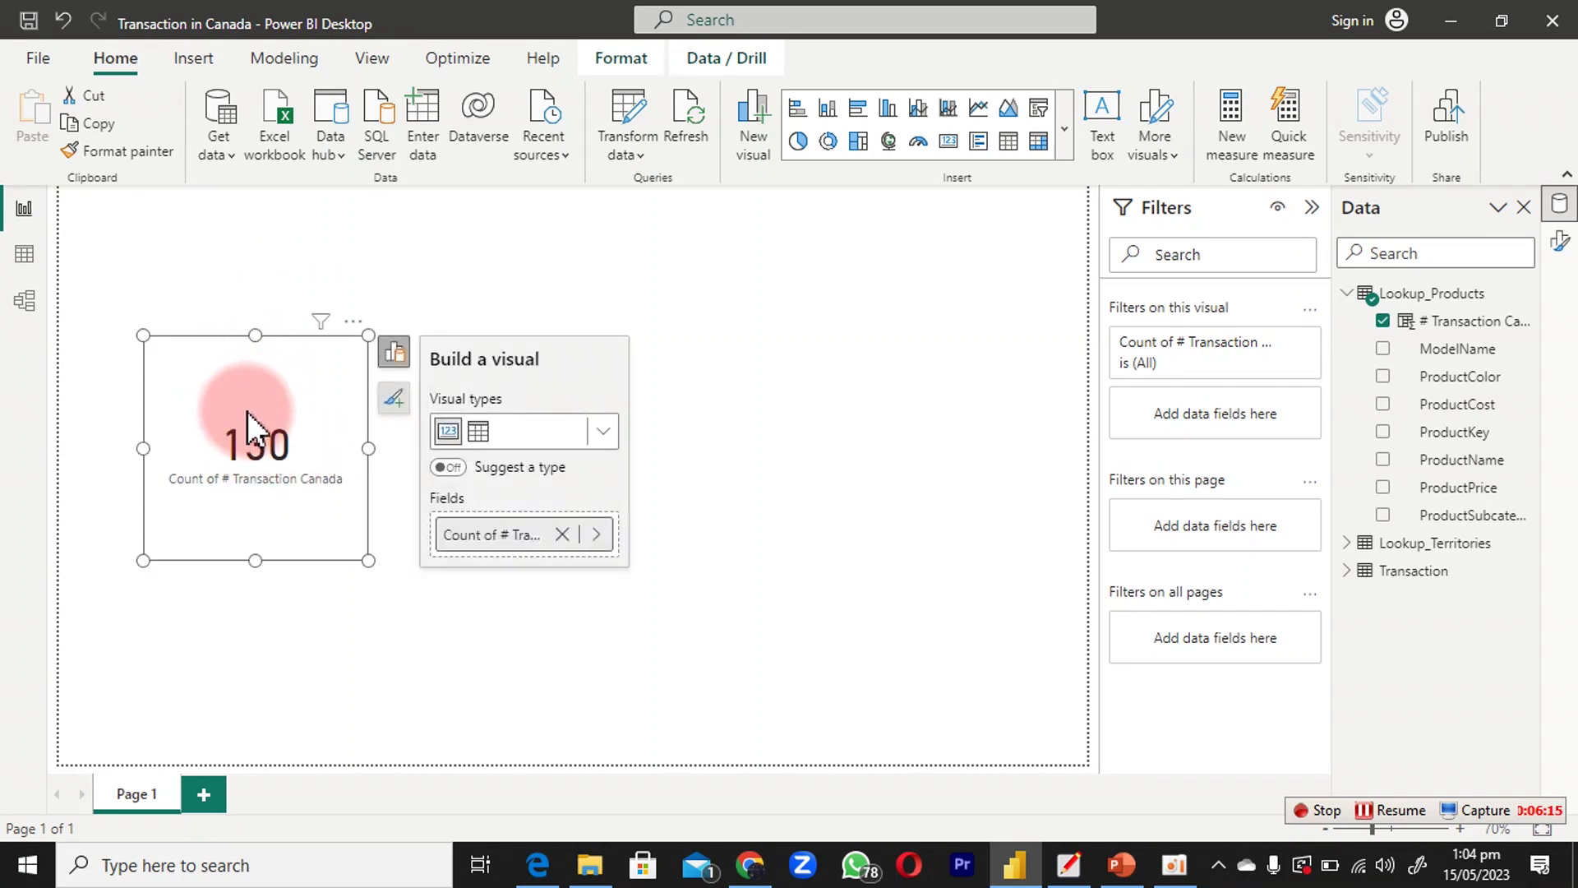
Create a new measure in the Lookup_Products table and name it Canada Transaction.
right_click(1442, 323)
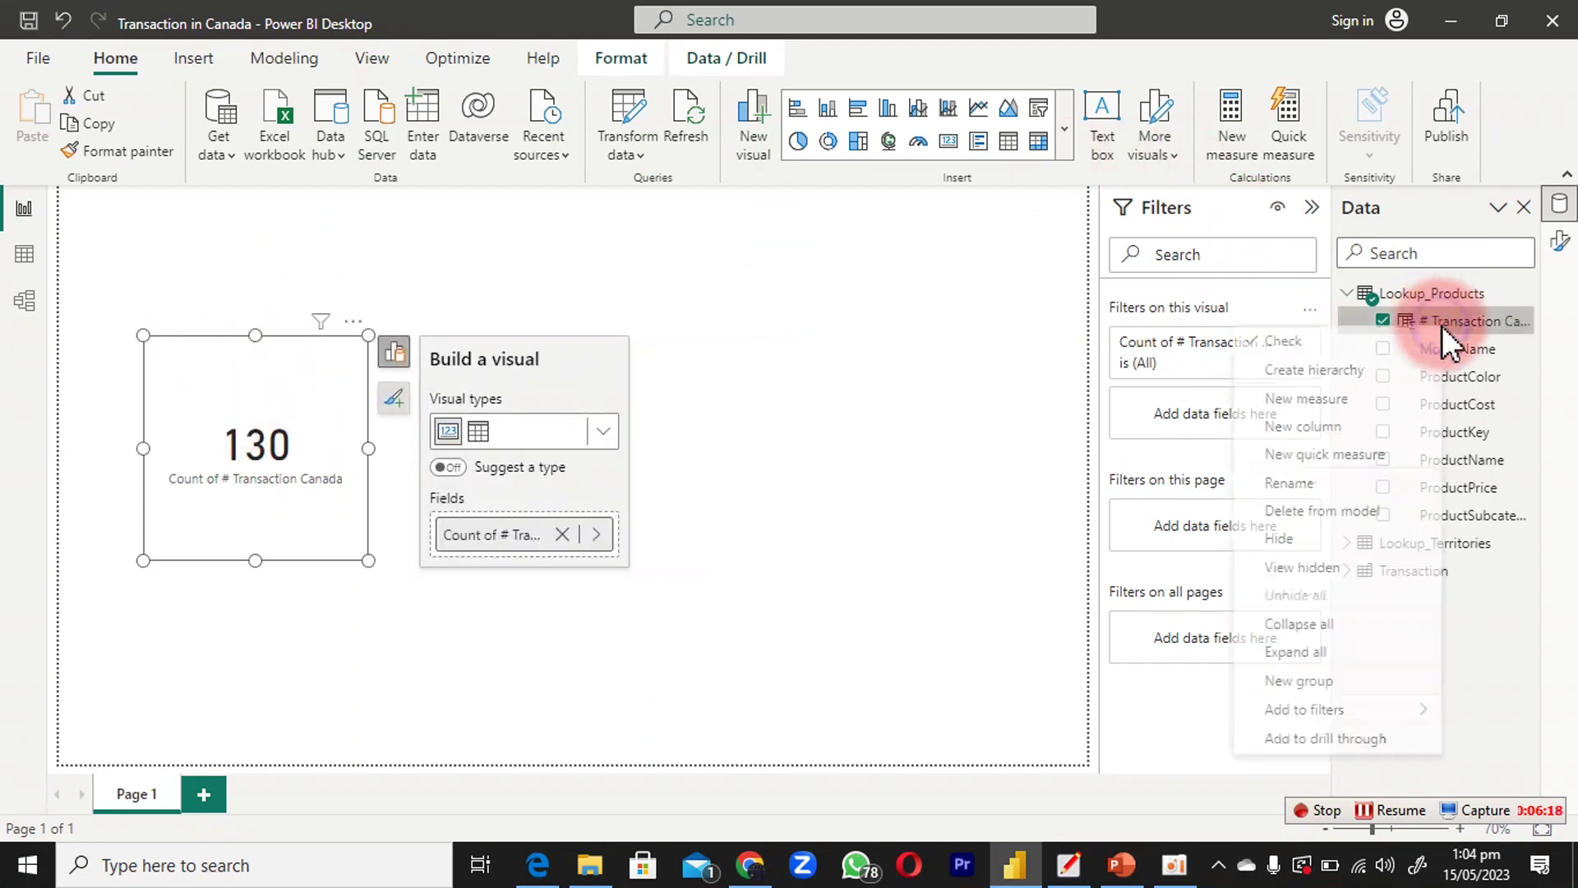
click(1314, 401)
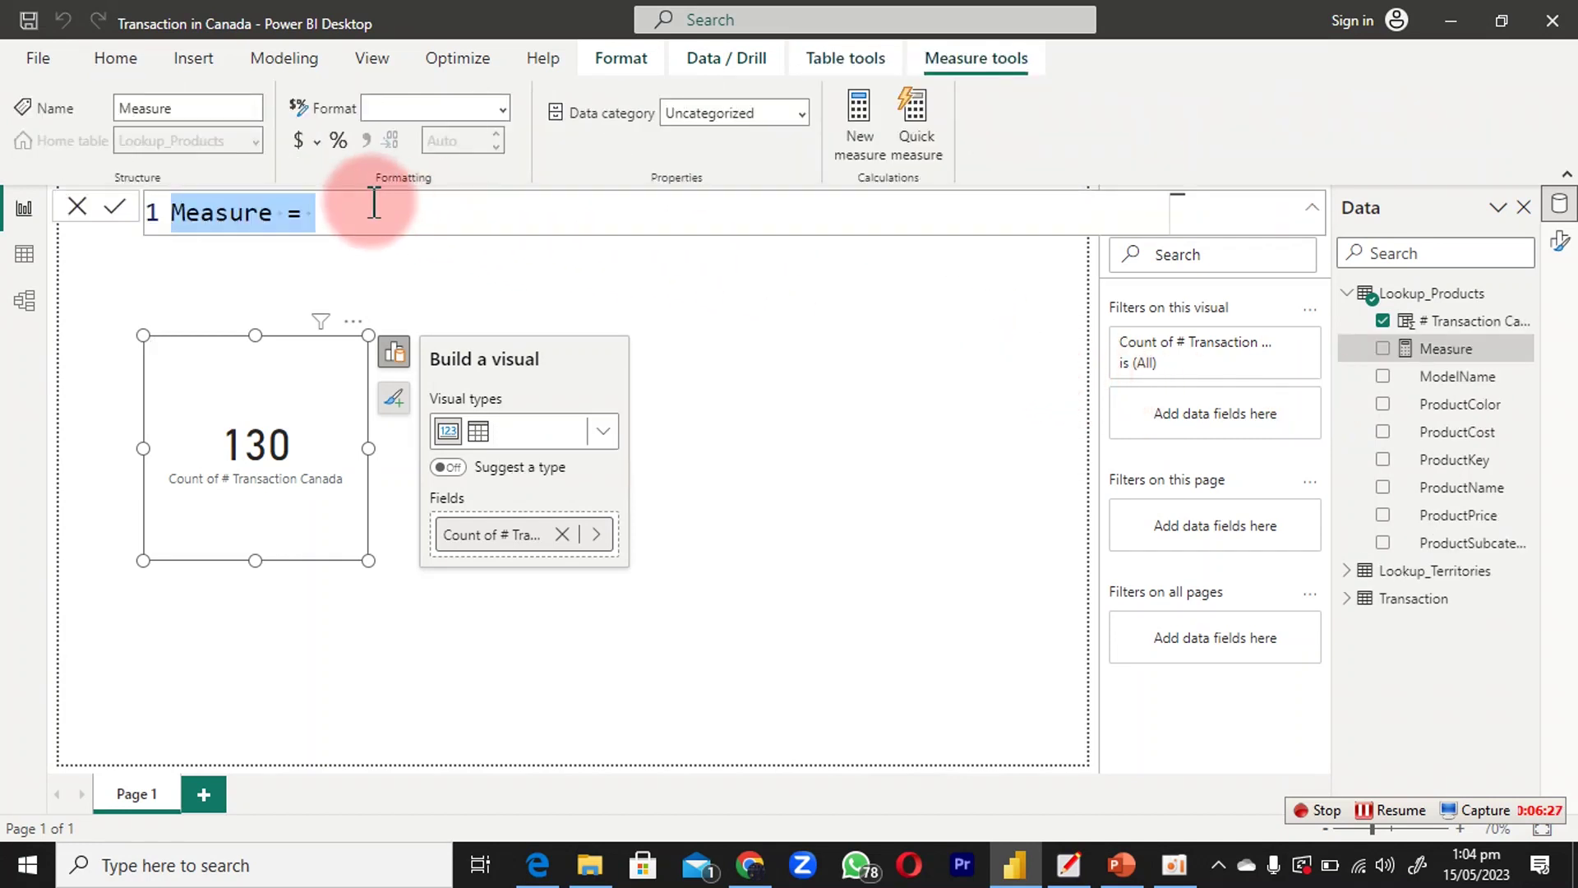
text(Canad)
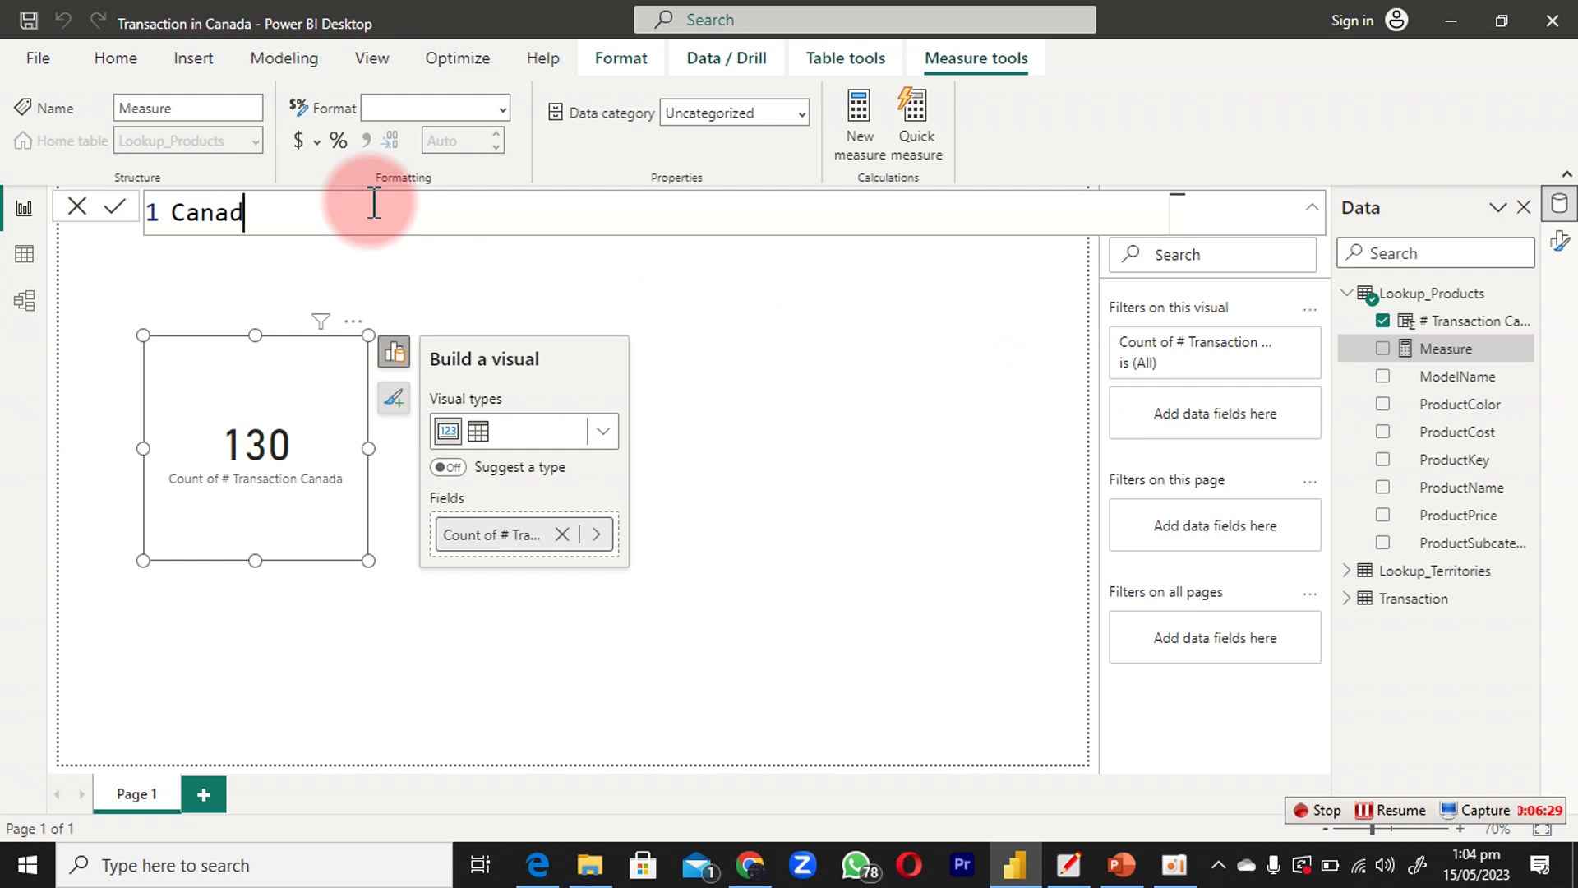
text(a Tran)
key(BackSpace)
text(ansaction)
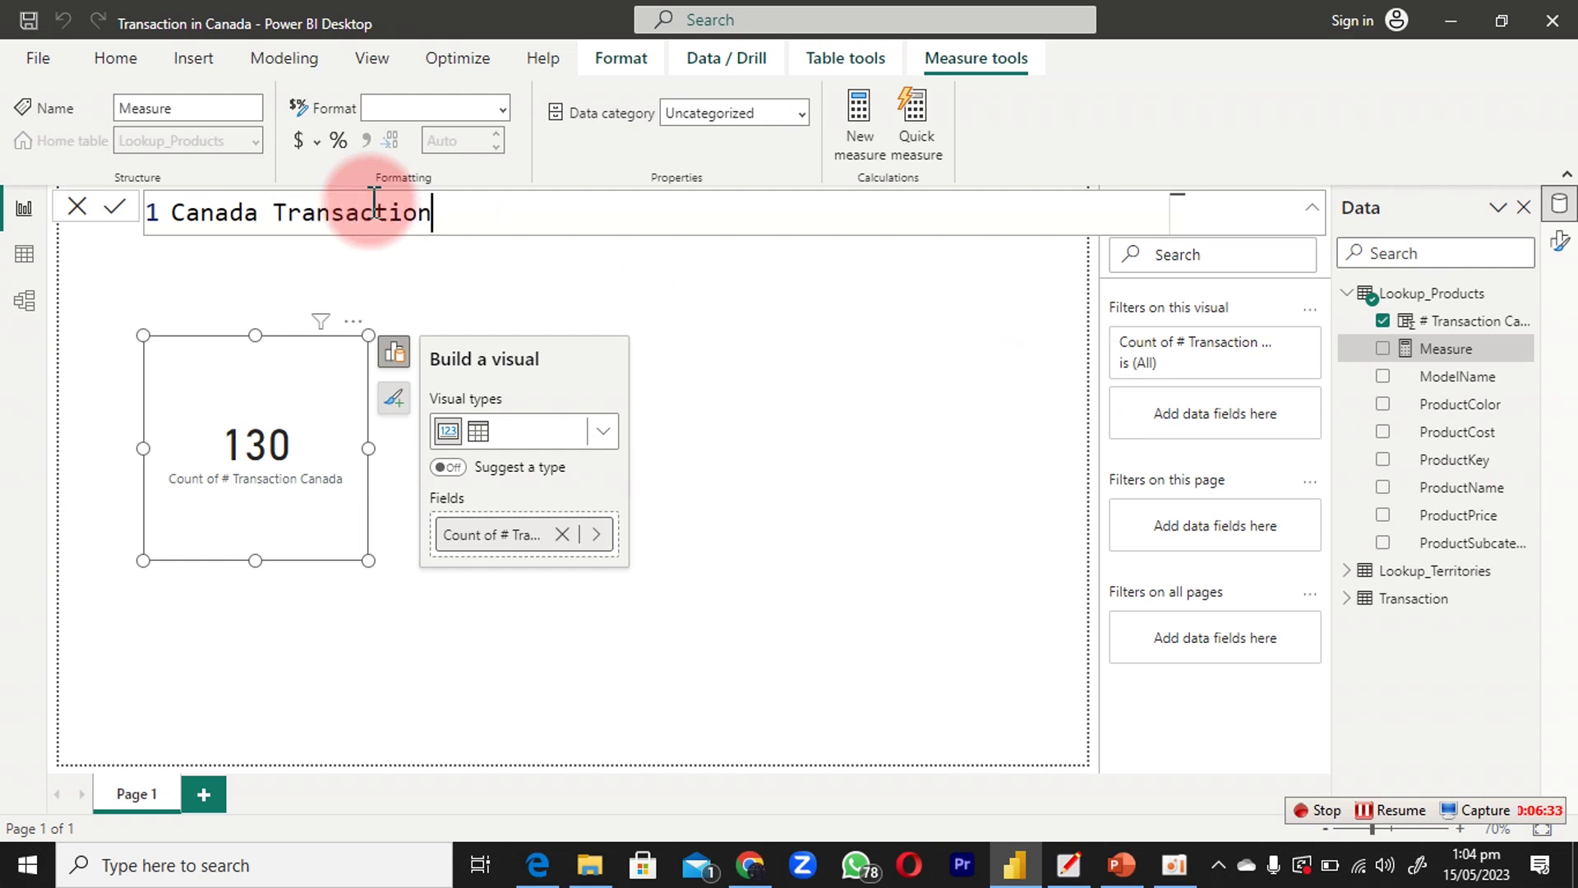
Define the Canada Transaction measure as SUM(Lookup_Products[# Transaction Canada]) and commit it.
text( =sum)
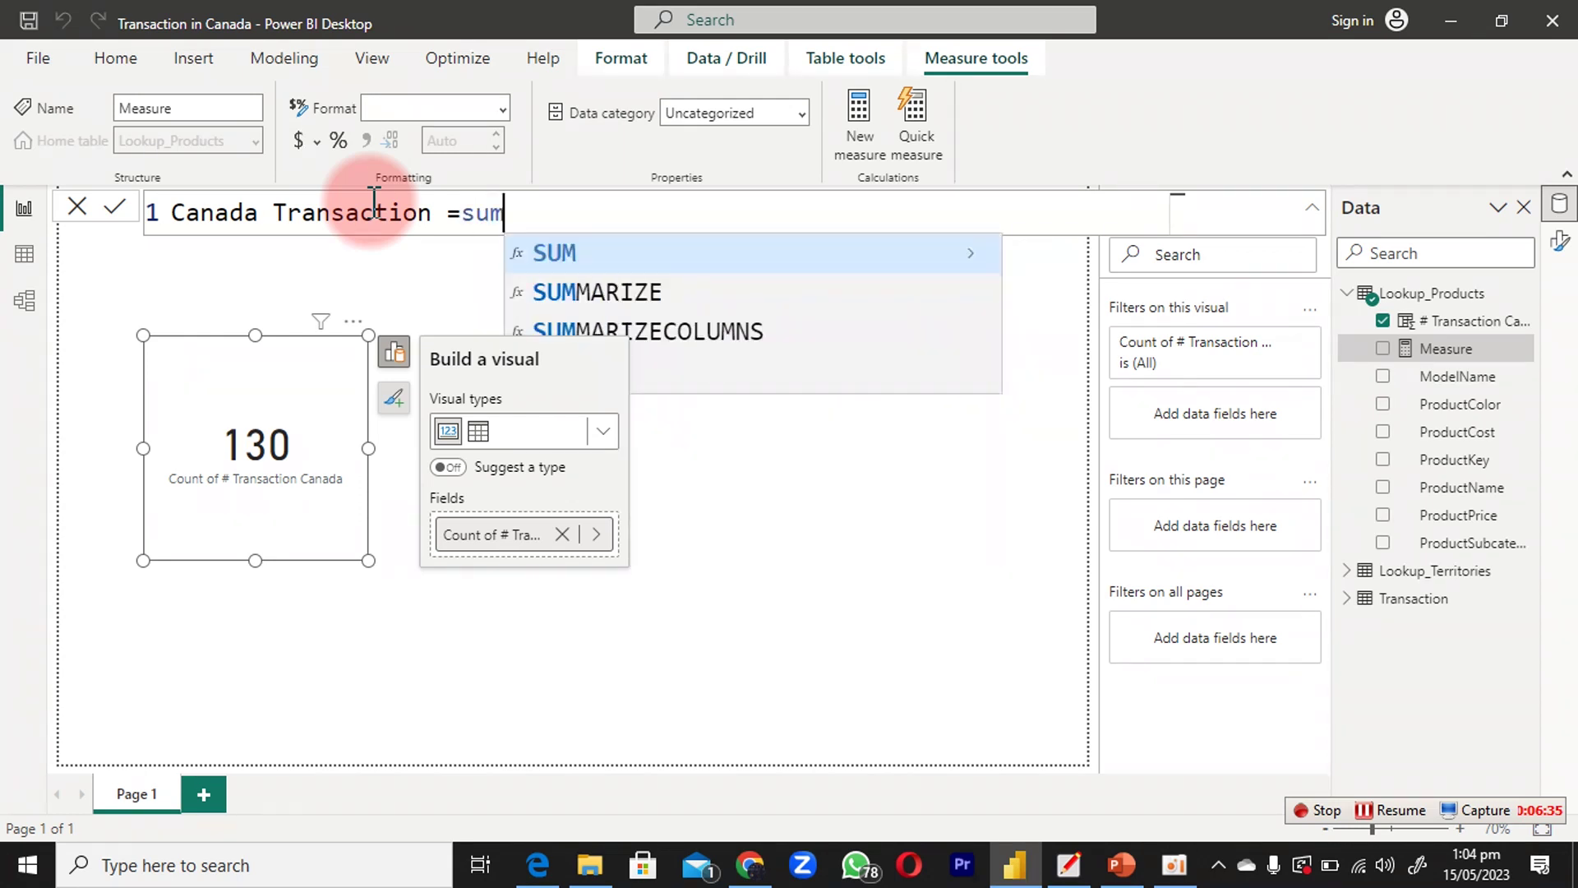
key(Tab)
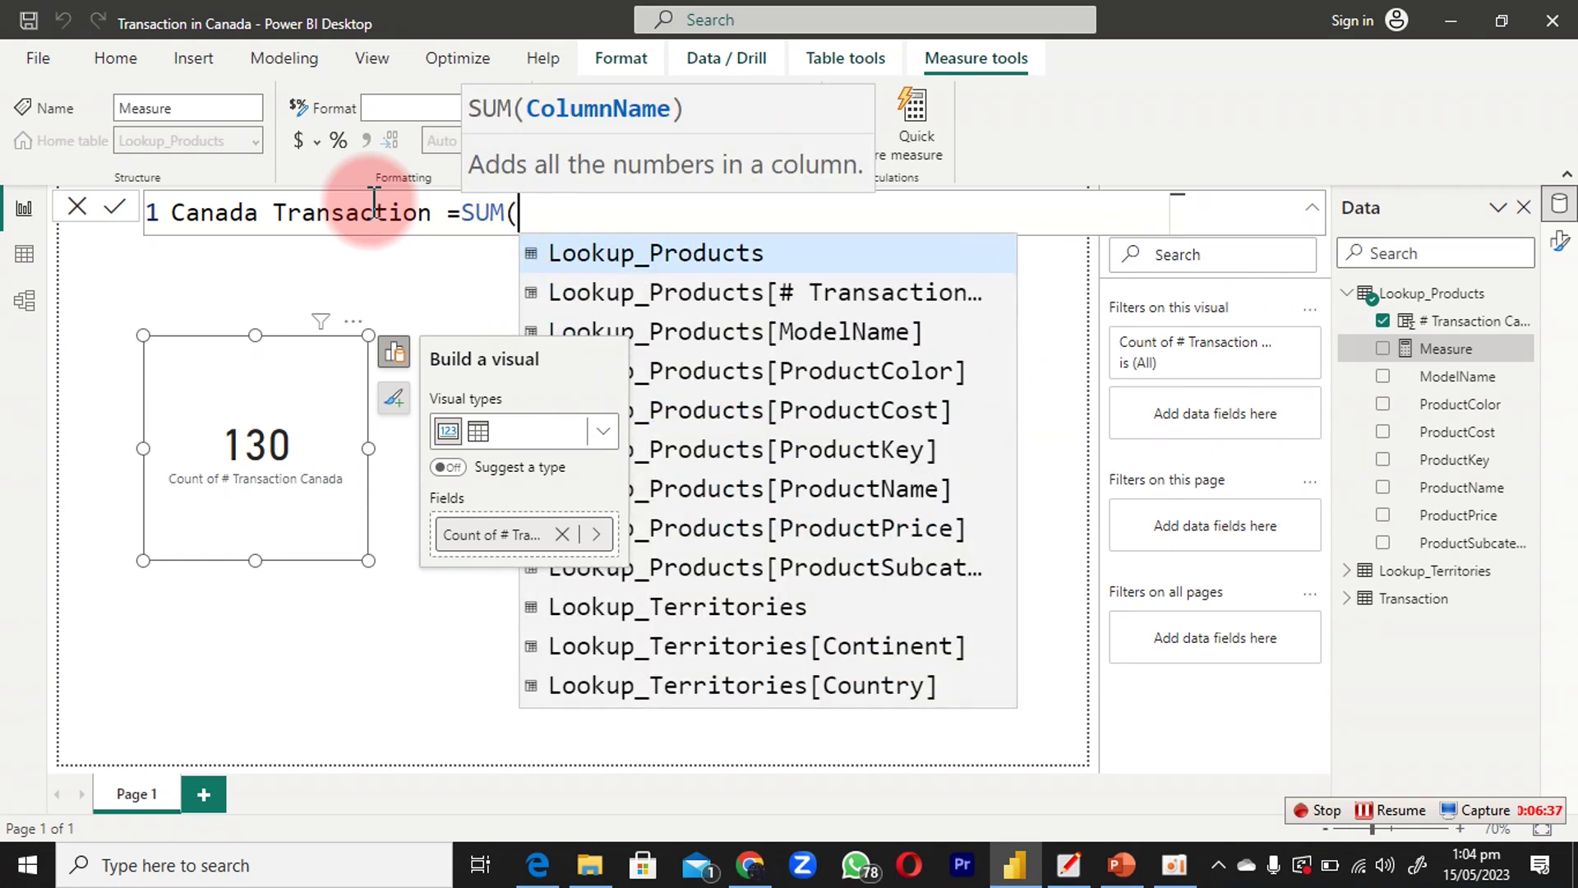
text(tra)
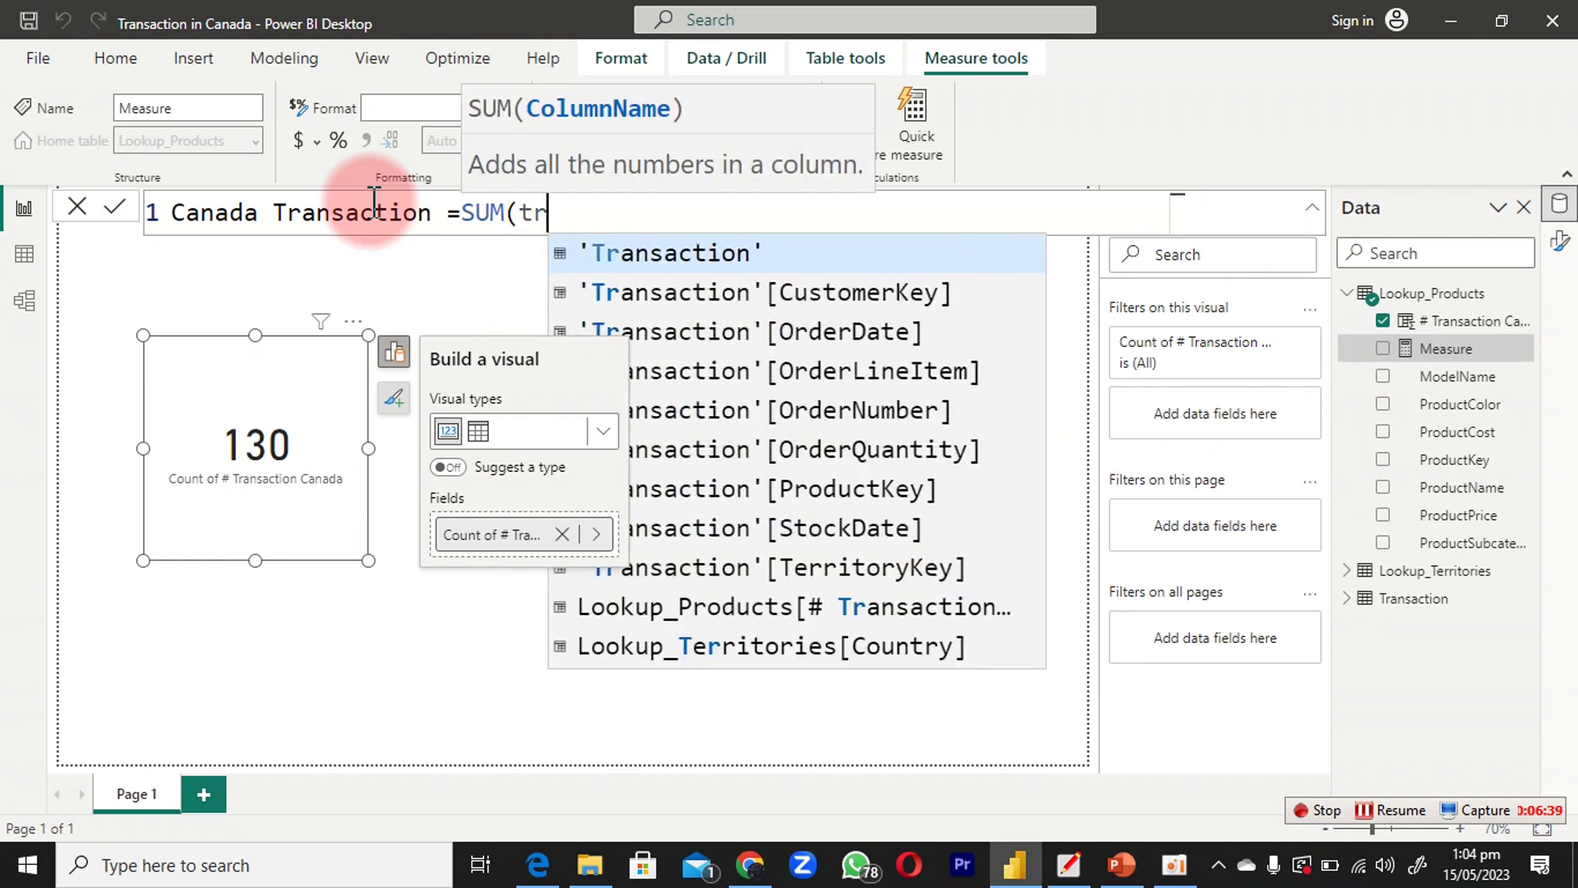
key(Down)
key(Down)
key(Down)
key(Down)
key(Down)
key(Down)
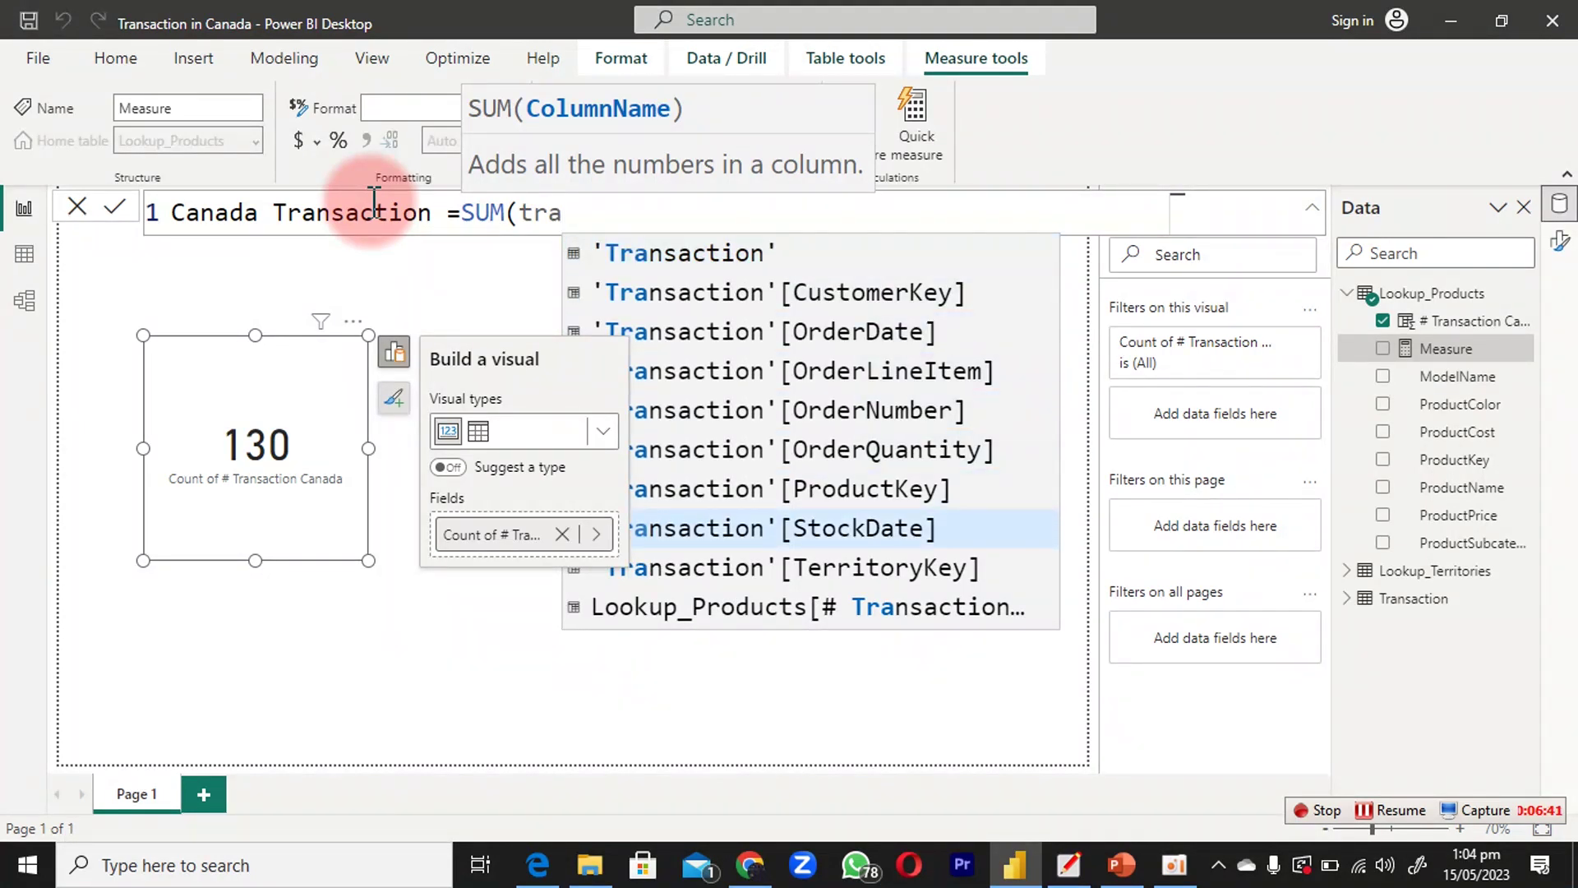
key(Tab)
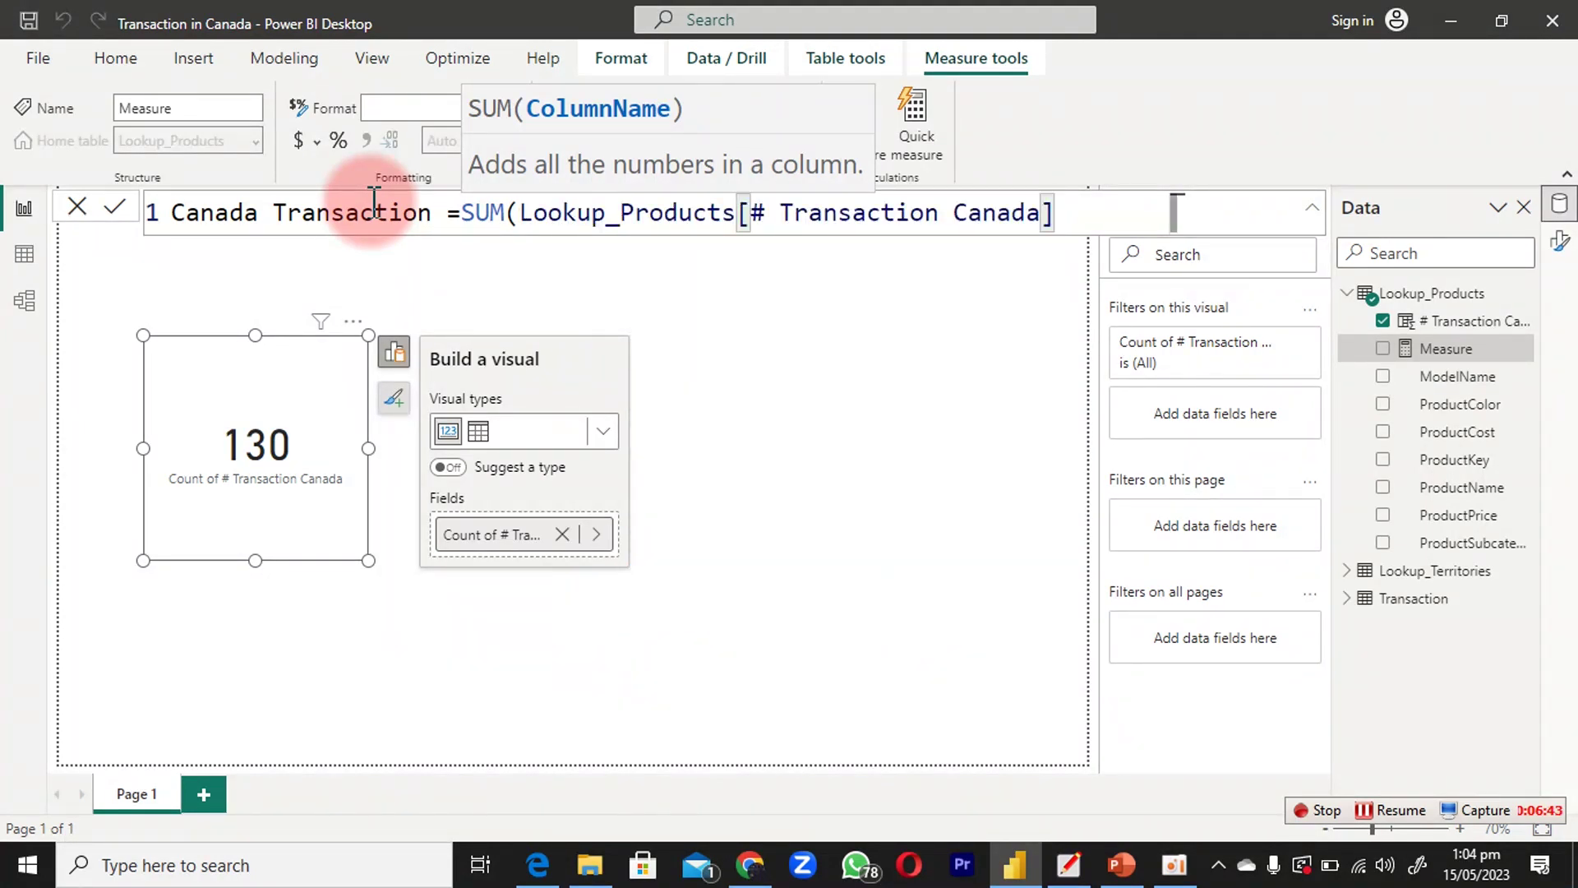
text())
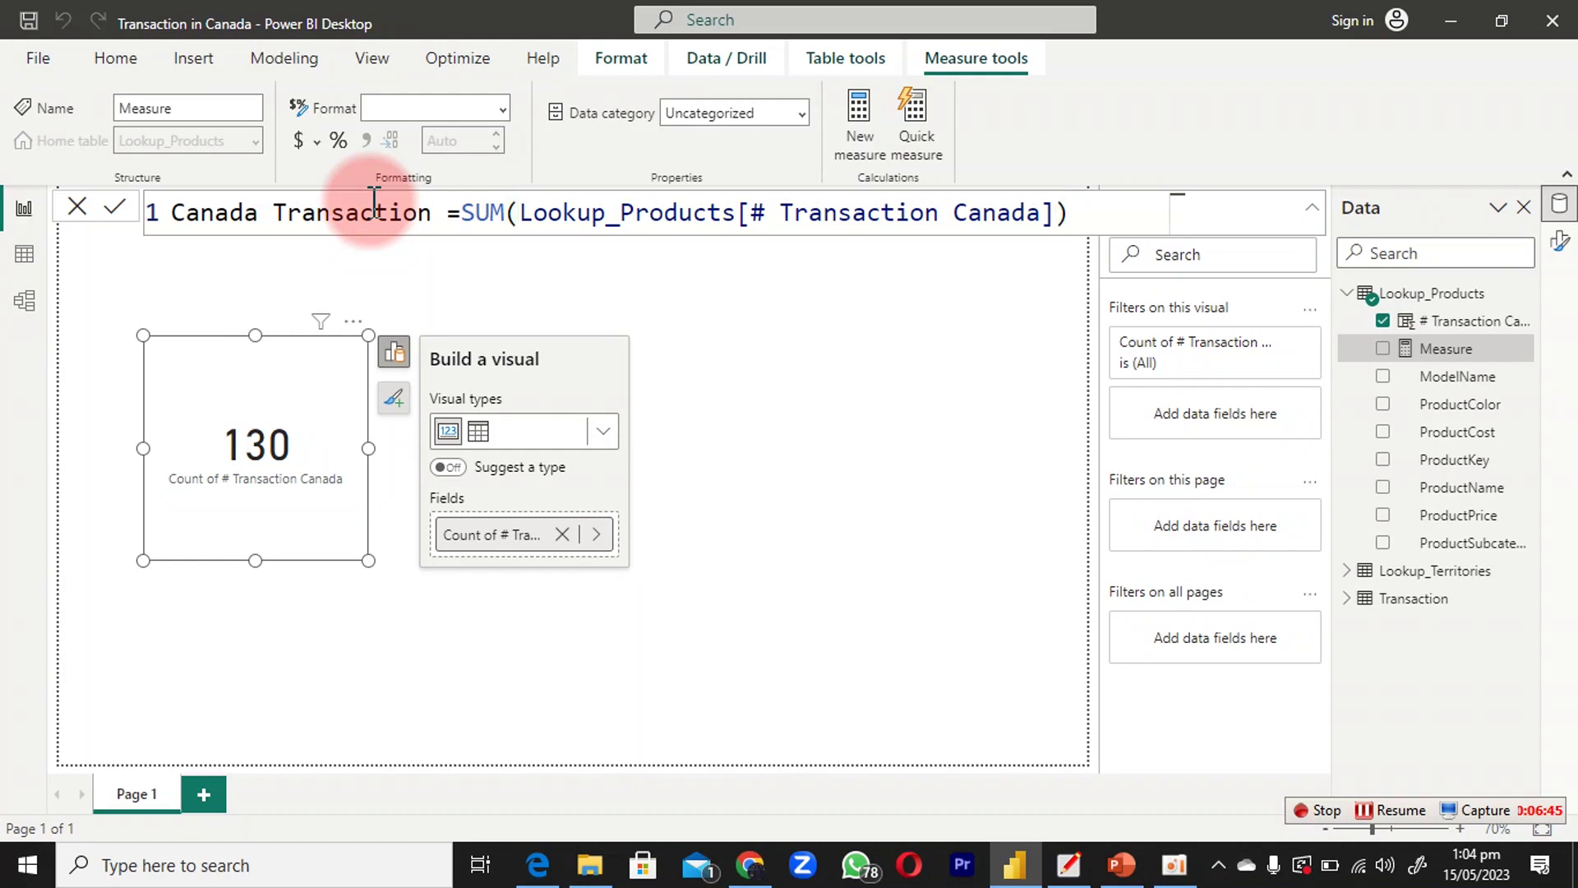
key(Return)
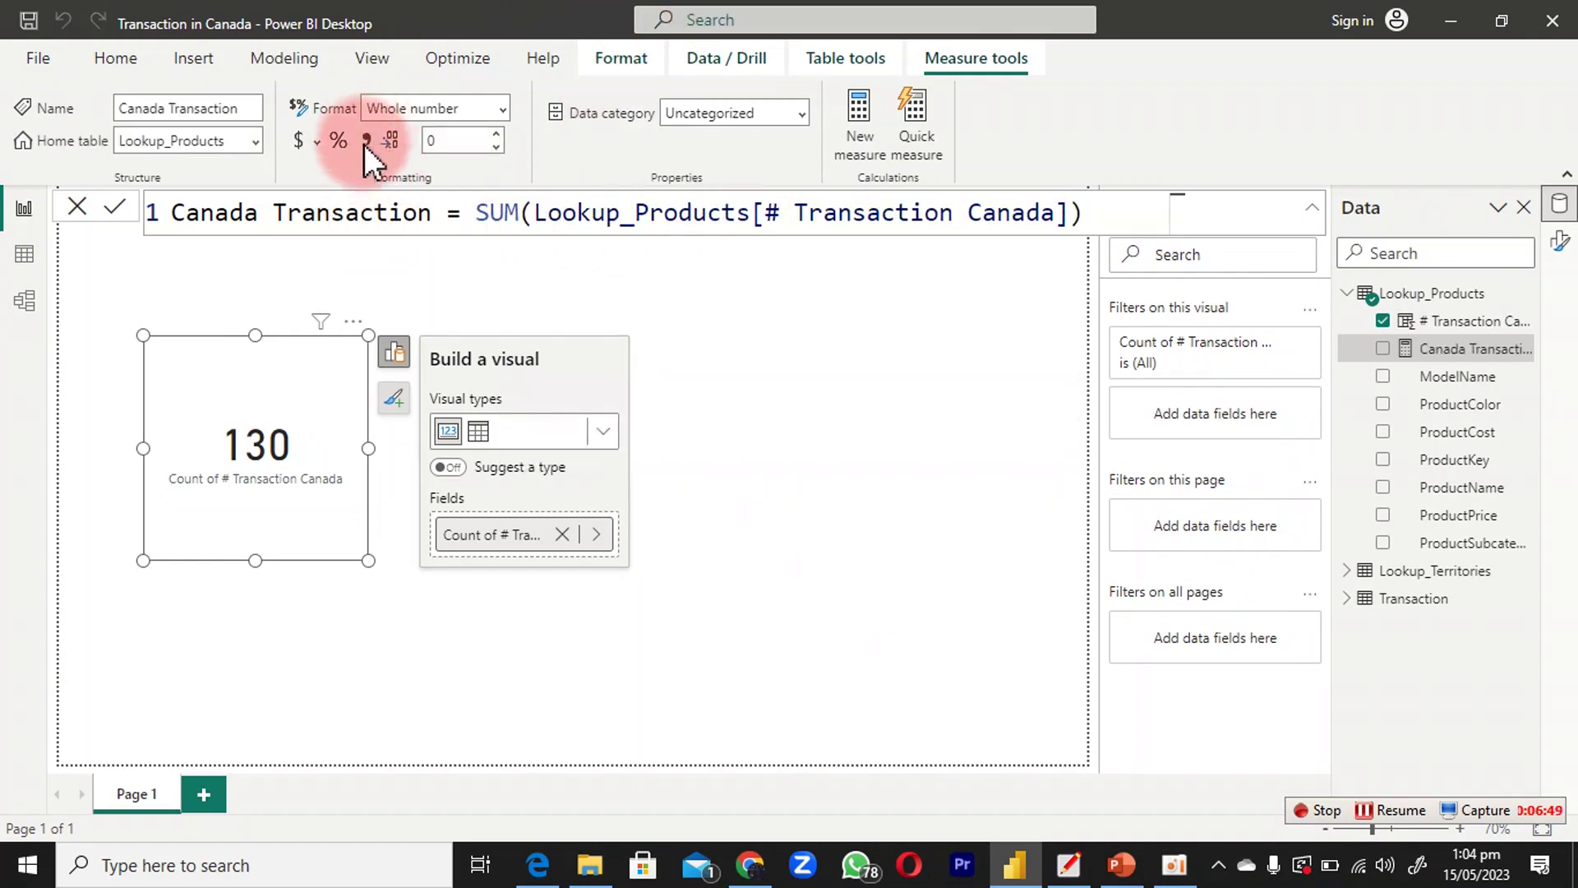
Format the Canada Transaction measure with a thousands separator and make it the card's field instead of the # Transaction Canada count.
click(363, 144)
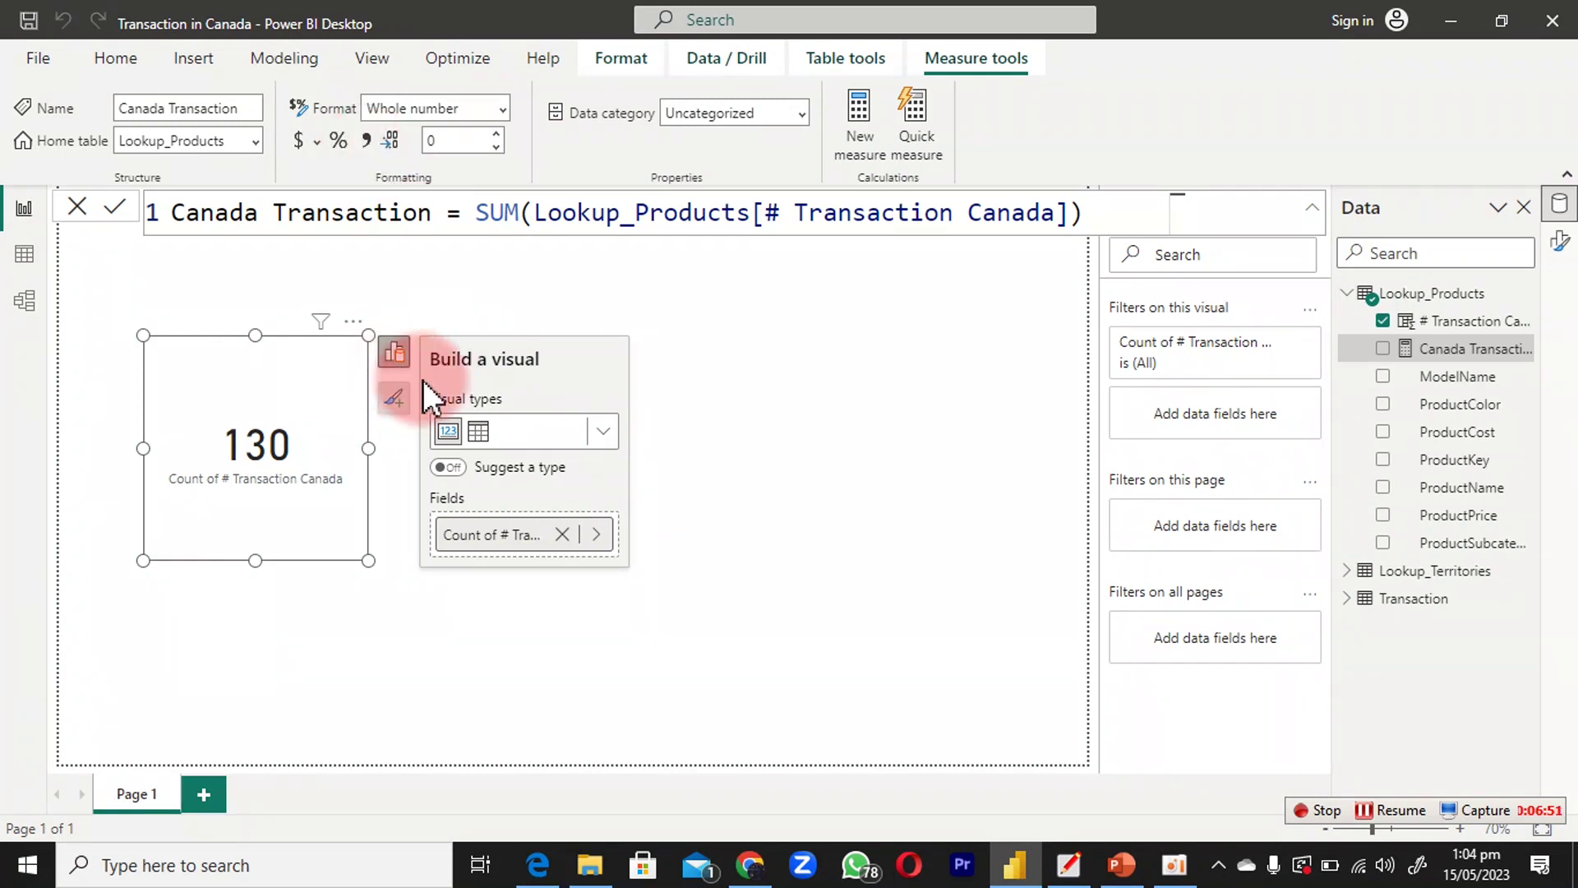
click(597, 536)
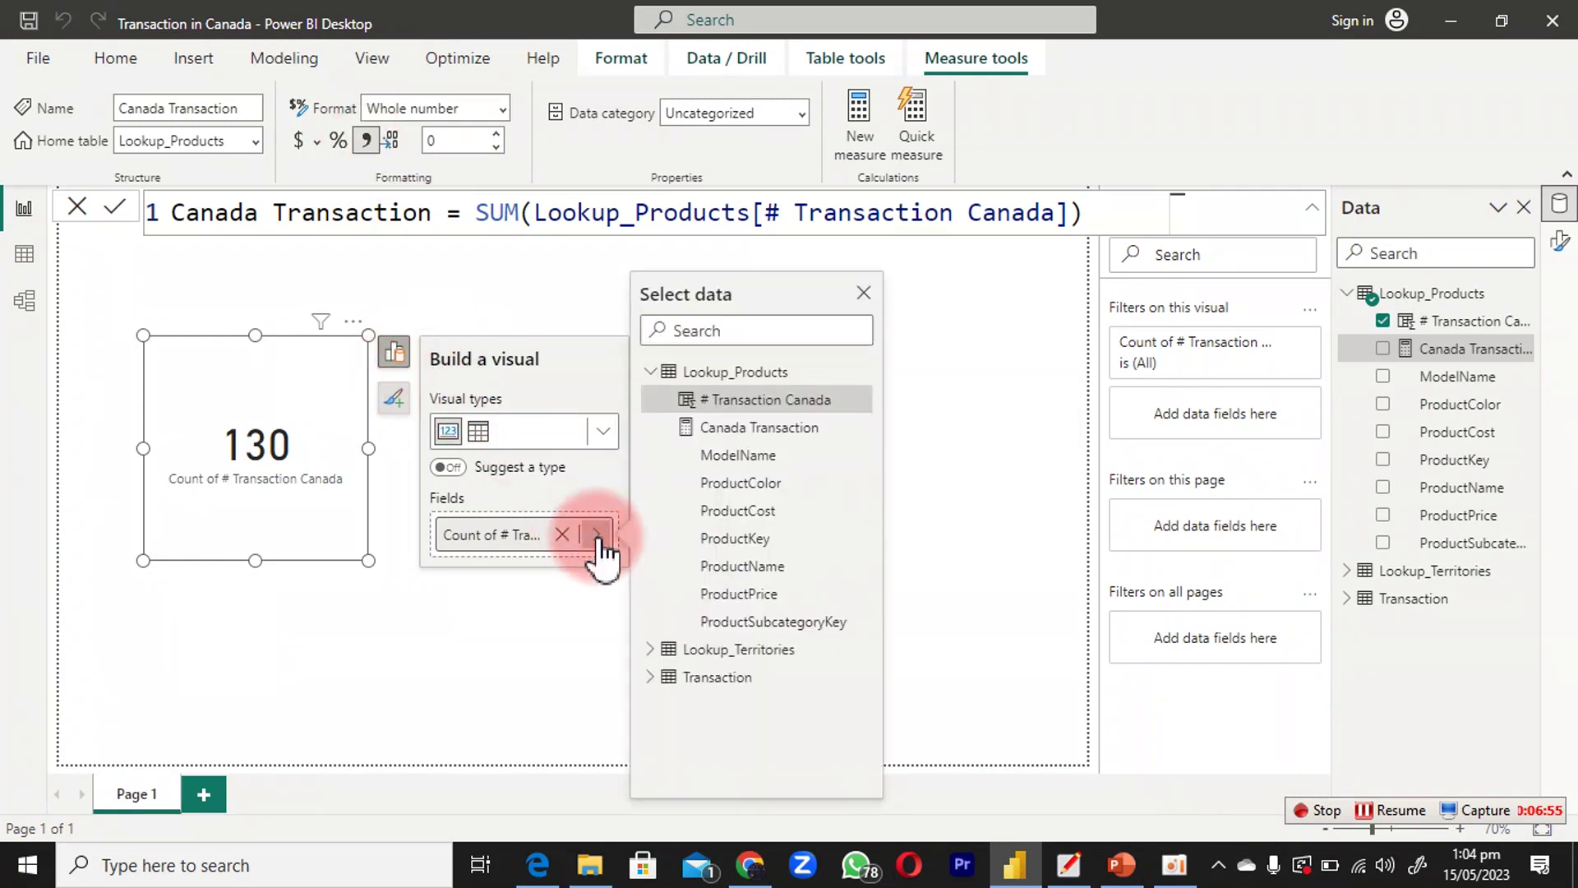
click(740, 427)
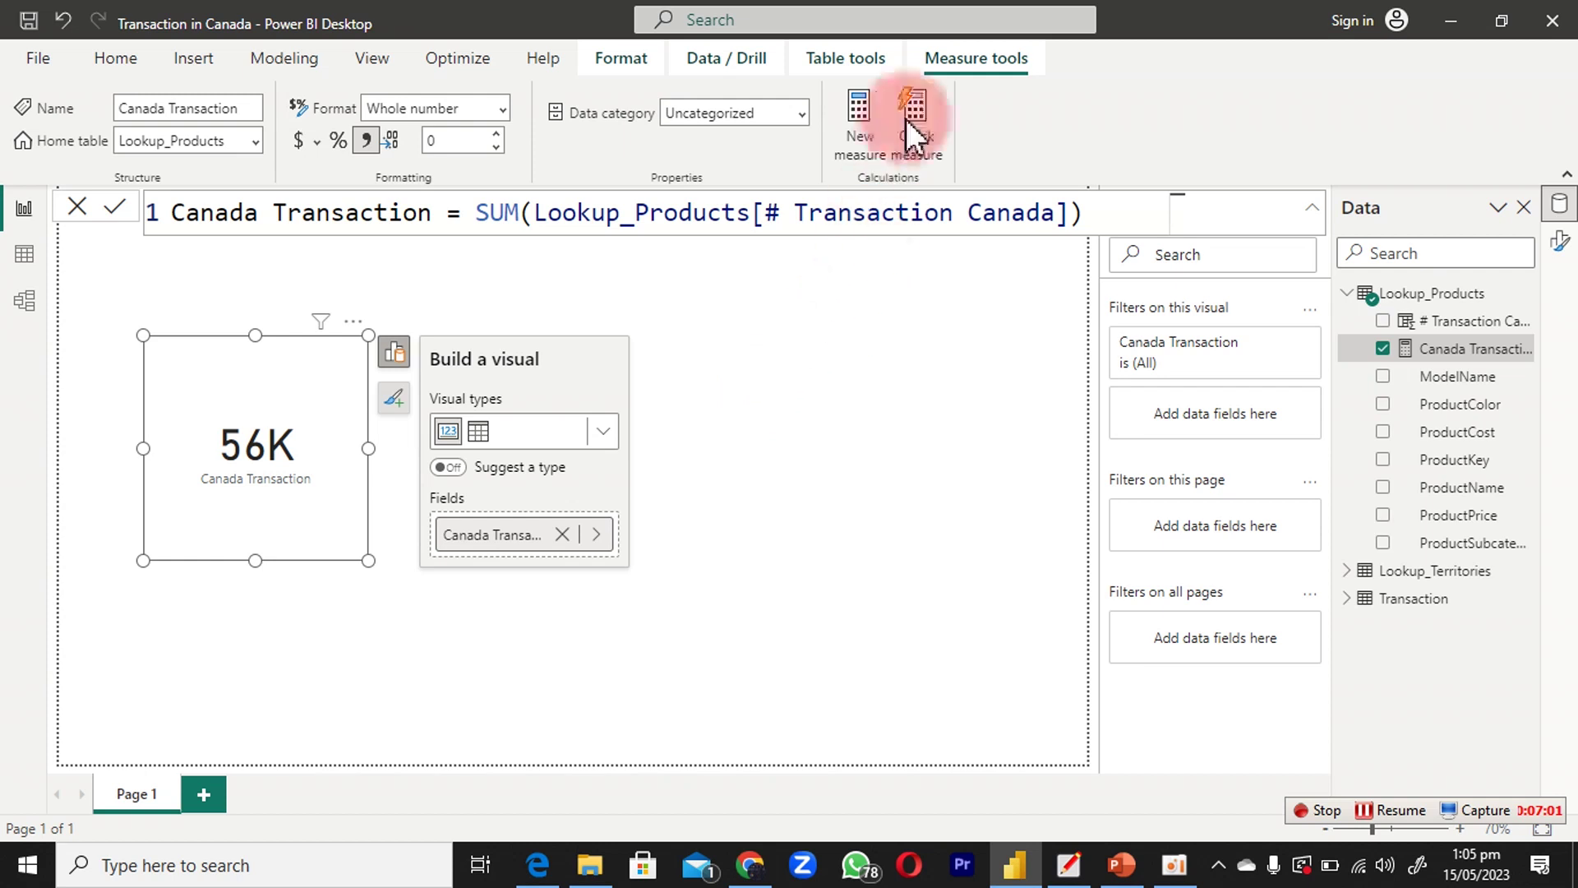
Set the display units of the Canada Transaction card's callout value to None.
click(373, 395)
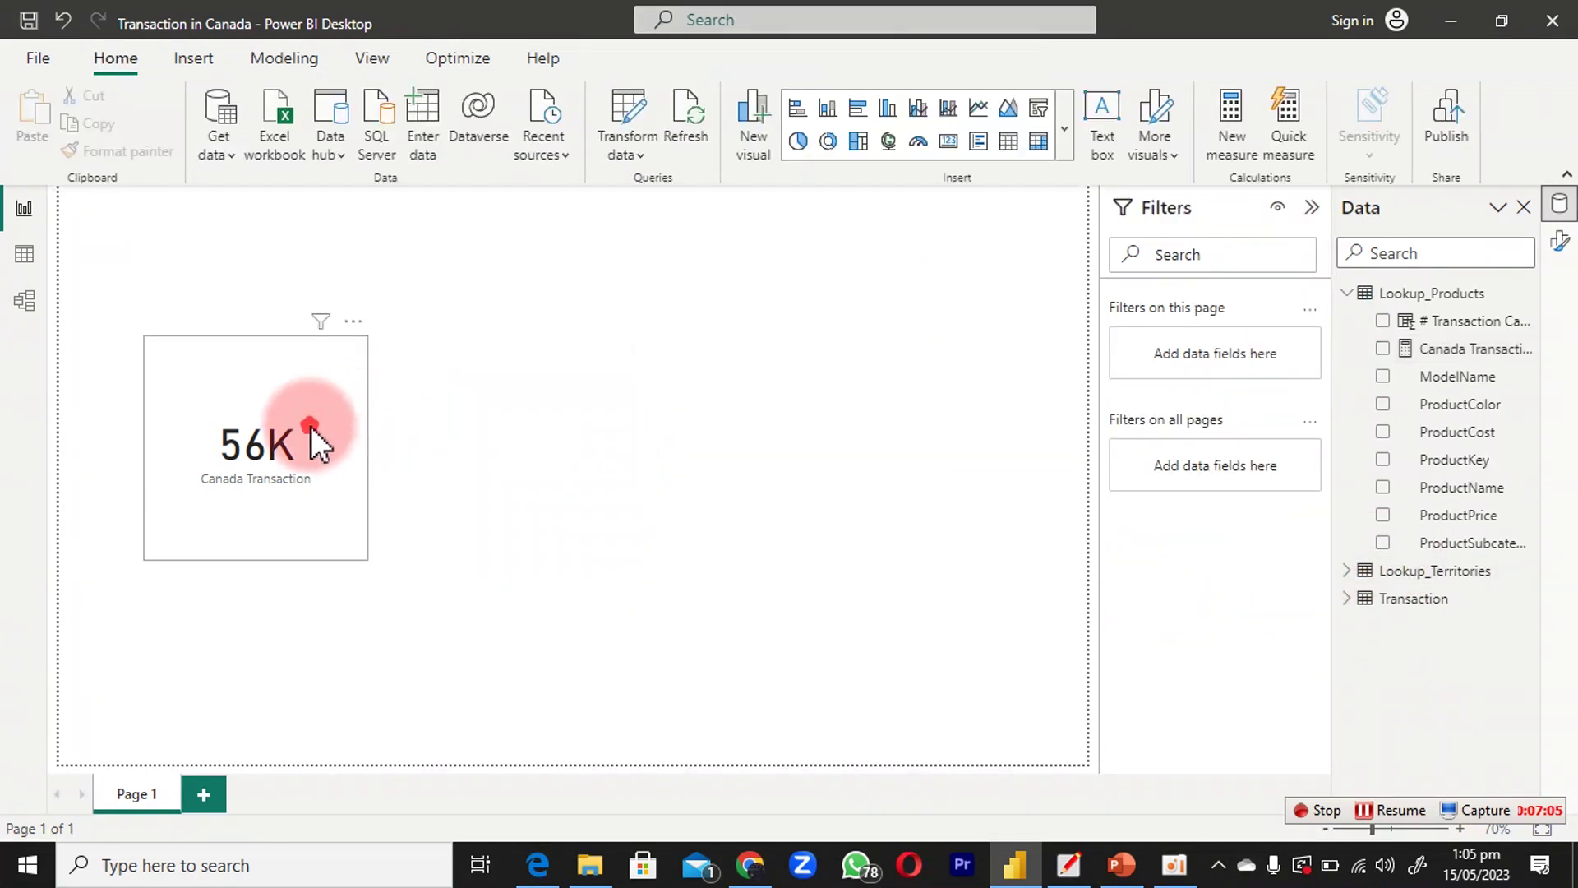
click(392, 382)
click(394, 398)
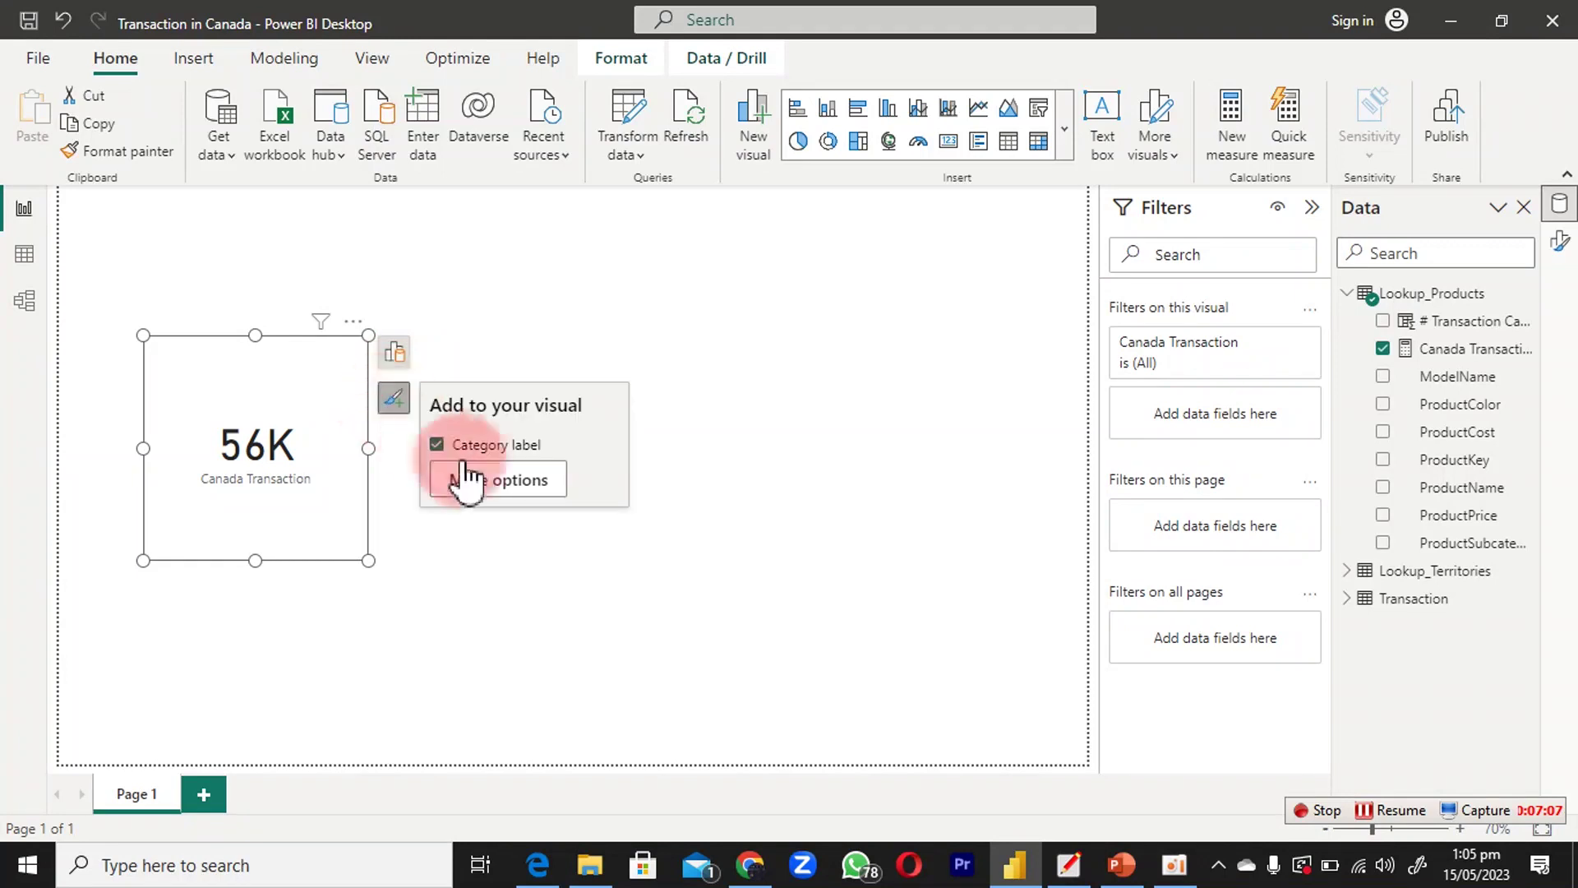
click(488, 481)
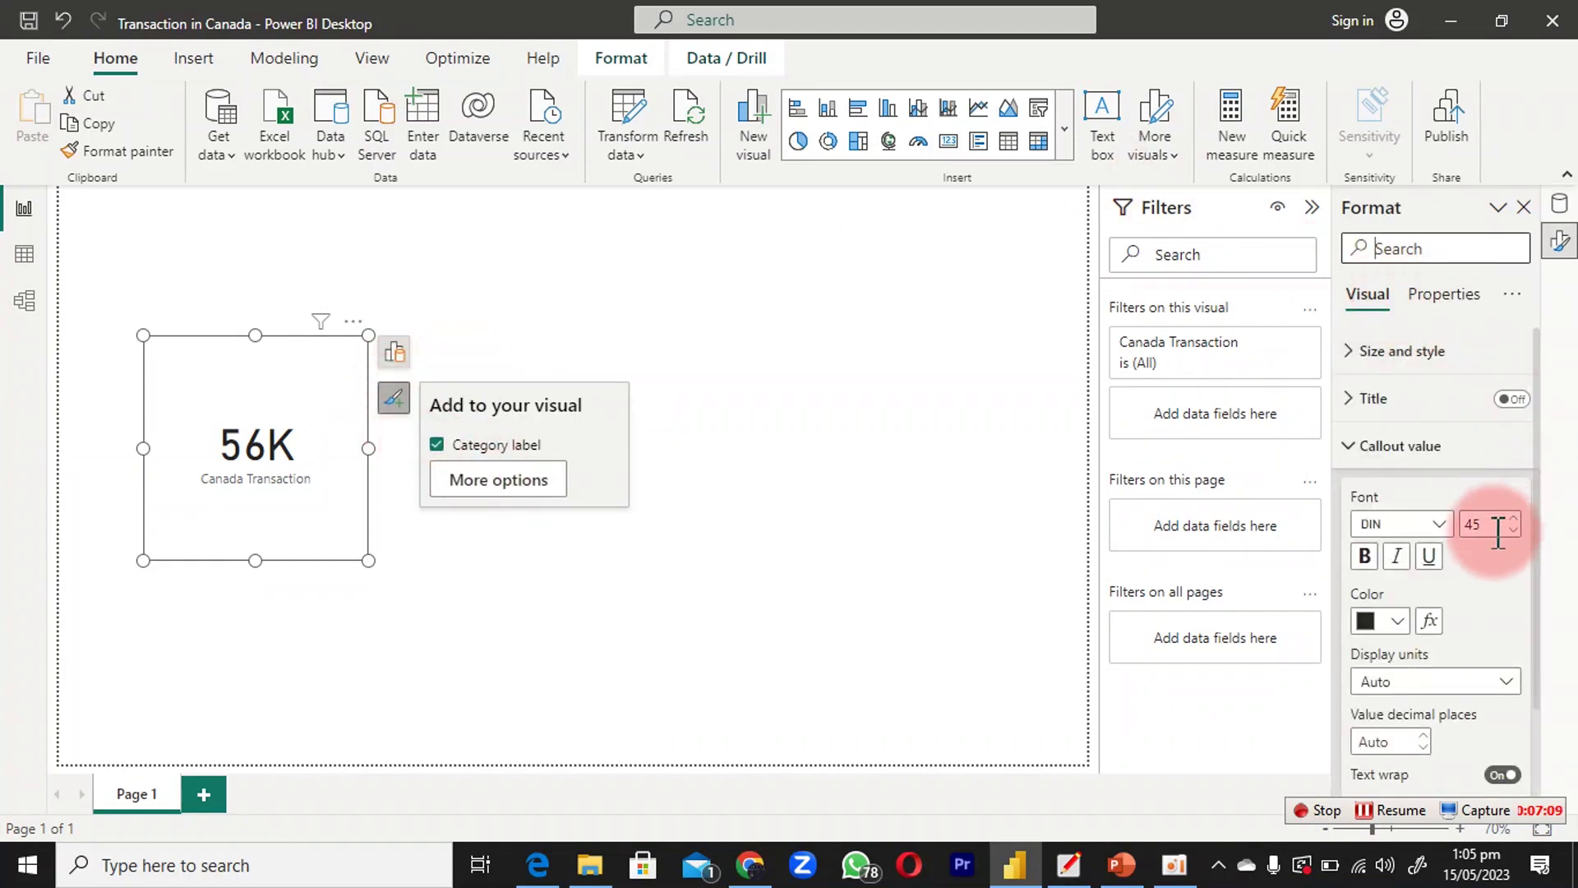
click(1438, 691)
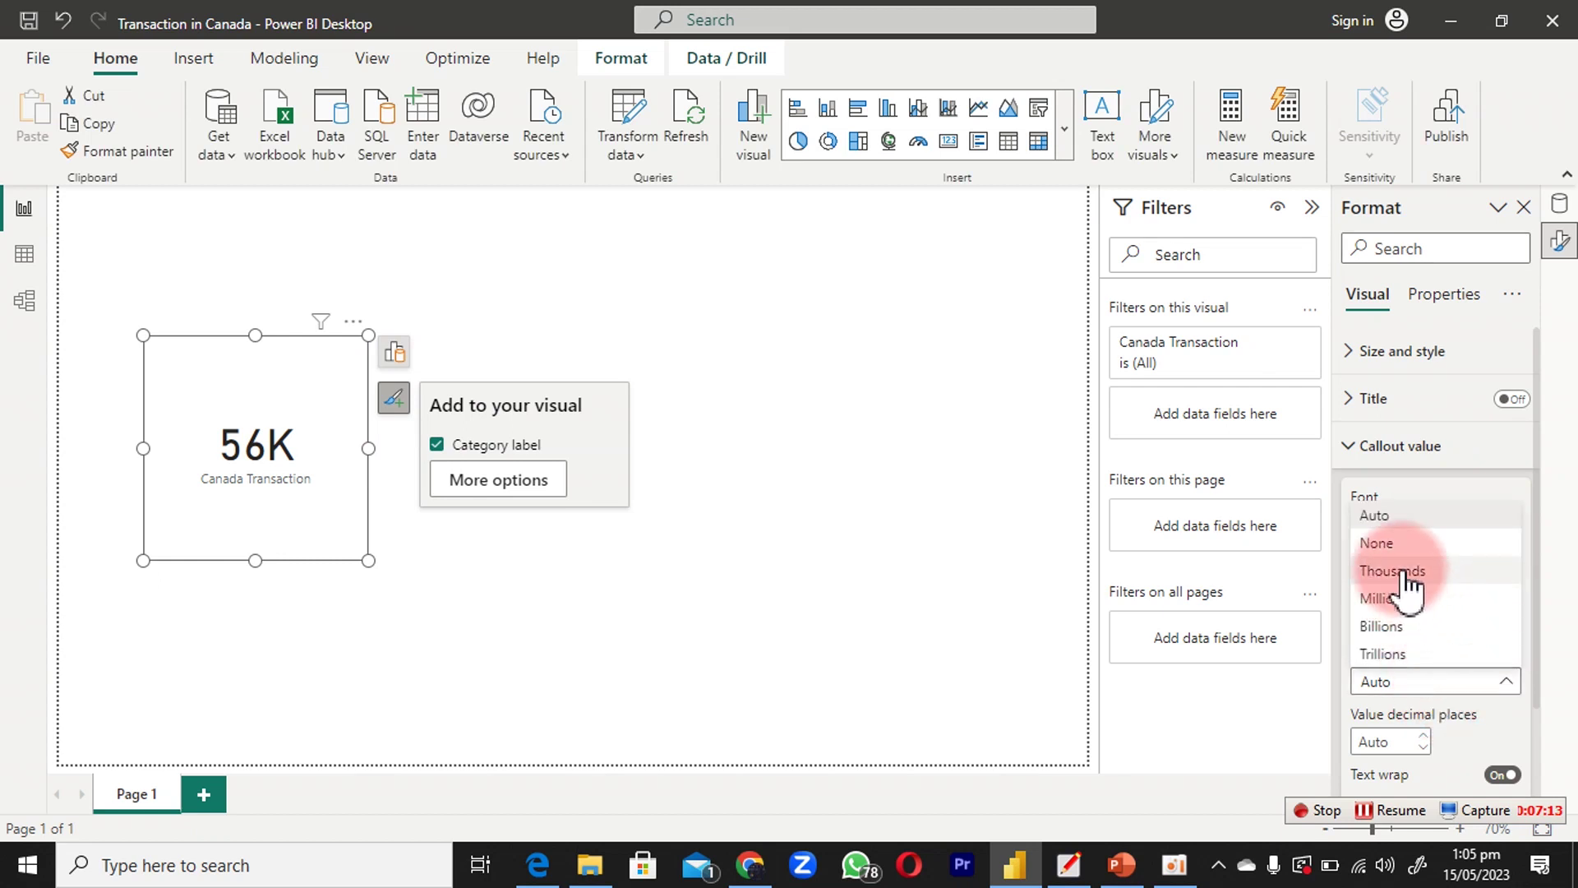
click(1389, 543)
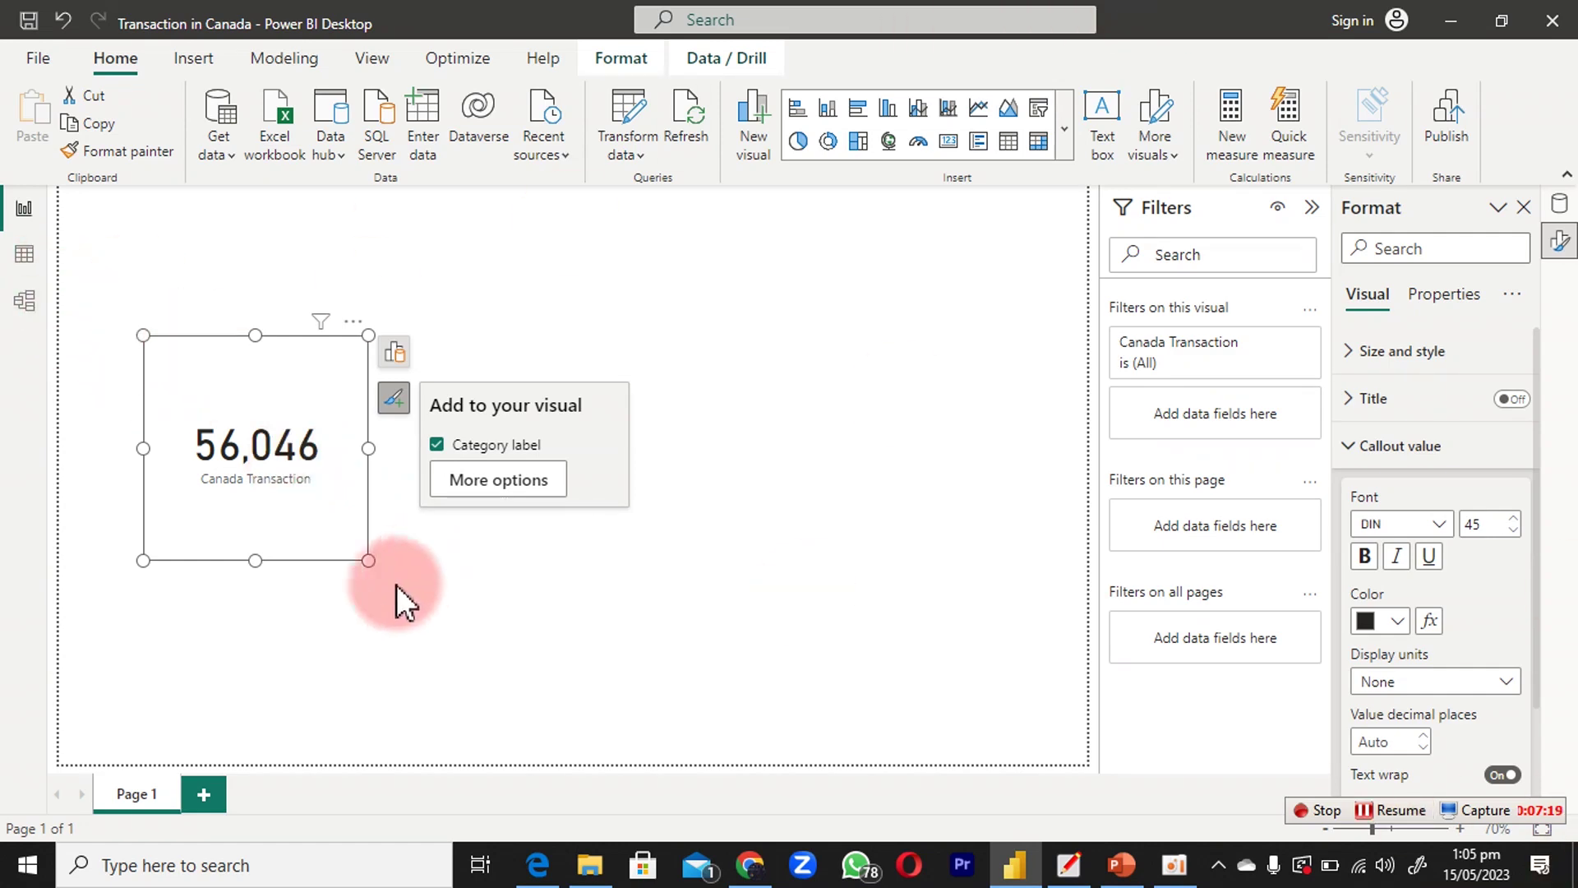
Open the # Transaction Canada column's formula in the Lookup_Products data table and insert a FILTER call directly inside COUNTROWS.
click(12, 263)
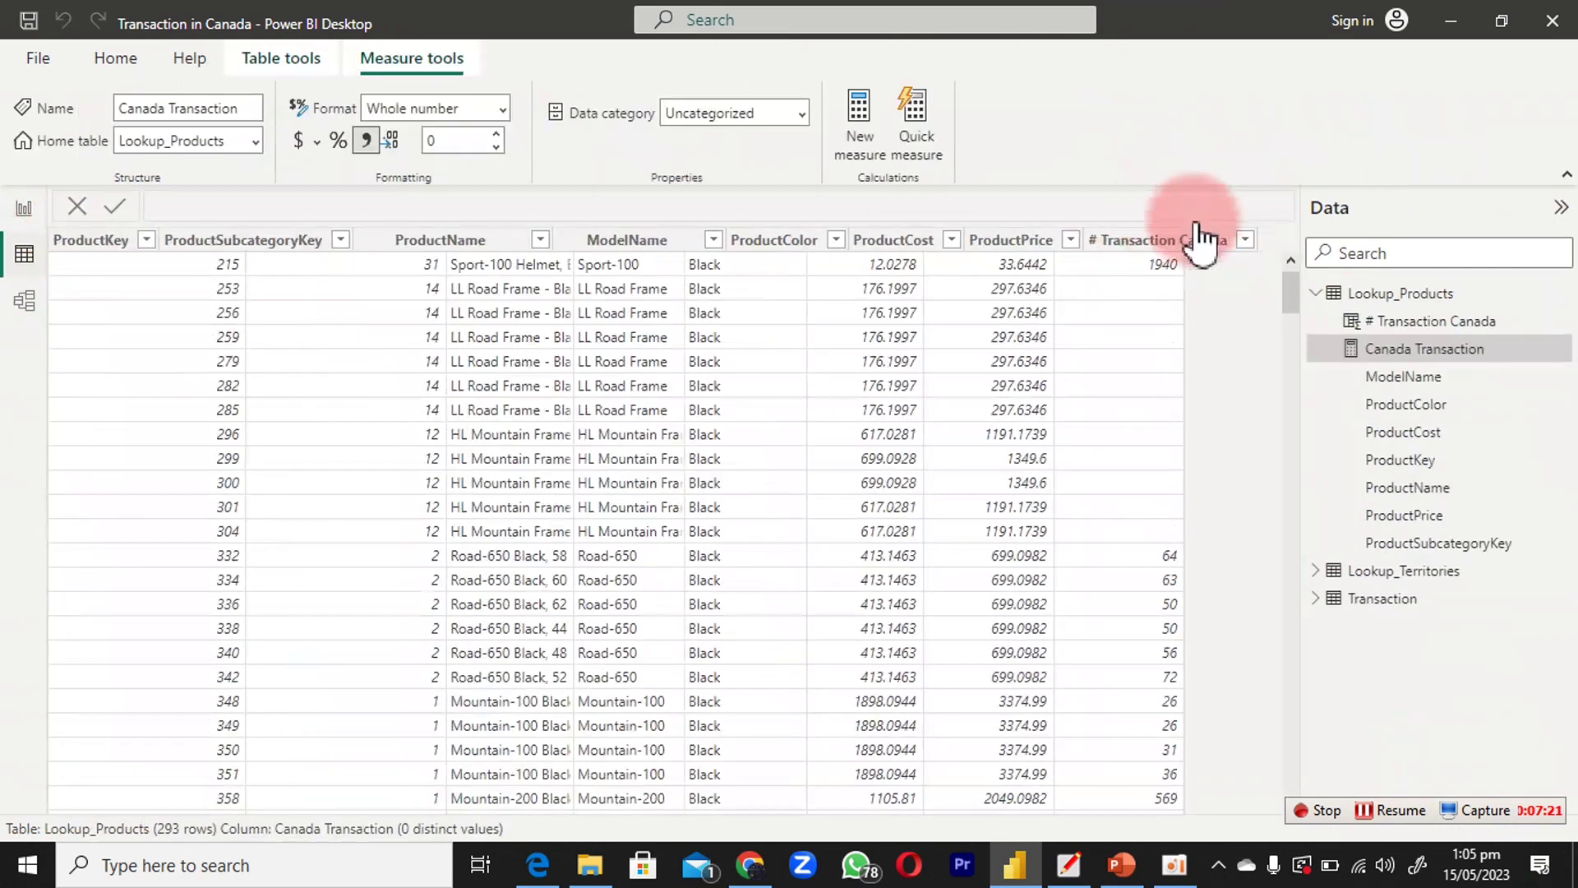
click(1207, 261)
drag(1196, 222, 1159, 410)
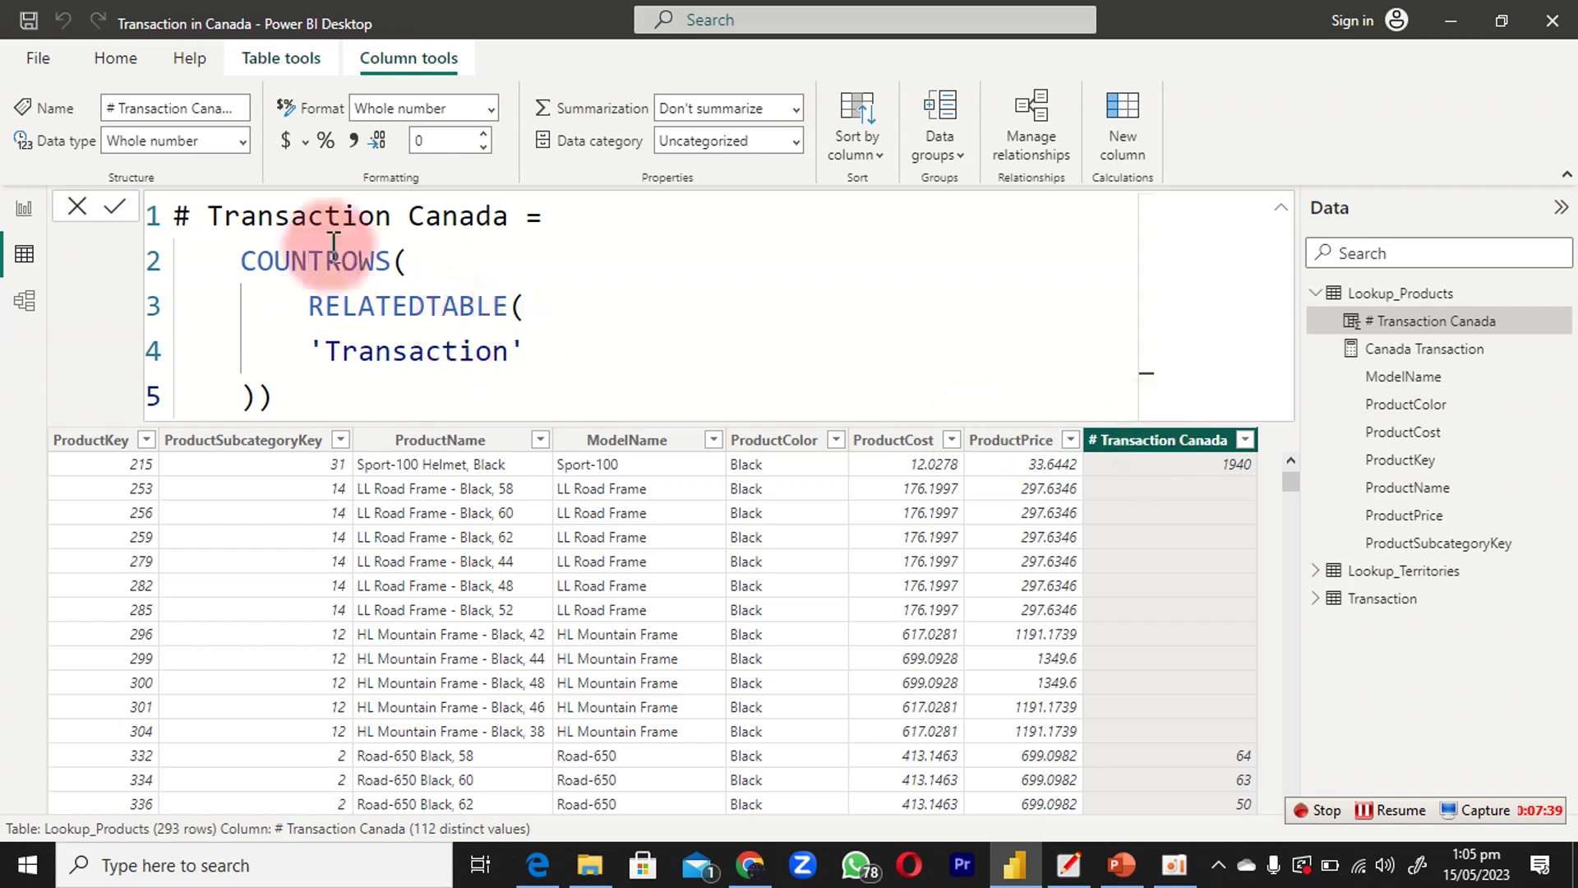
click(439, 255)
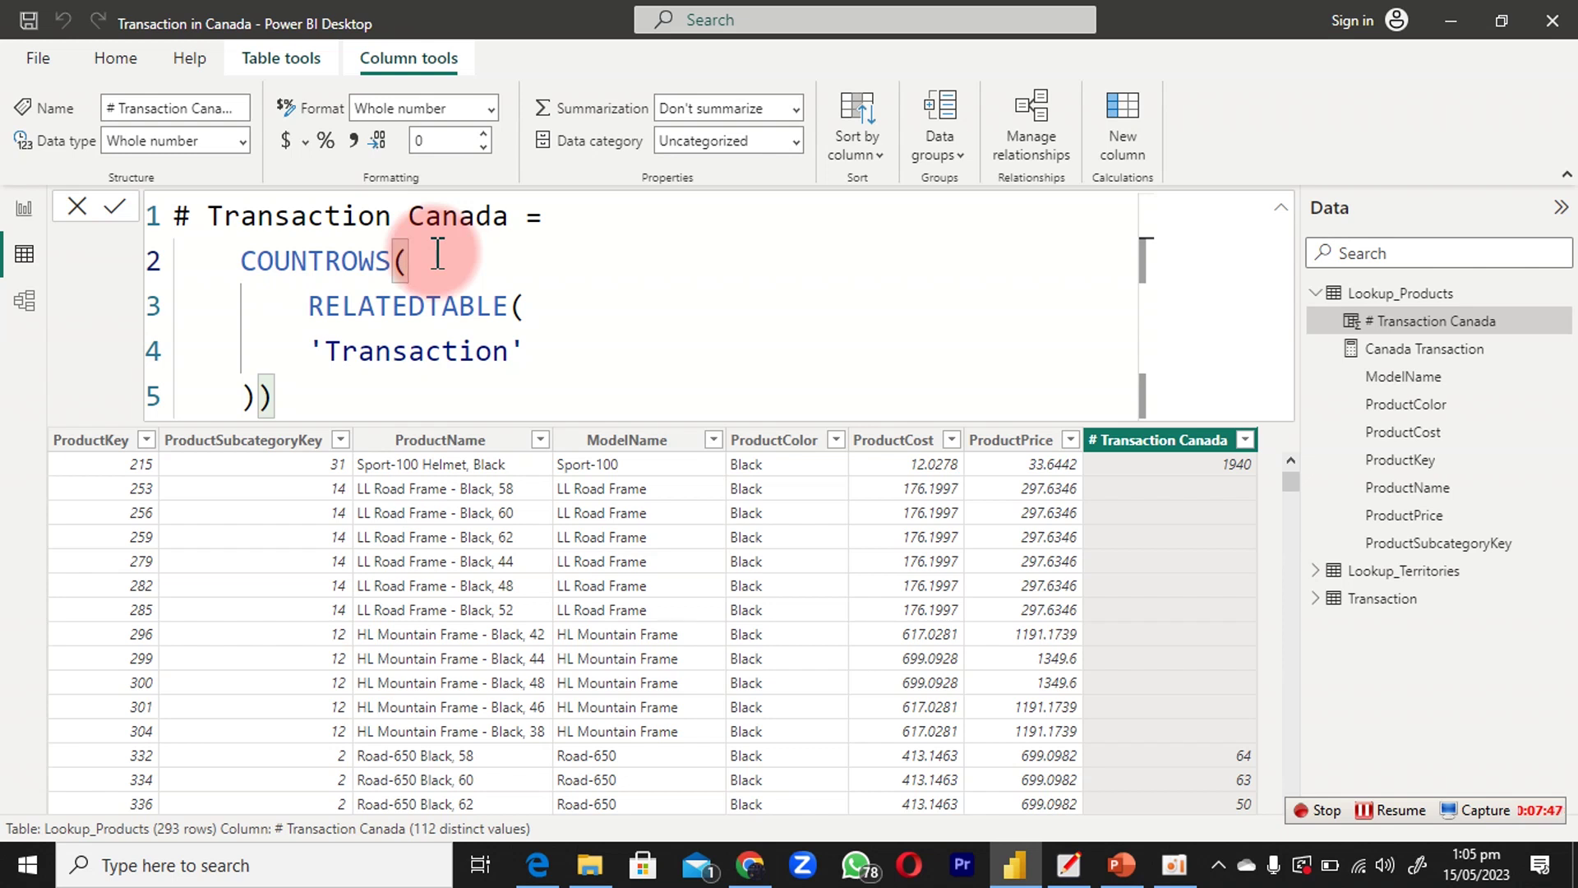
key(shift+Return)
text(fi)
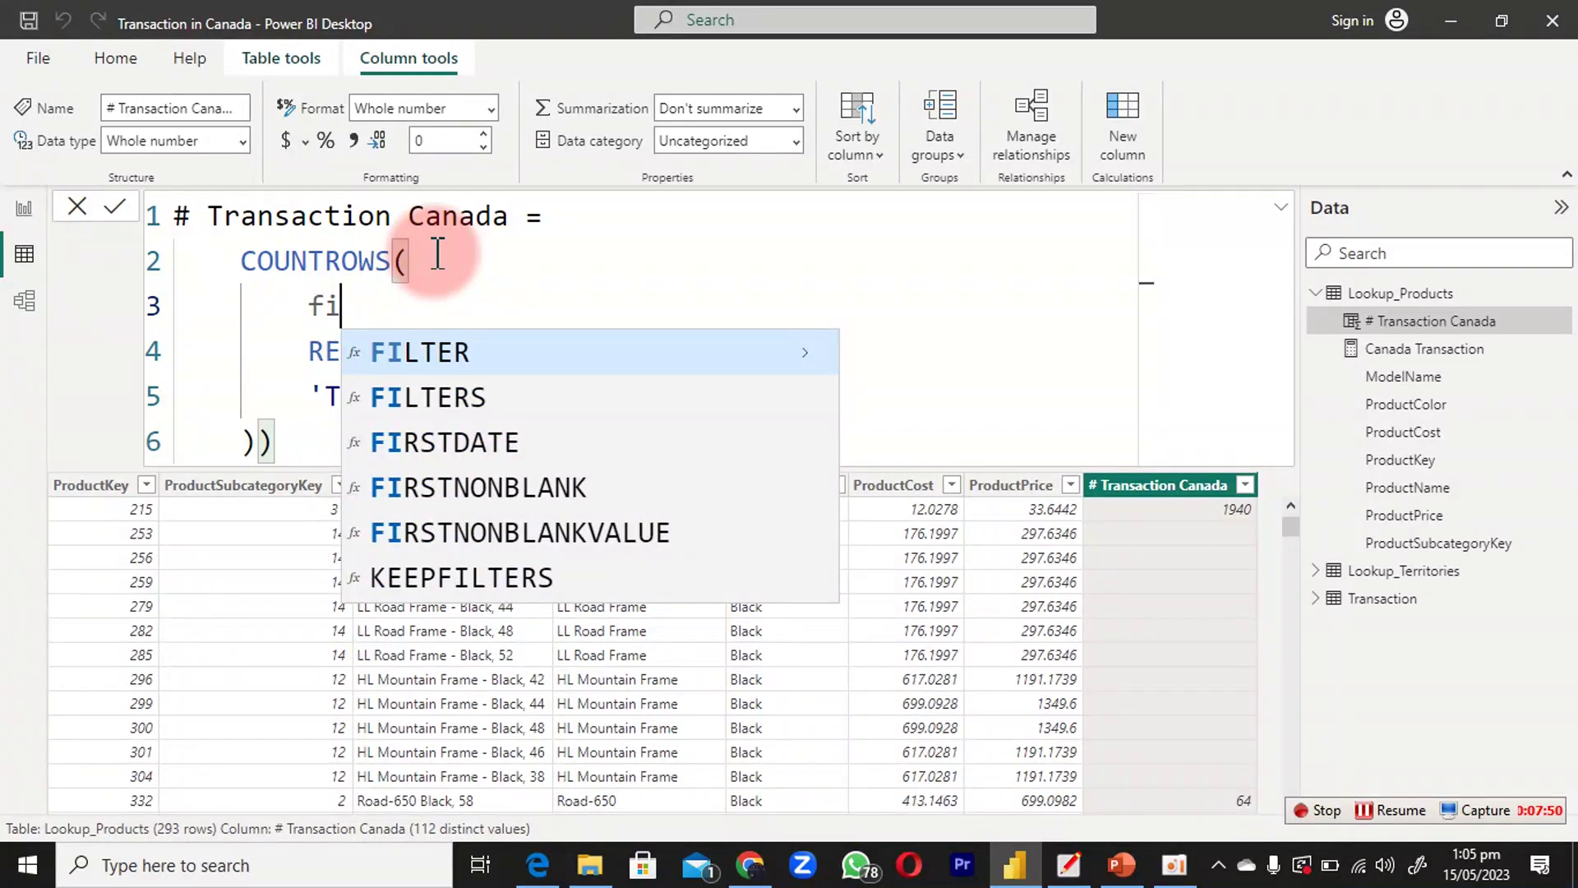
key(Tab)
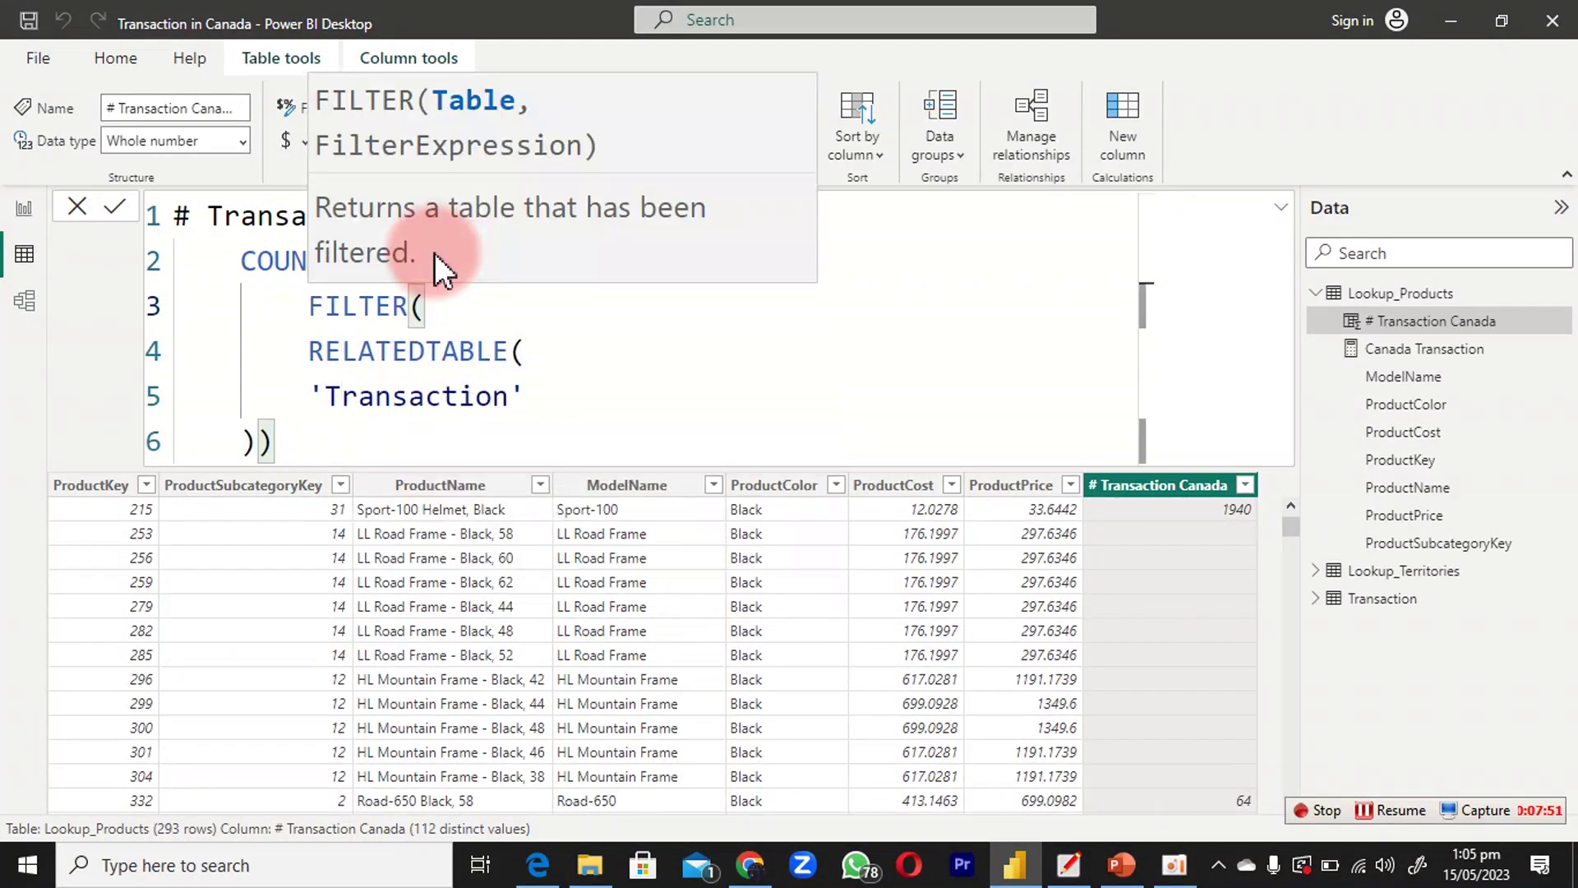
Join 'Transaction' to the RELATEDTABLE line and close that call with a comma, making it FILTER's table argument.
click(308, 396)
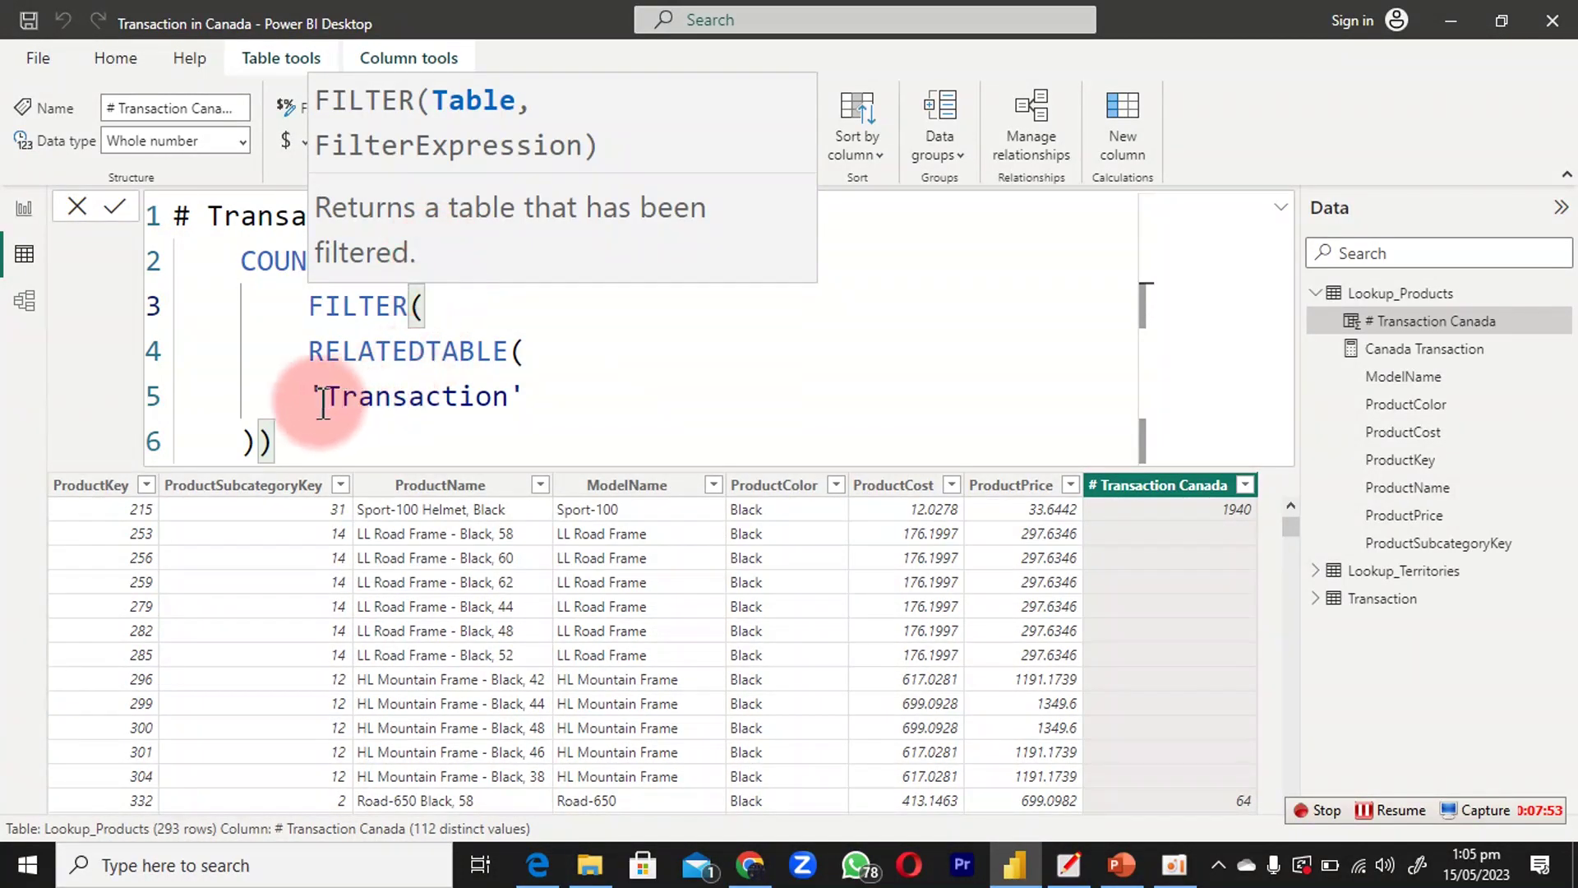
key(BackSpace)
key(BackSpace)
key(BackSpace)
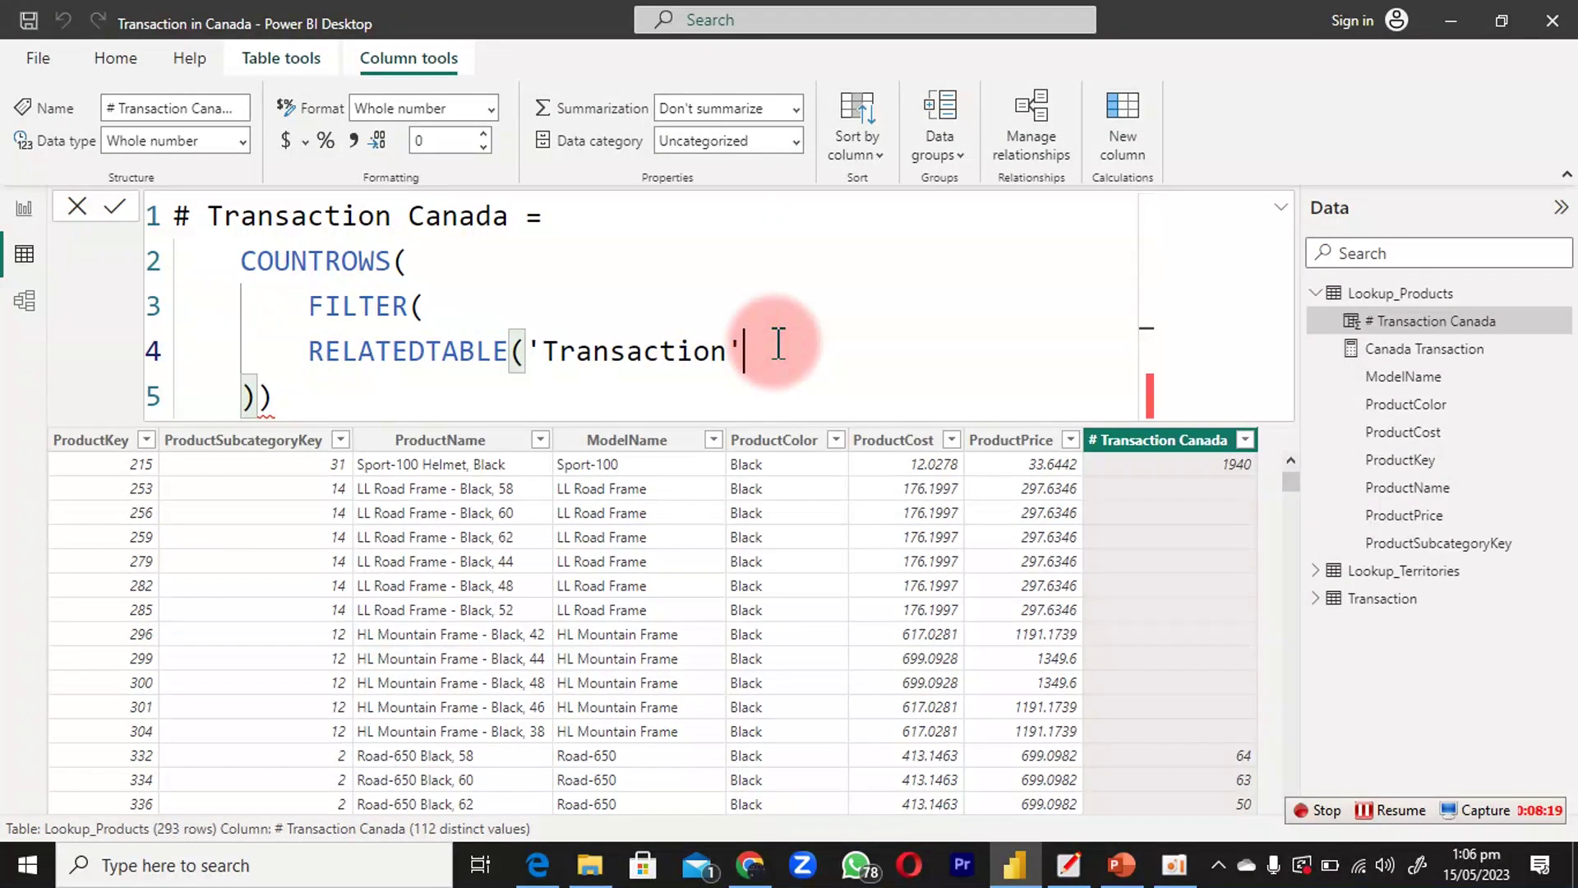
text(),)
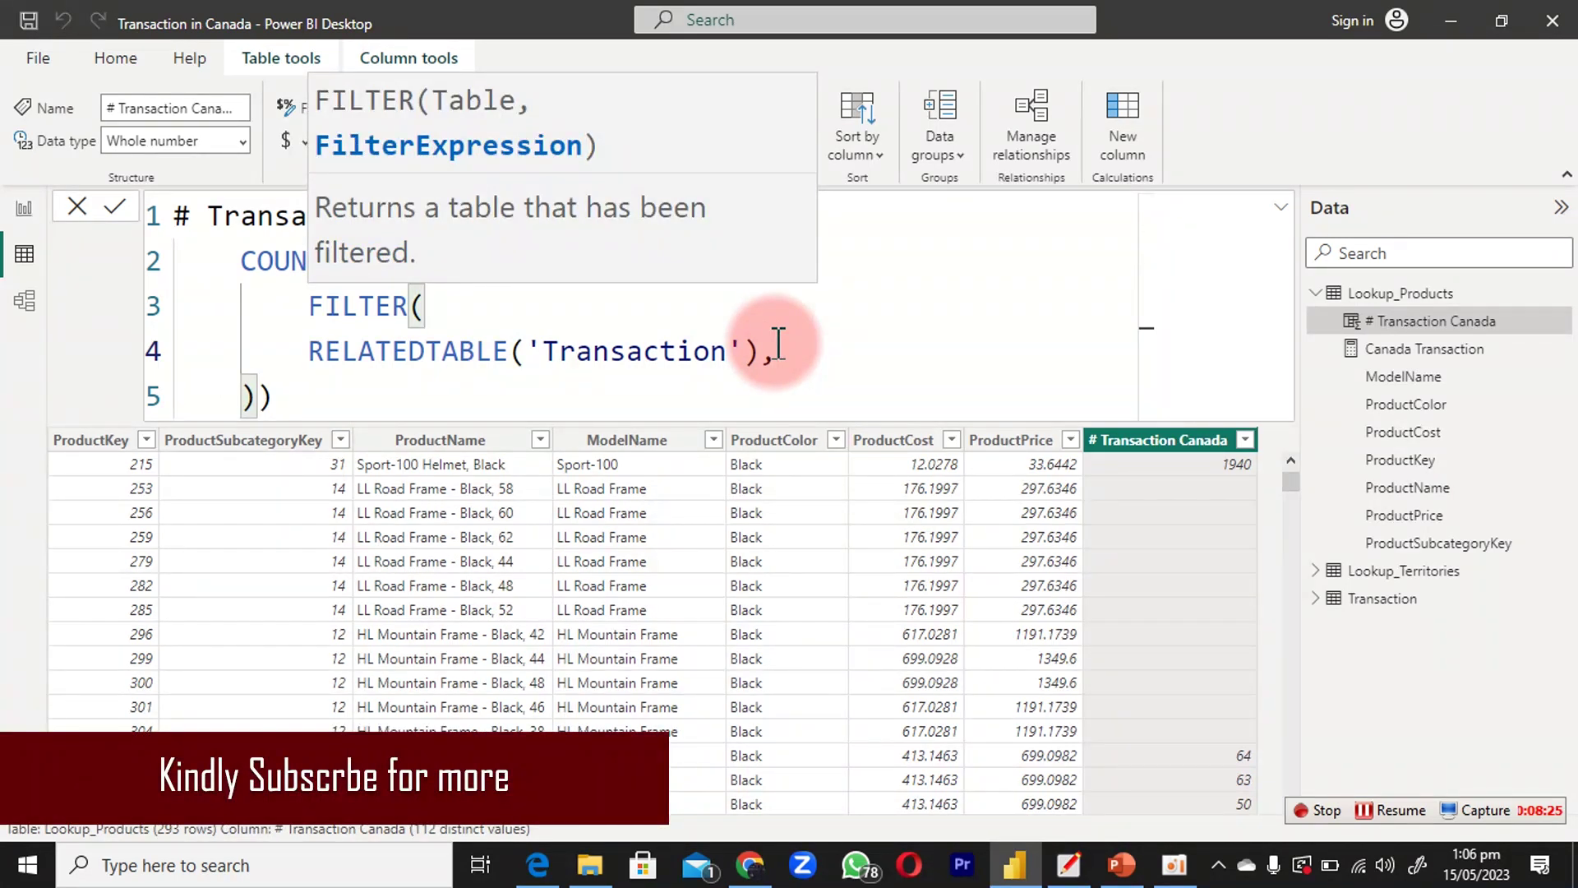
key(Return)
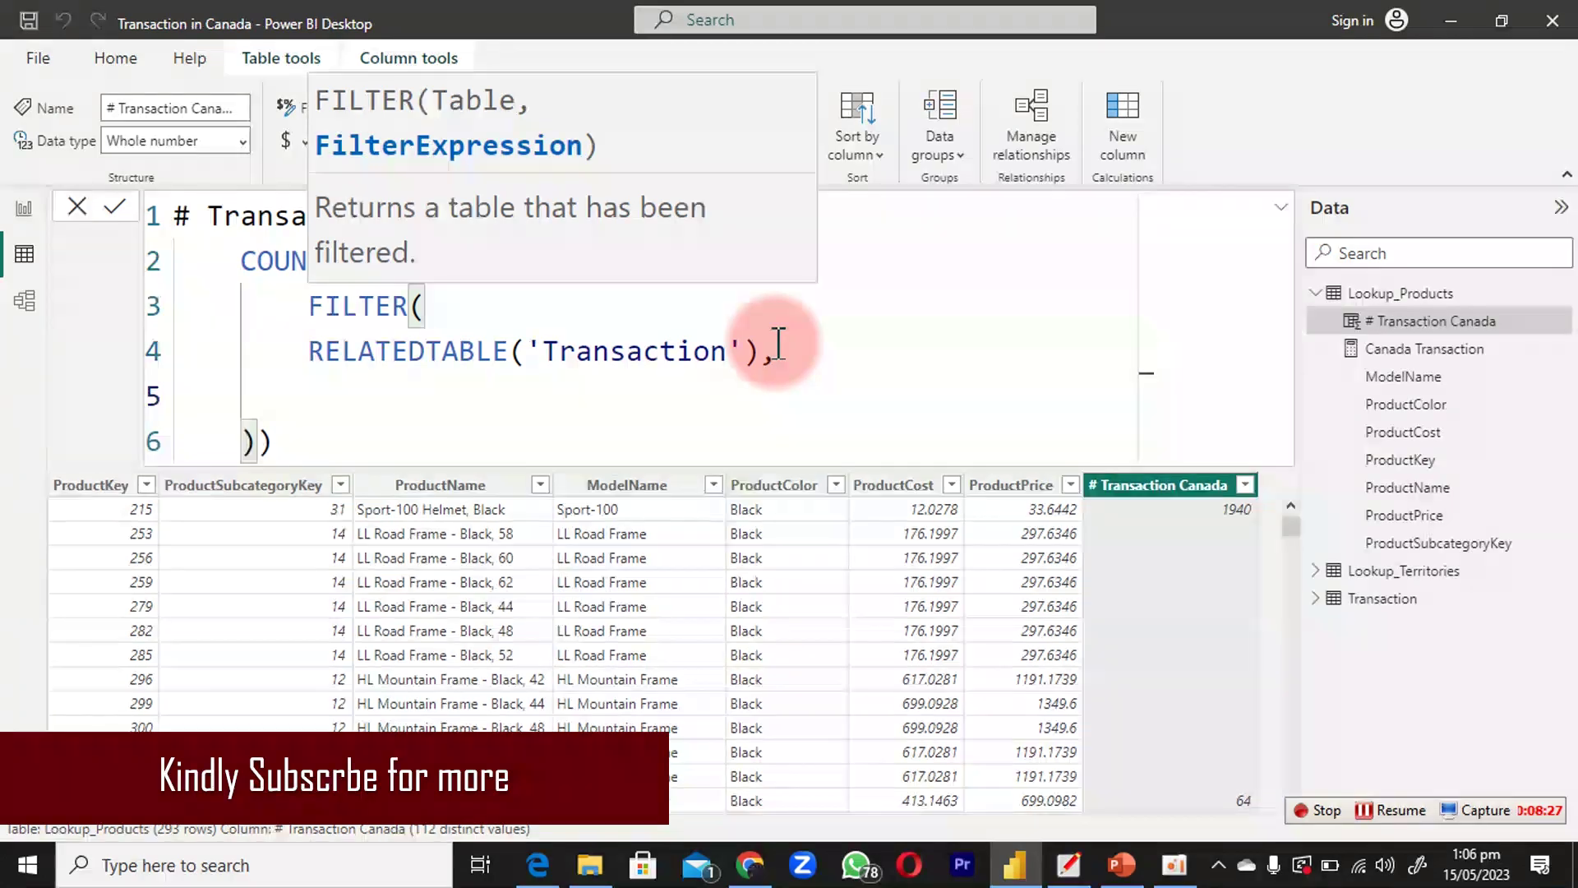
Add the filter condition RELATED(Lookup_Territories[Country])="Canada" to the # Transaction Canada formula and commit it.
text(rel)
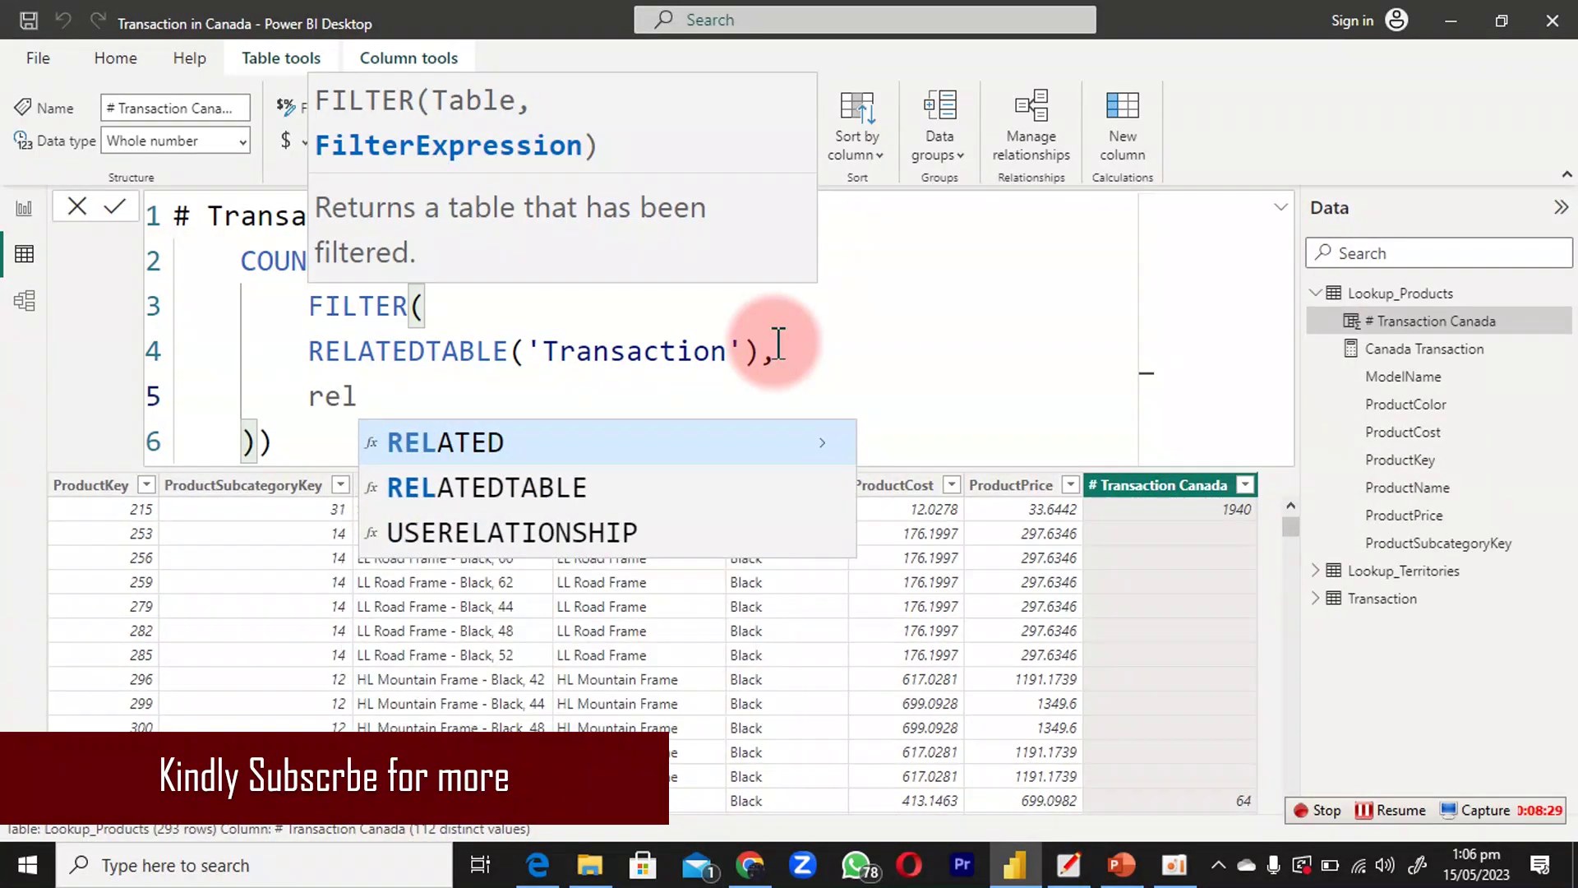
key(Tab)
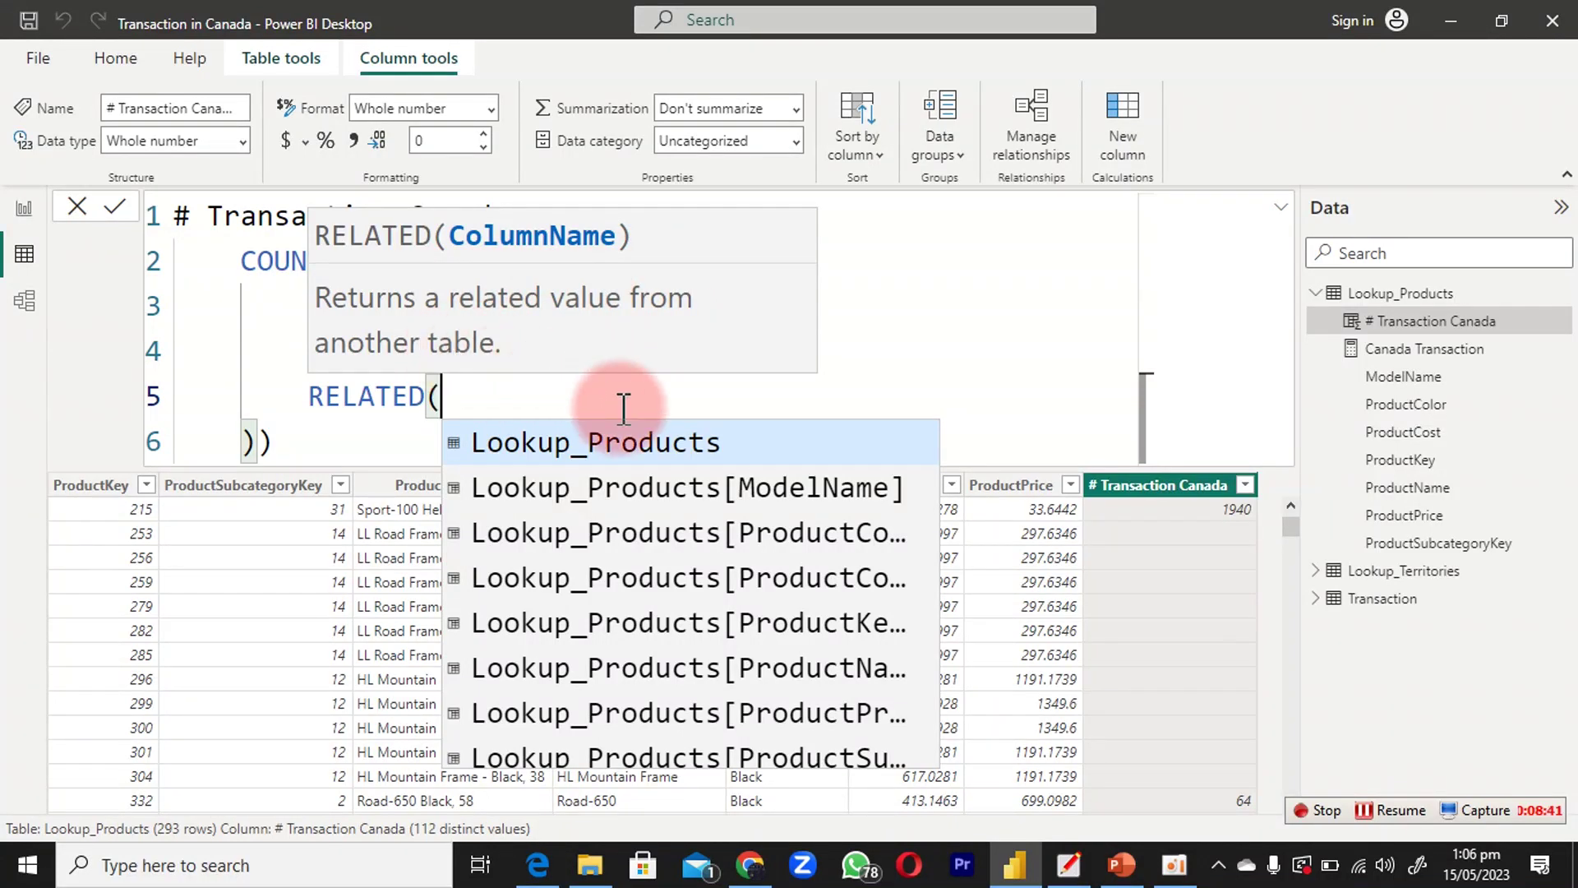
text(count)
key(Tab)
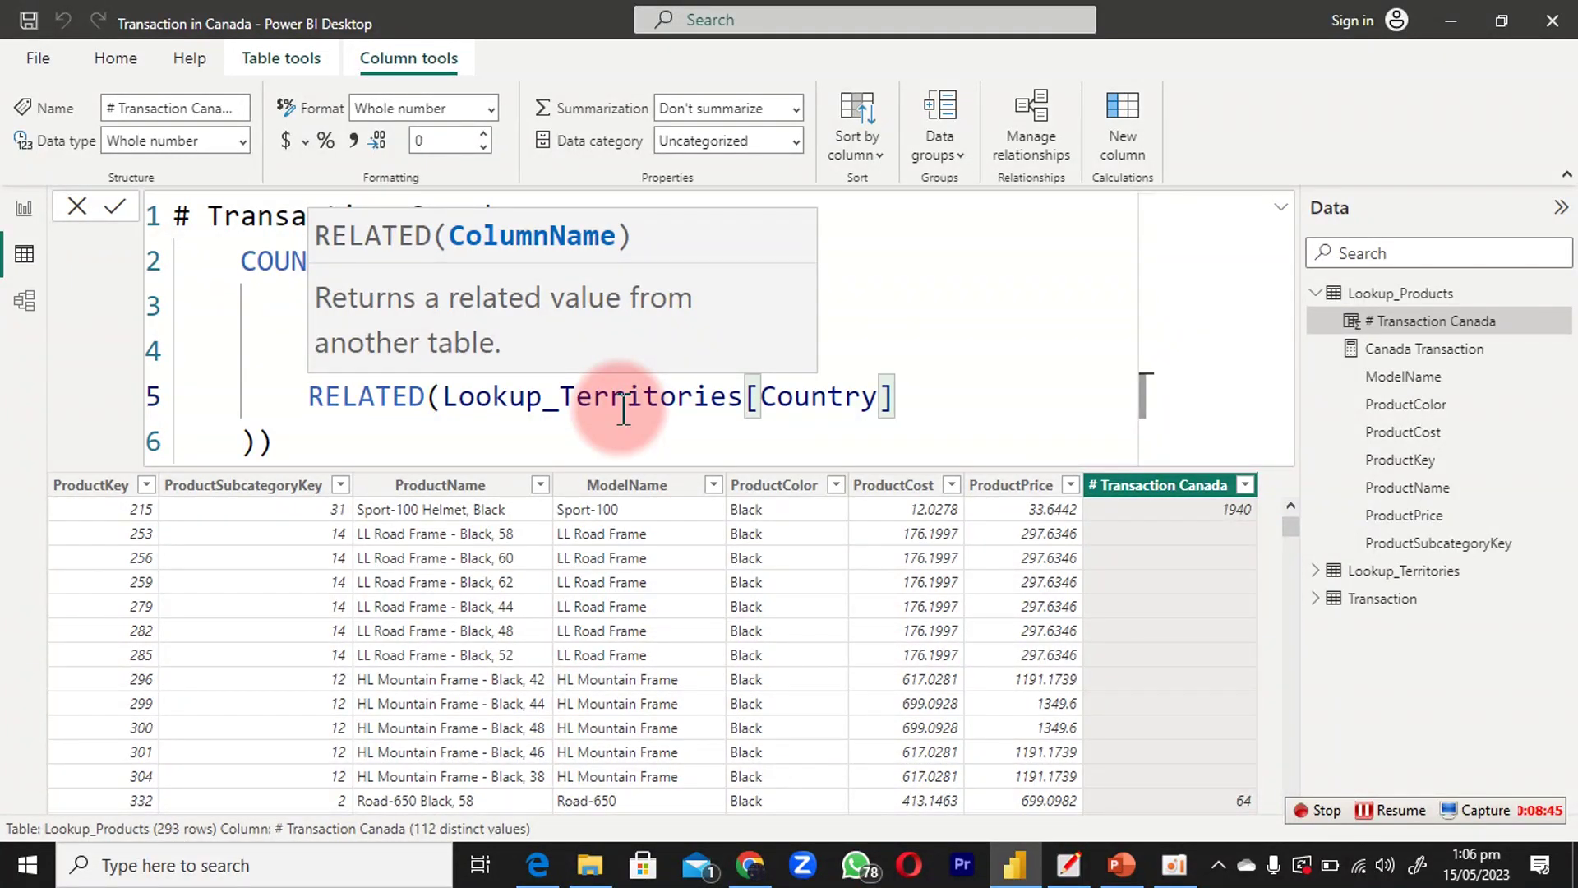
text()=)
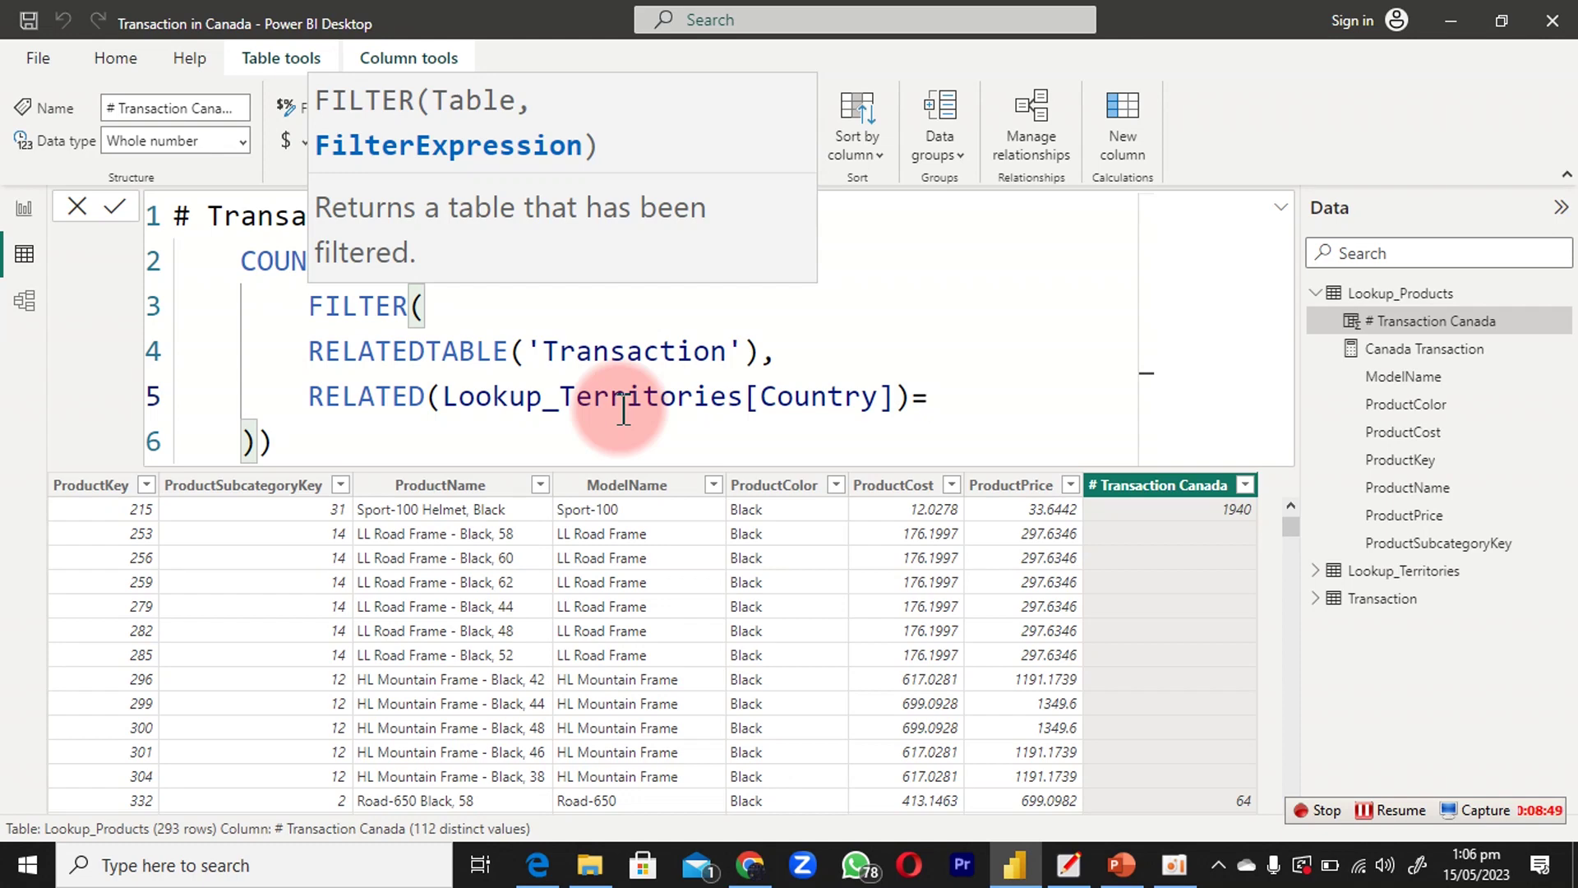
text("Caada)
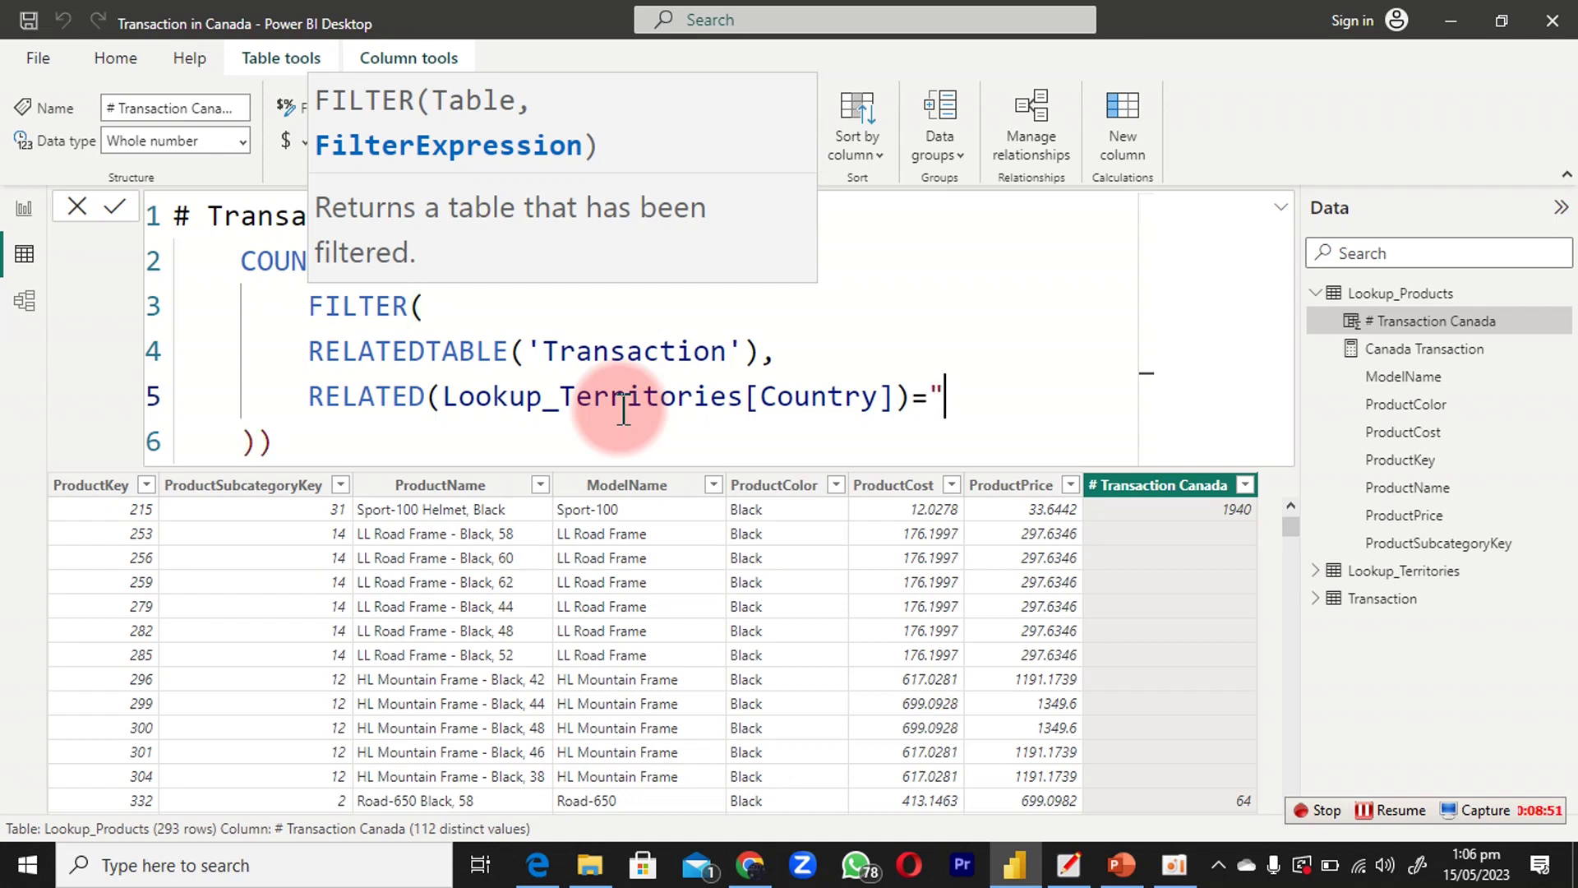
key(BackSpace)
key(BackSpace)
key(BackSpace)
text(nada)
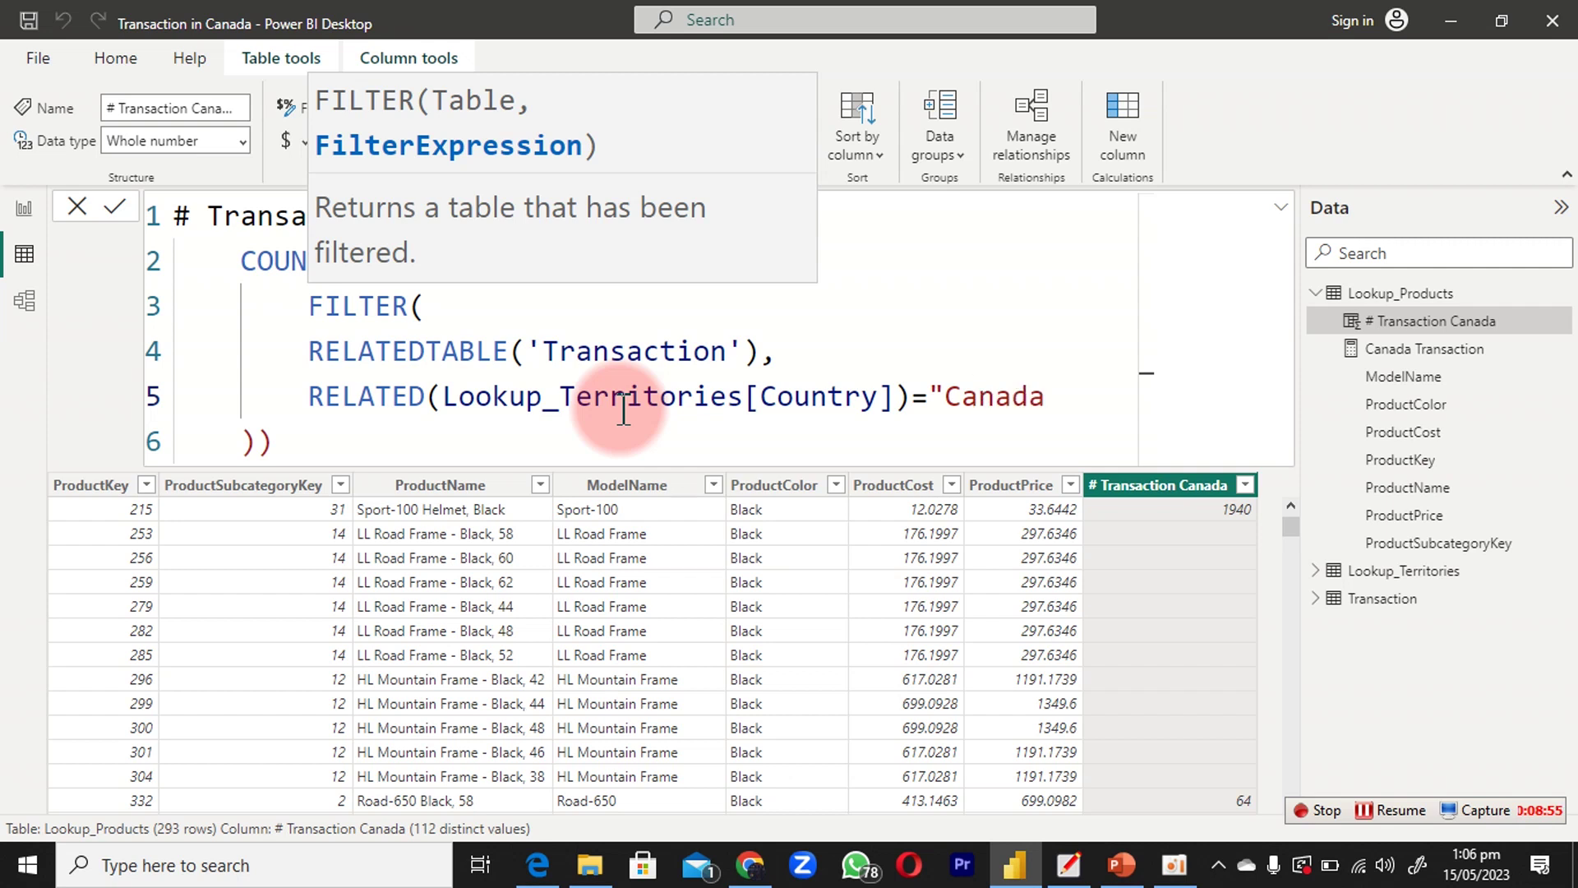
text(")
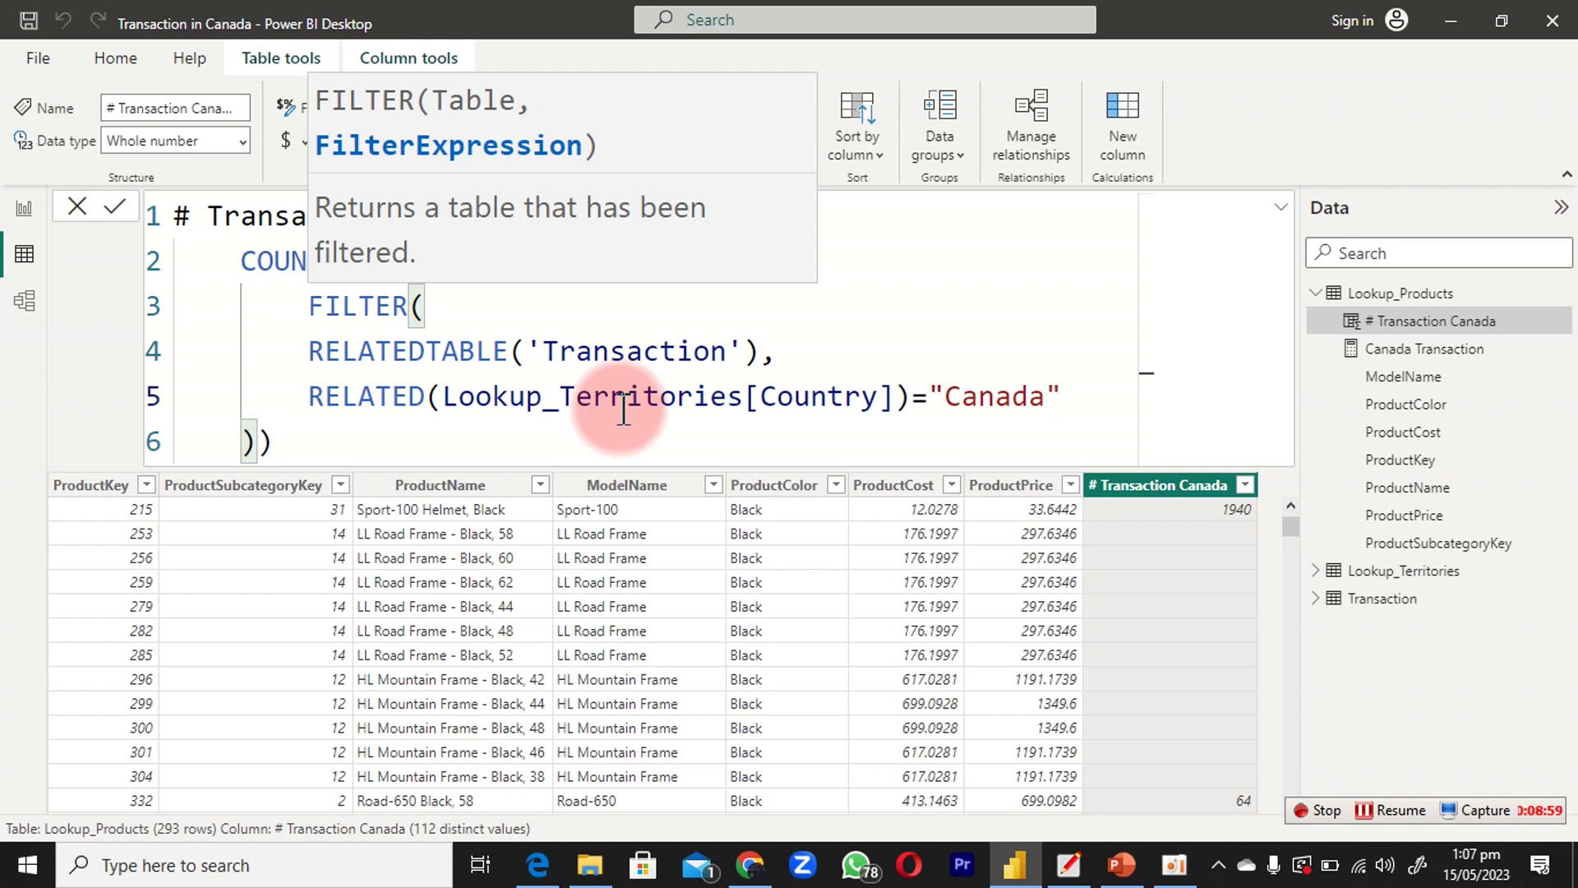
key(Escape)
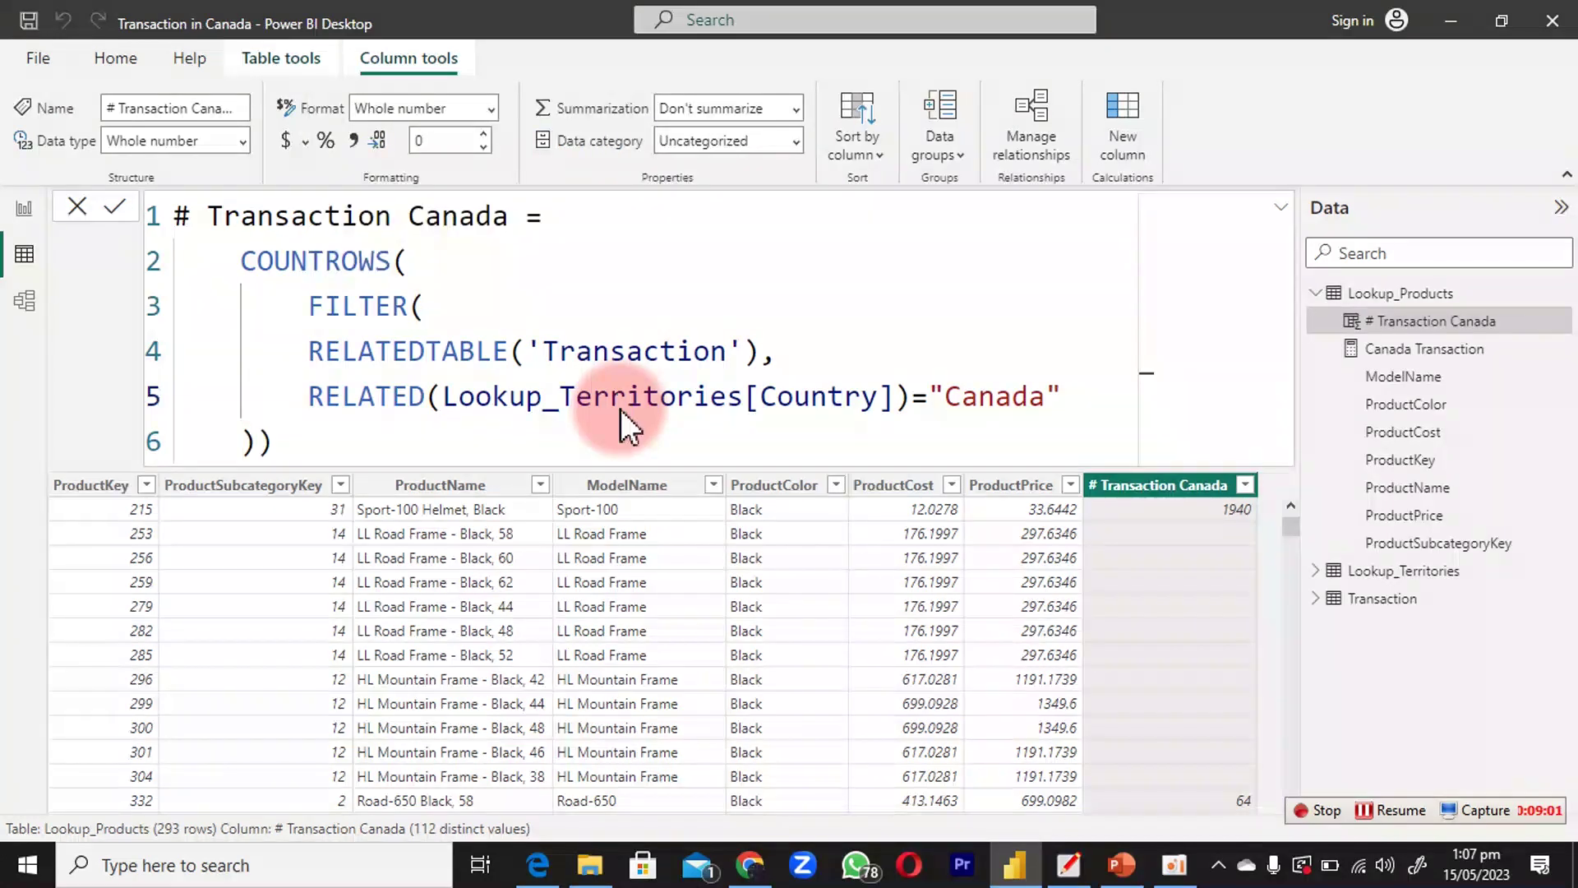
click(1203, 538)
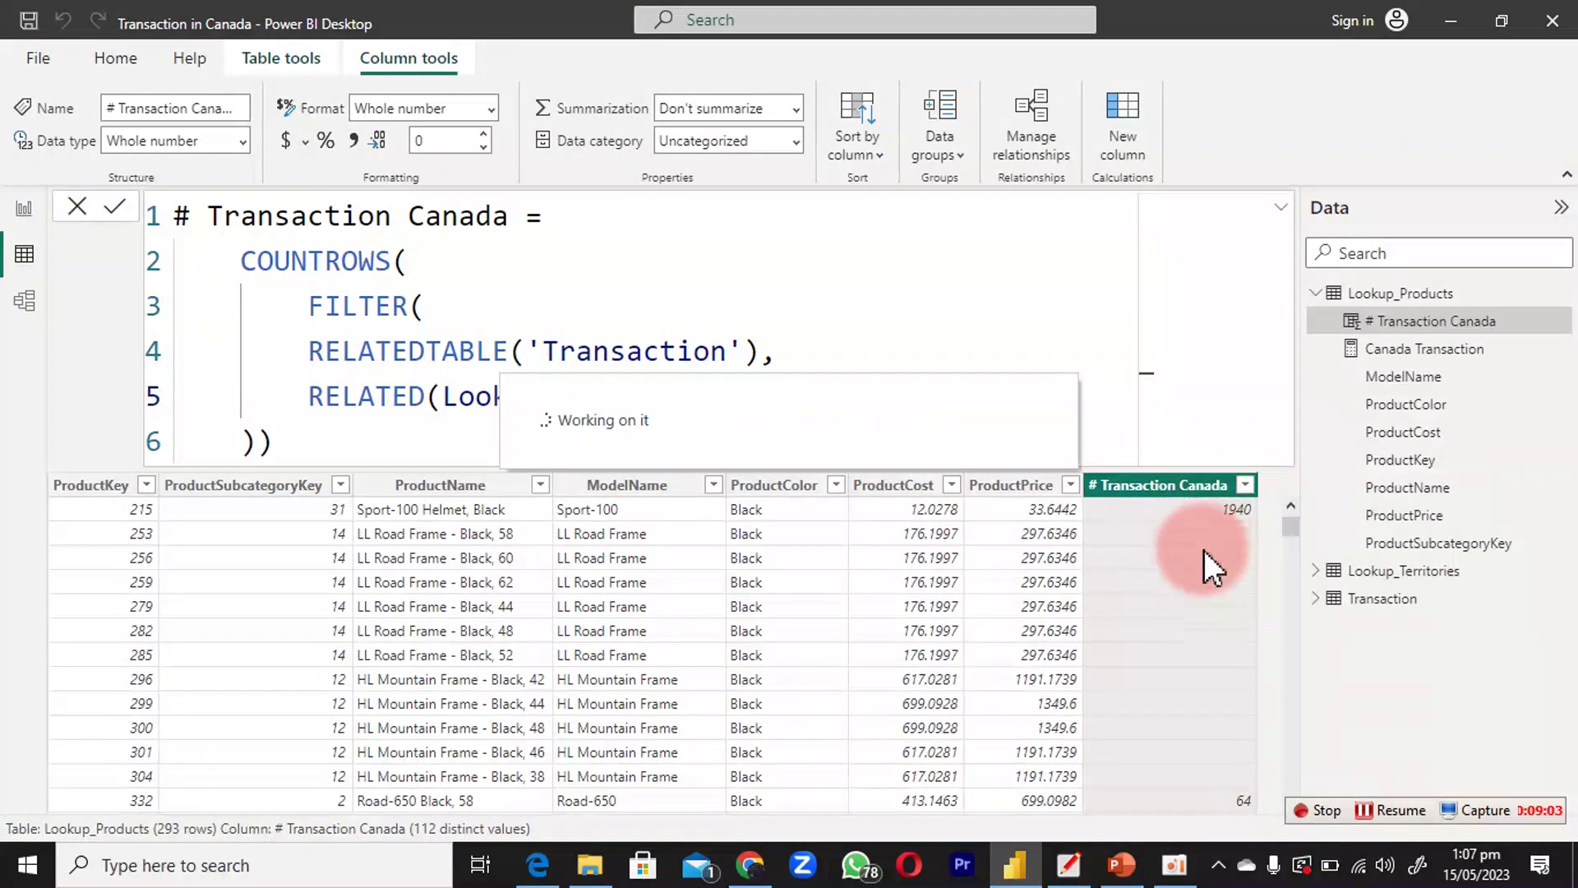
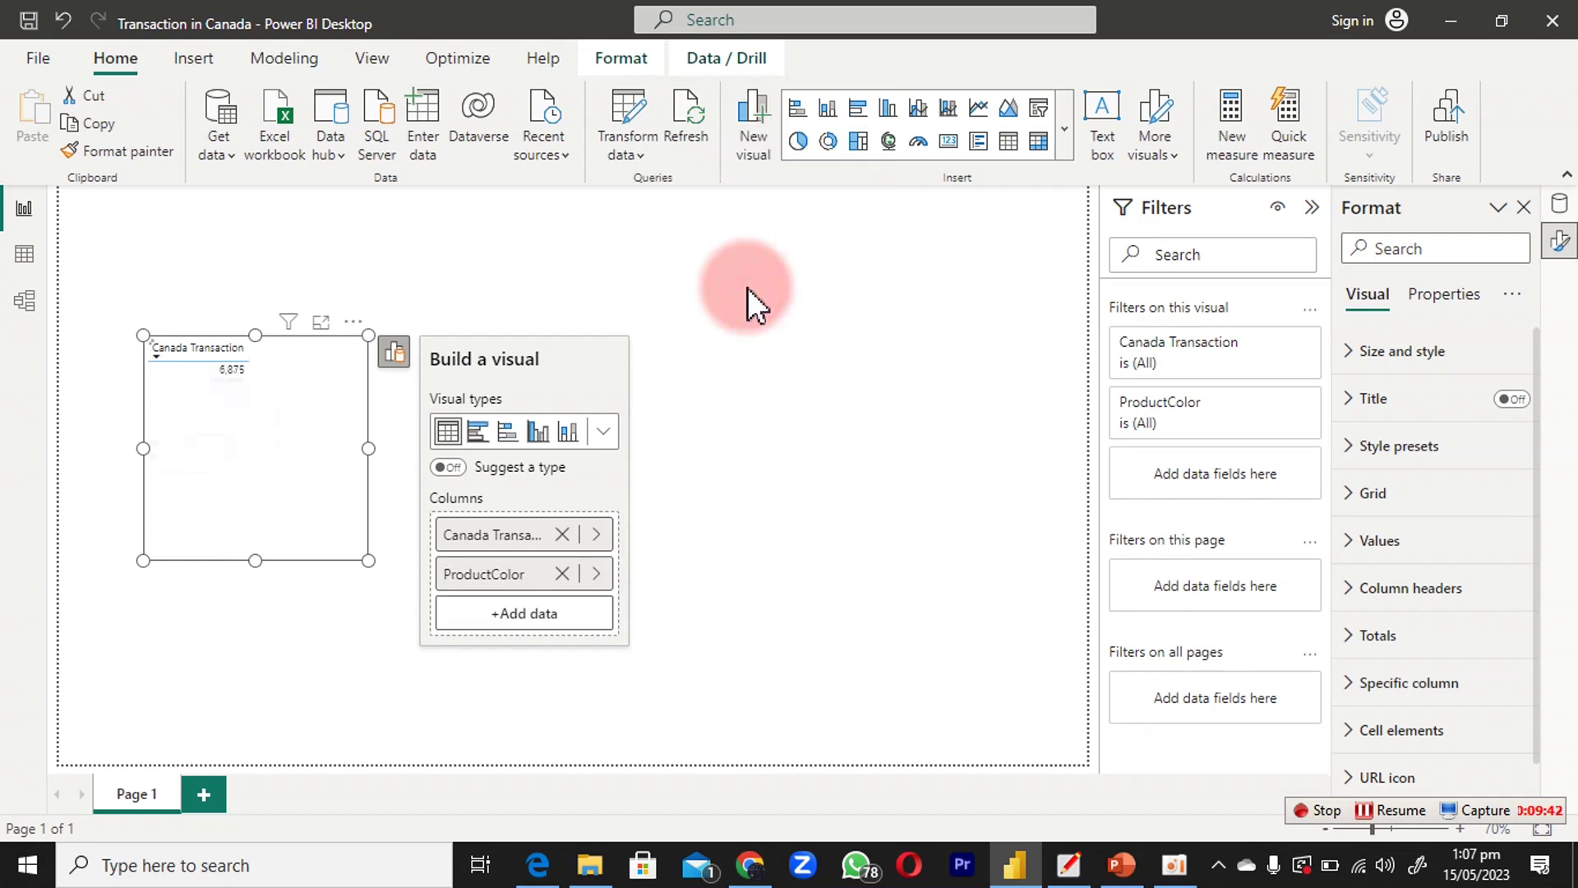
Move ProductColor ahead of Canada Transaction in the table visual's columns.
drag(533, 590, 549, 527)
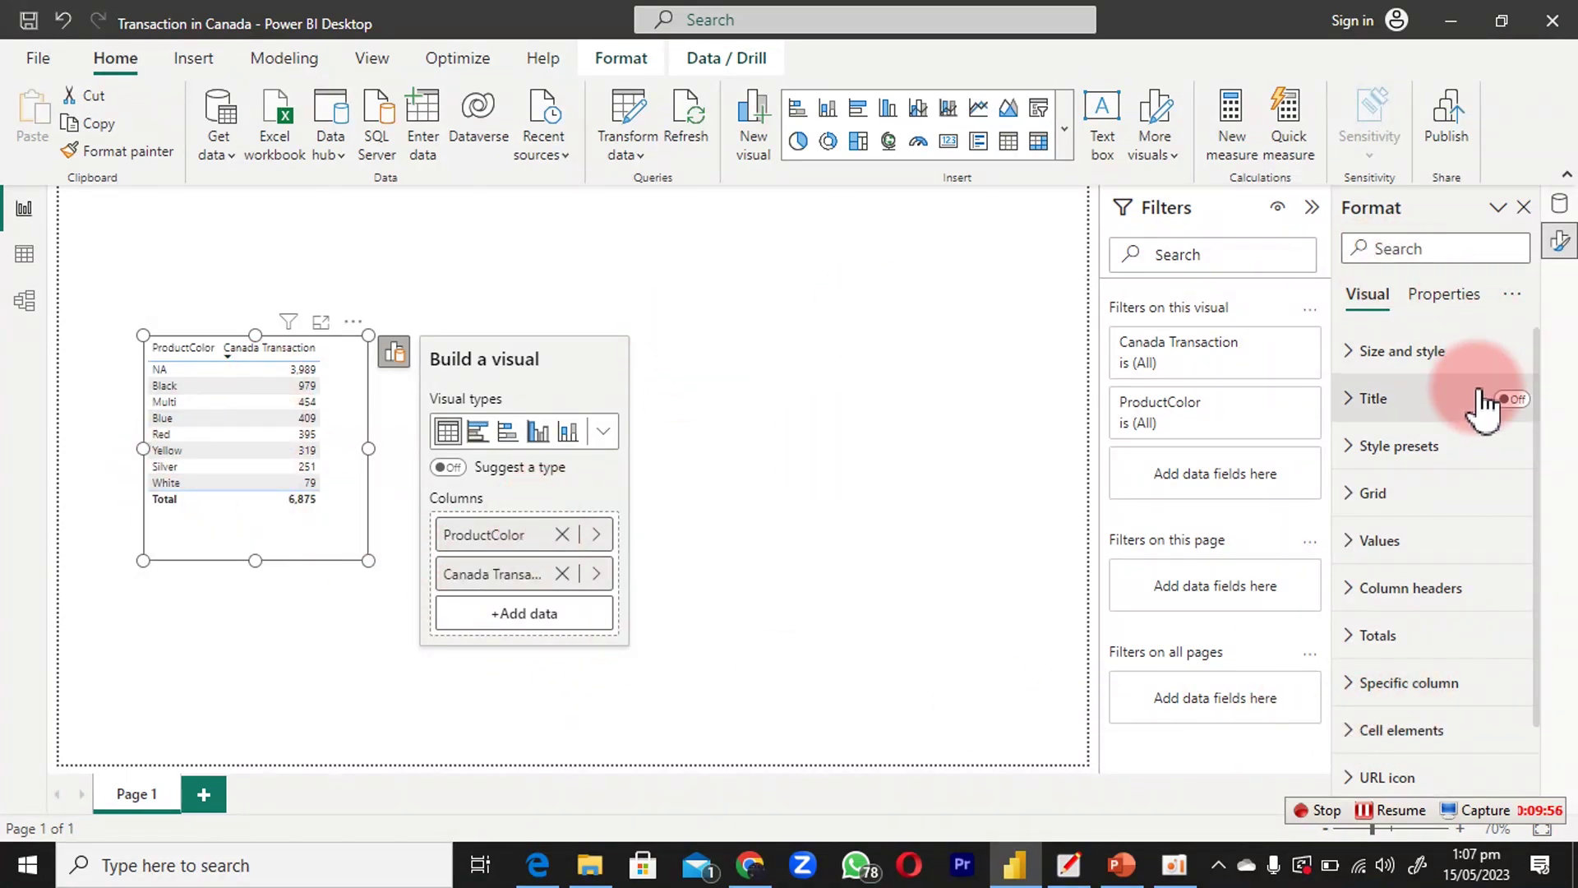
Set the font size of the table visual's values to 20.
scroll(1455, 592, down, 1)
scroll(1451, 605, down, 1)
scroll(1439, 580, up, 2)
click(1426, 354)
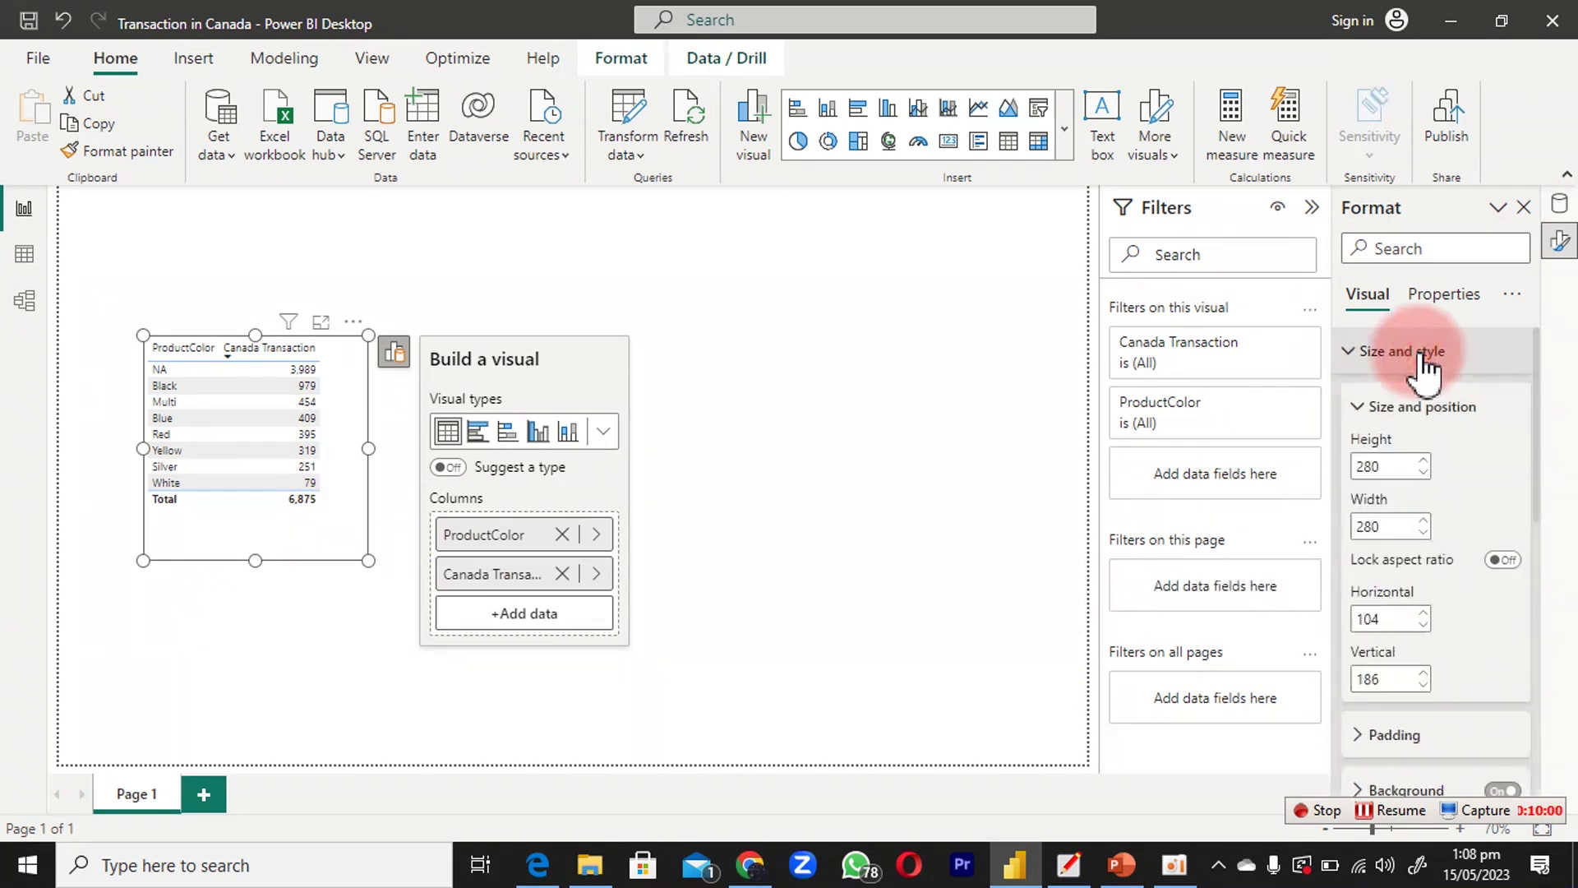
click(1369, 351)
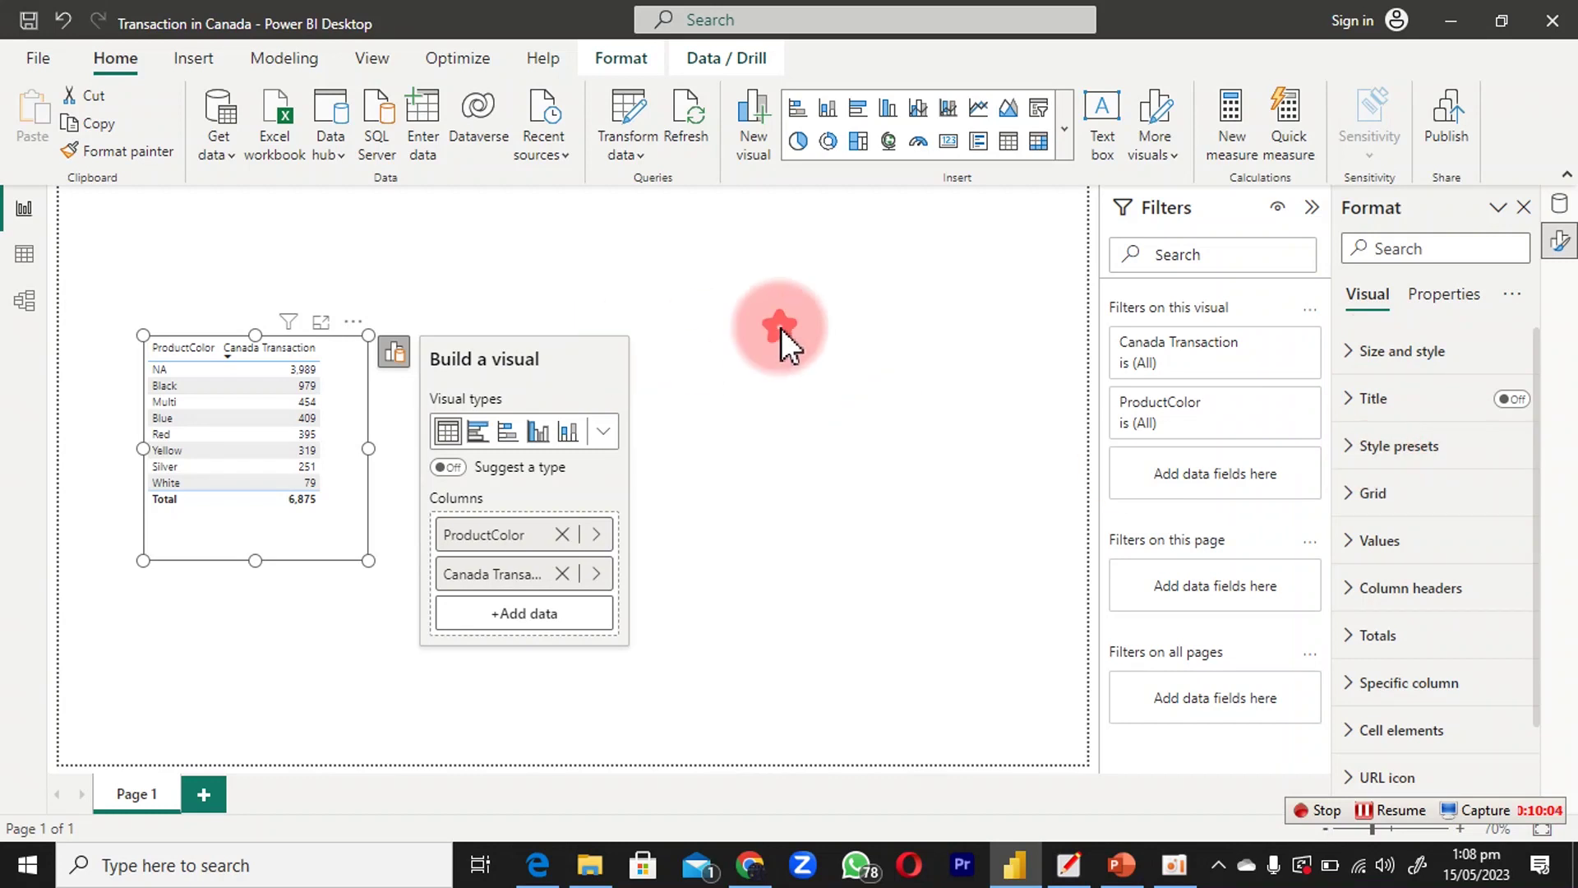
click(781, 328)
click(351, 472)
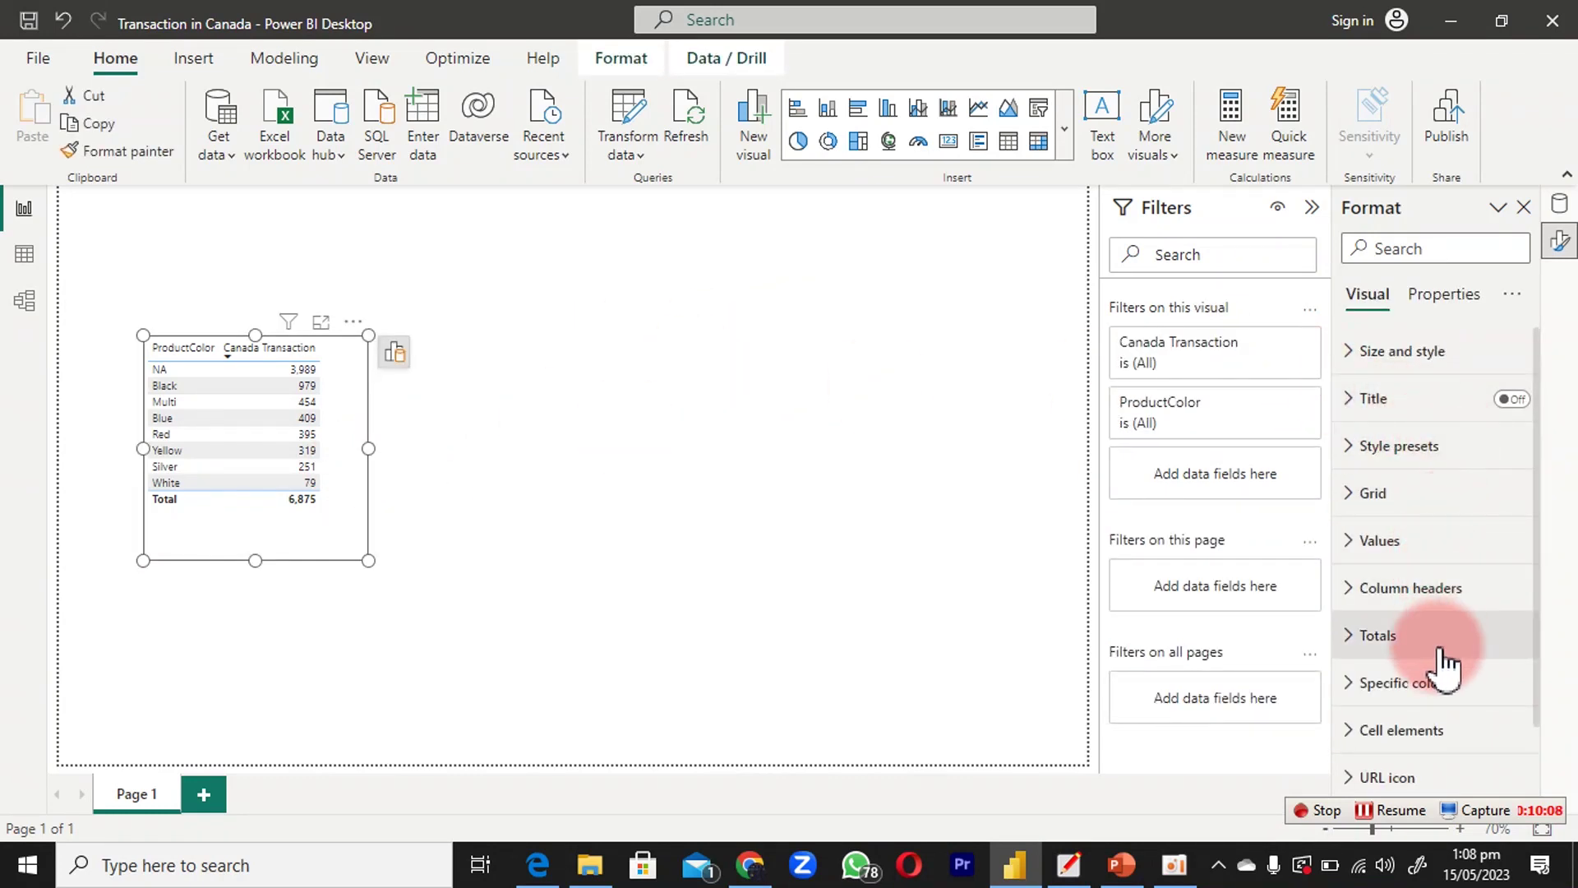
scroll(1438, 670, down, 1)
scroll(1438, 669, up, 2)
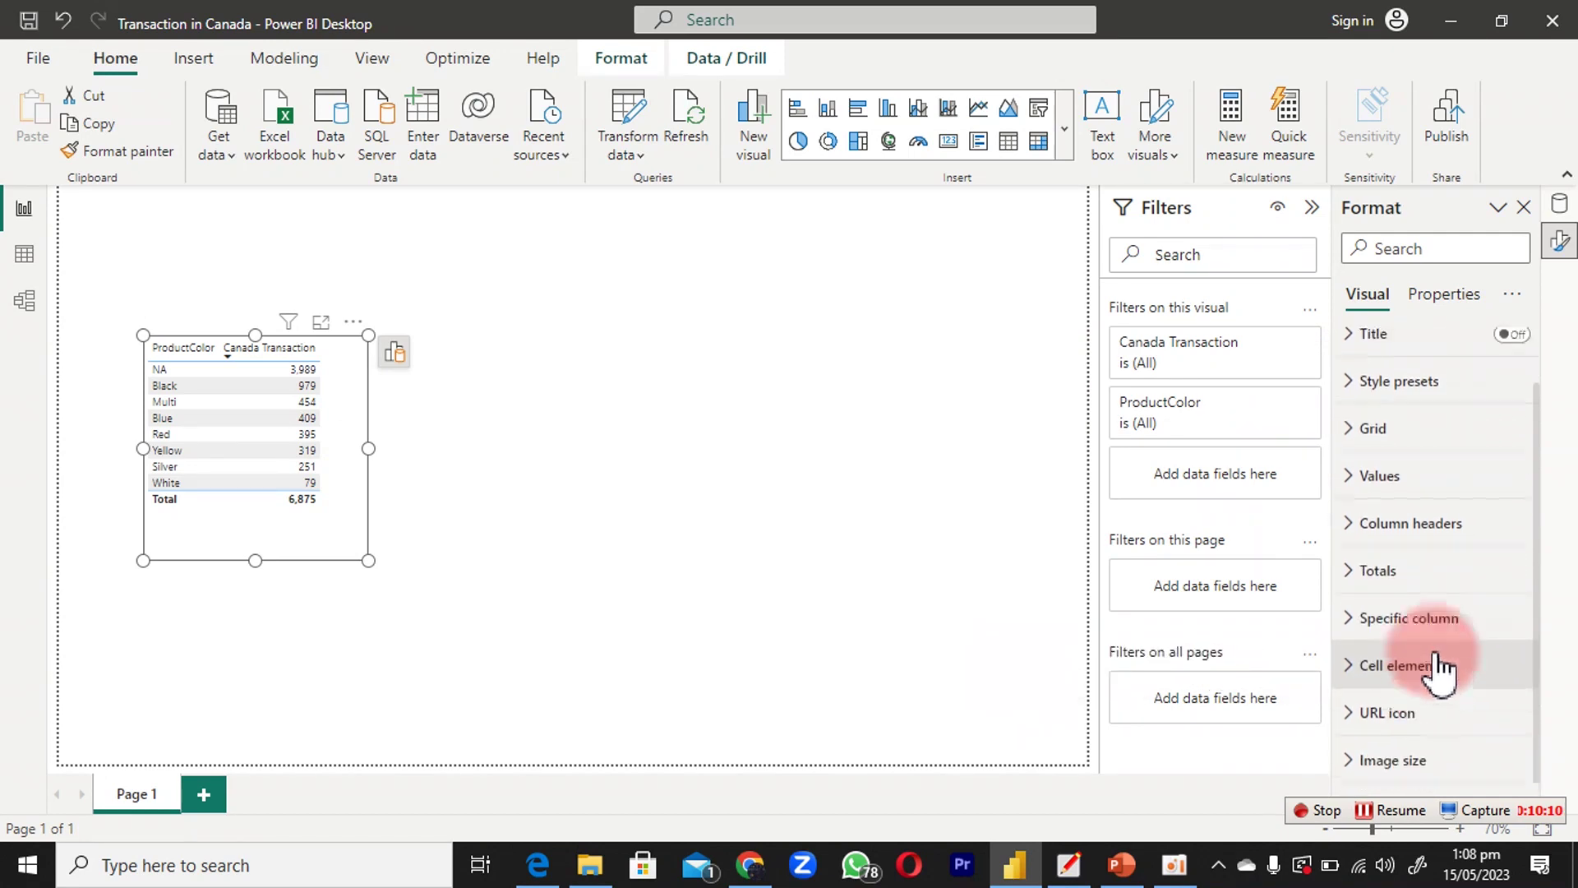
click(1409, 523)
double_click(1472, 635)
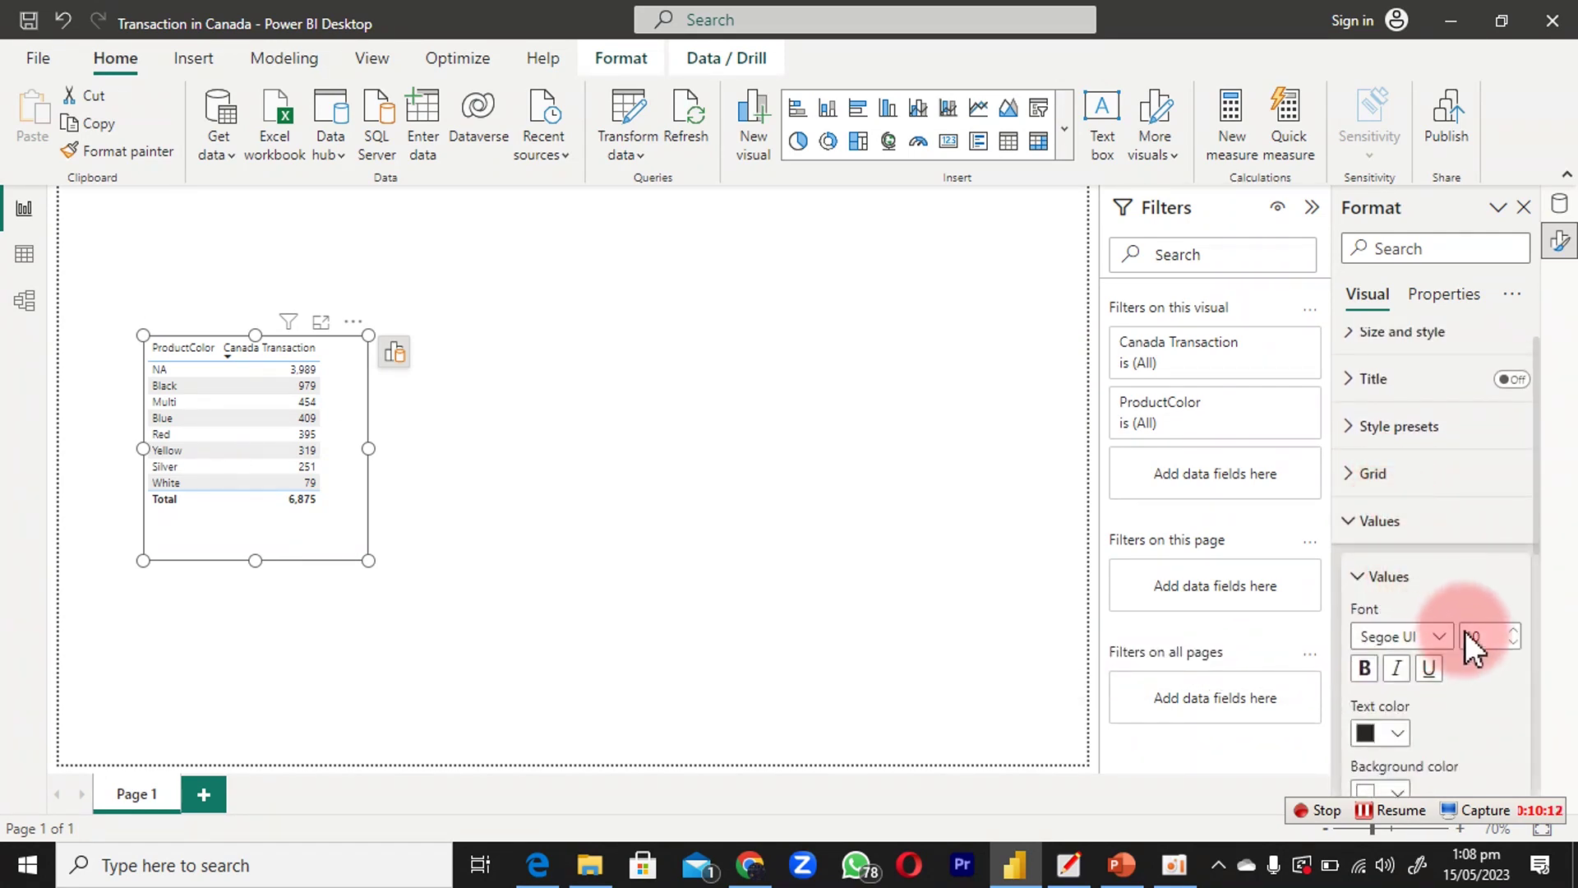
text(20)
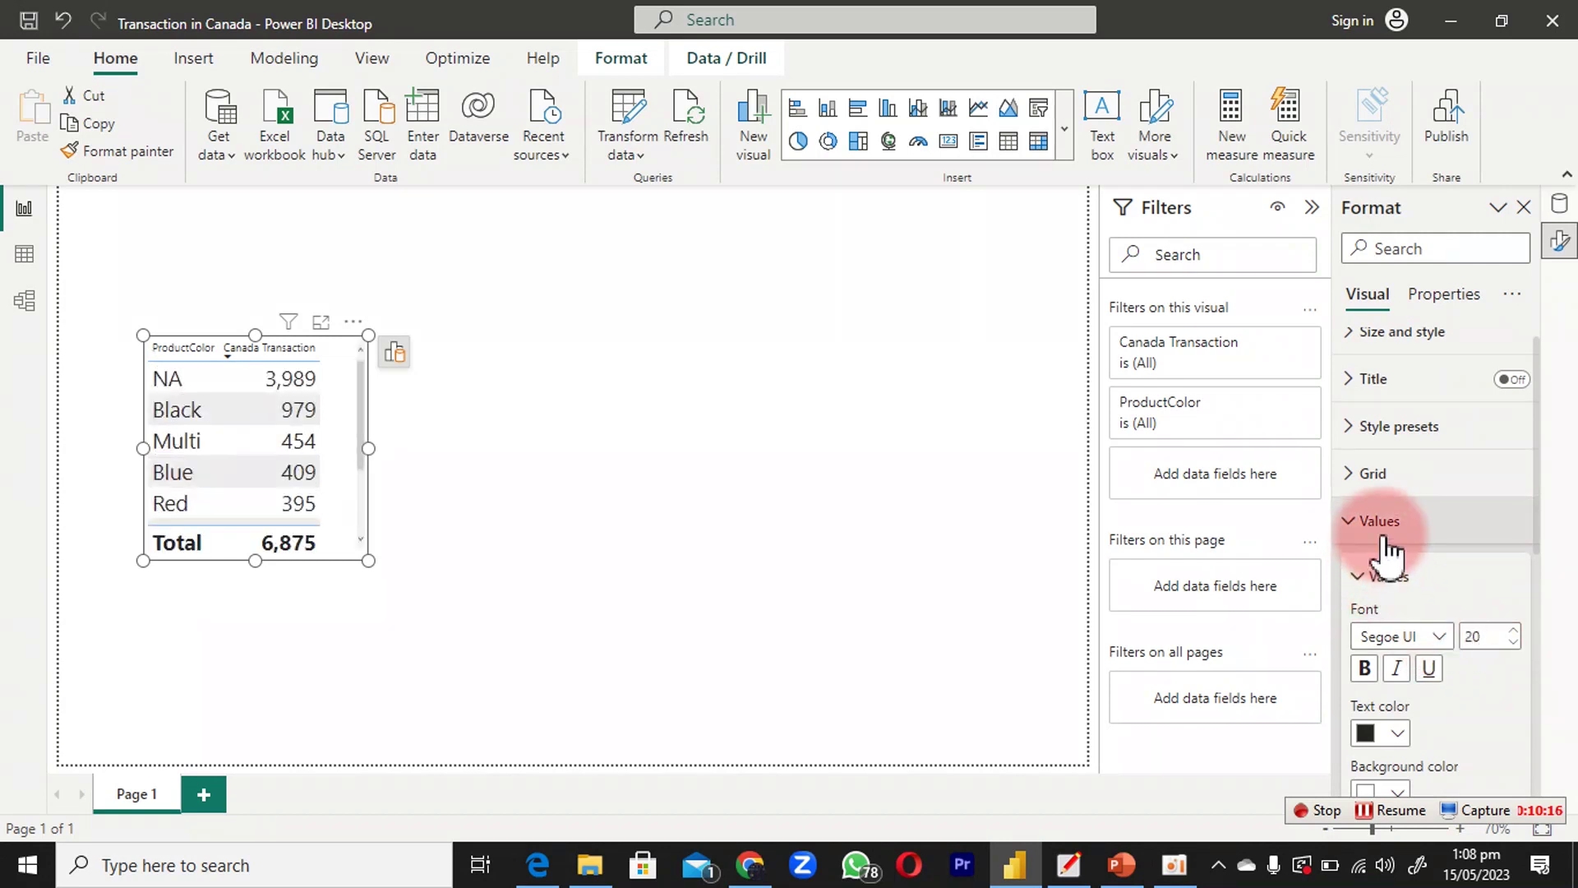
Set the table visual's column header font size to 16 and enlarge the visual toward the lower-right of the canvas.
click(1389, 526)
click(1407, 569)
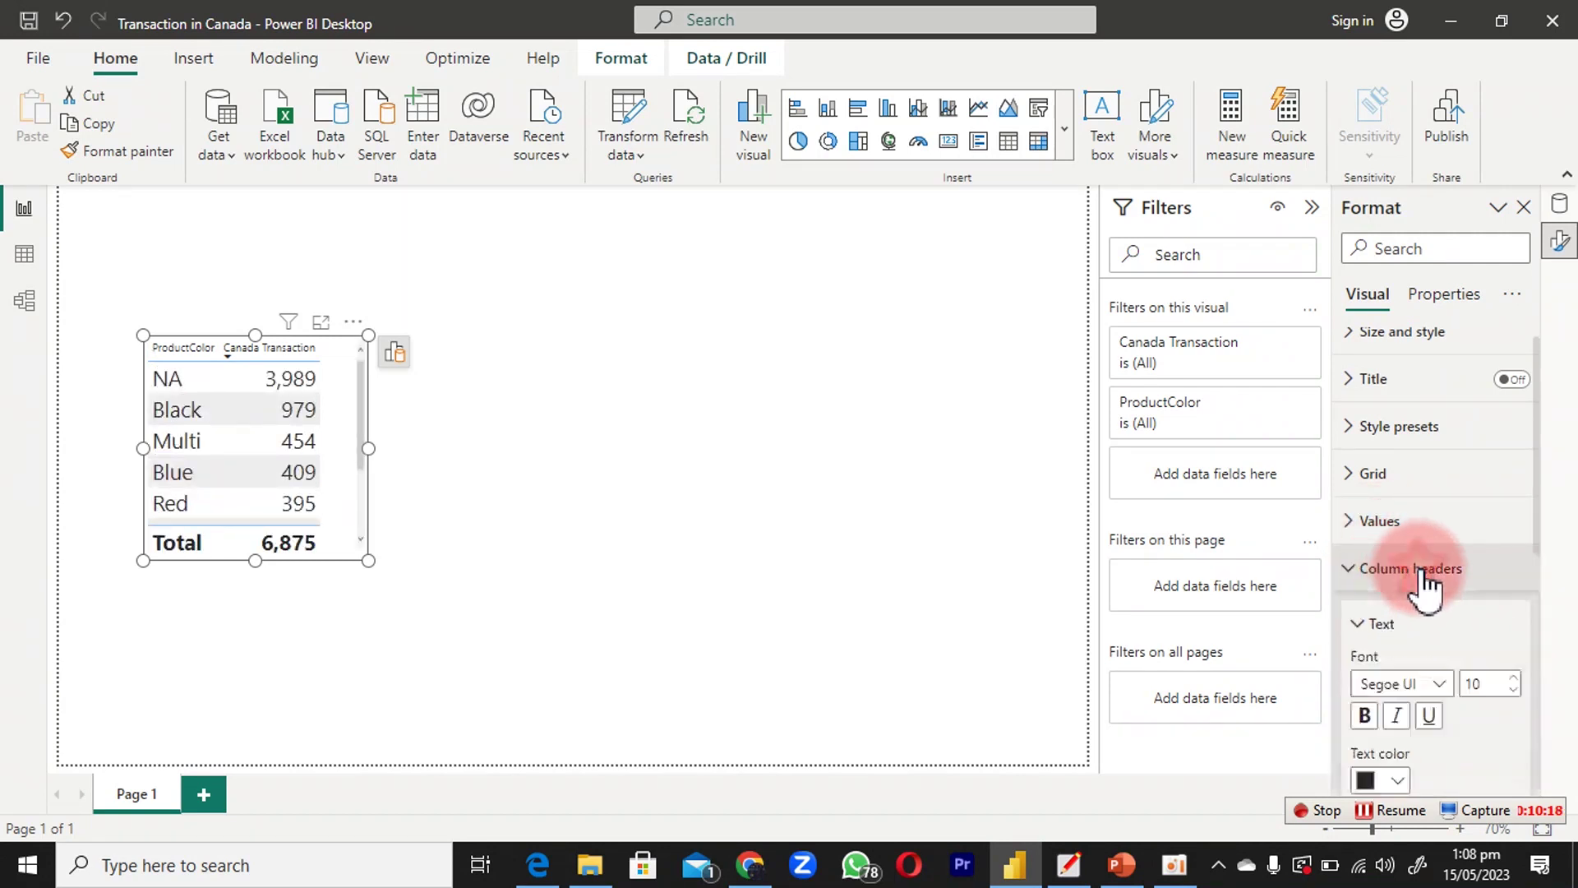
click(1491, 682)
text(16)
drag(366, 562, 728, 753)
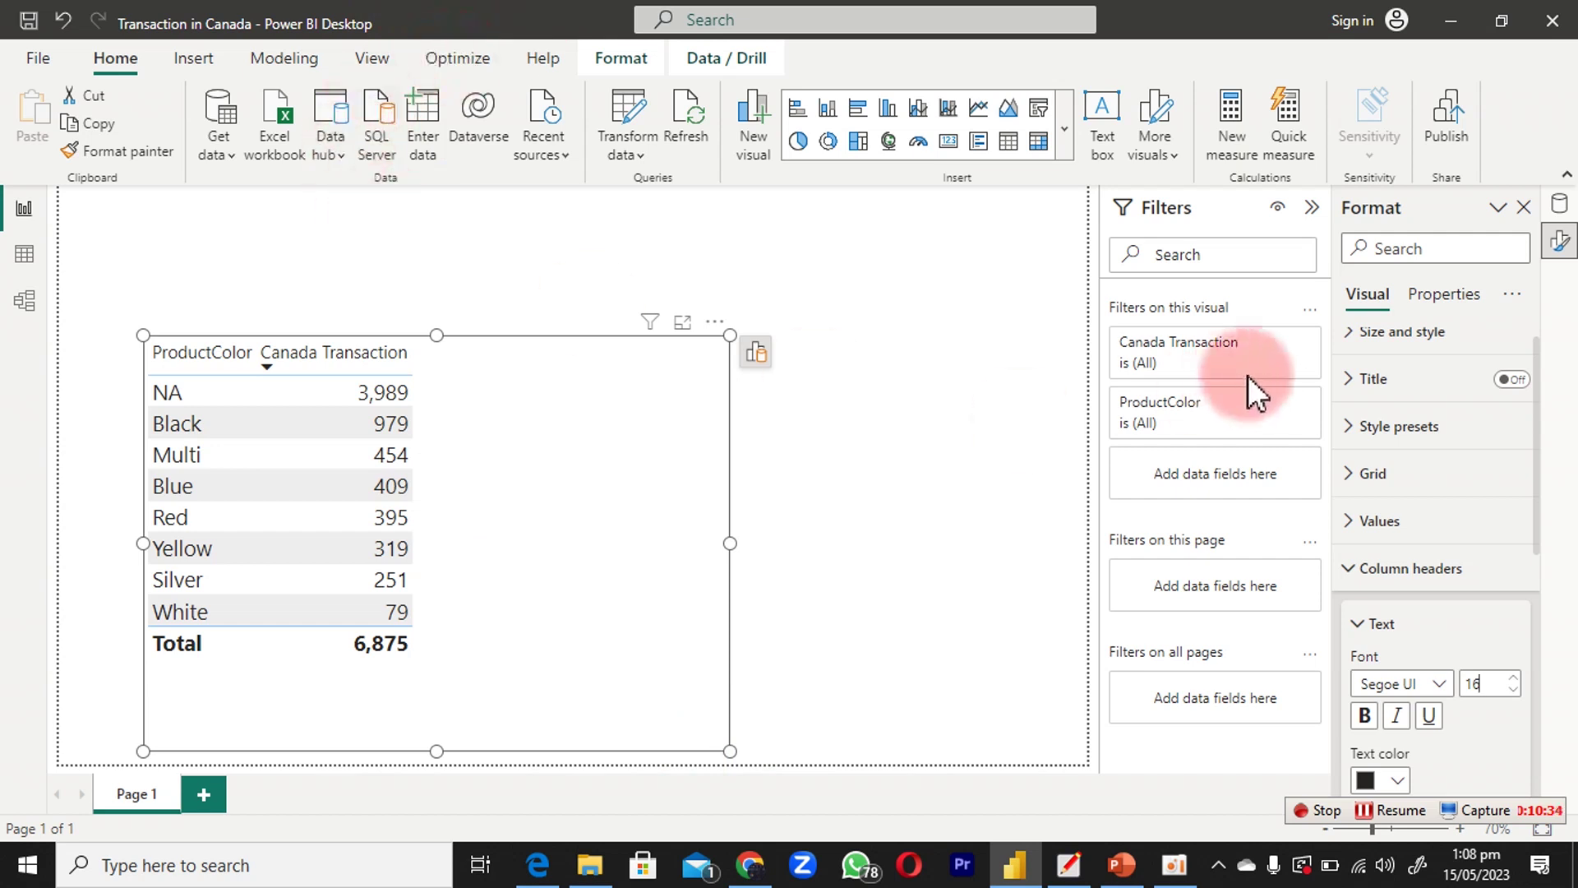
Create a new measure in the Lookup_Products table and name it # Transaction.
click(1559, 205)
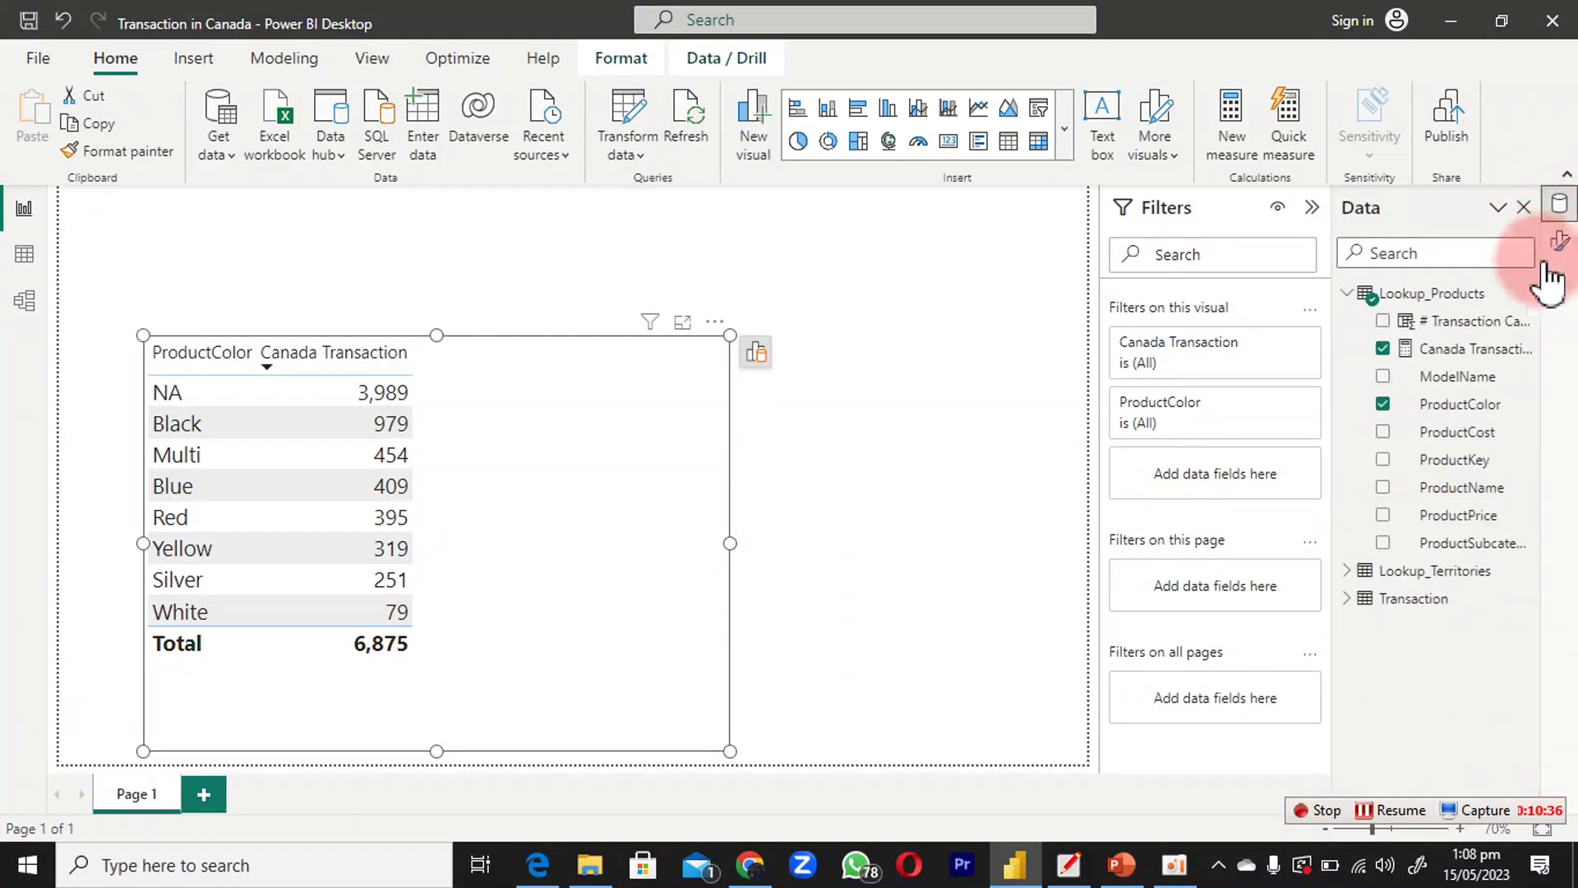
right_click(1476, 384)
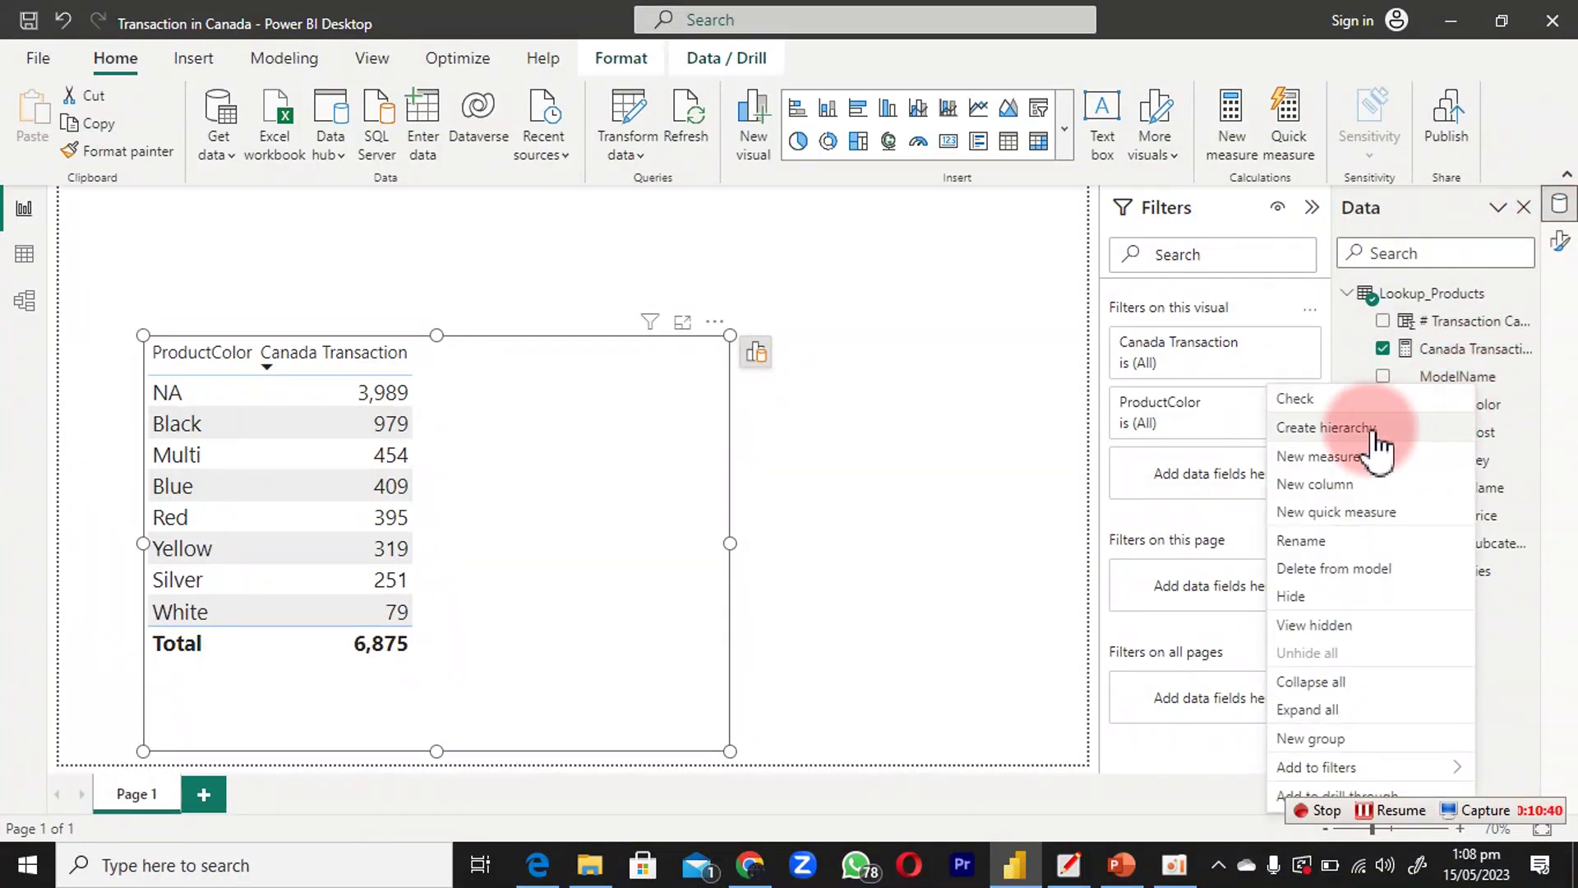
click(1343, 457)
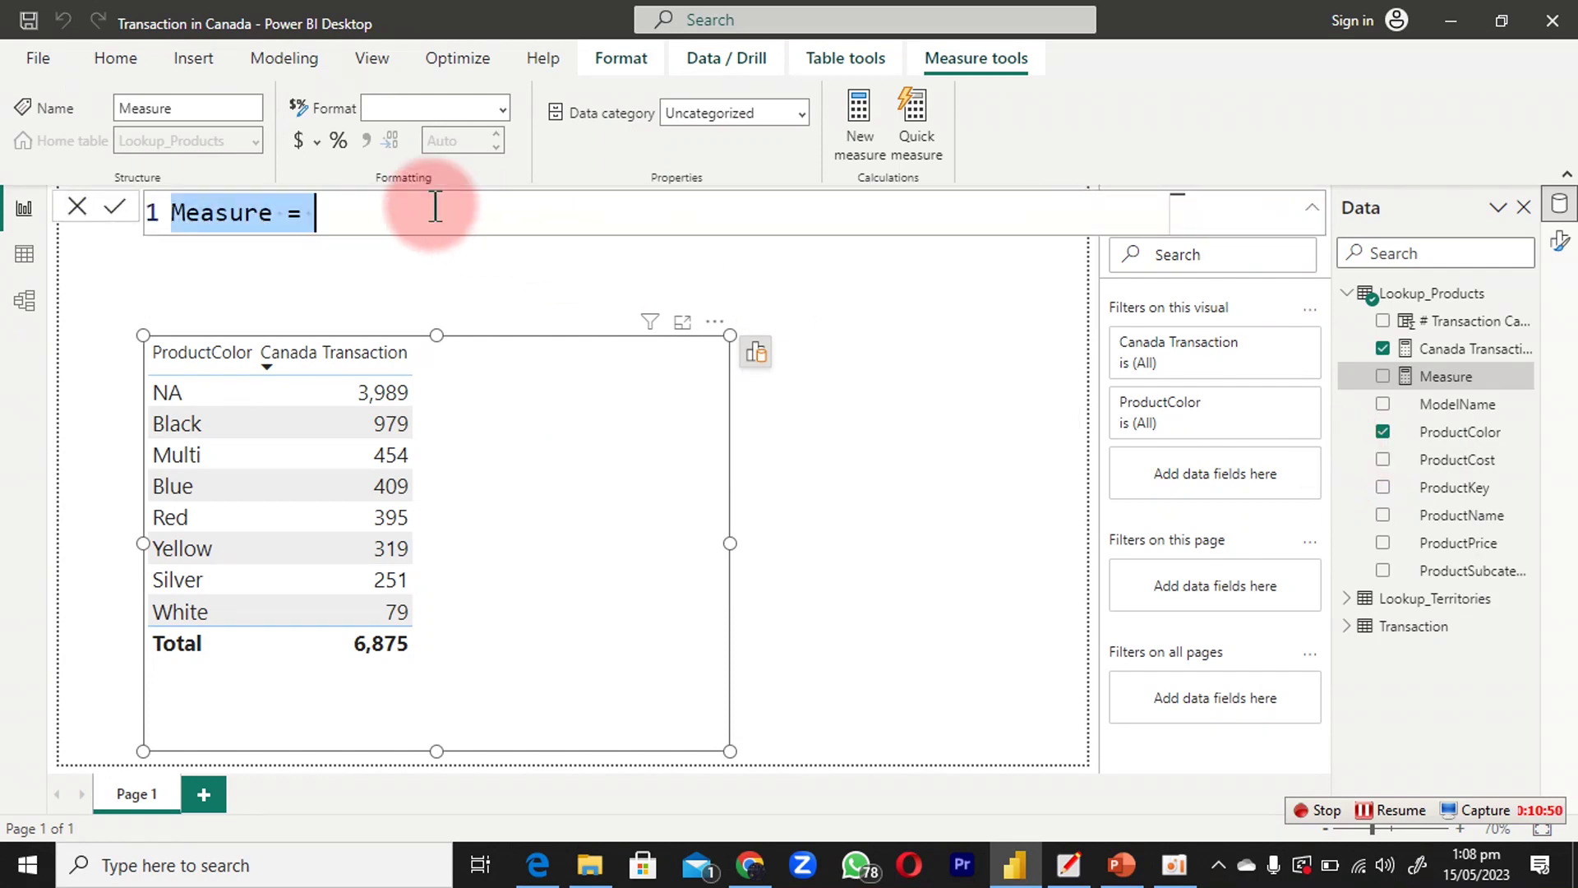
text(# Tr)
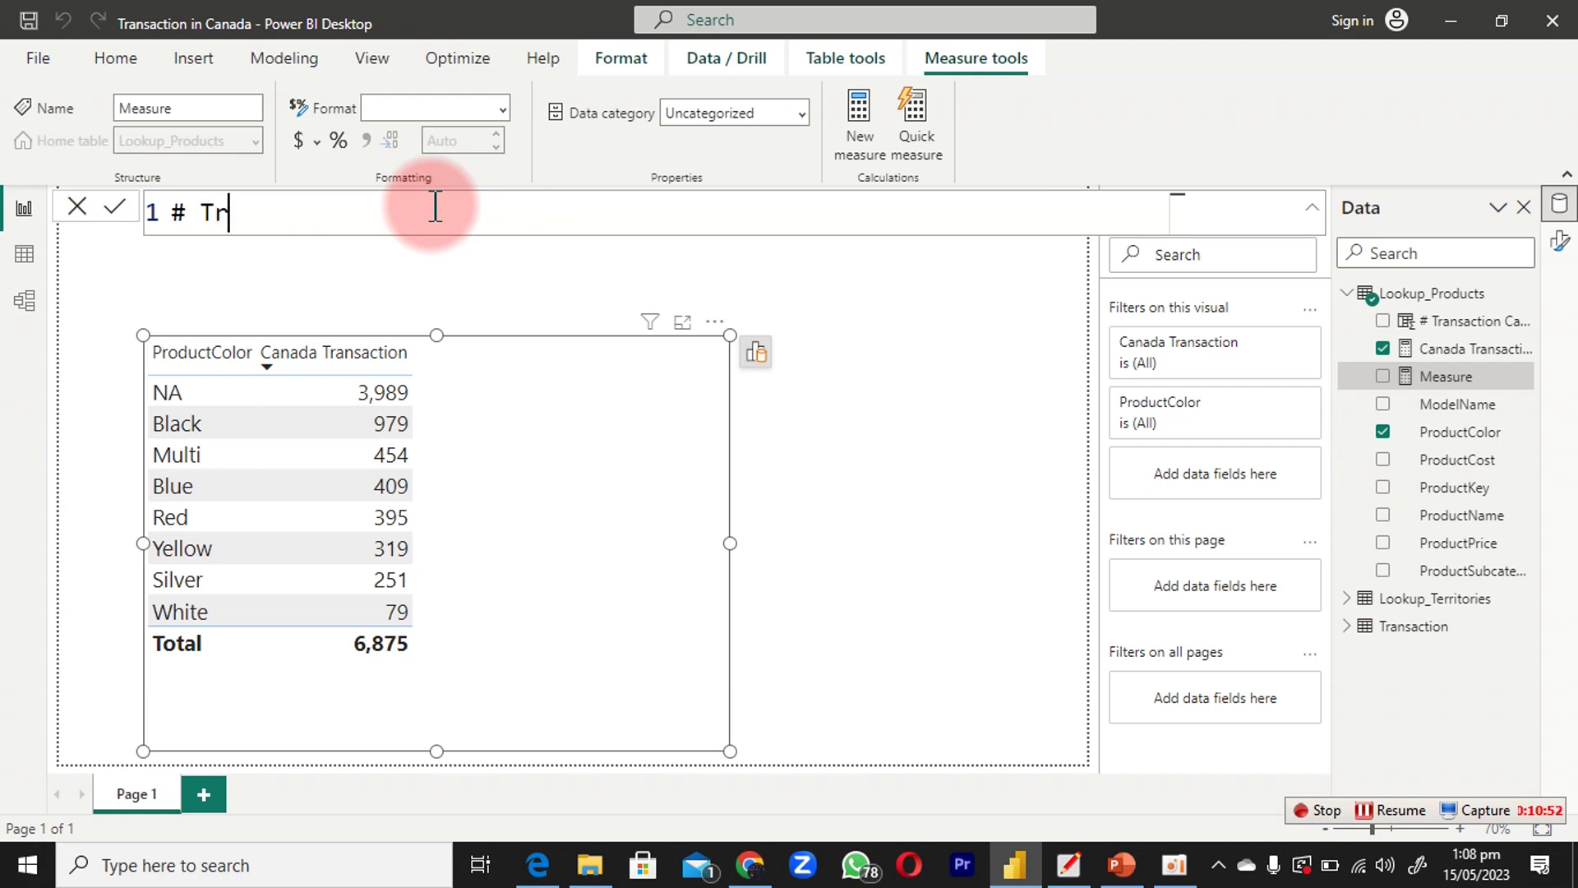
text(ansaction )
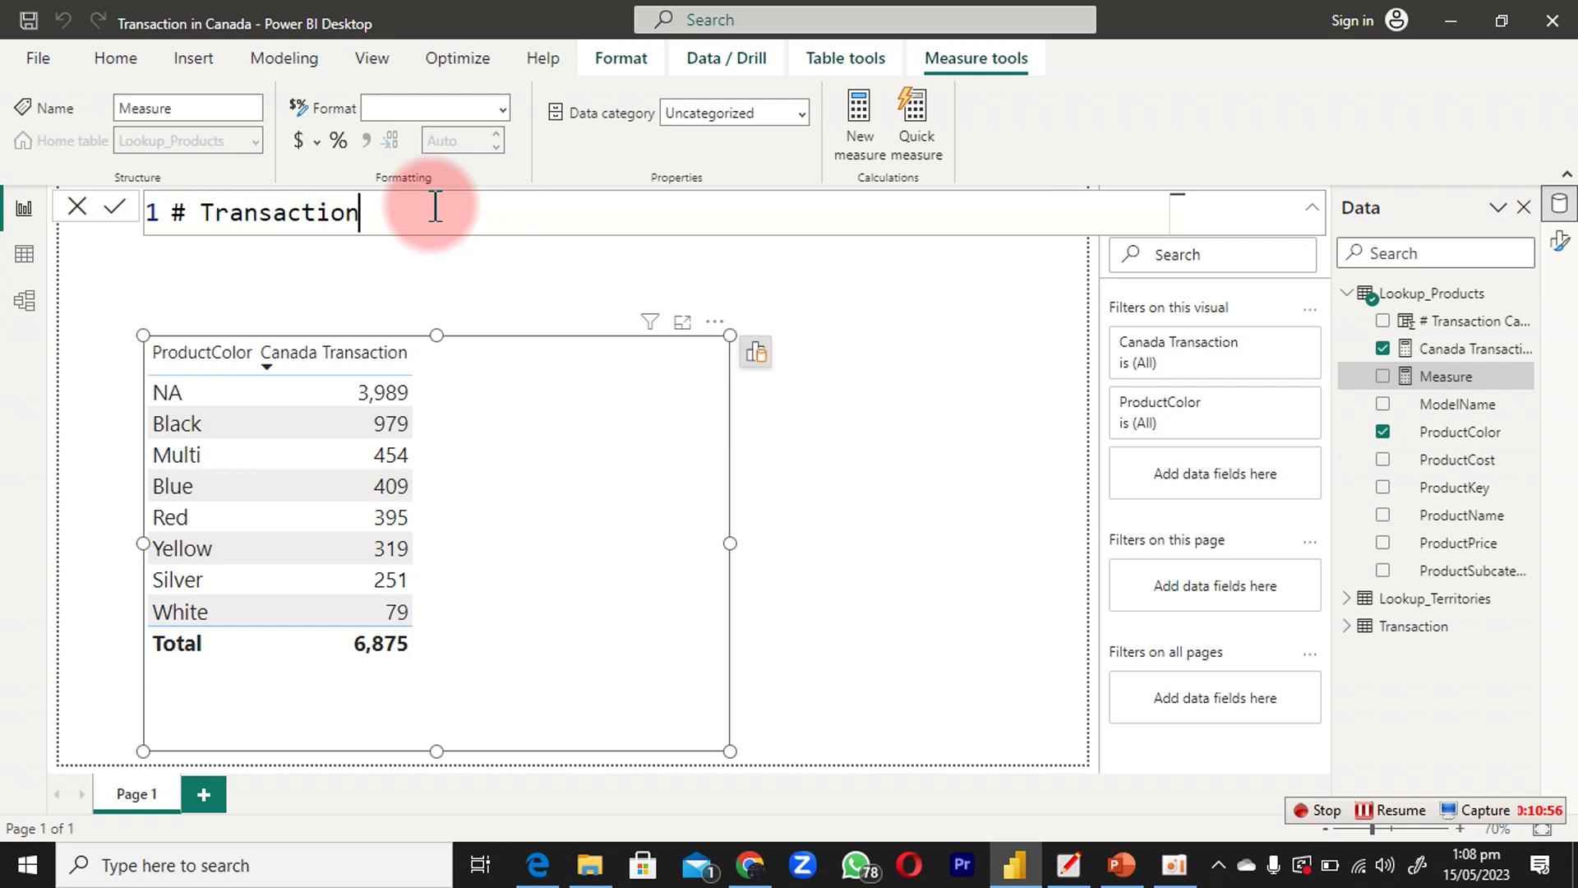
Define the # Transaction measure as COUNTROWS('Transaction'), commit it, and add it to the table visual.
text(=cou)
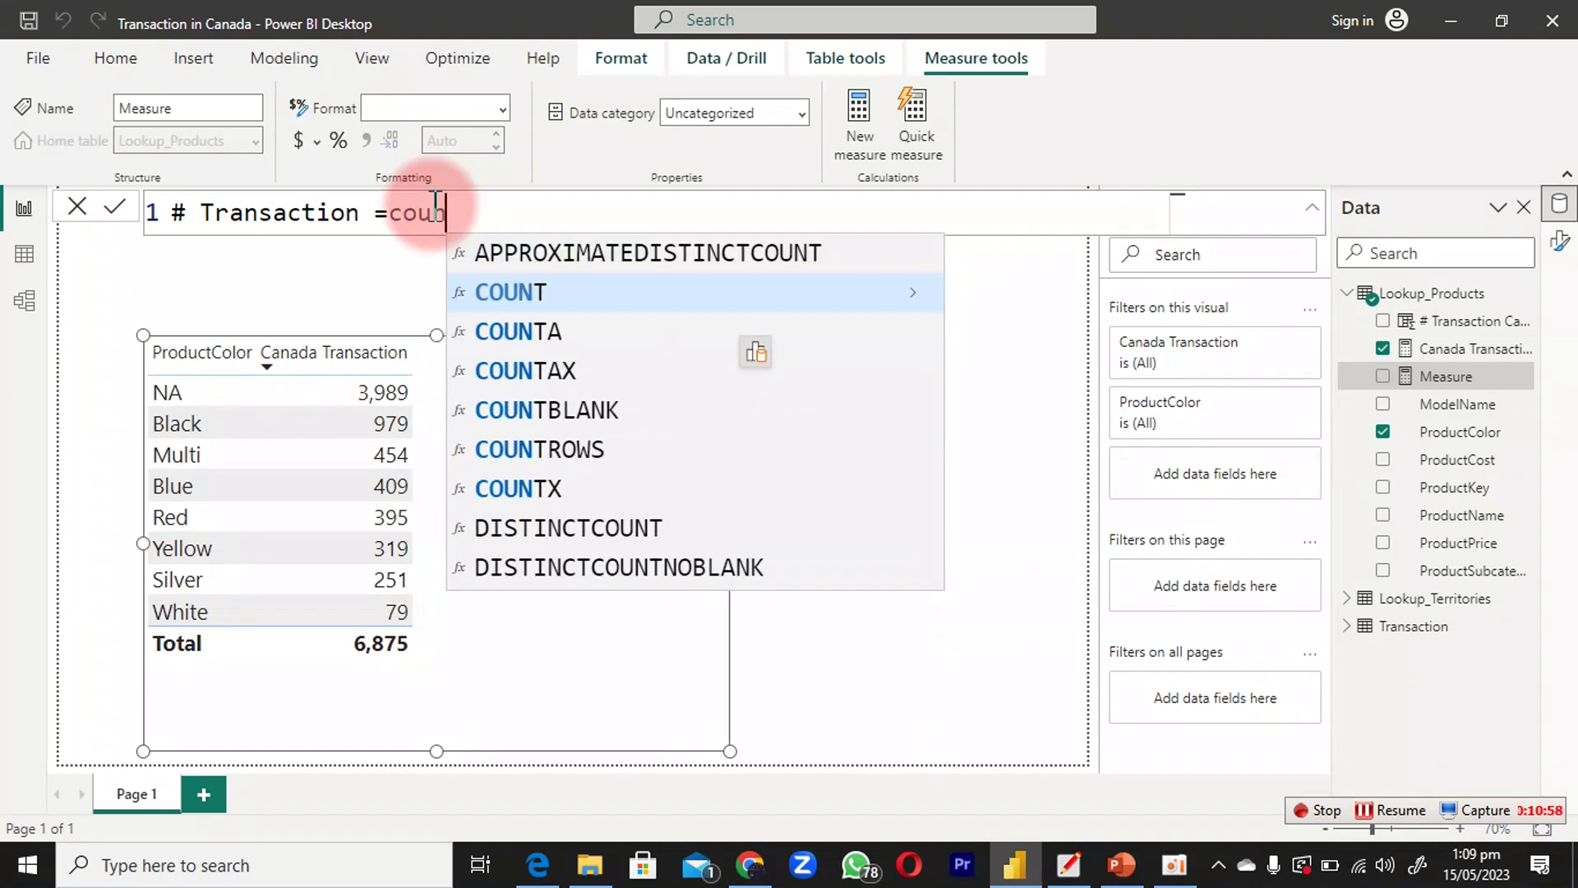
text(n)
key(Down)
key(Down)
key(Down)
key(Down)
key(Tab)
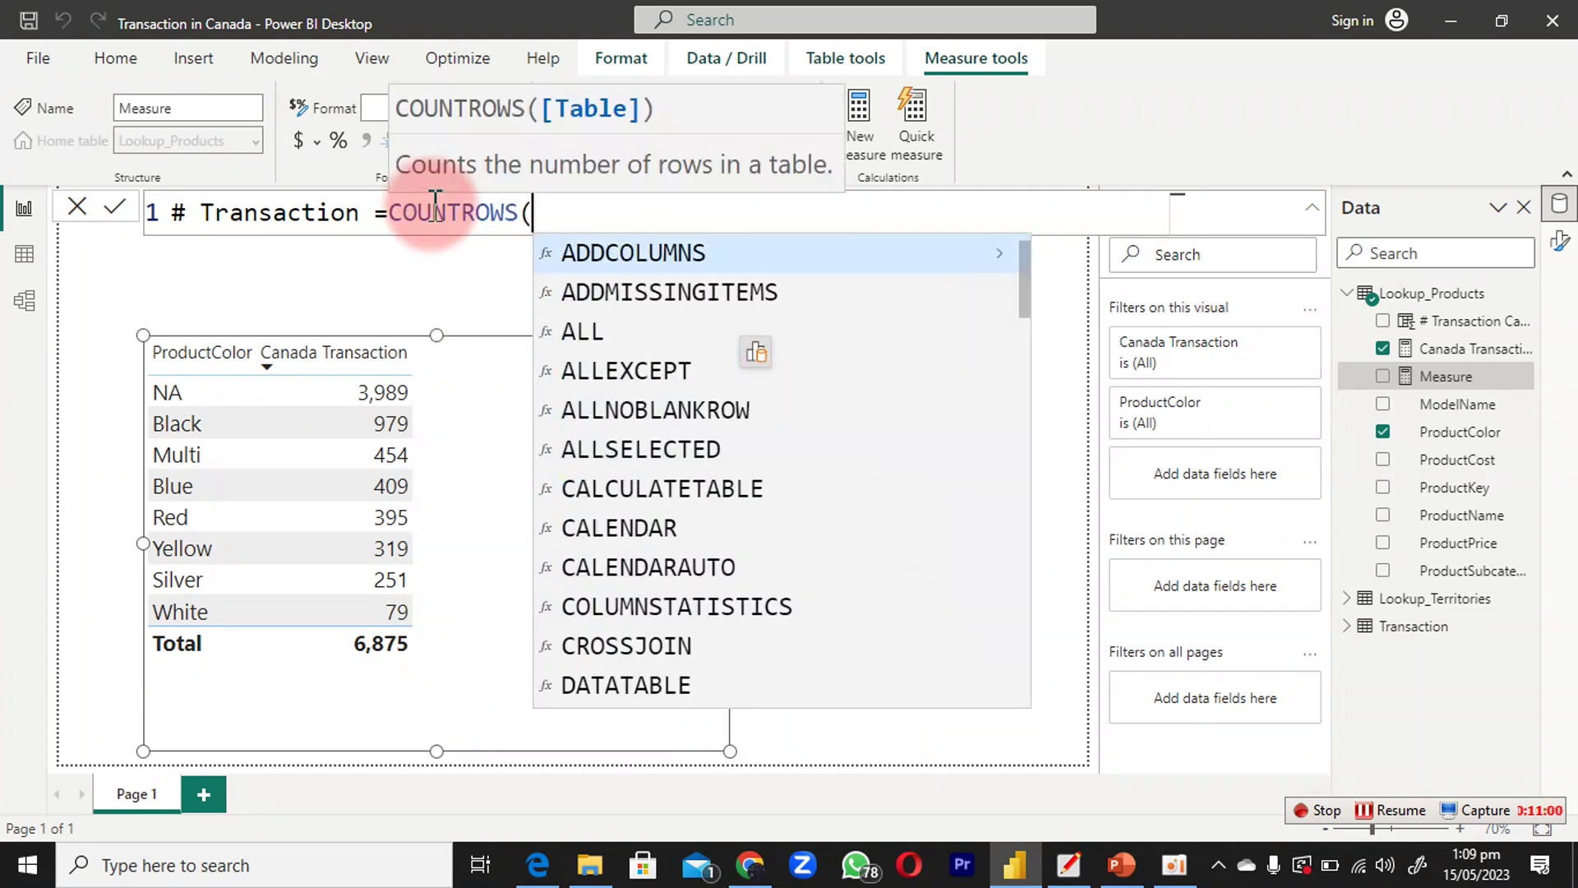
text(f)
key(BackSpace)
text(t)
key(Up)
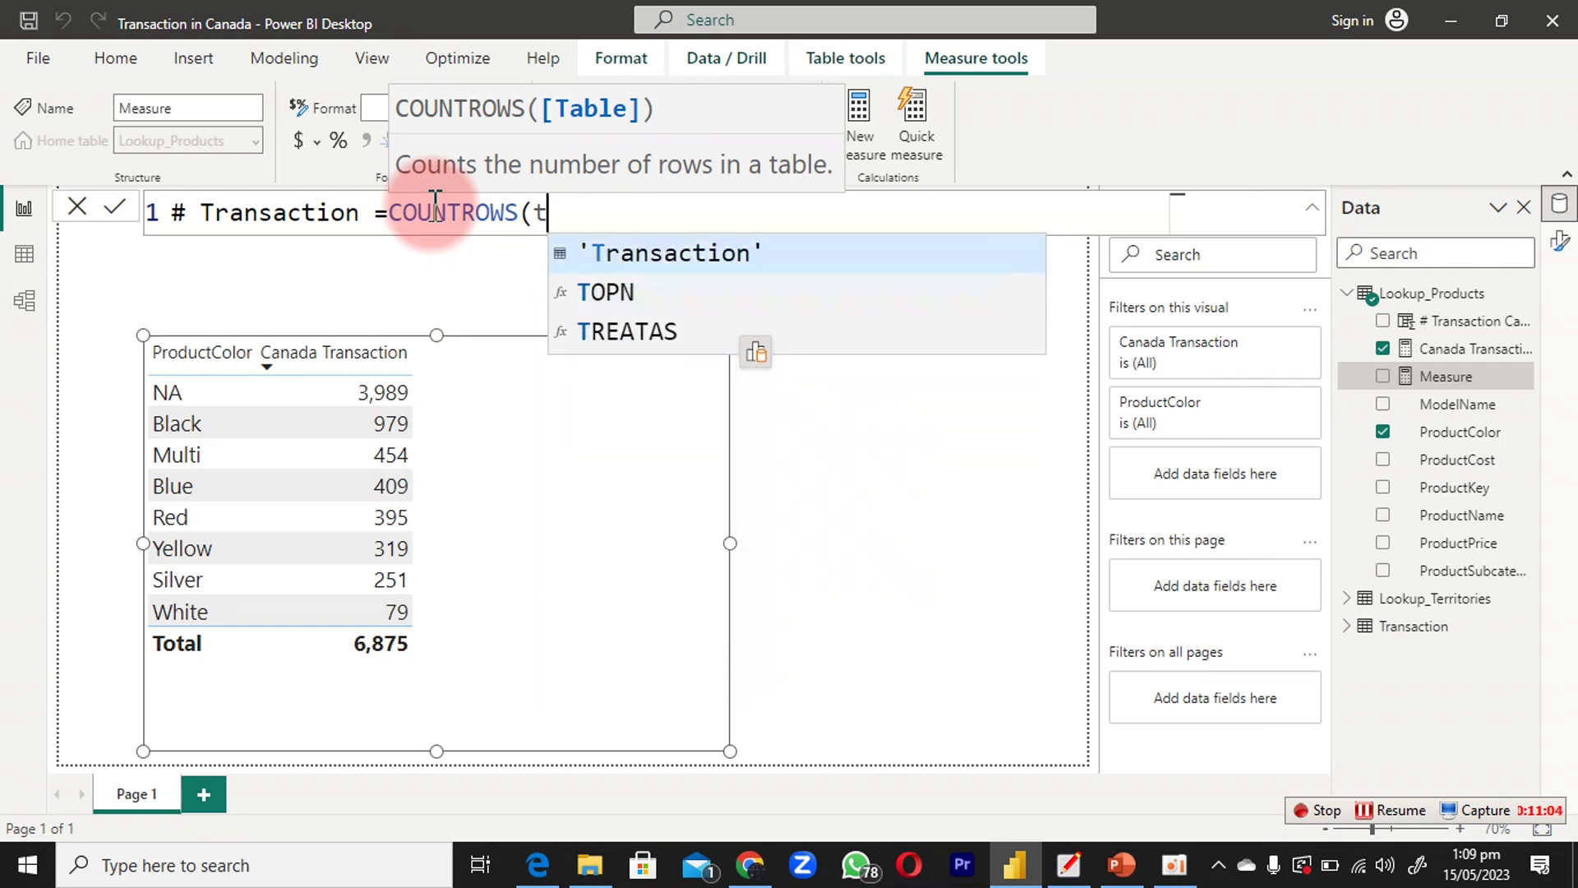
key(Tab)
text())
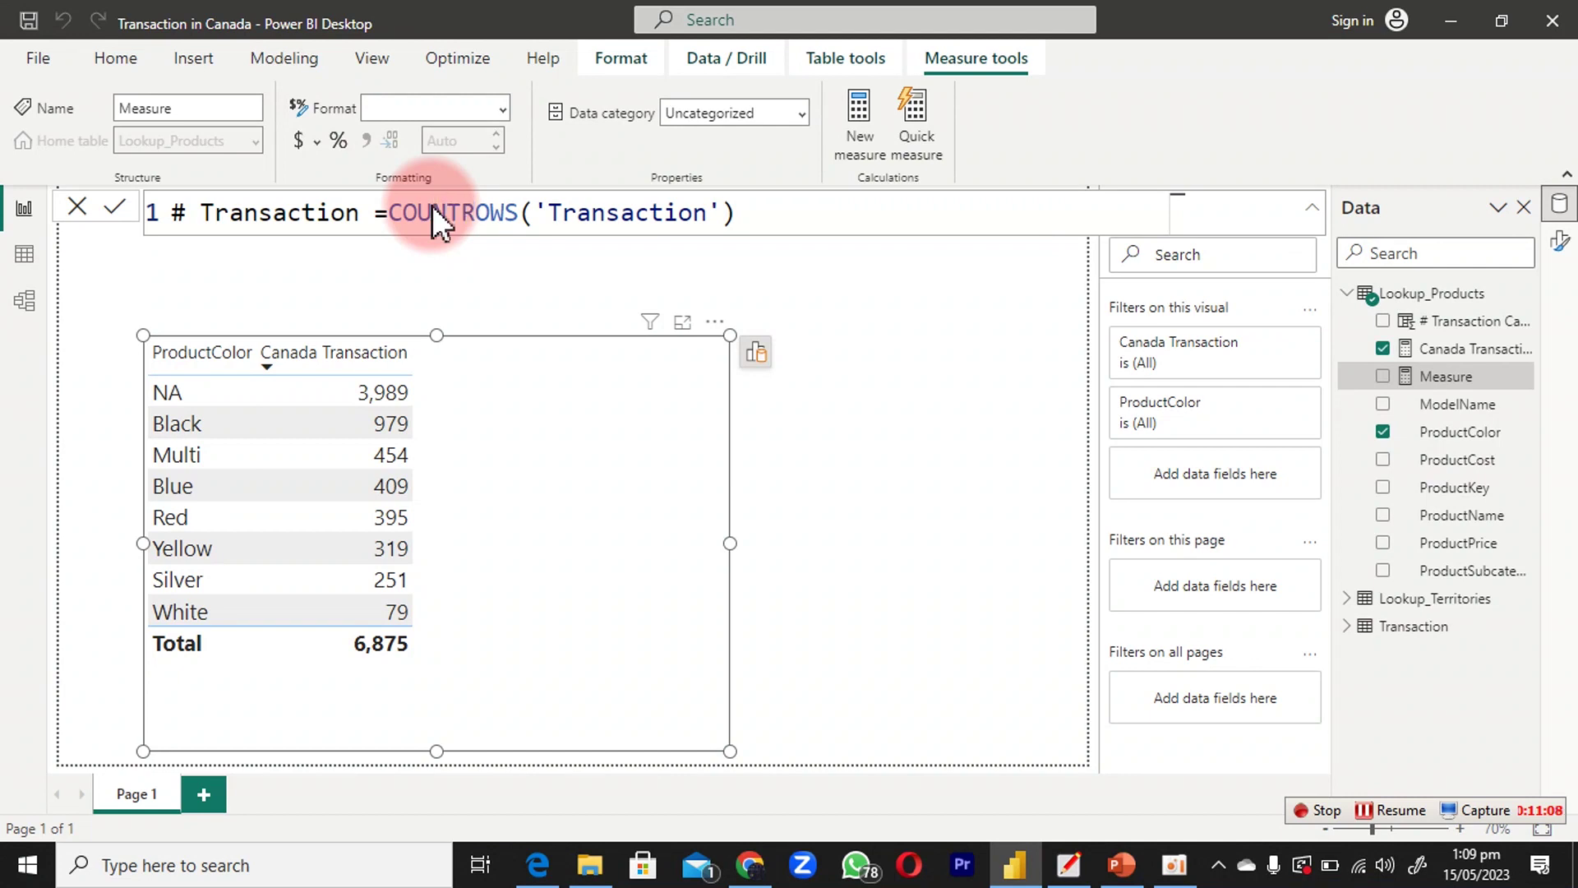
key(Return)
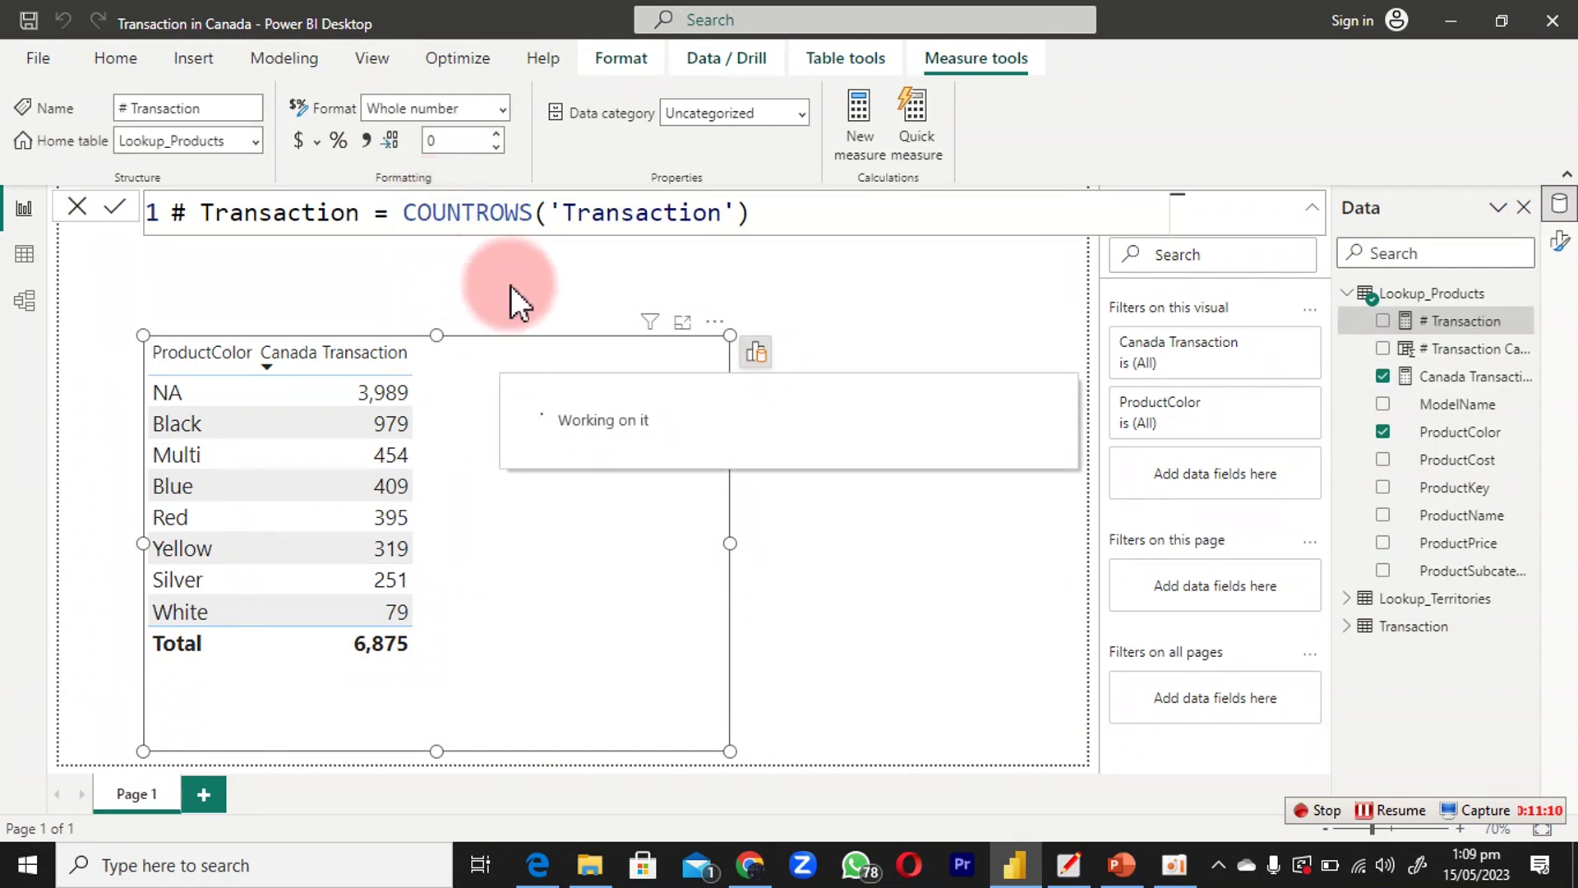
click(1382, 321)
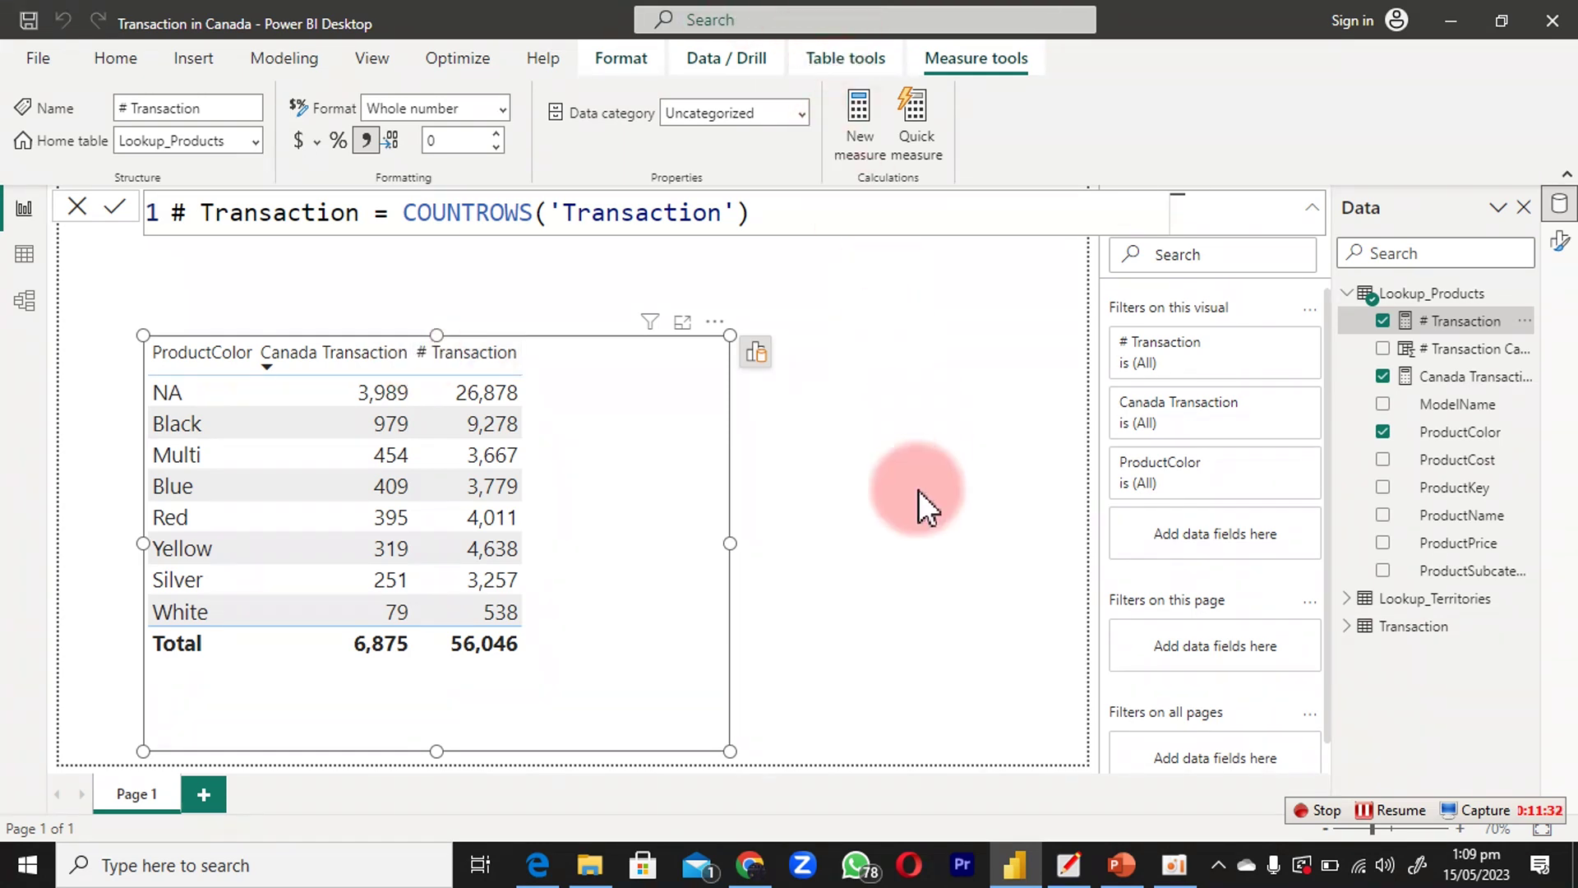
click(1068, 863)
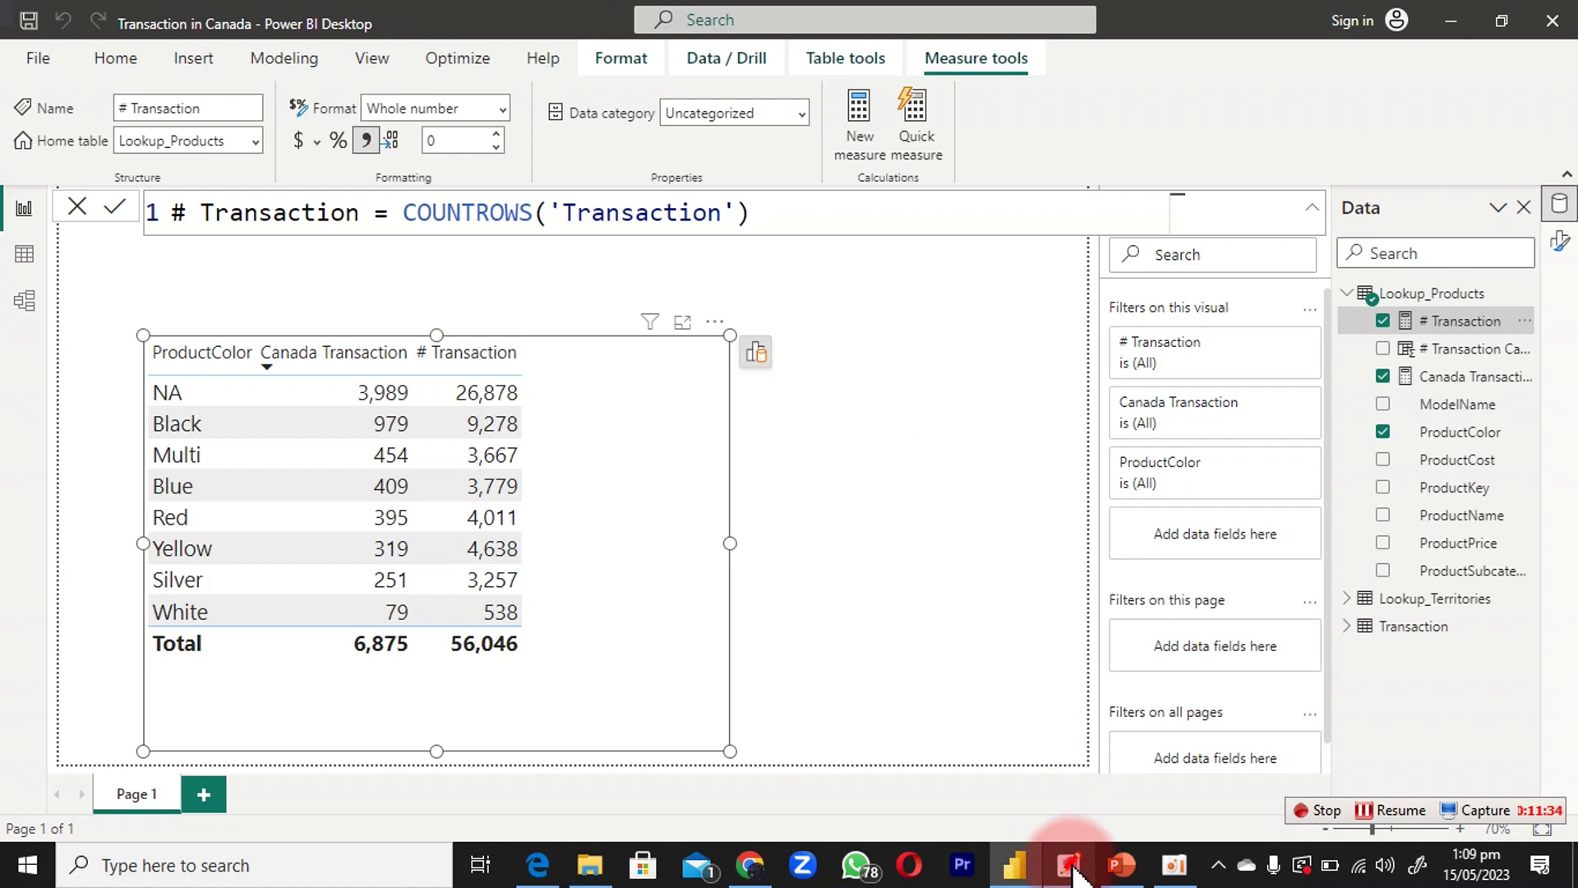
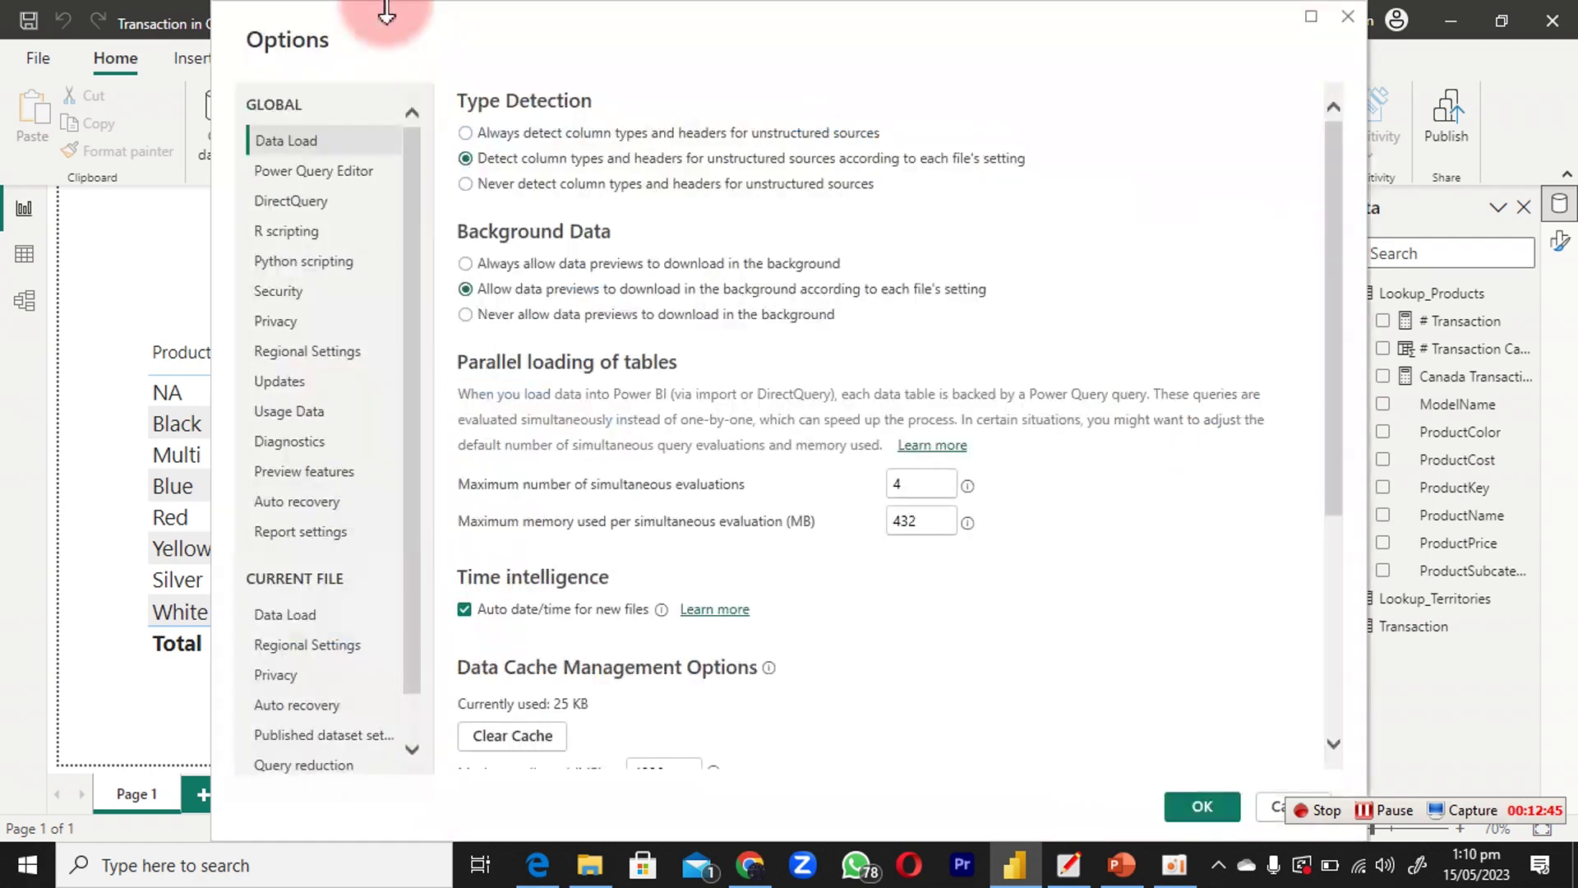
Review the global and current-file regional settings in the options and close the dialog.
click(319, 359)
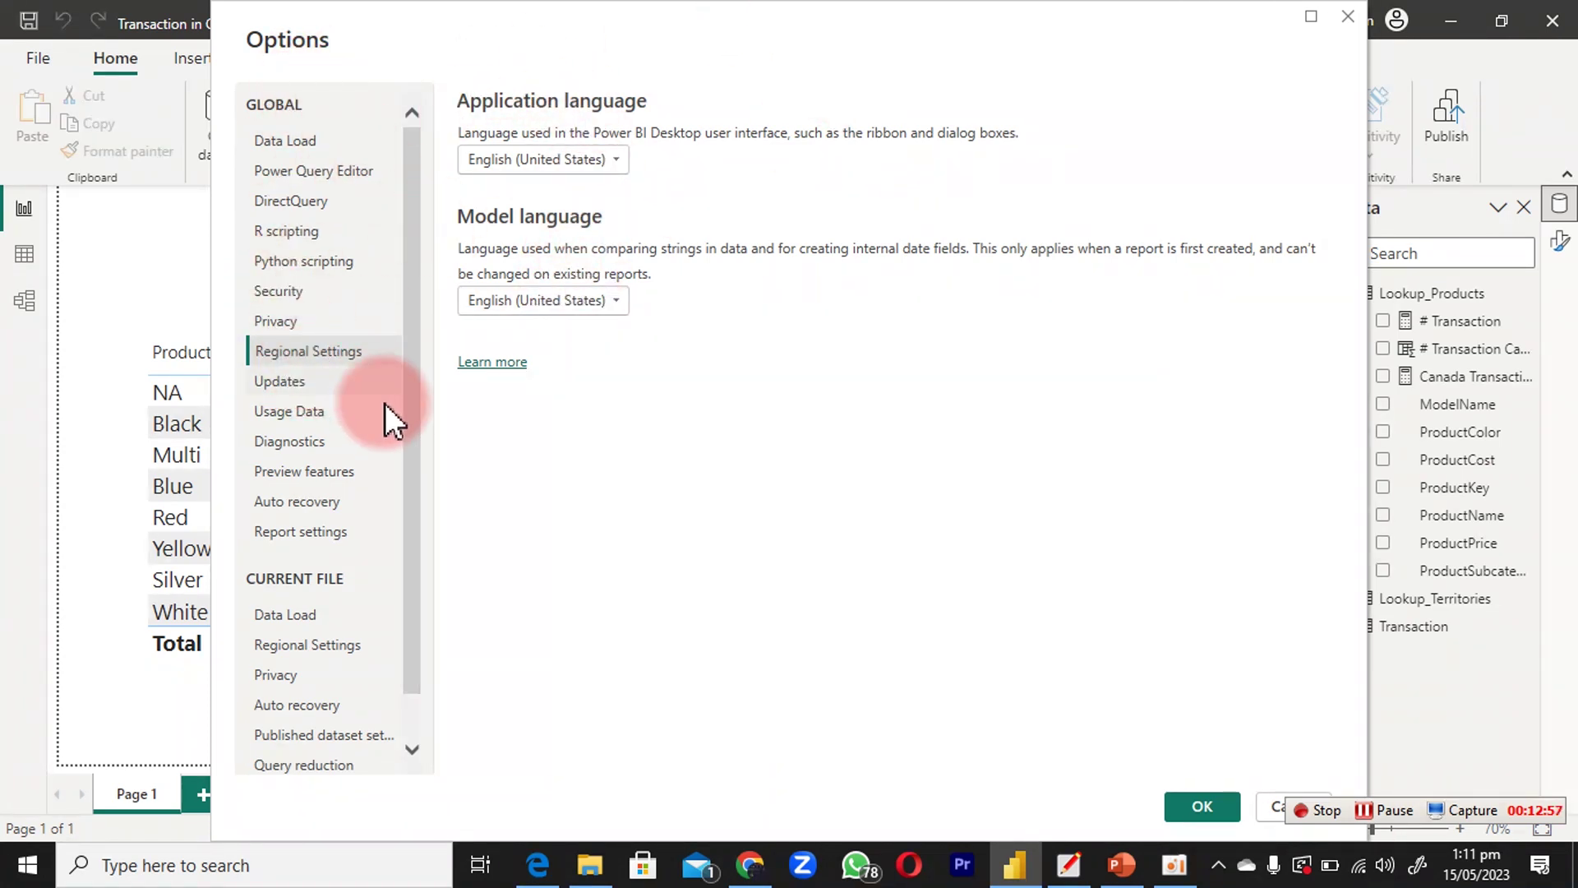
click(306, 650)
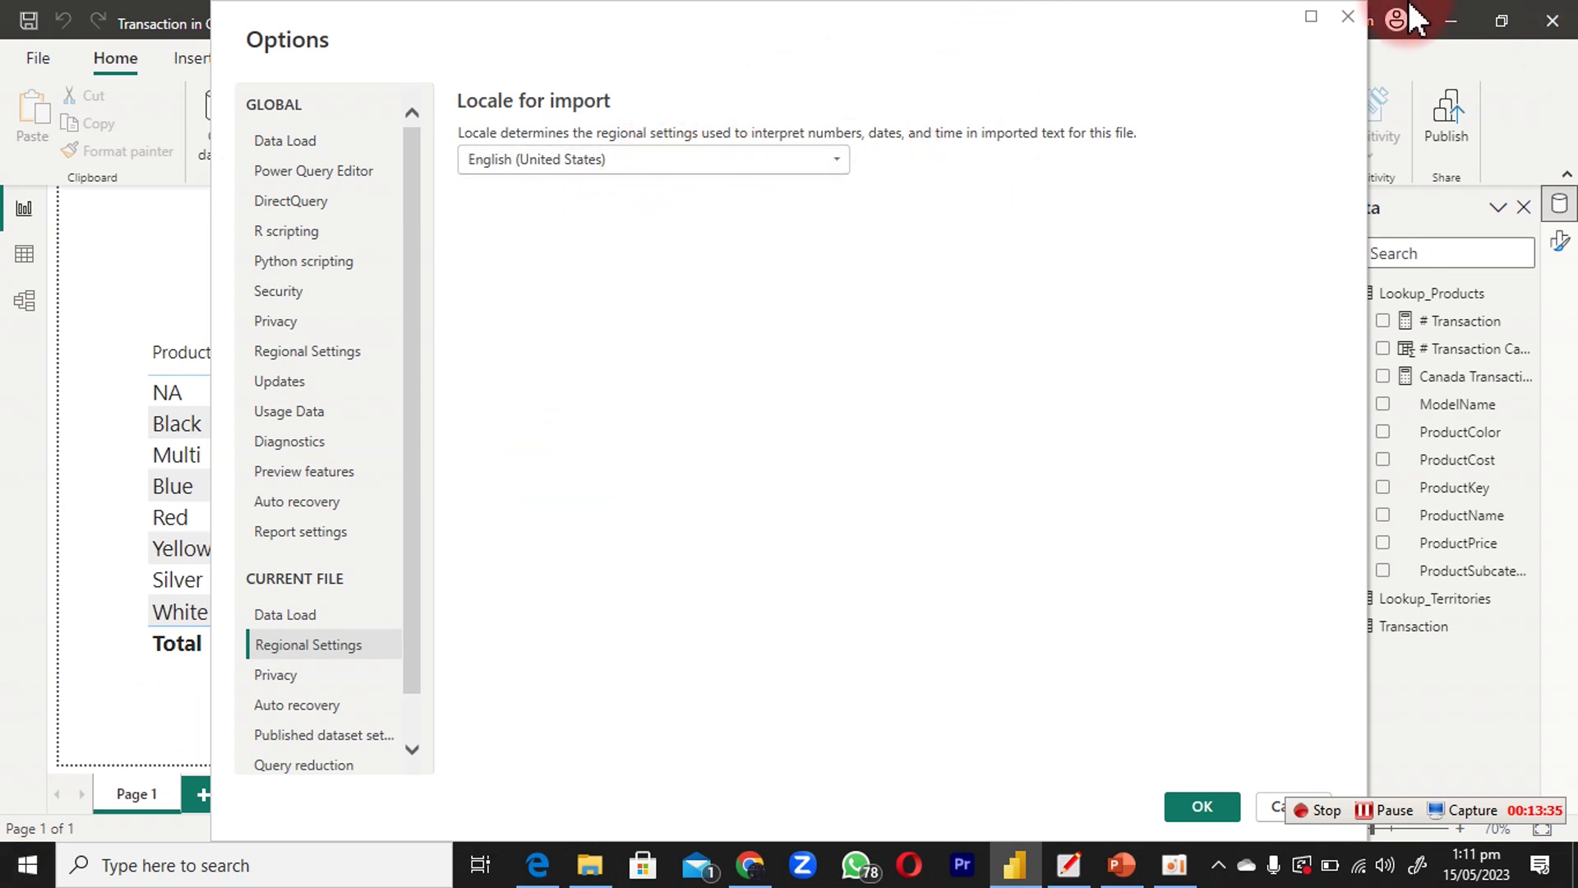
click(1348, 18)
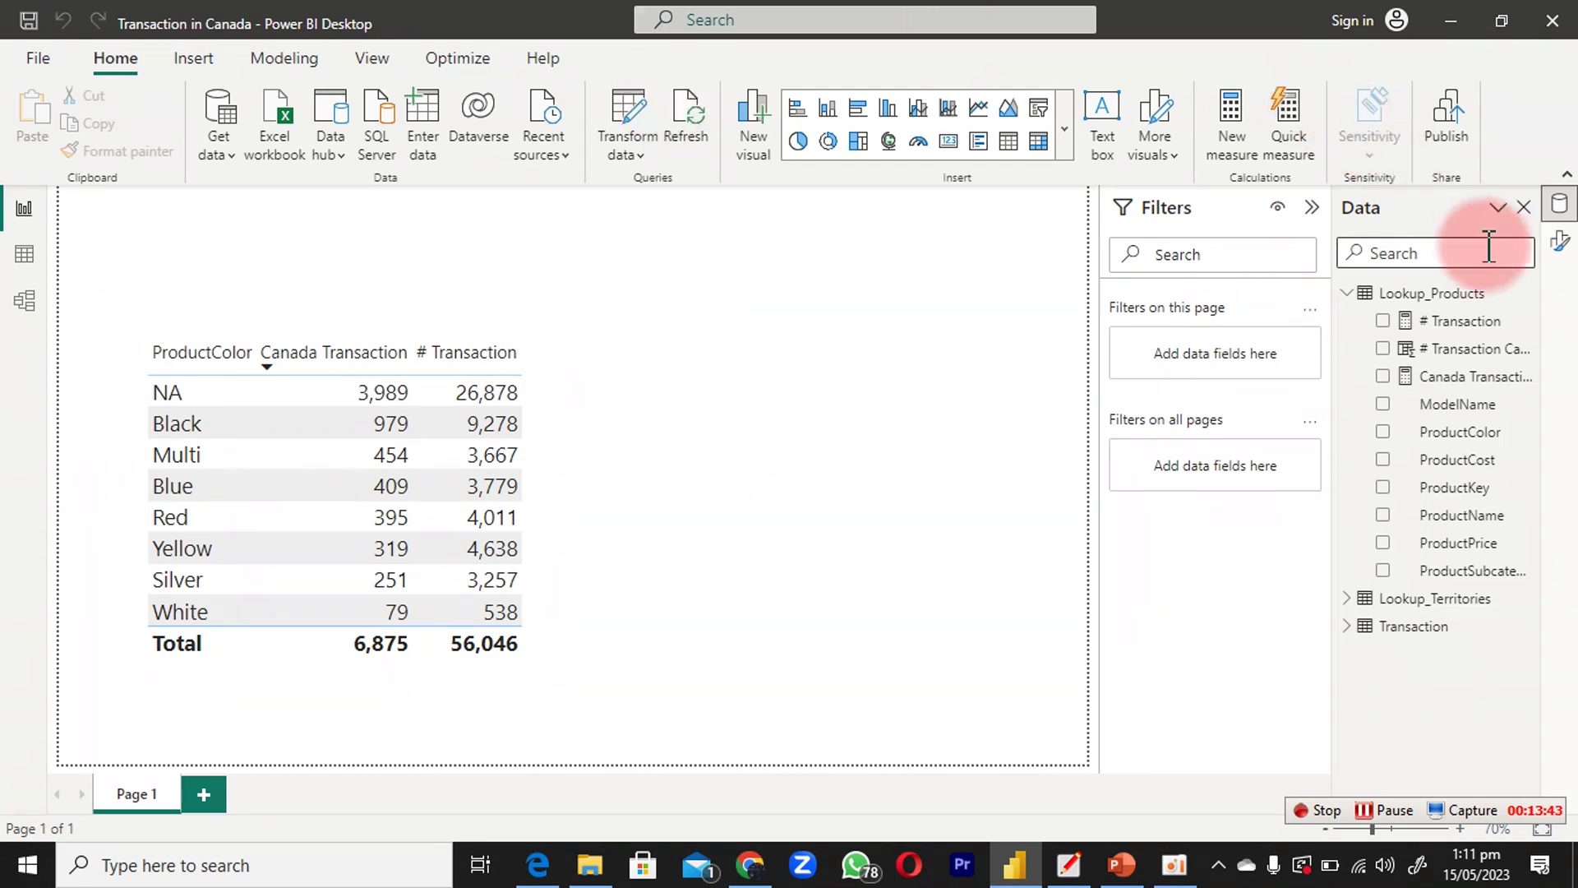
Replace ProductColor with Country from Lookup_Territories in the table visual's columns.
click(569, 393)
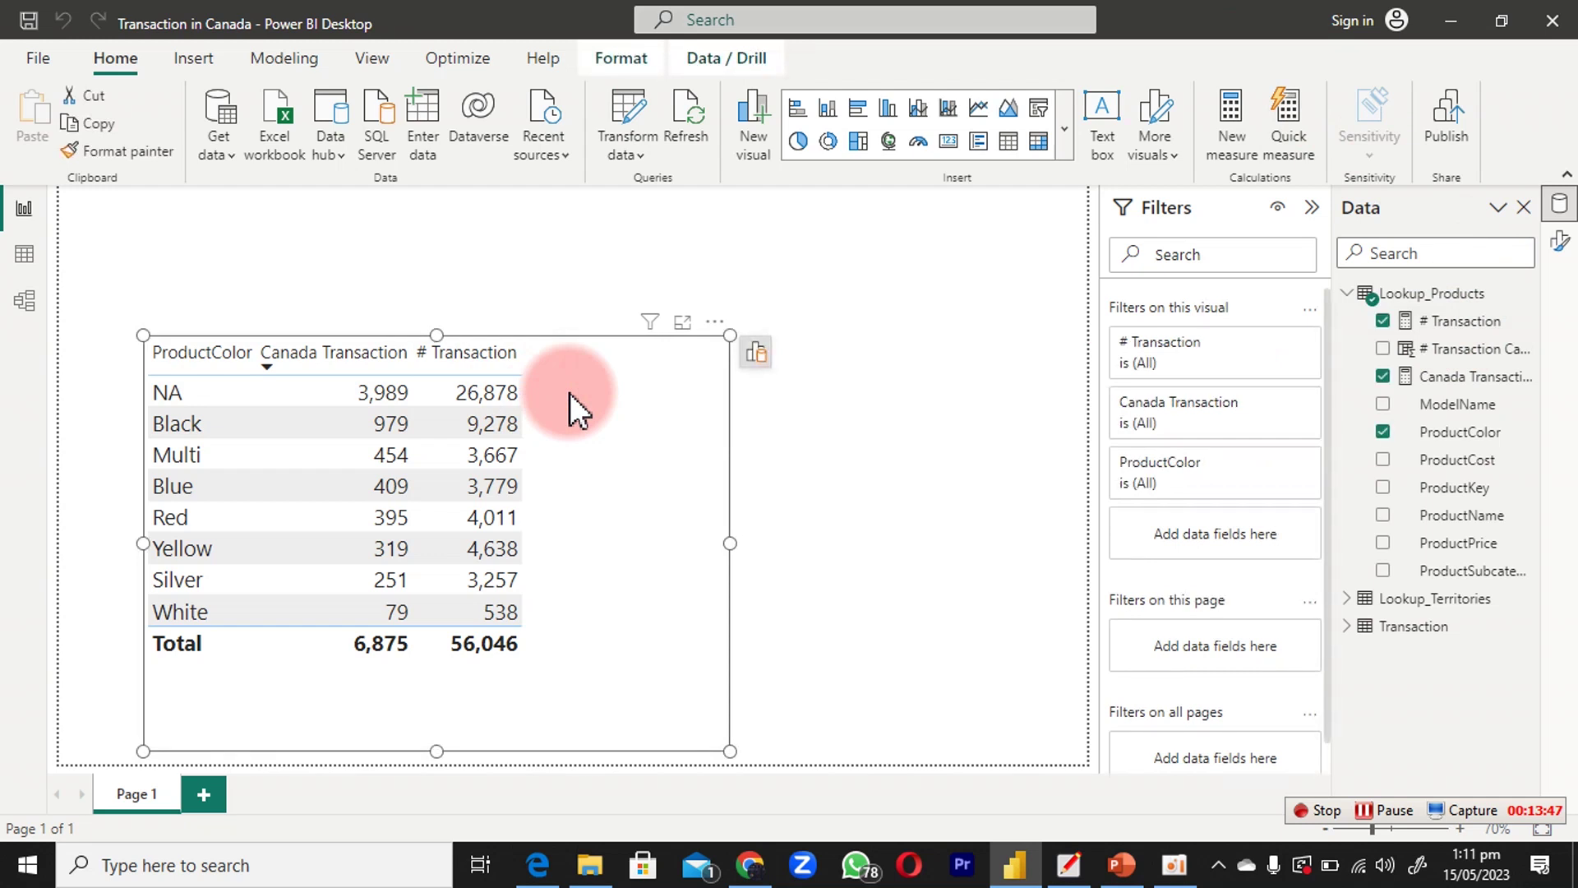
click(755, 354)
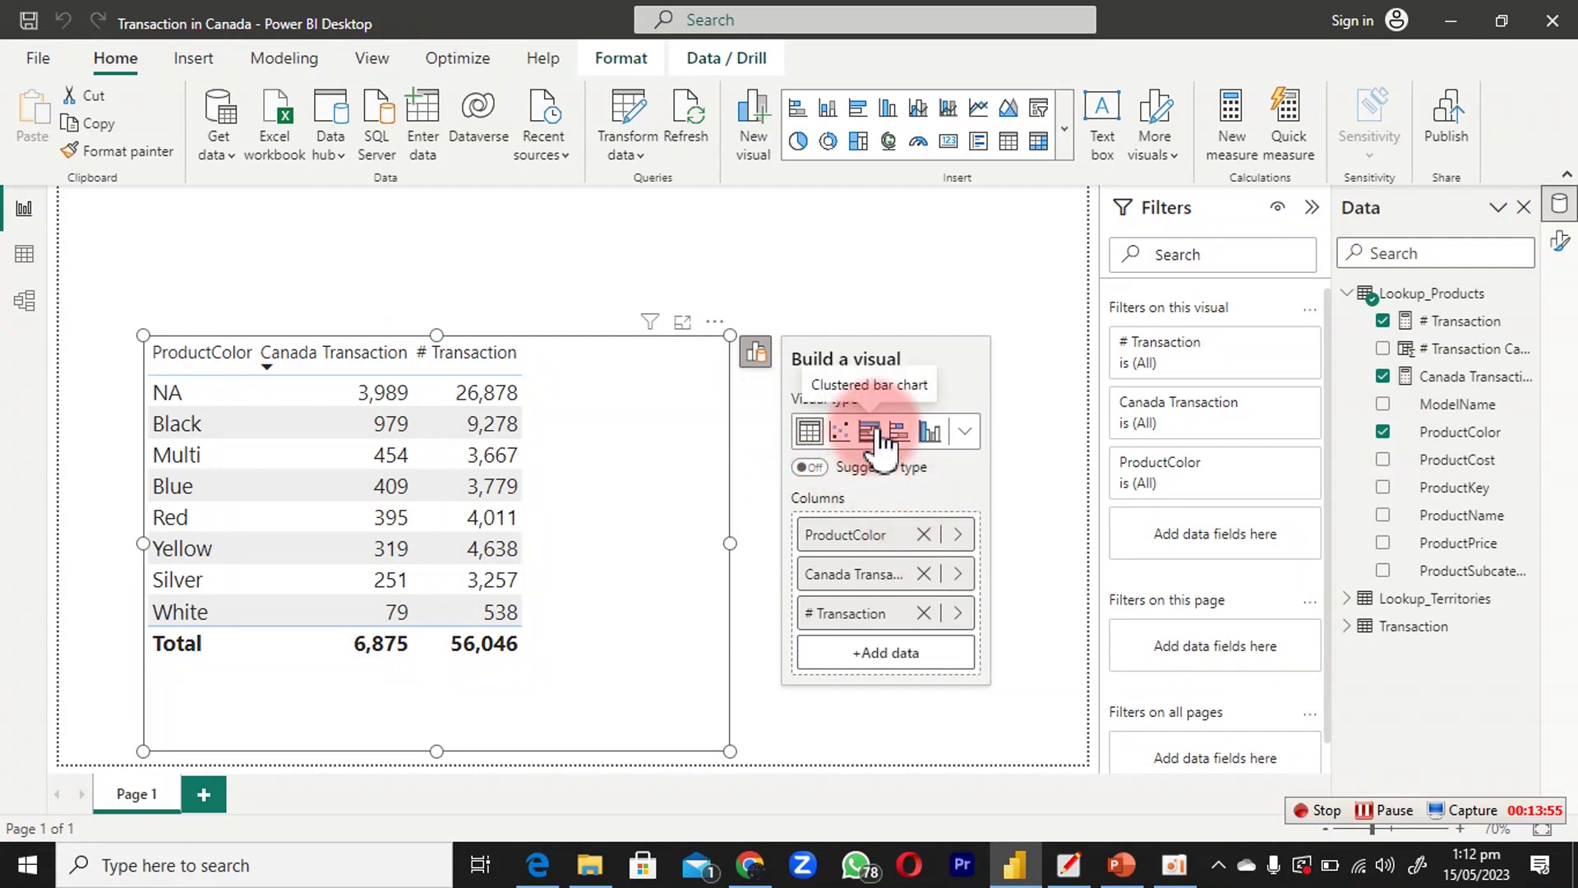
click(958, 535)
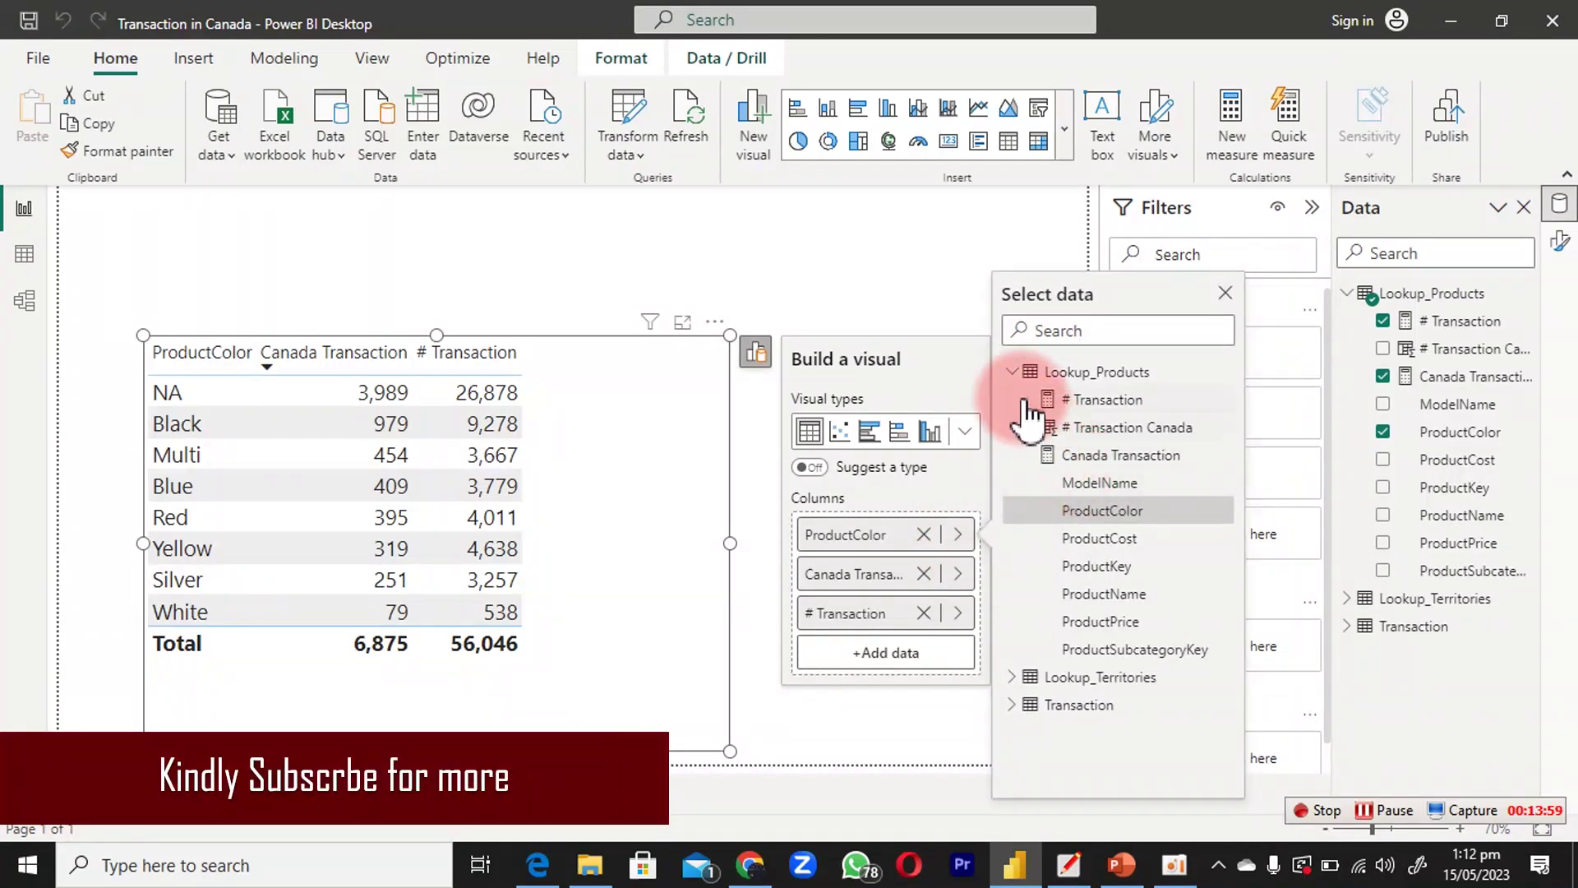
click(1012, 372)
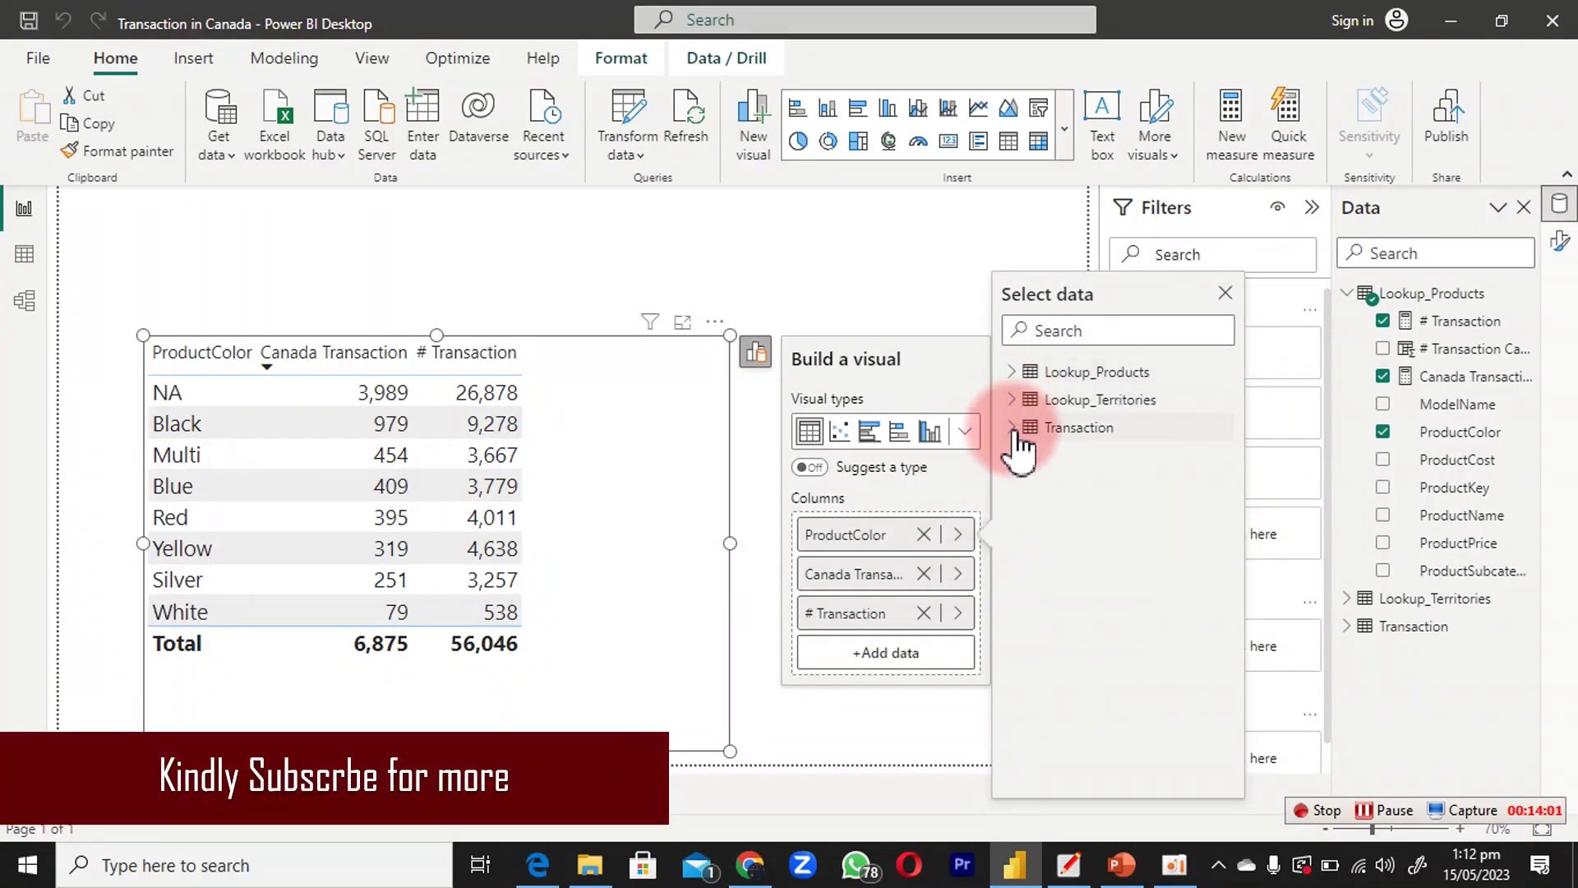
click(1015, 401)
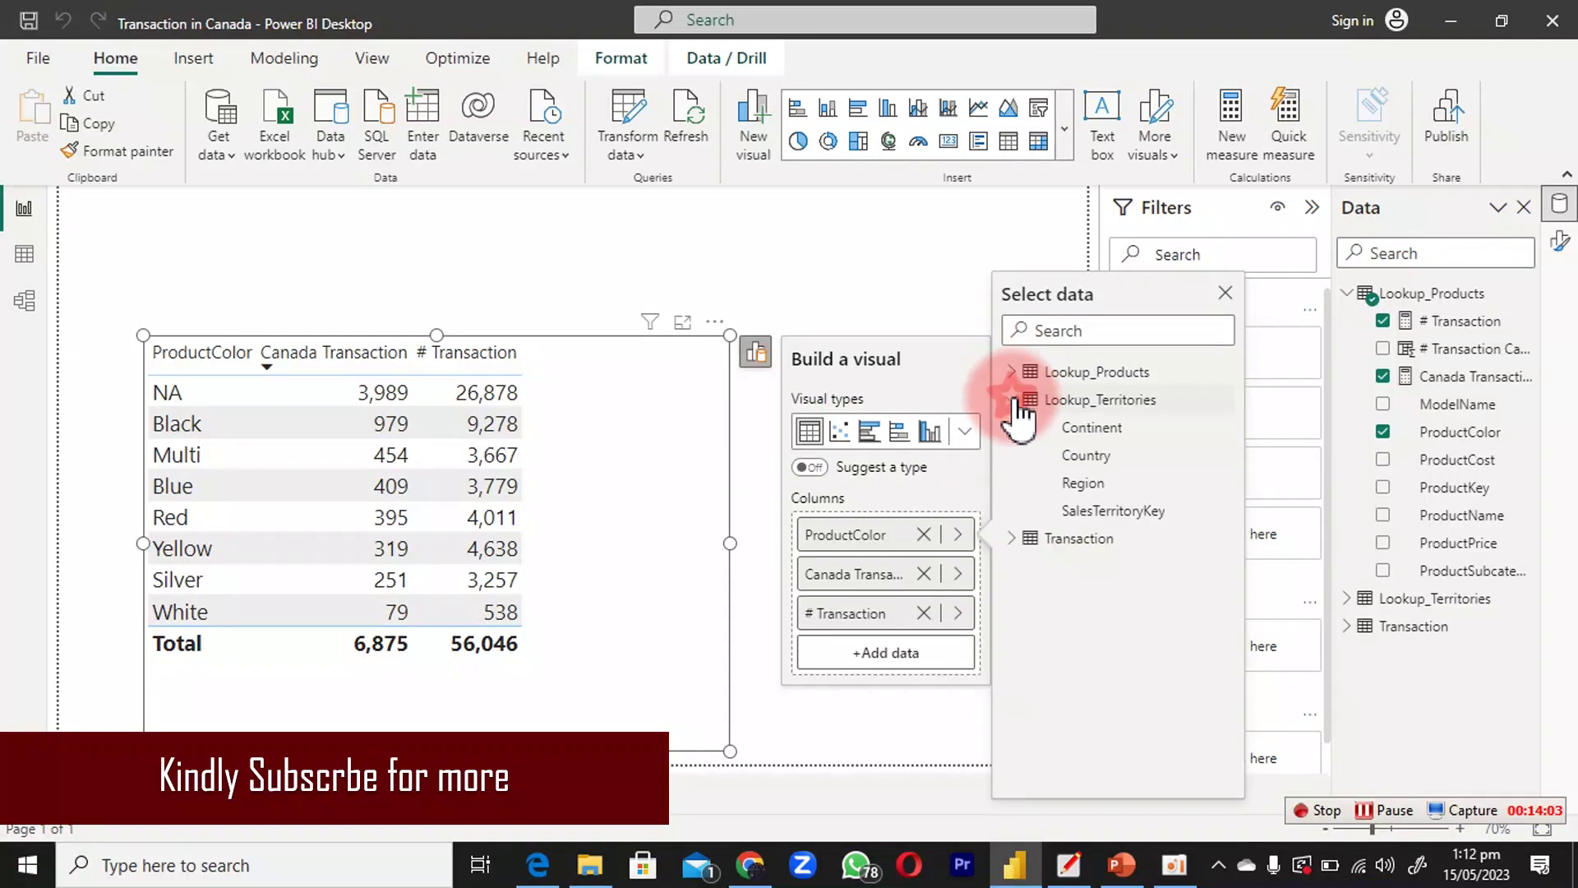
click(1085, 459)
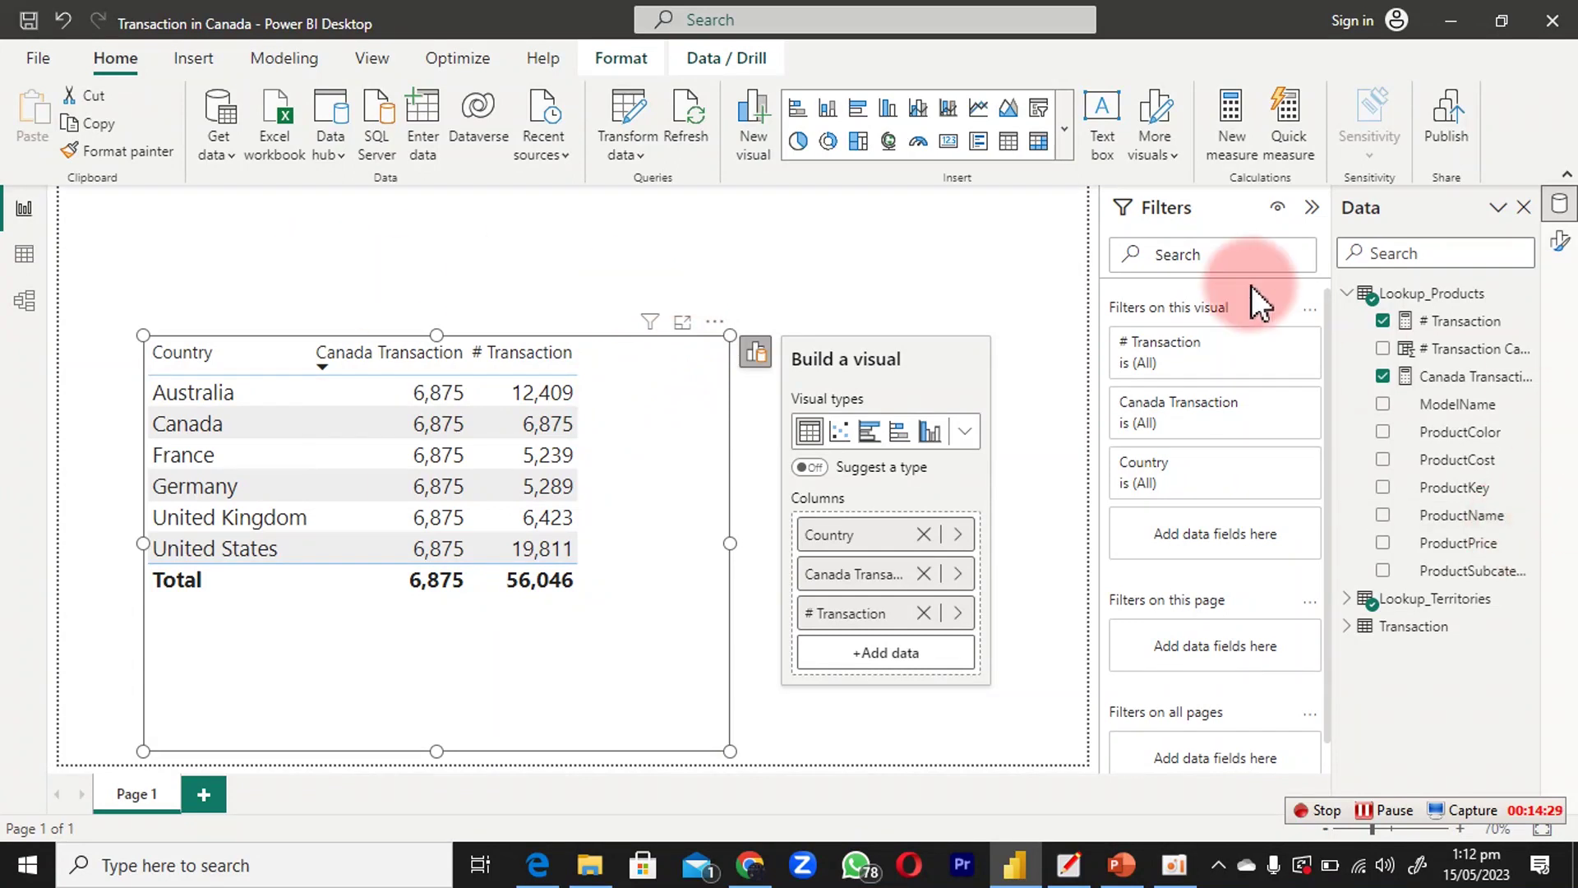
Create another new measure in Lookup_Products and name it # Canada Trans.
right_click(1467, 321)
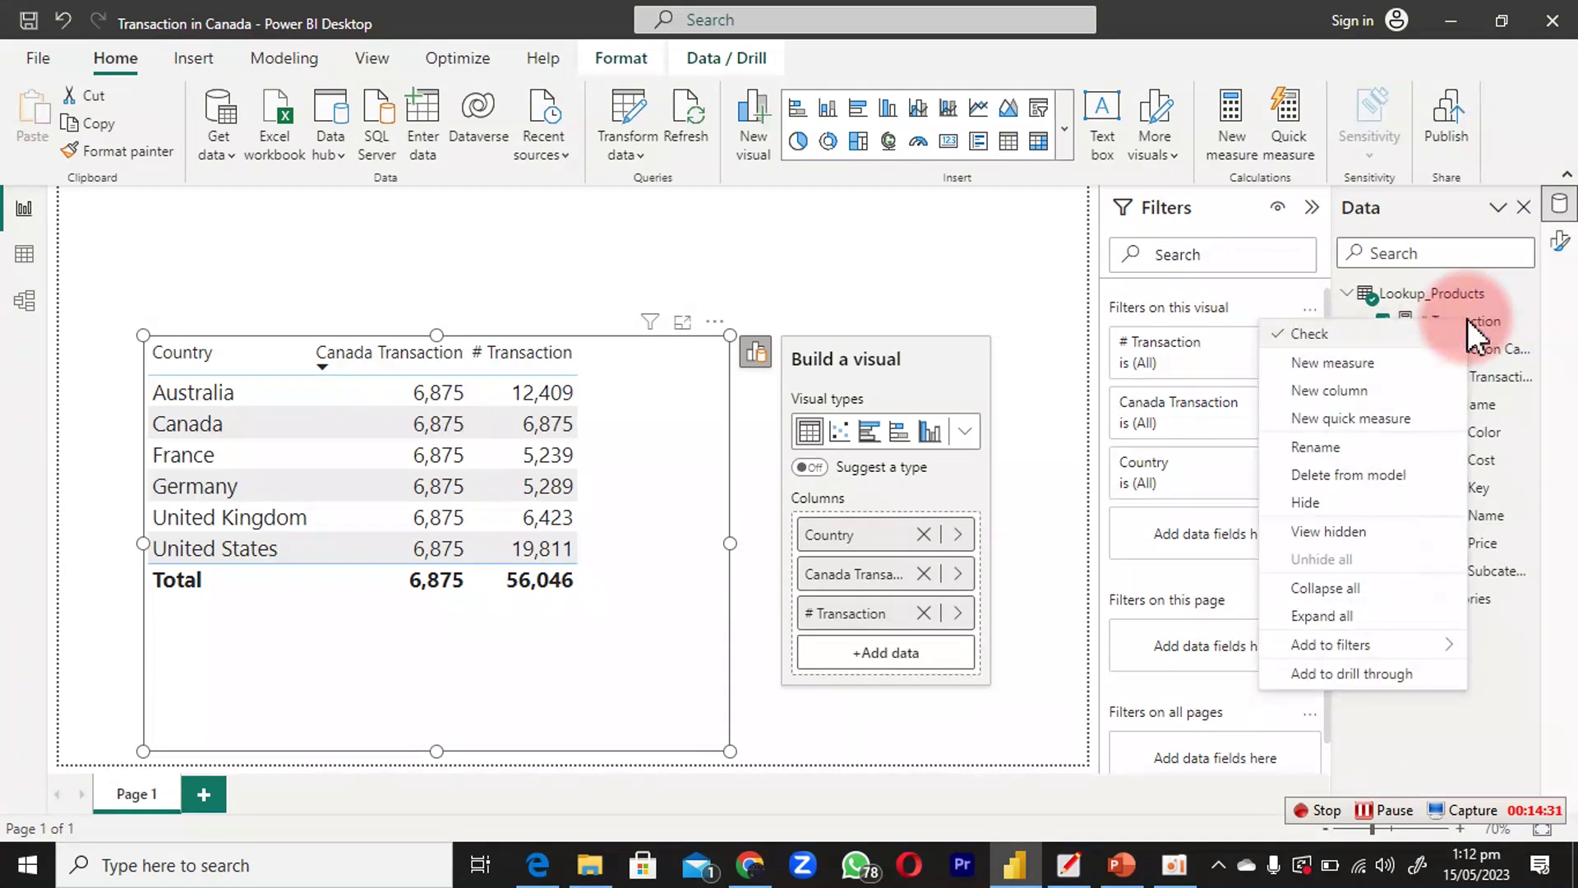
click(1350, 366)
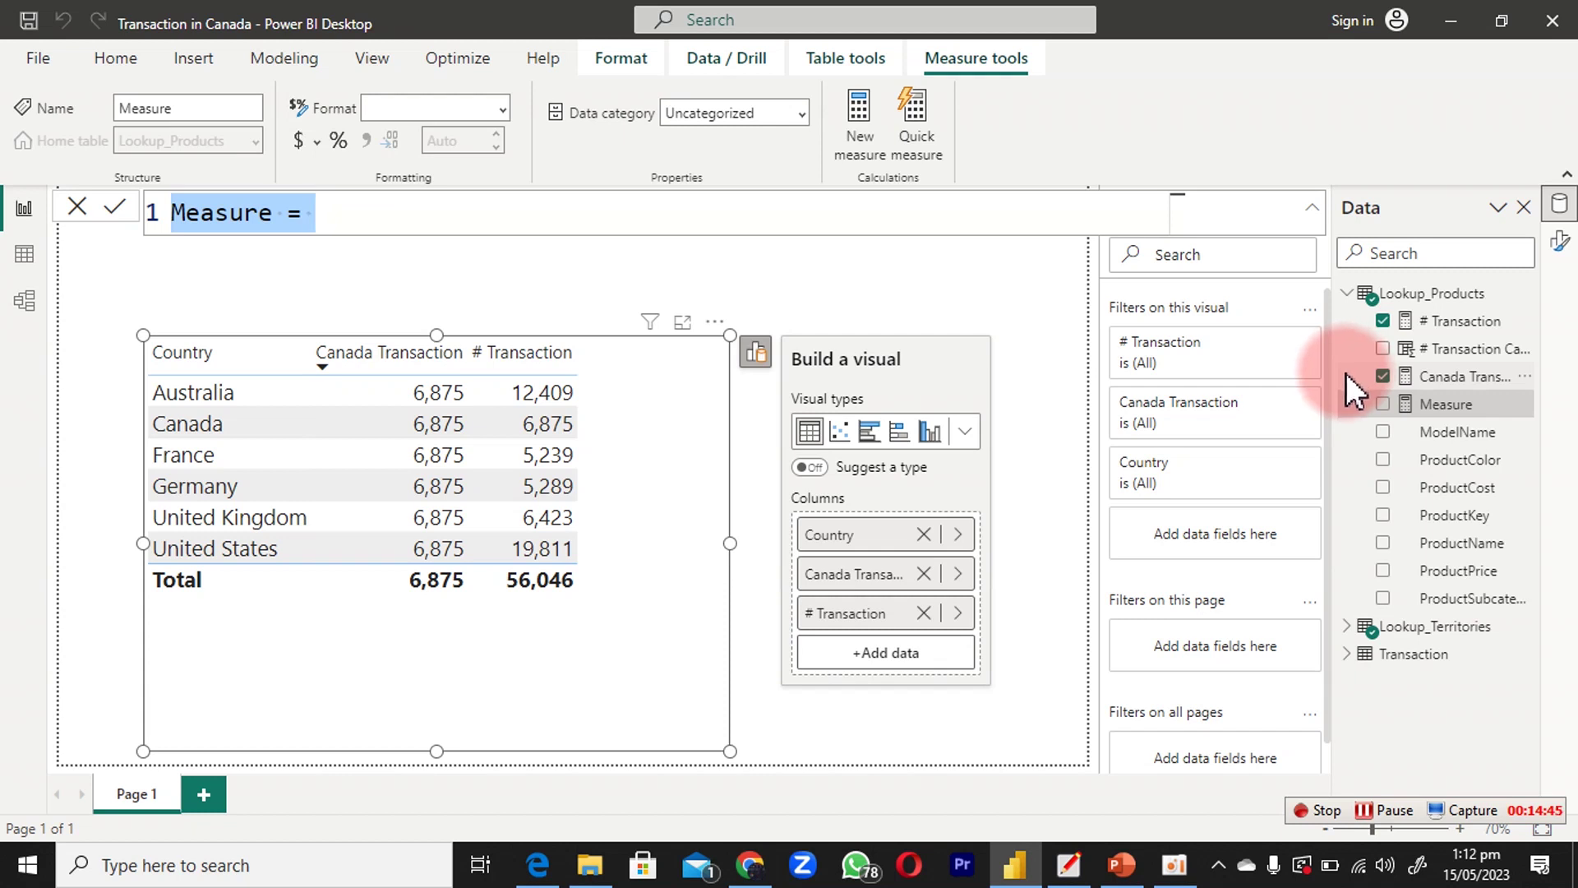
key(BackSpace)
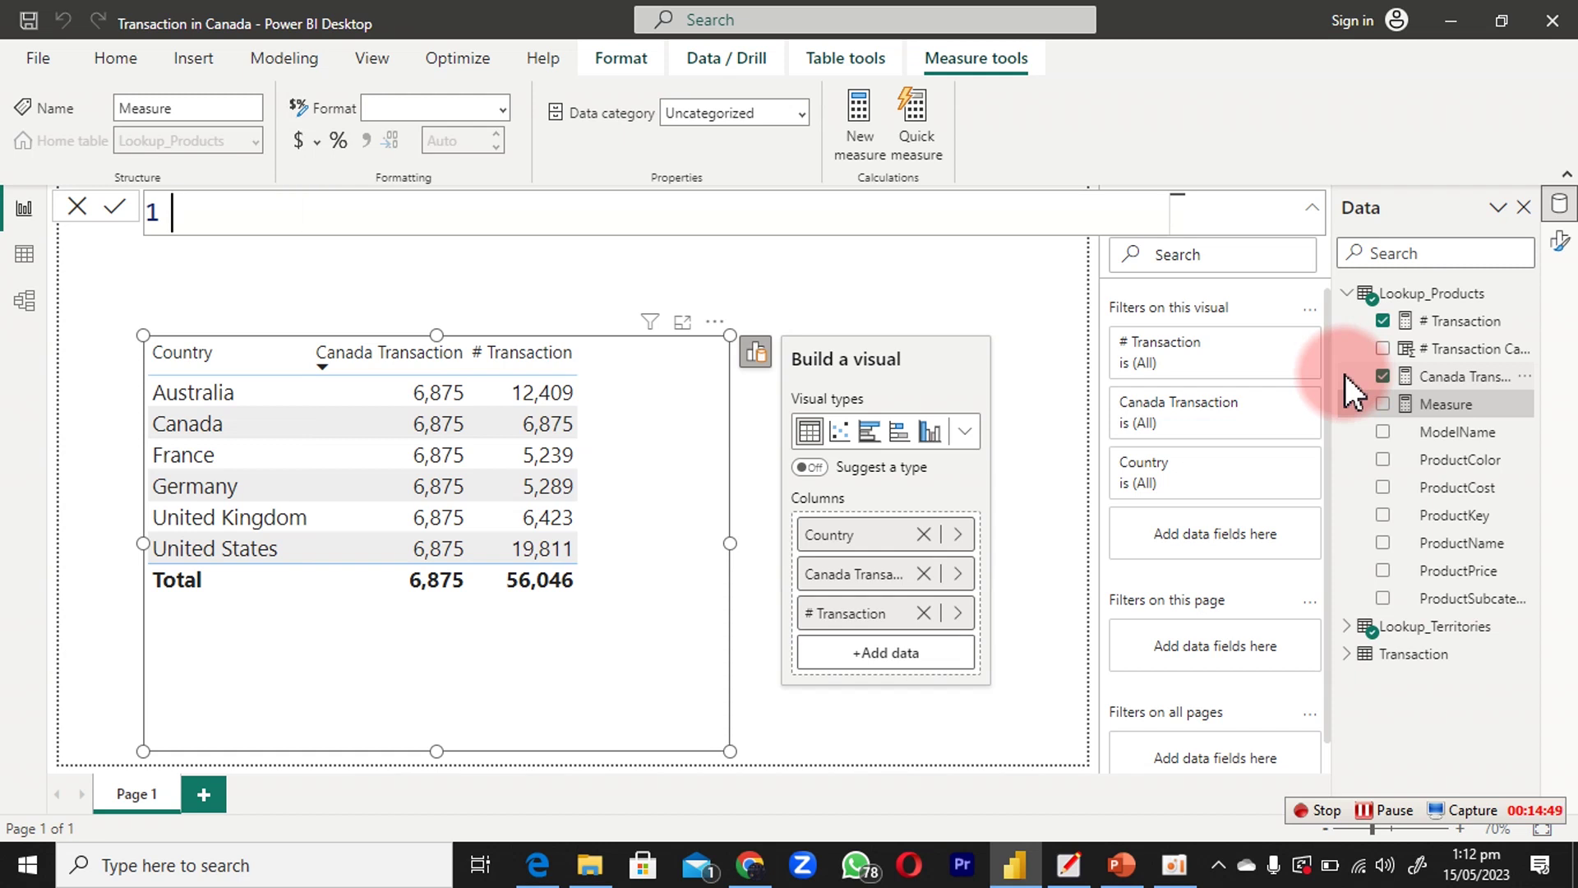
text(# Canada)
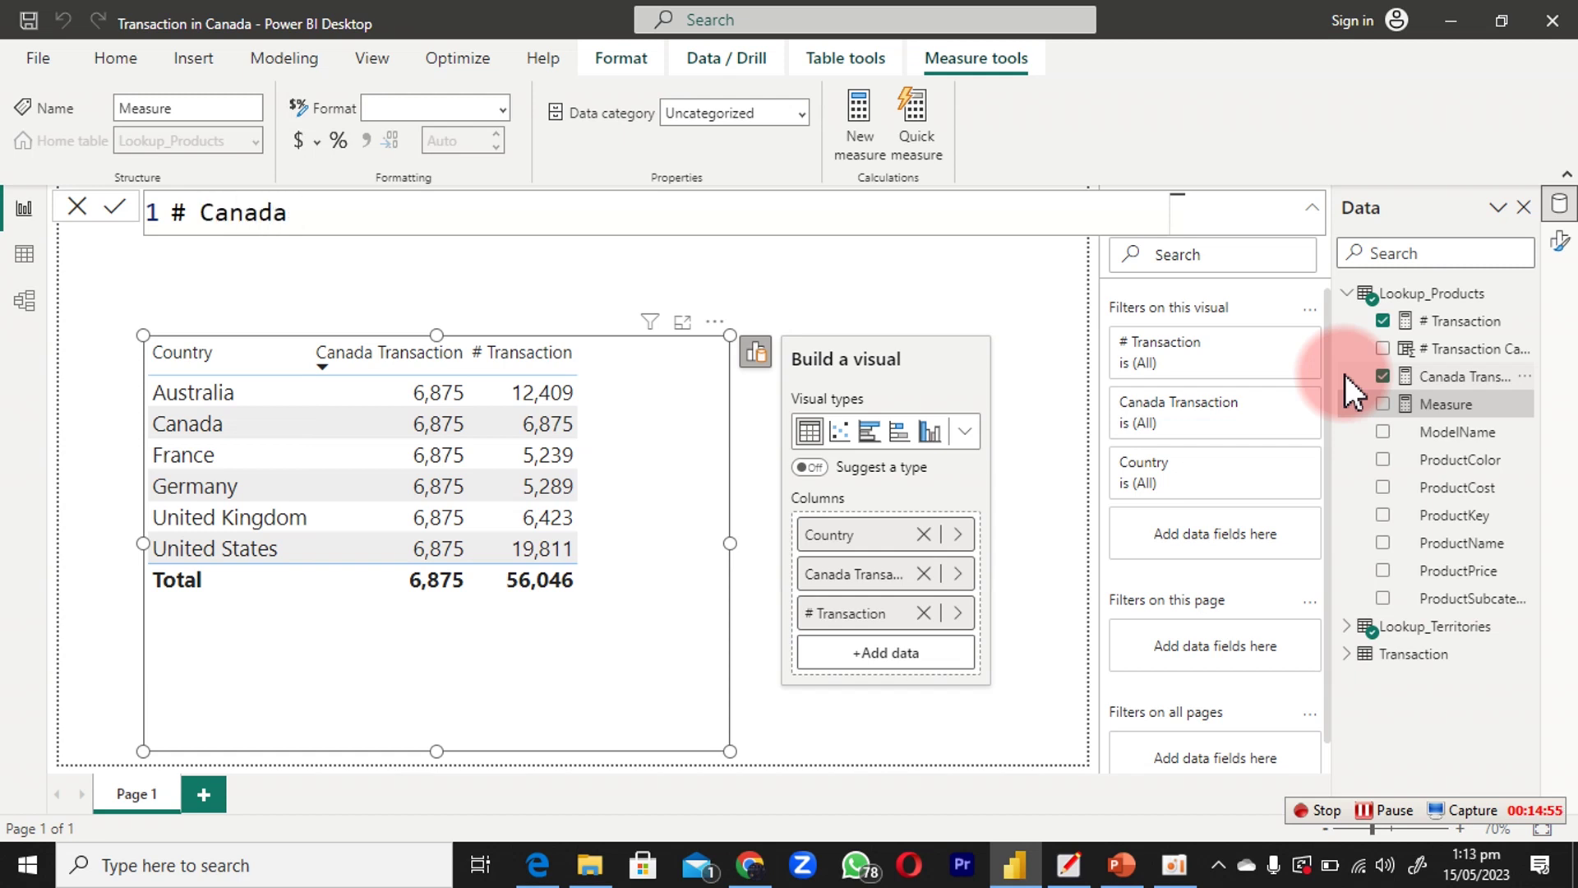
text( Trans =)
key(shift+Return)
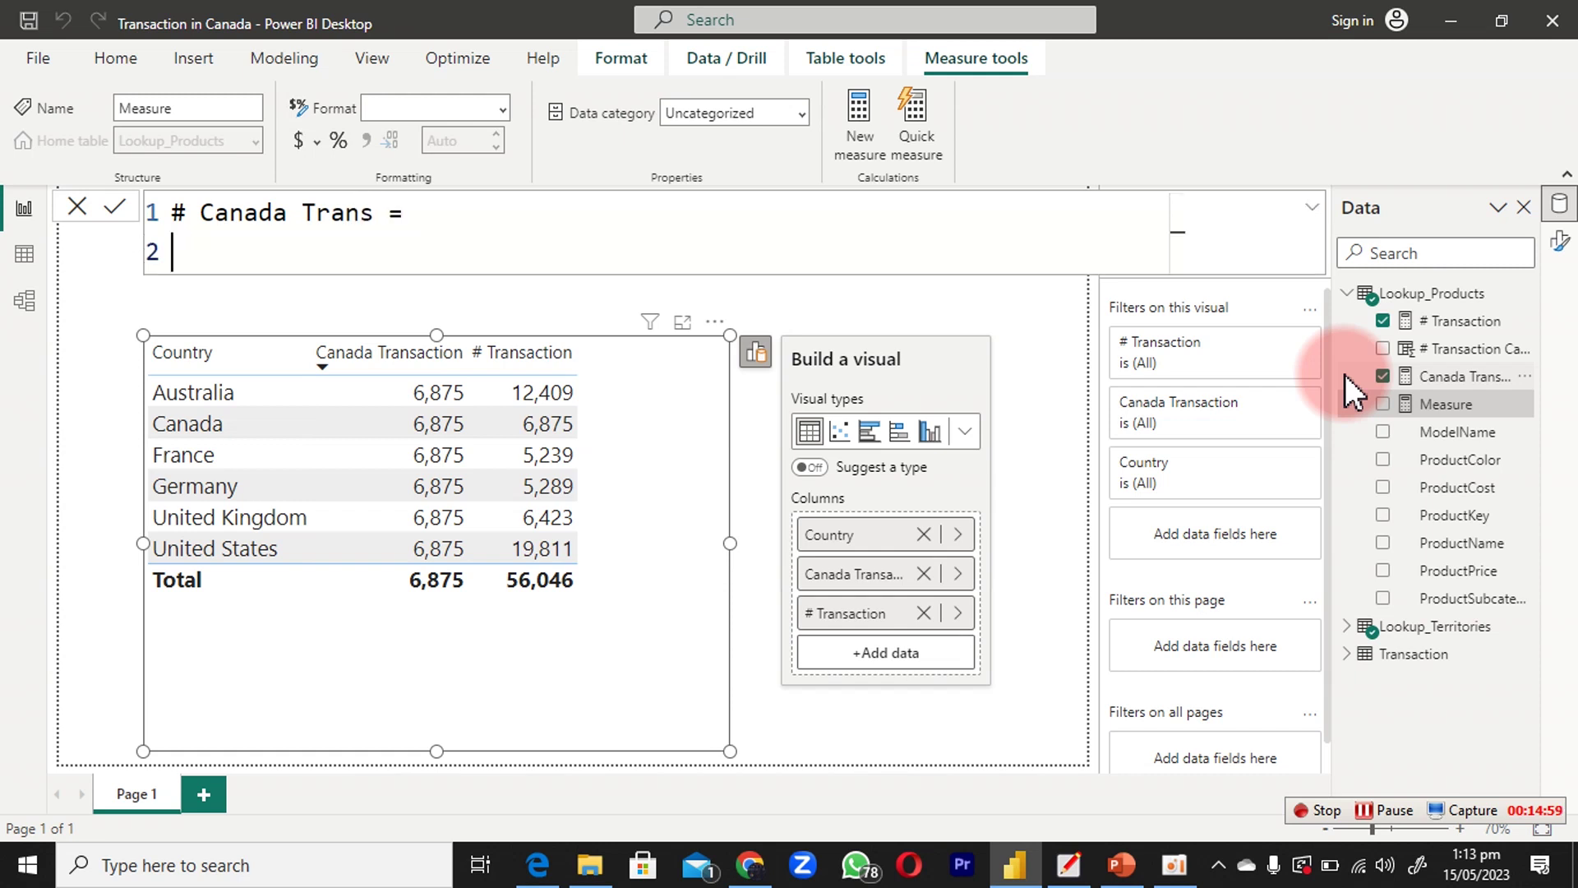
Start the # Canada Trans formula with CALCULATE, using the [# Transaction] measure as its expression.
key(Tab)
text(ca)
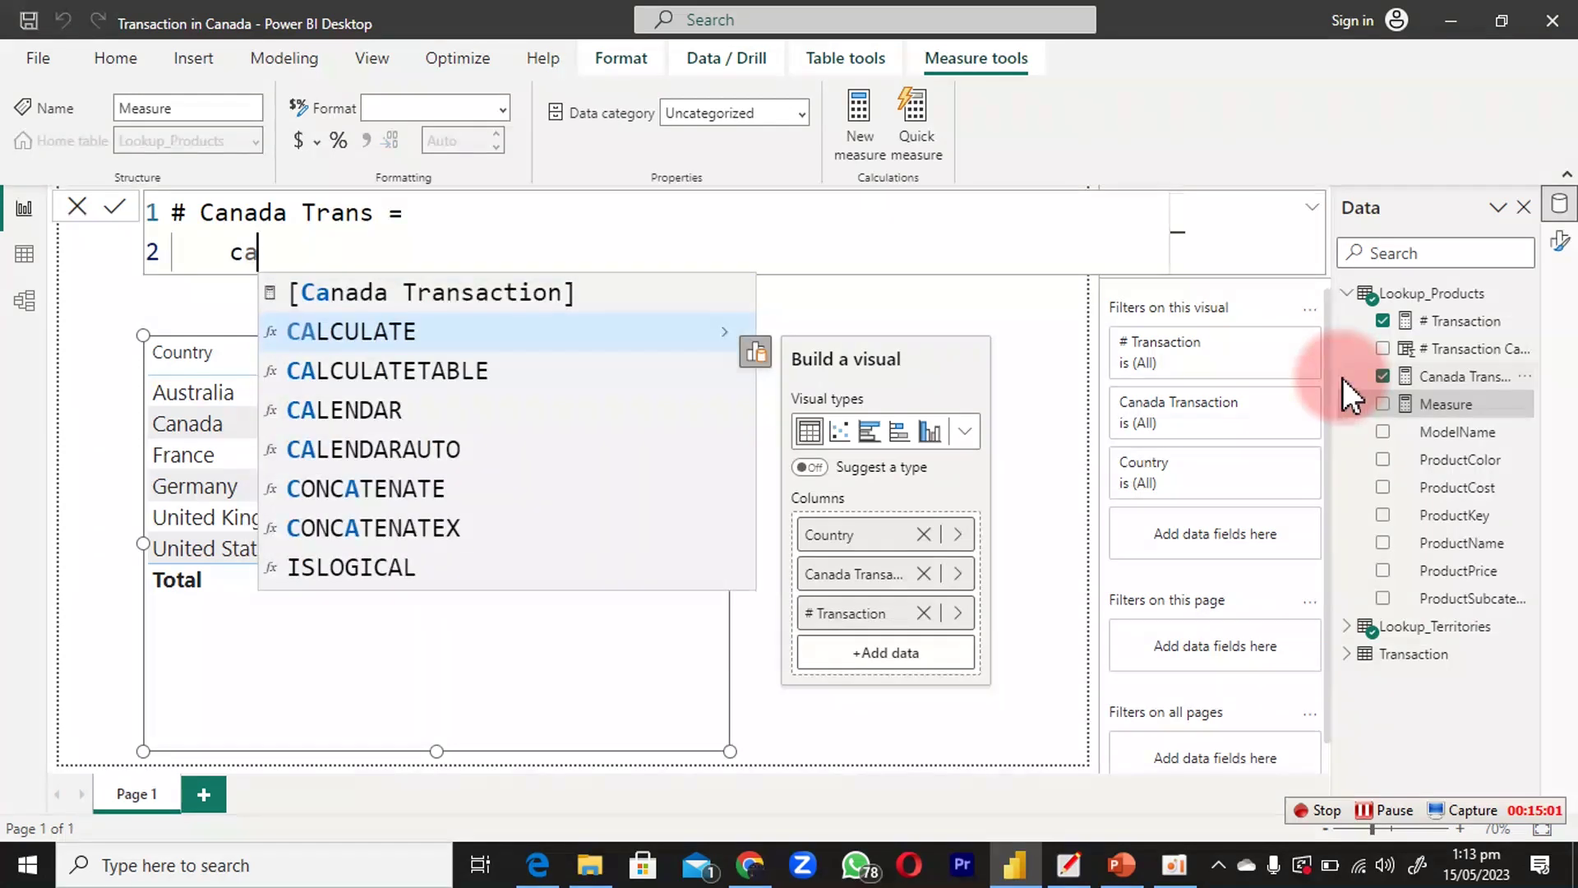
key(Tab)
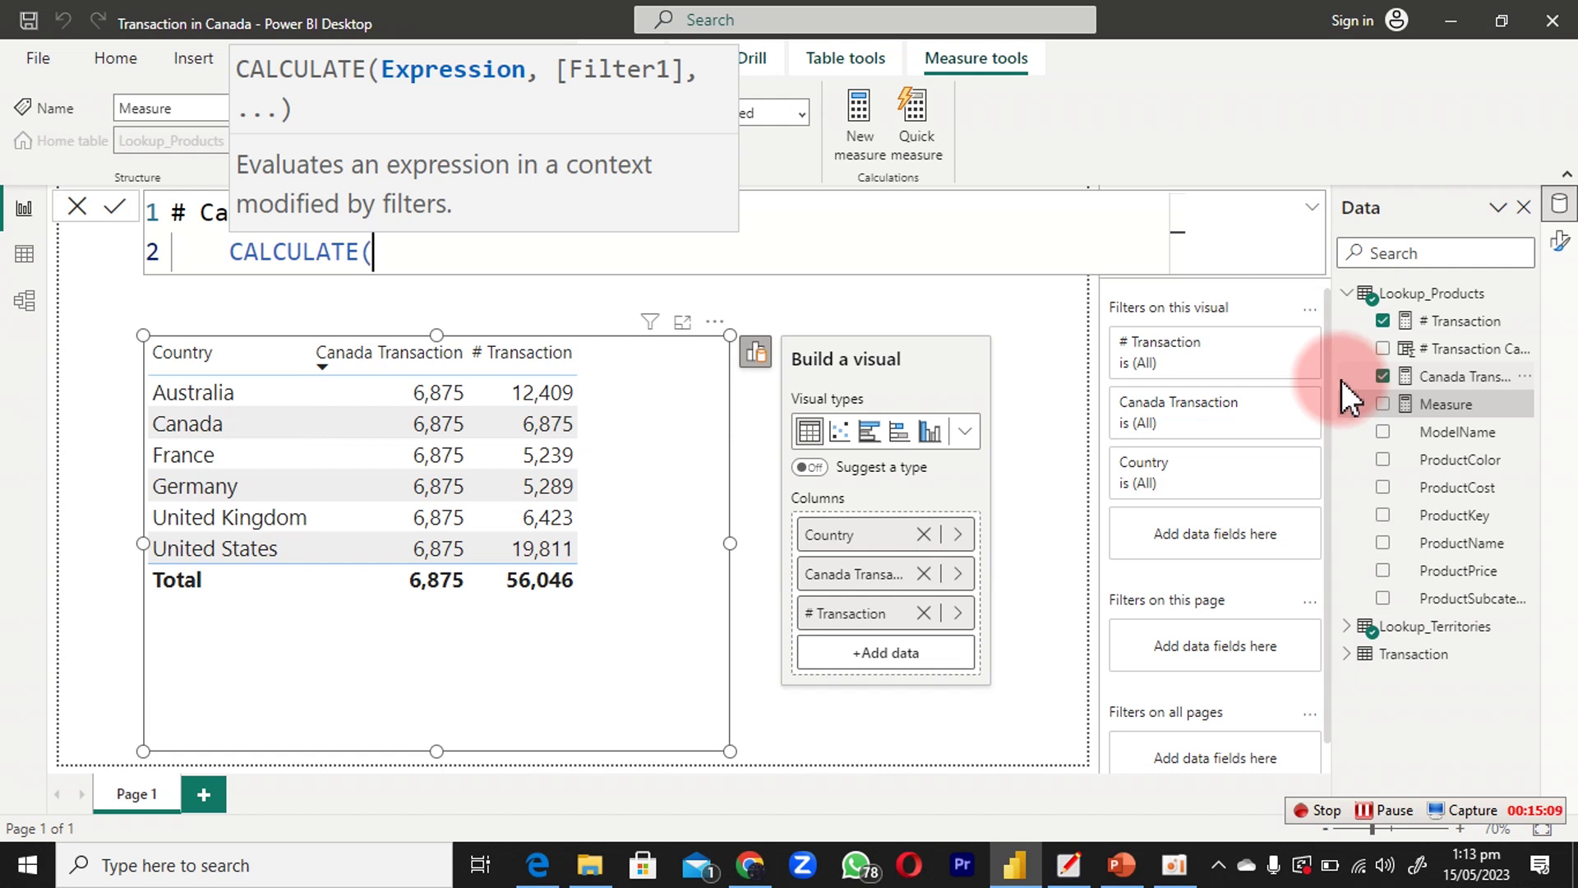
key(shift+Return)
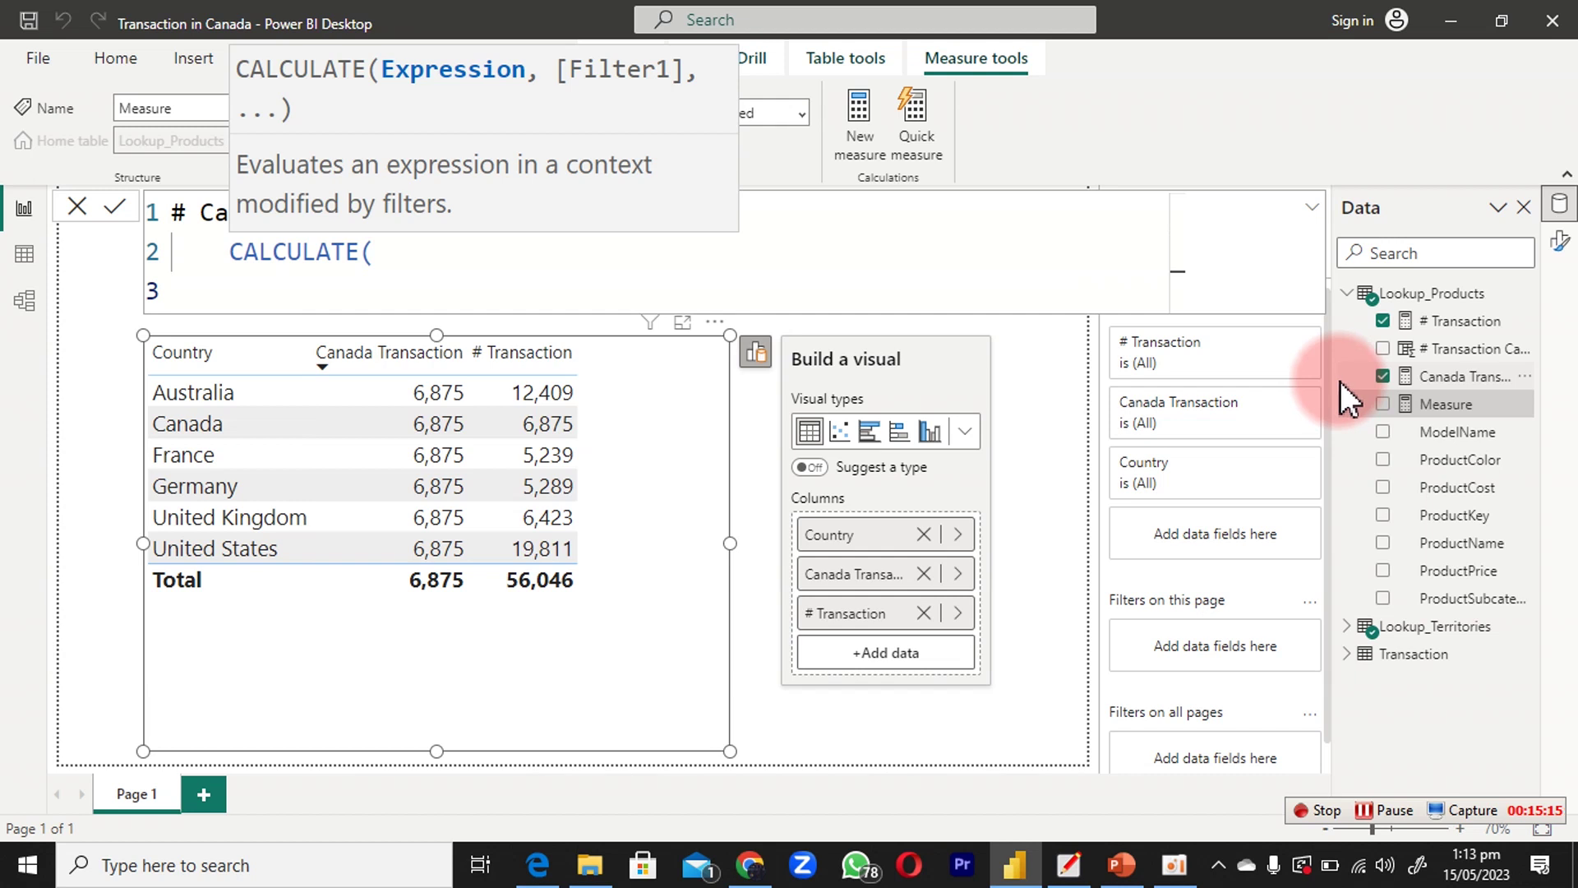
text([)
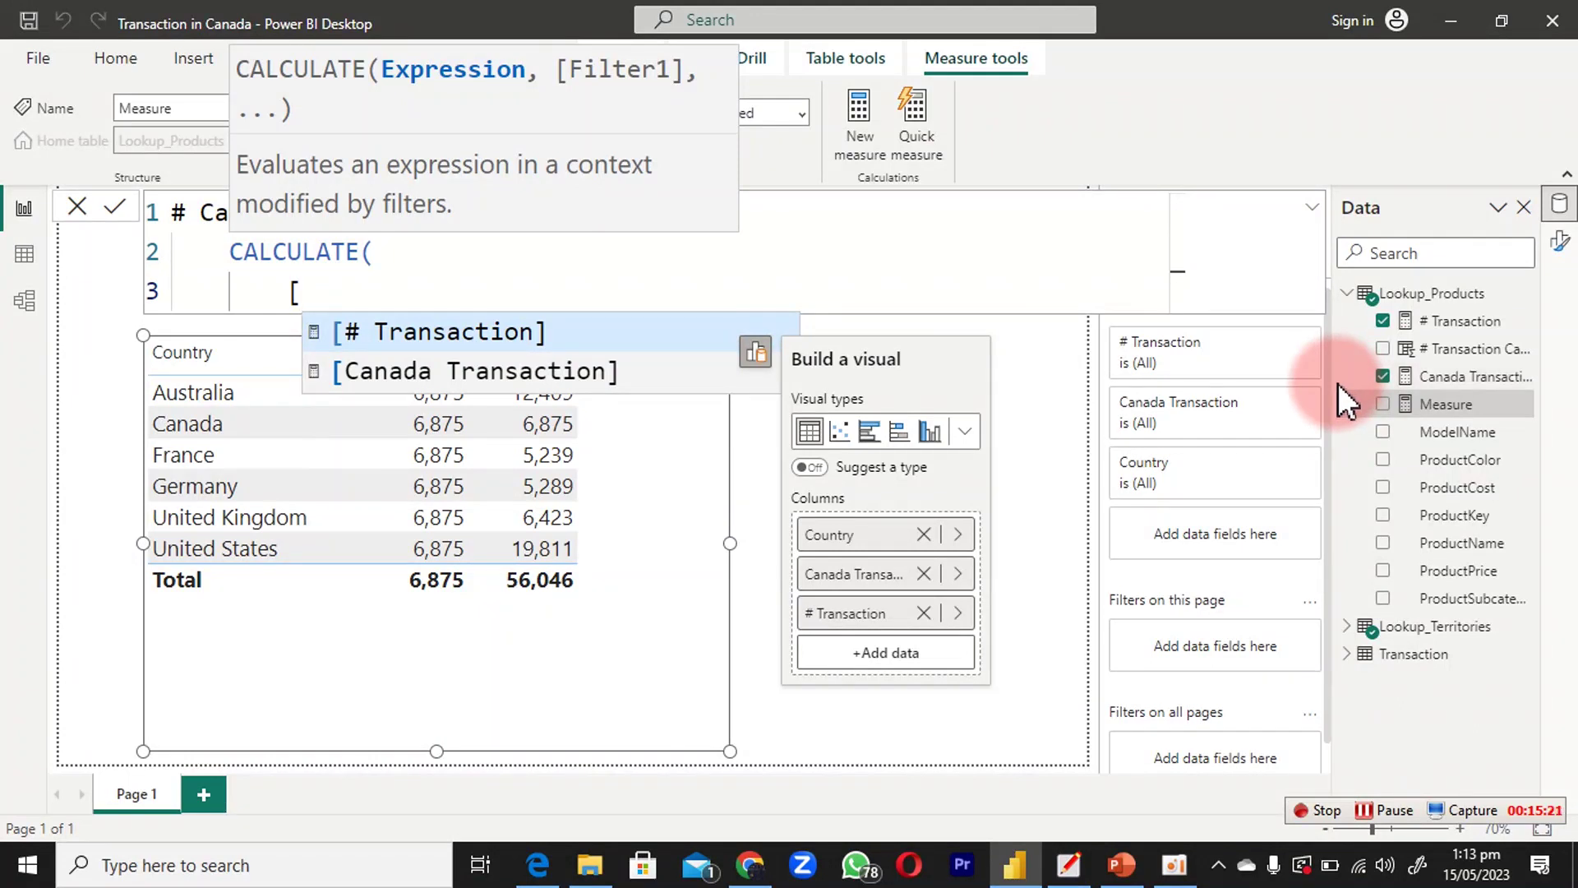
key(Tab)
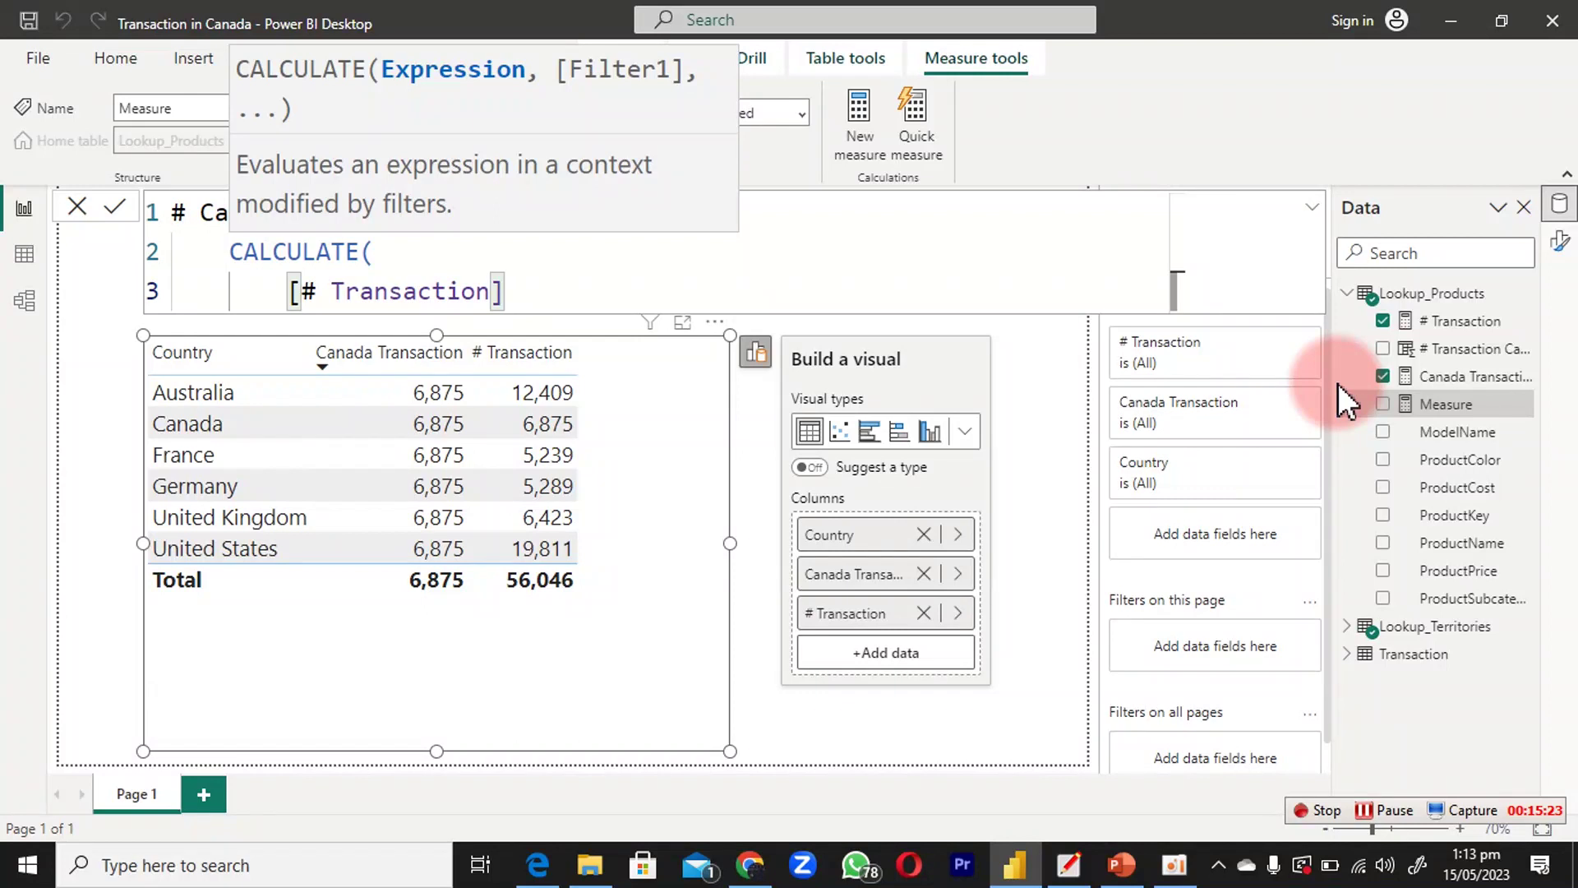
text(,)
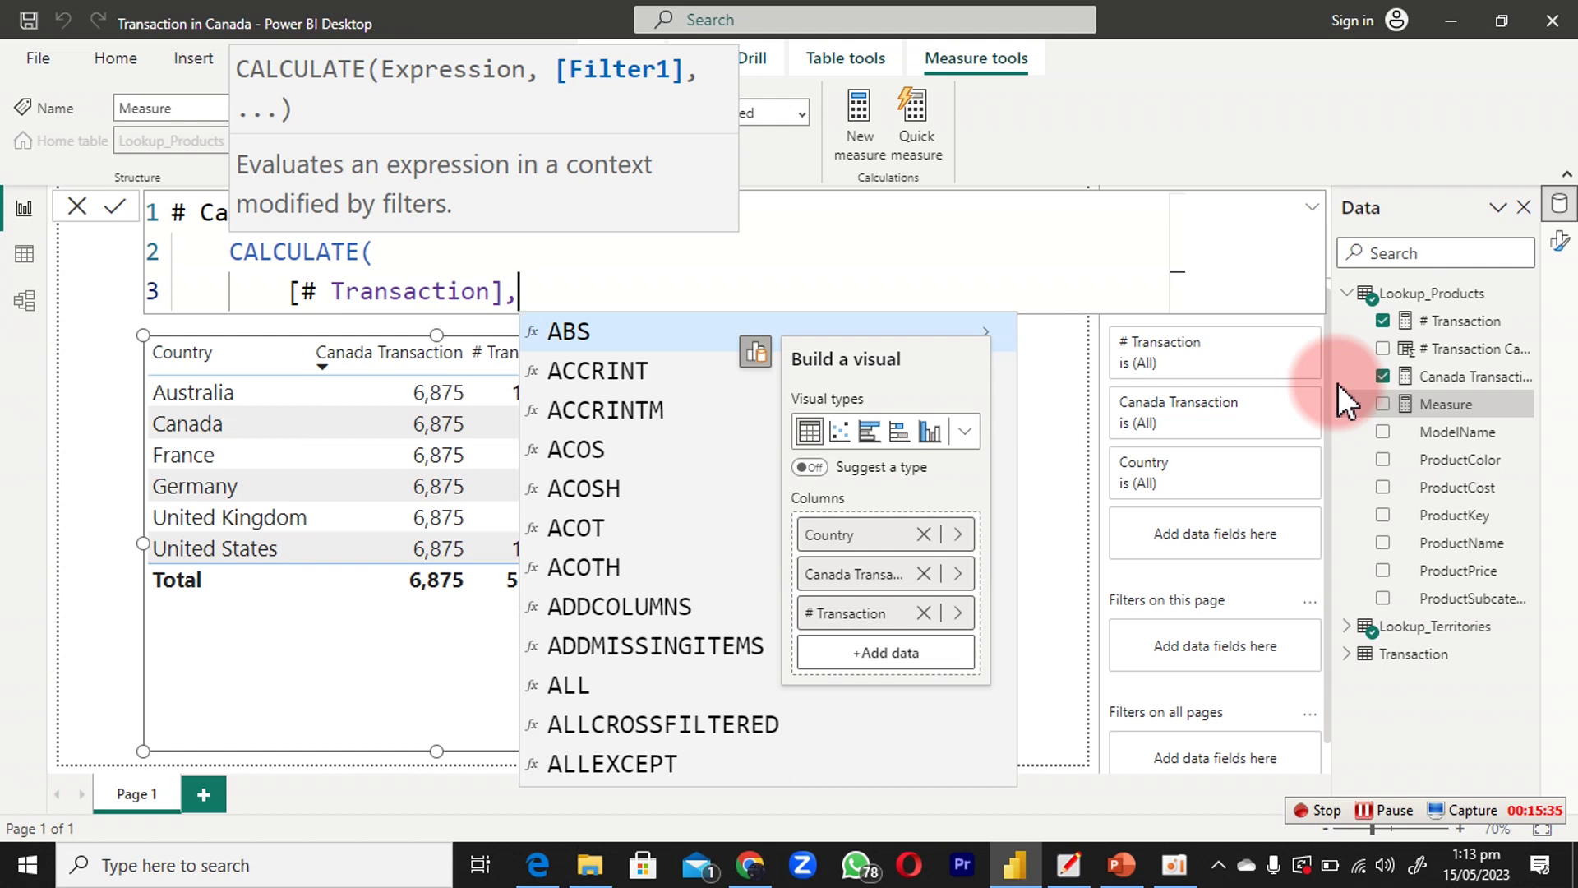
Complete the CALCULATE formula with the filter Lookup_Territories[Country]="Canada", close the parenthesis and commit the measure.
key(shift+Return)
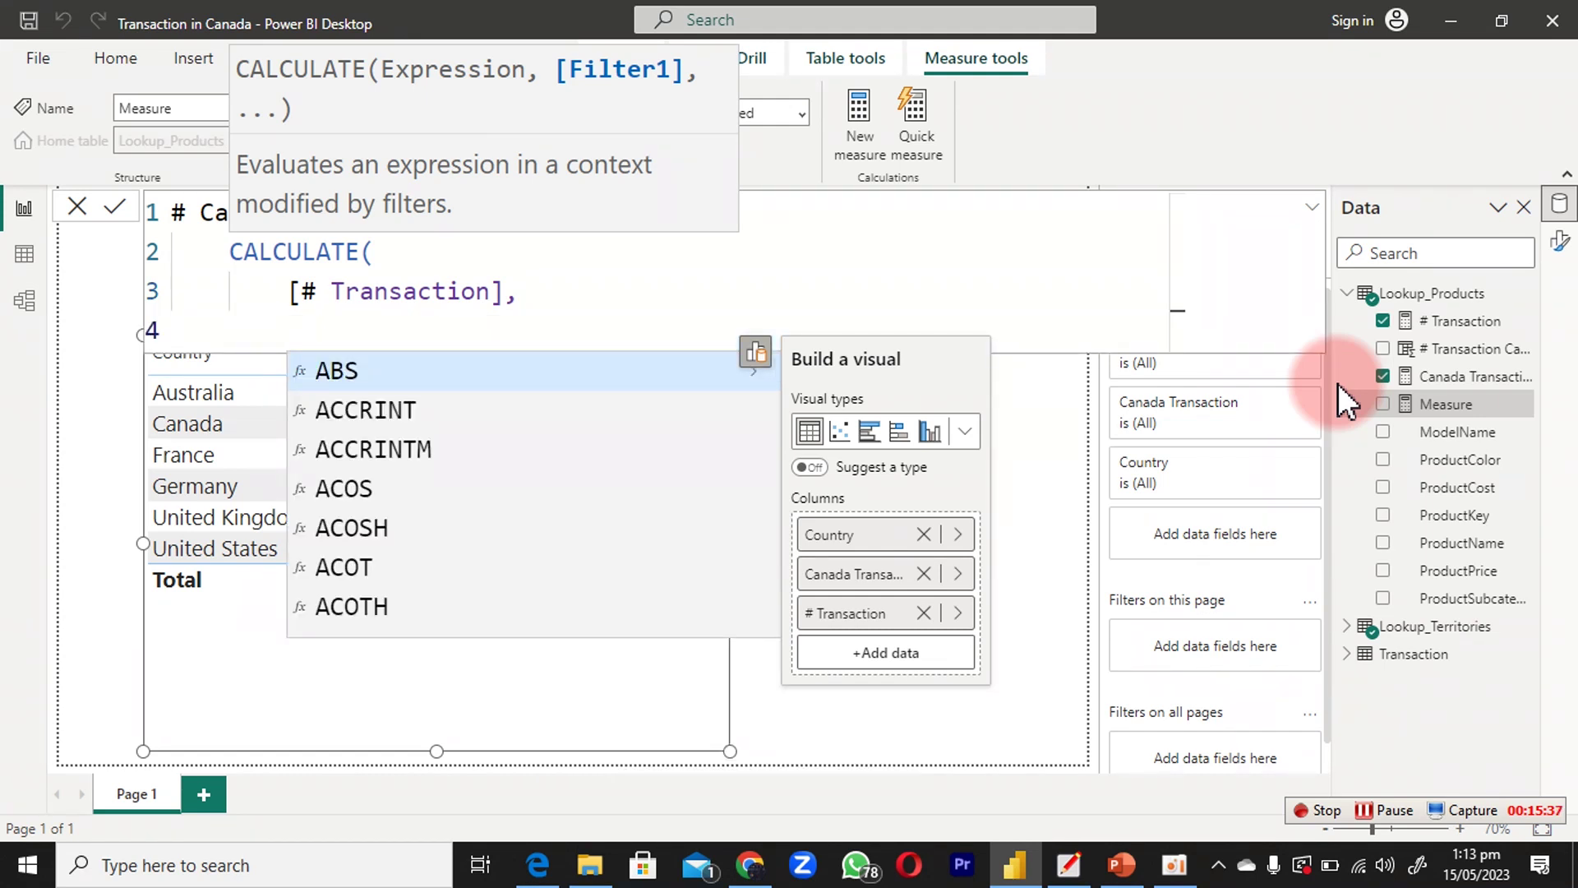
text(coun)
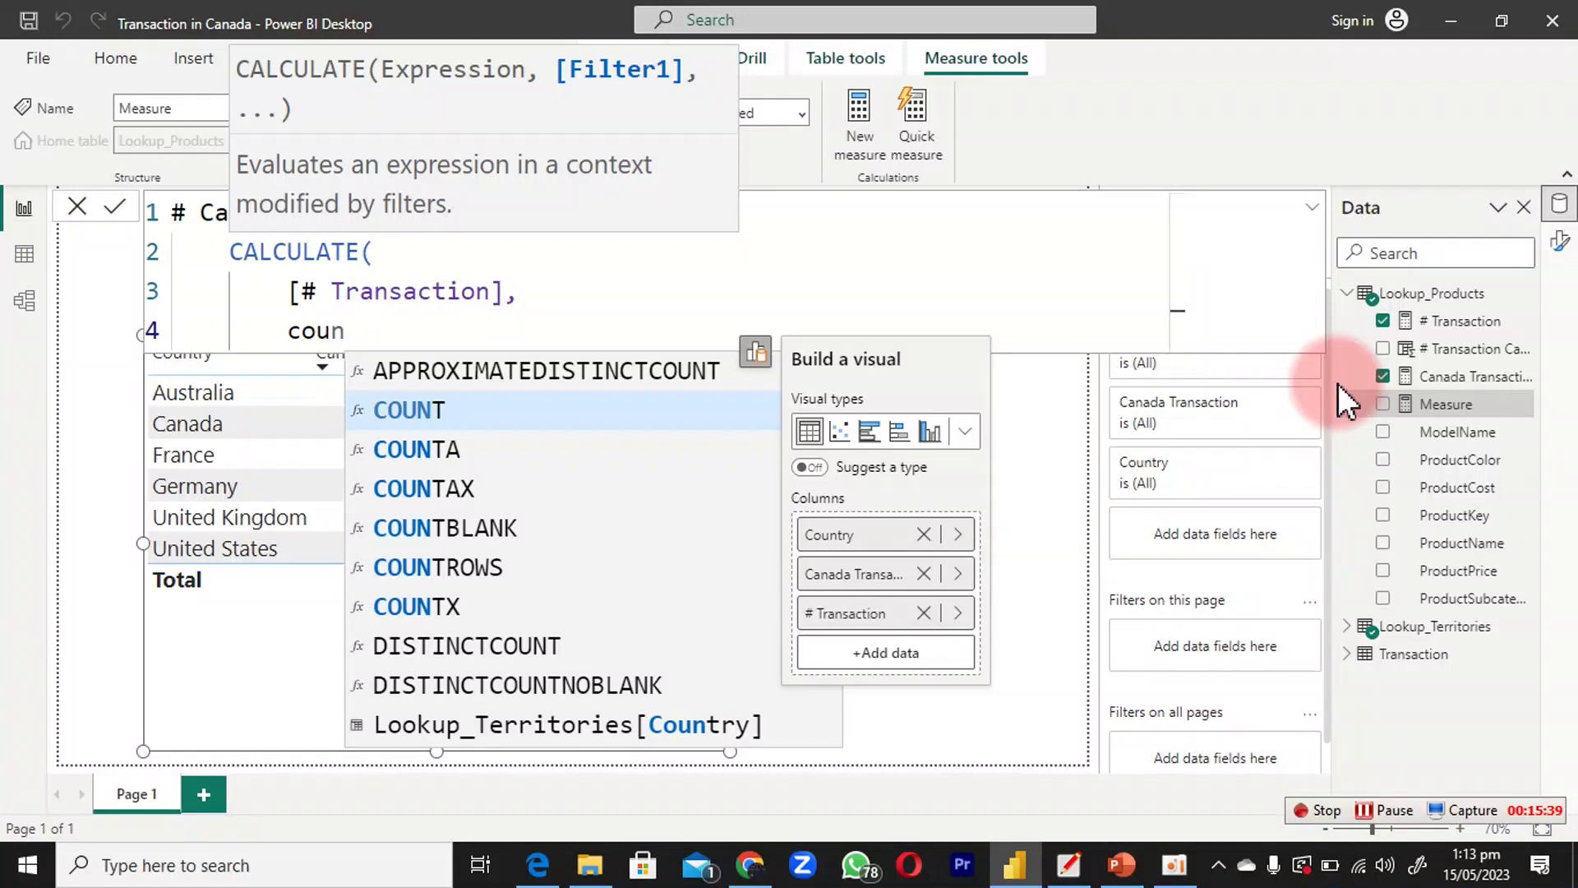
key(Down)
key(Down)
key(Down)
key(Down)
key(Down)
key(Down)
key(Down)
key(Down)
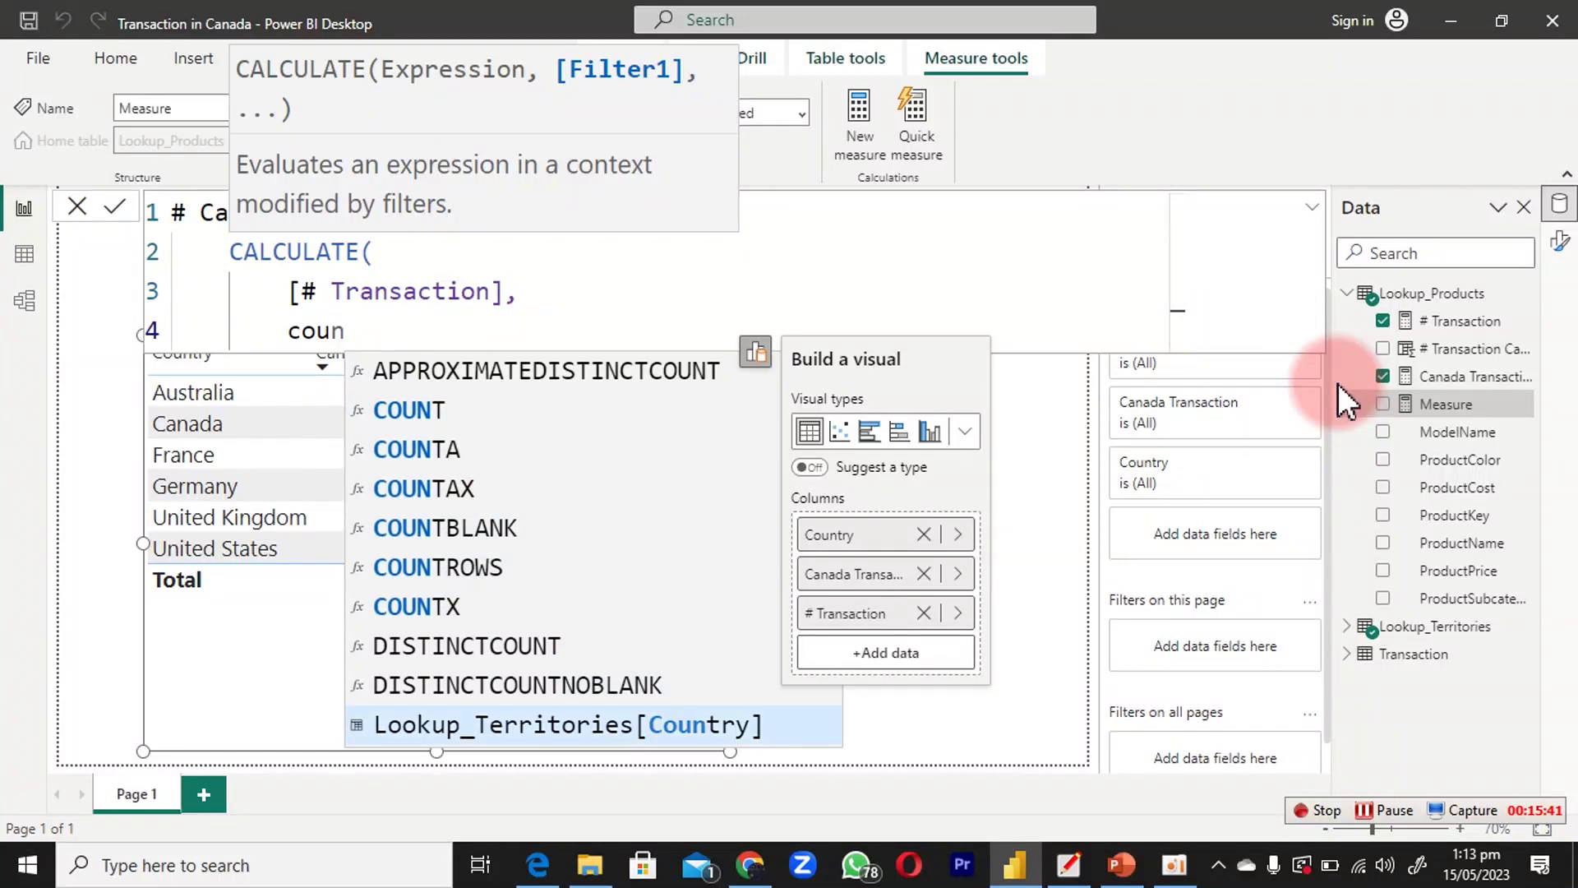
key(Tab)
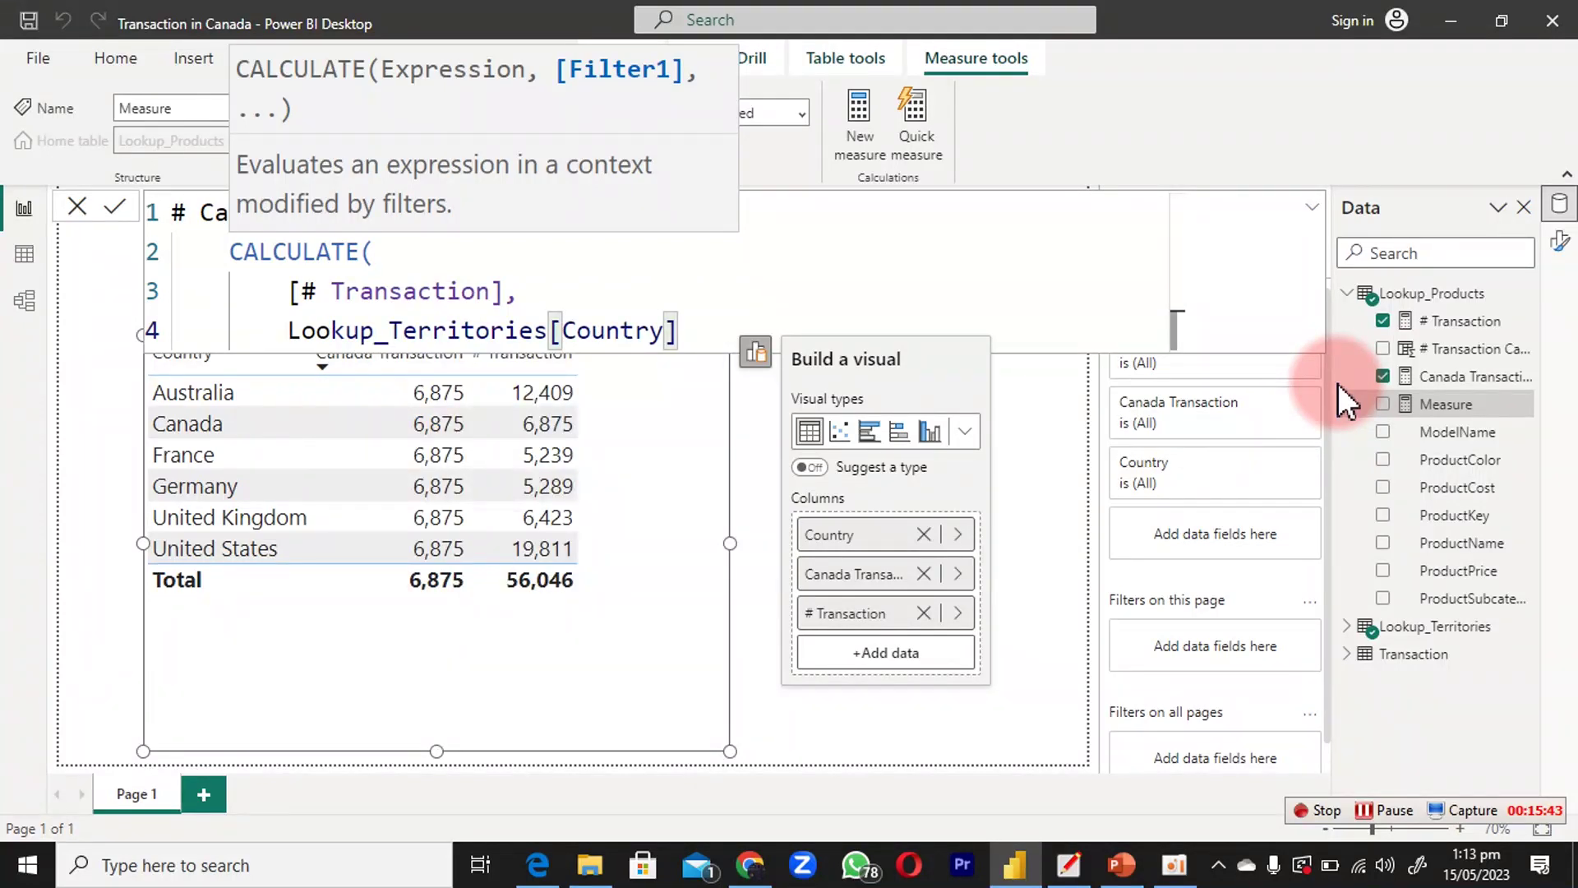
text(=)
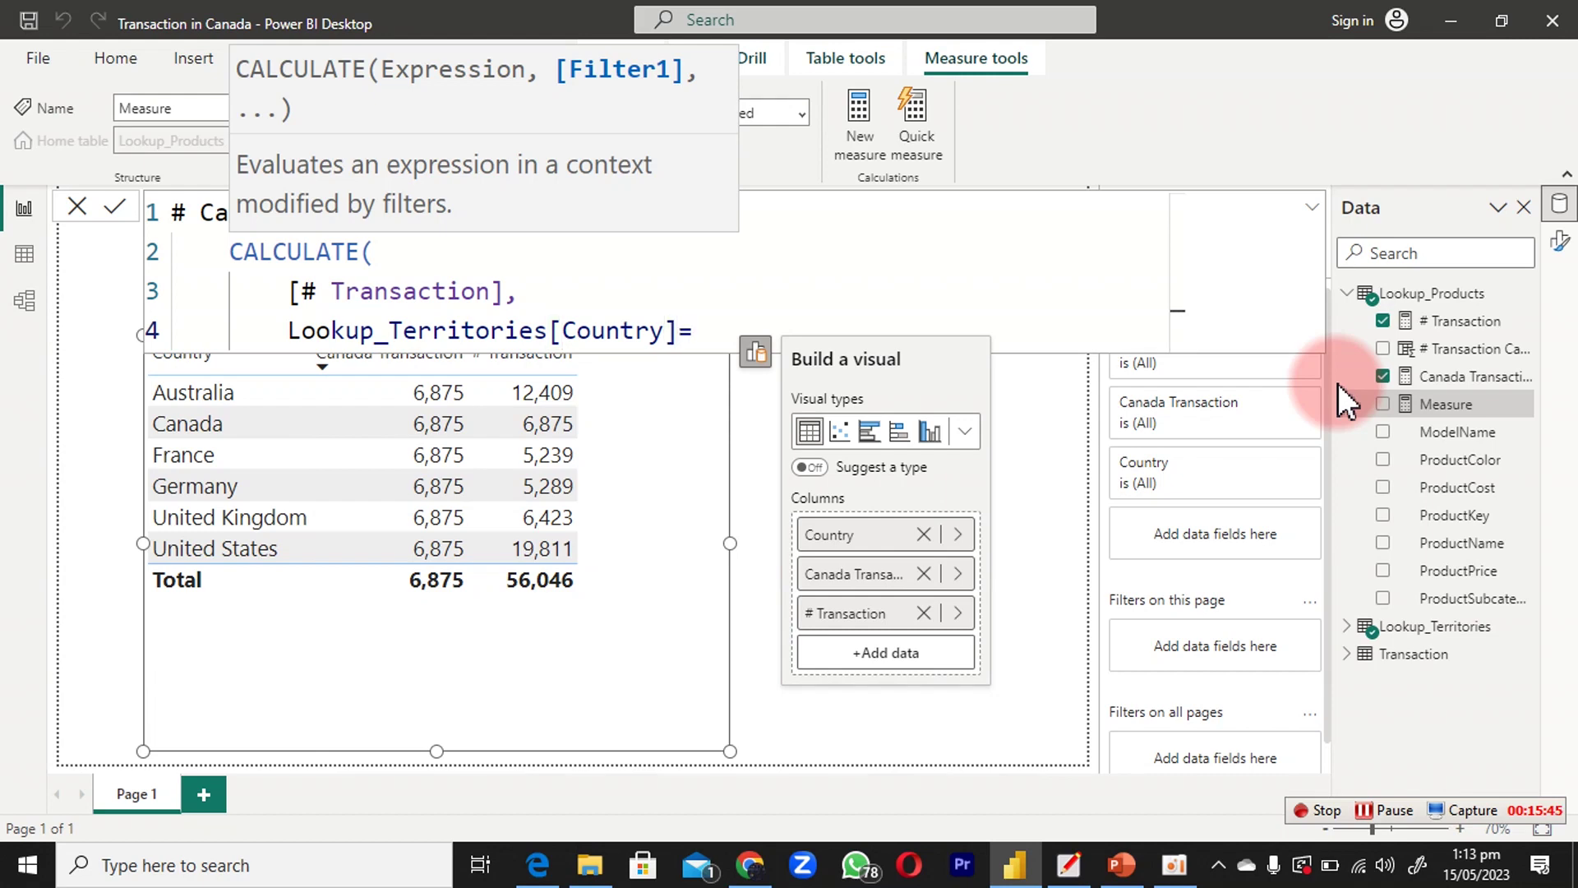
text("Canada")
key(shift+Return)
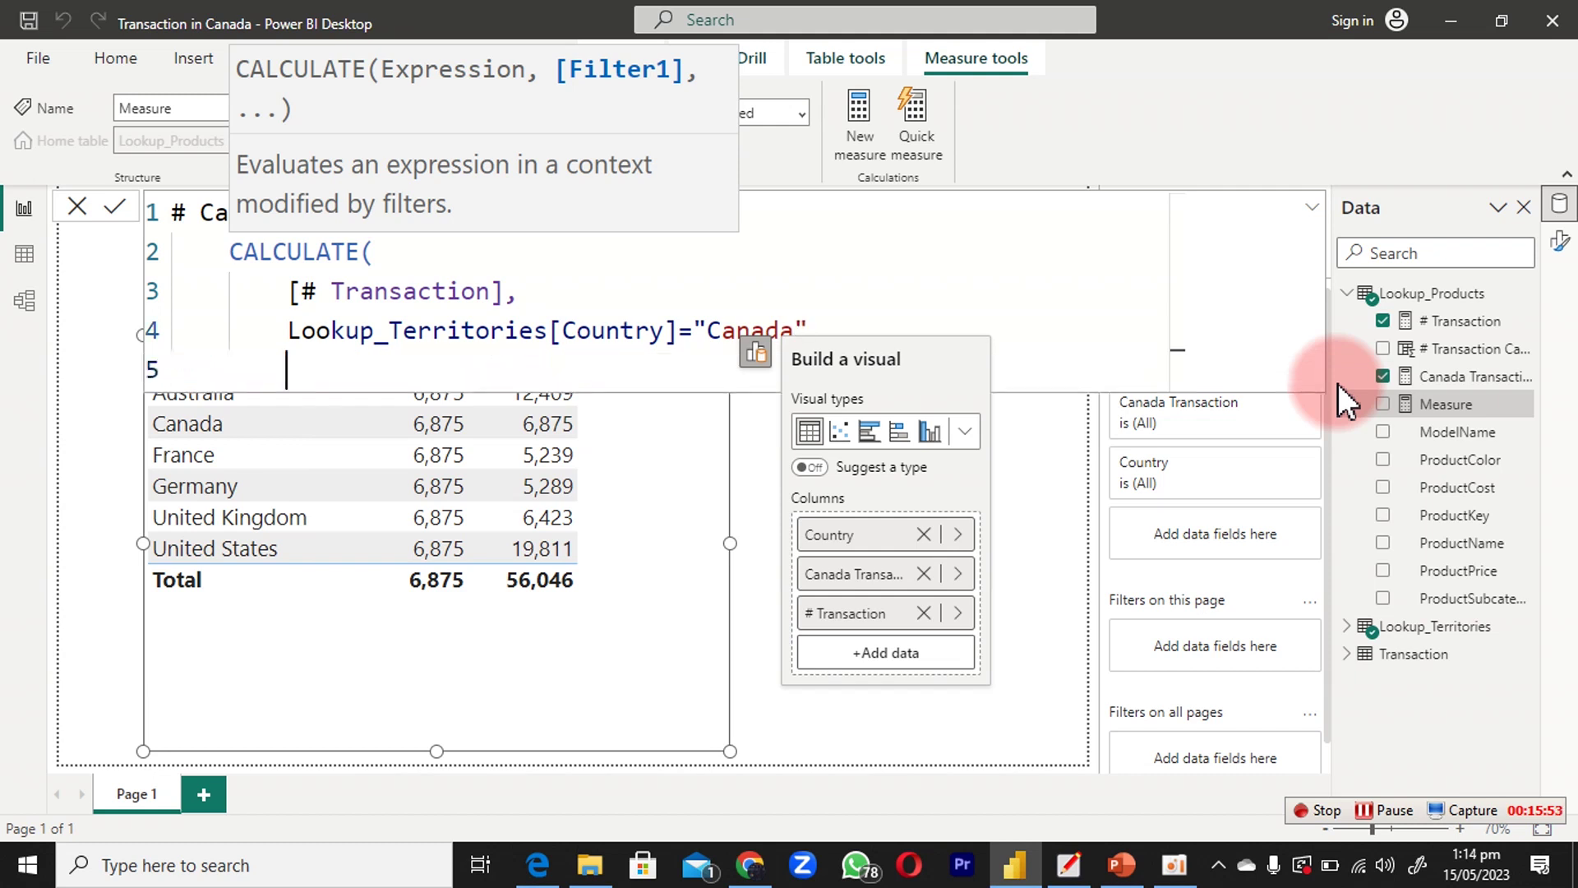
text())
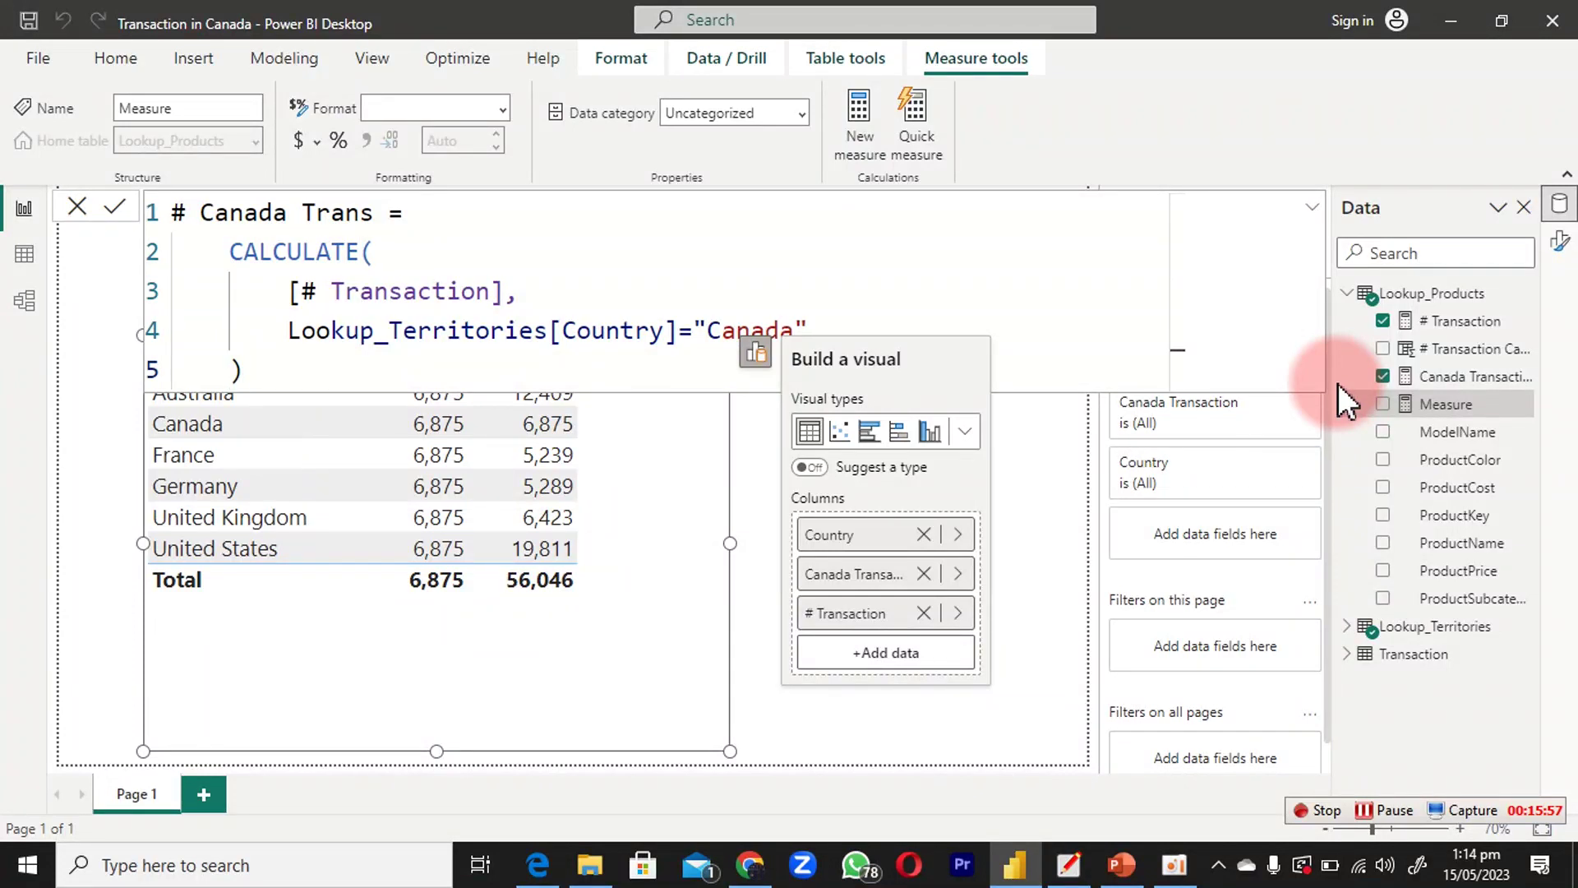
key(Return)
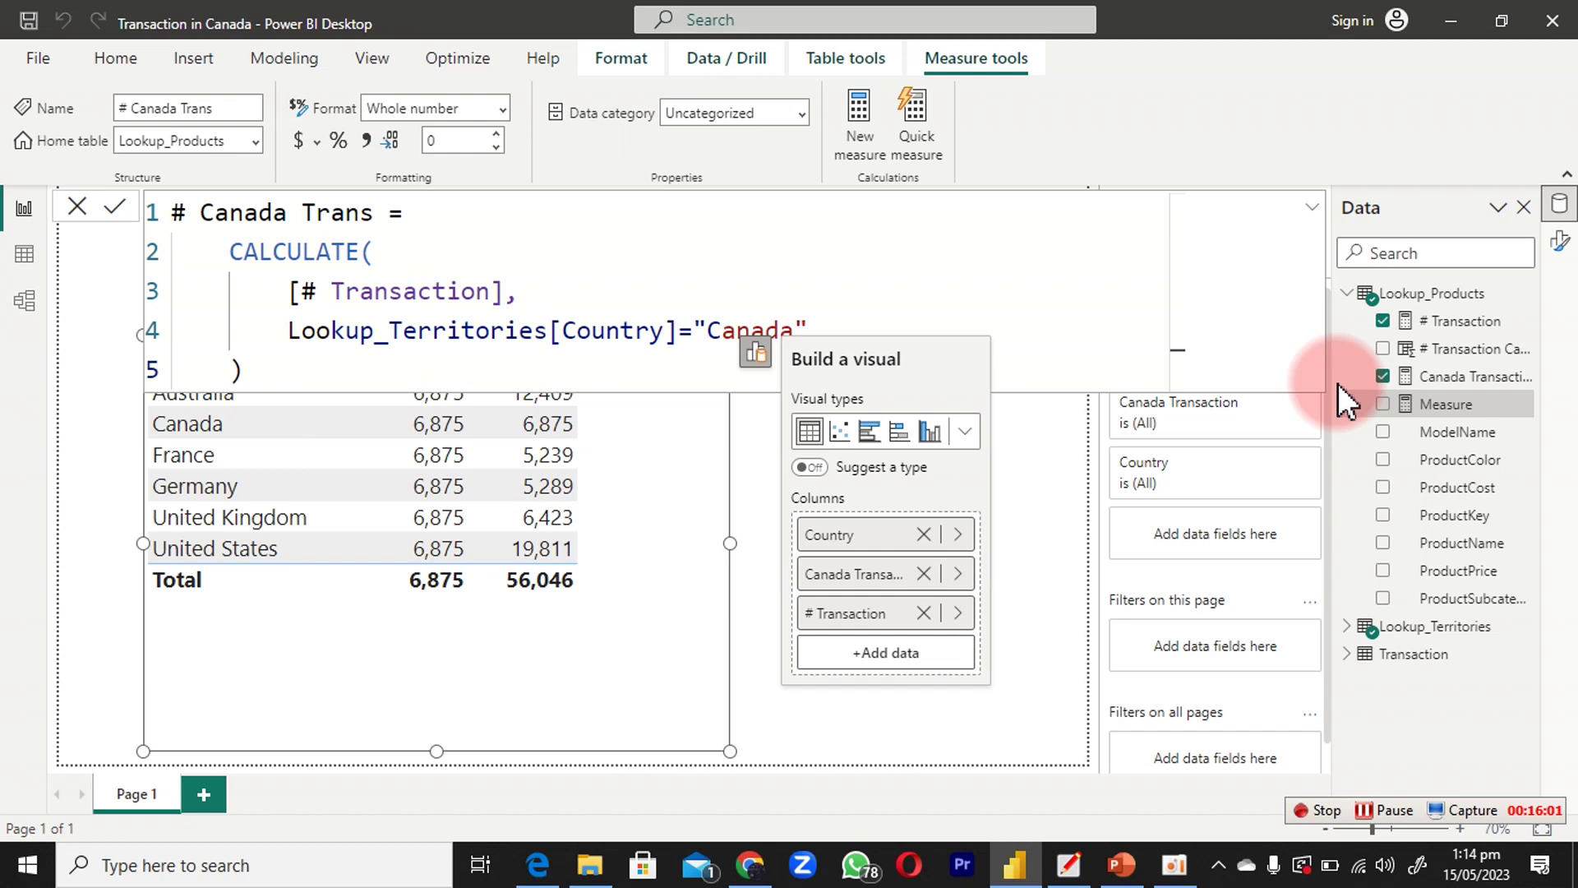
Format the # Canada Trans measure with a thousands separator and add it to the table visual.
click(1338, 383)
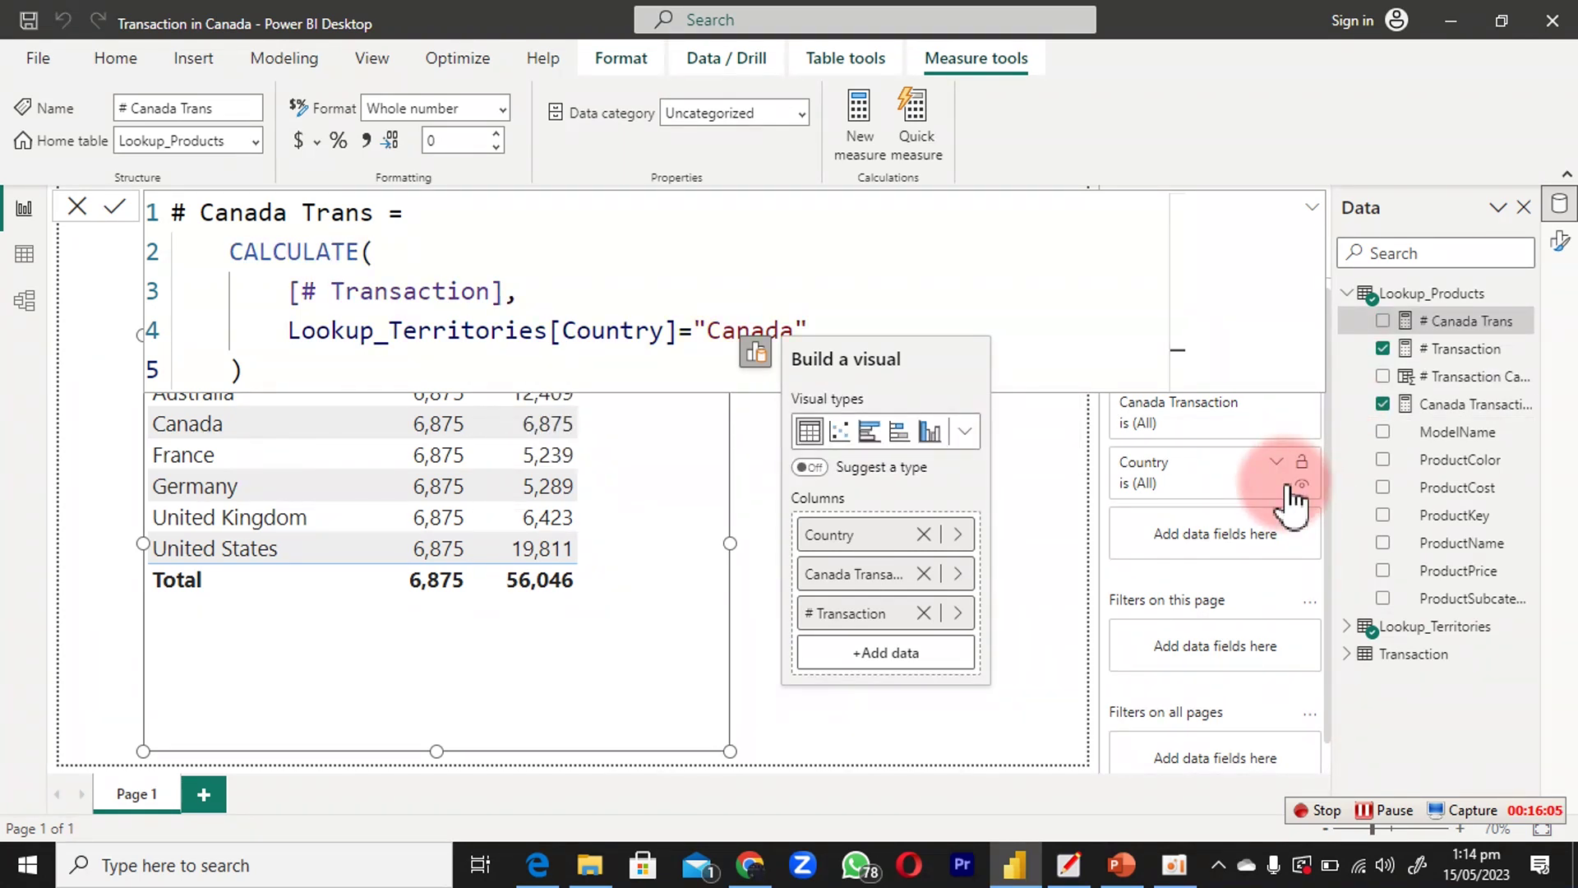
click(363, 142)
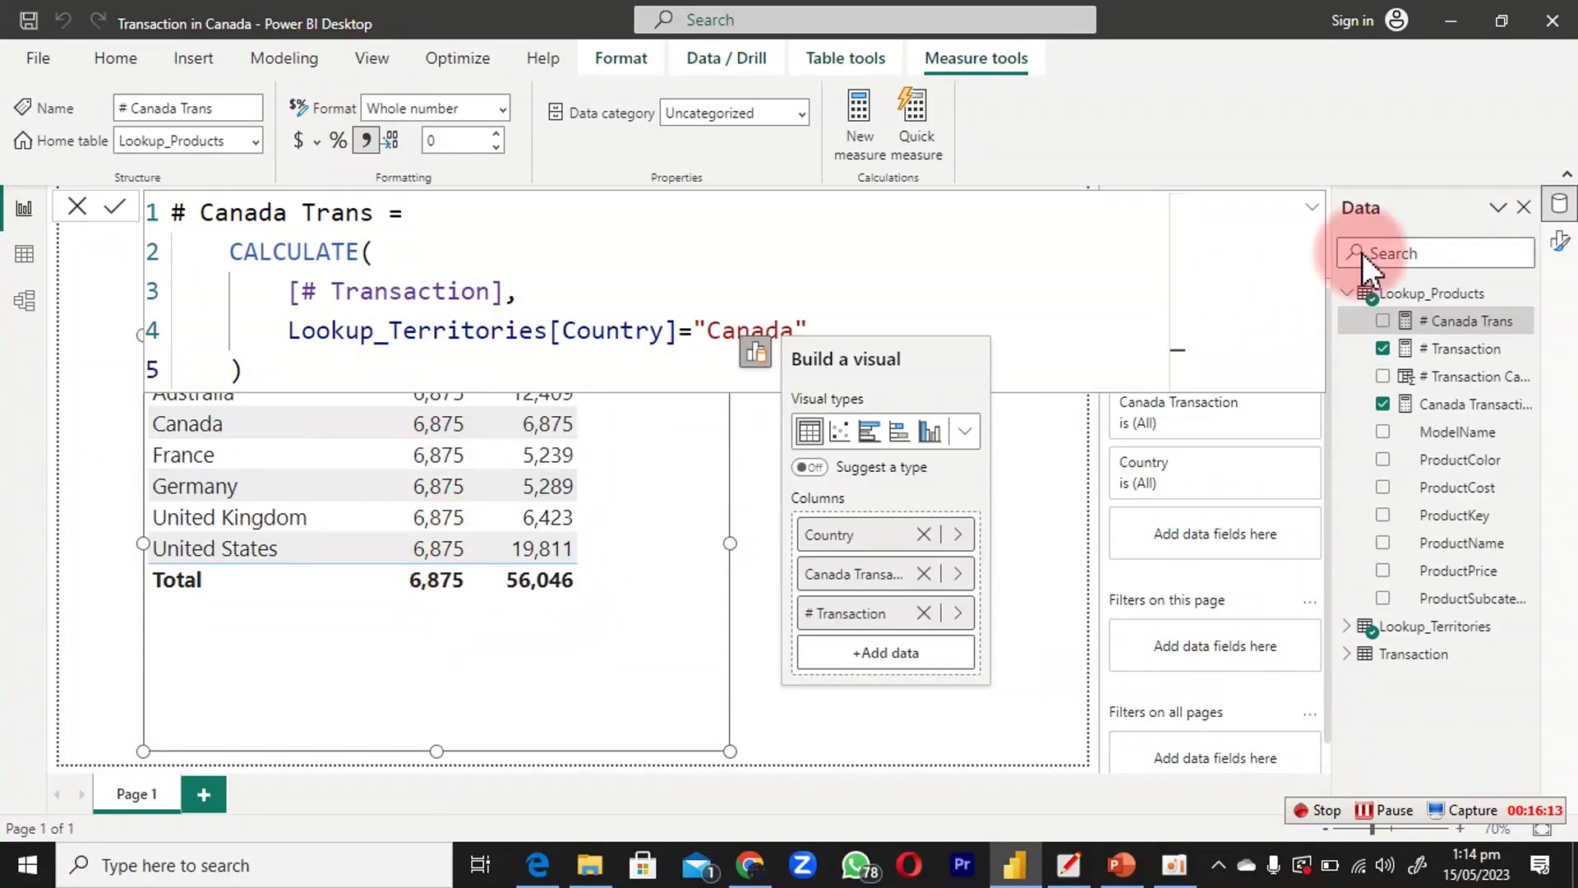
click(1385, 322)
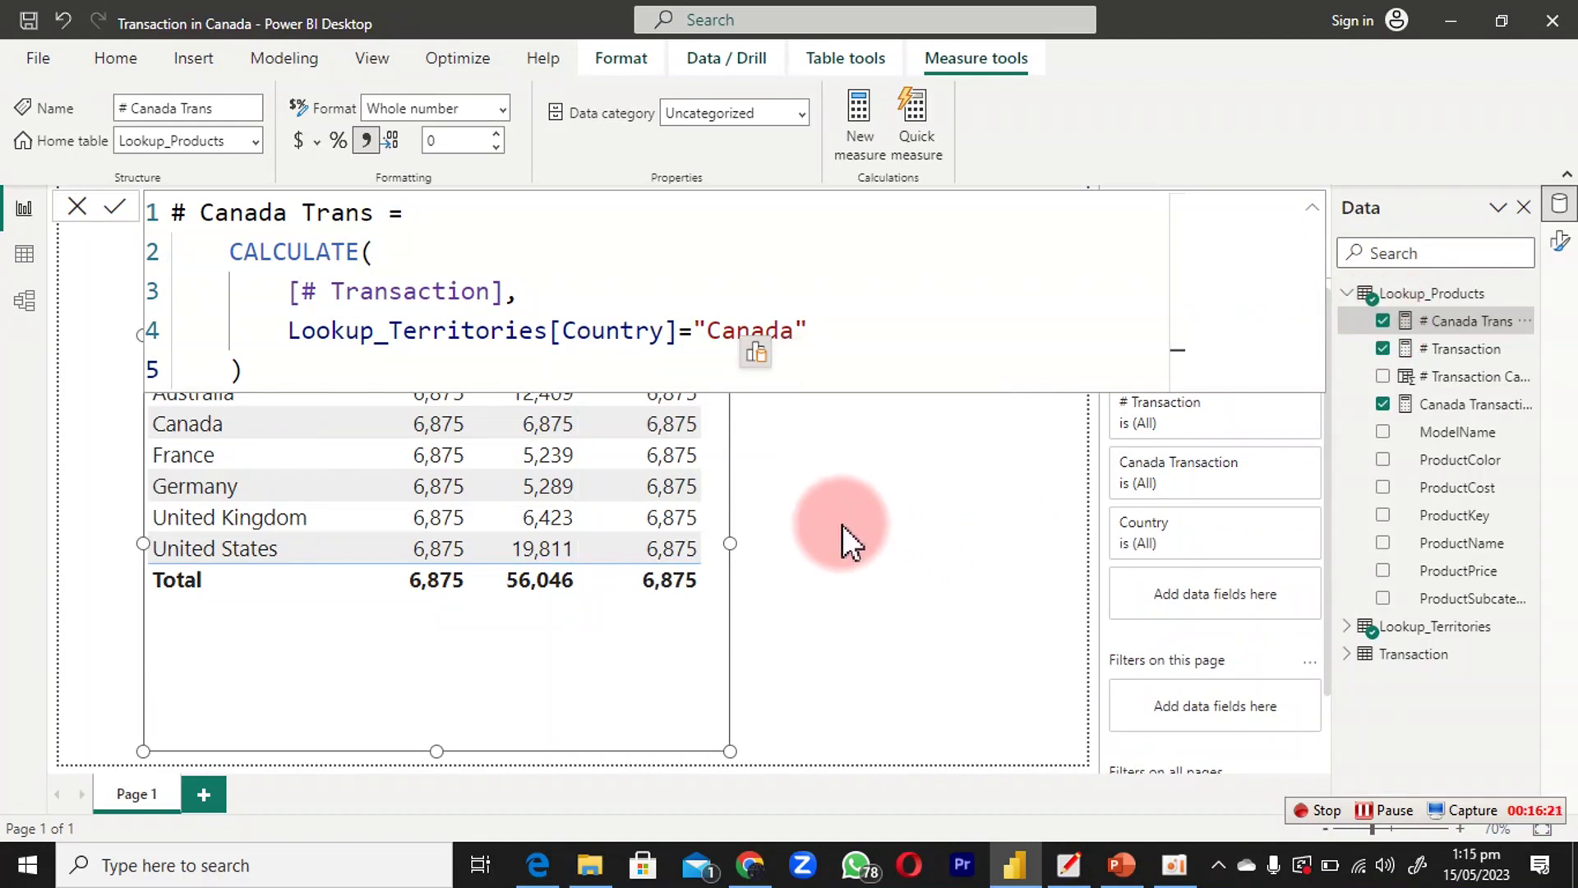
Reduce the table visual's height by lowering its upper edge, leaving room for the formula above it.
click(842, 525)
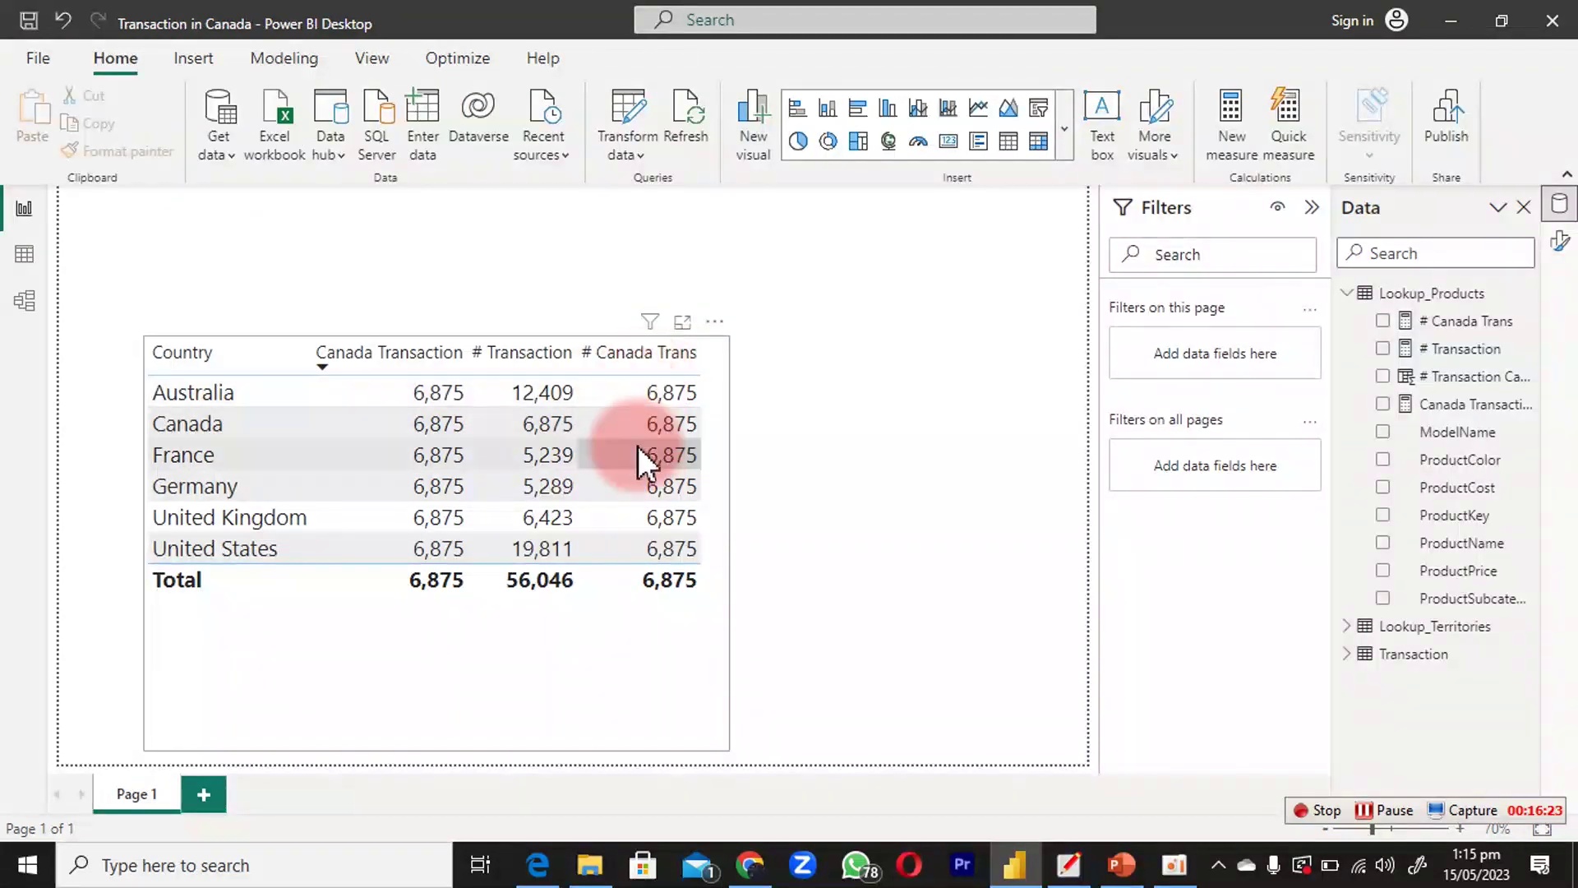
click(630, 627)
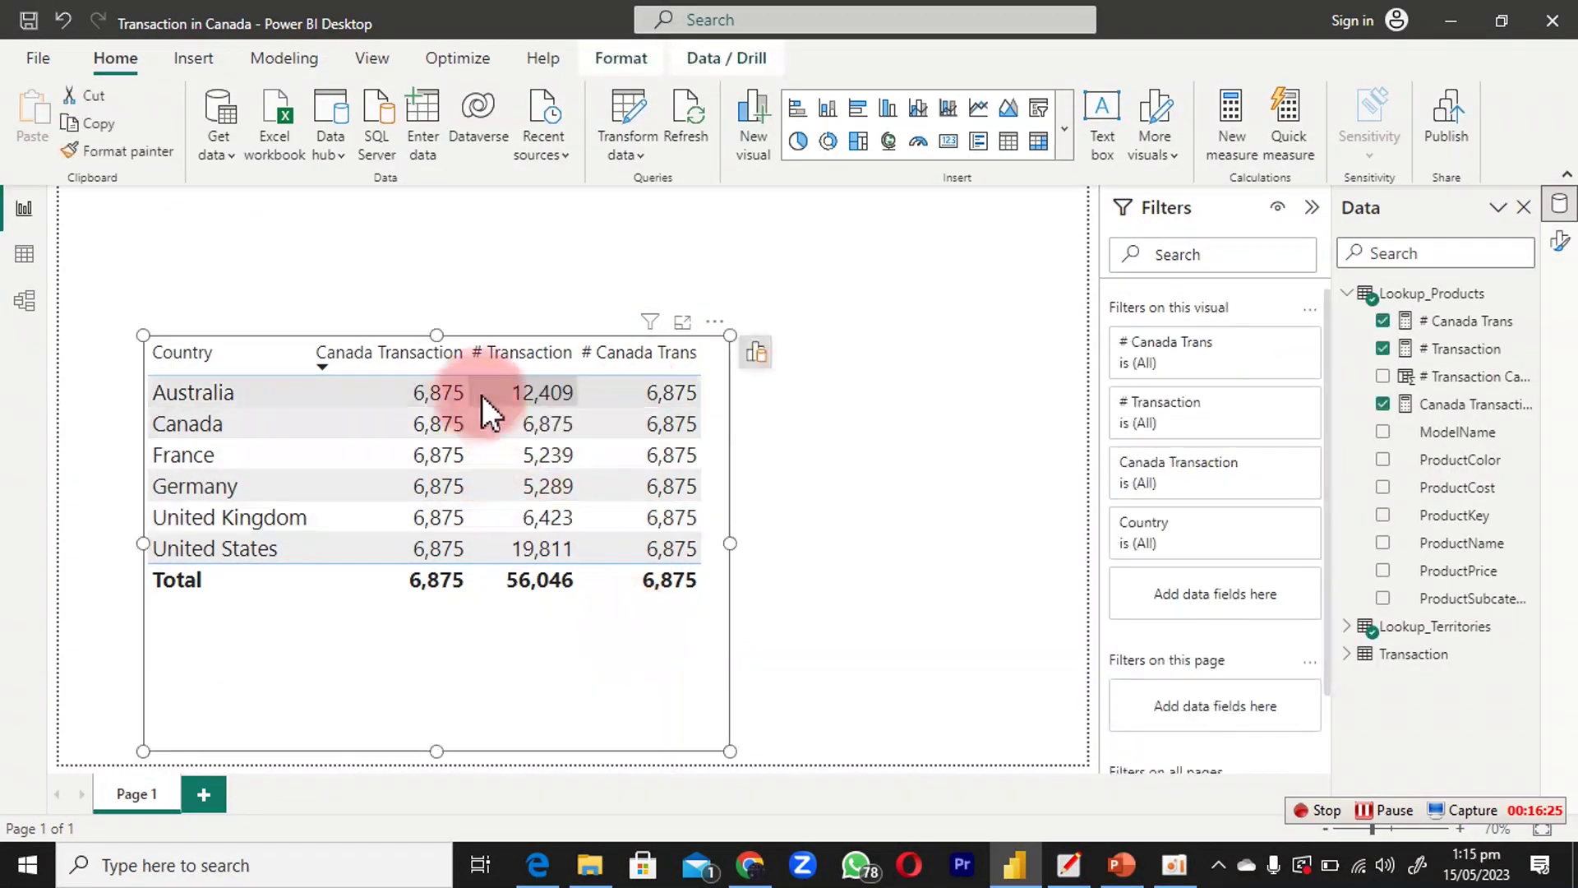
drag(437, 324, 441, 439)
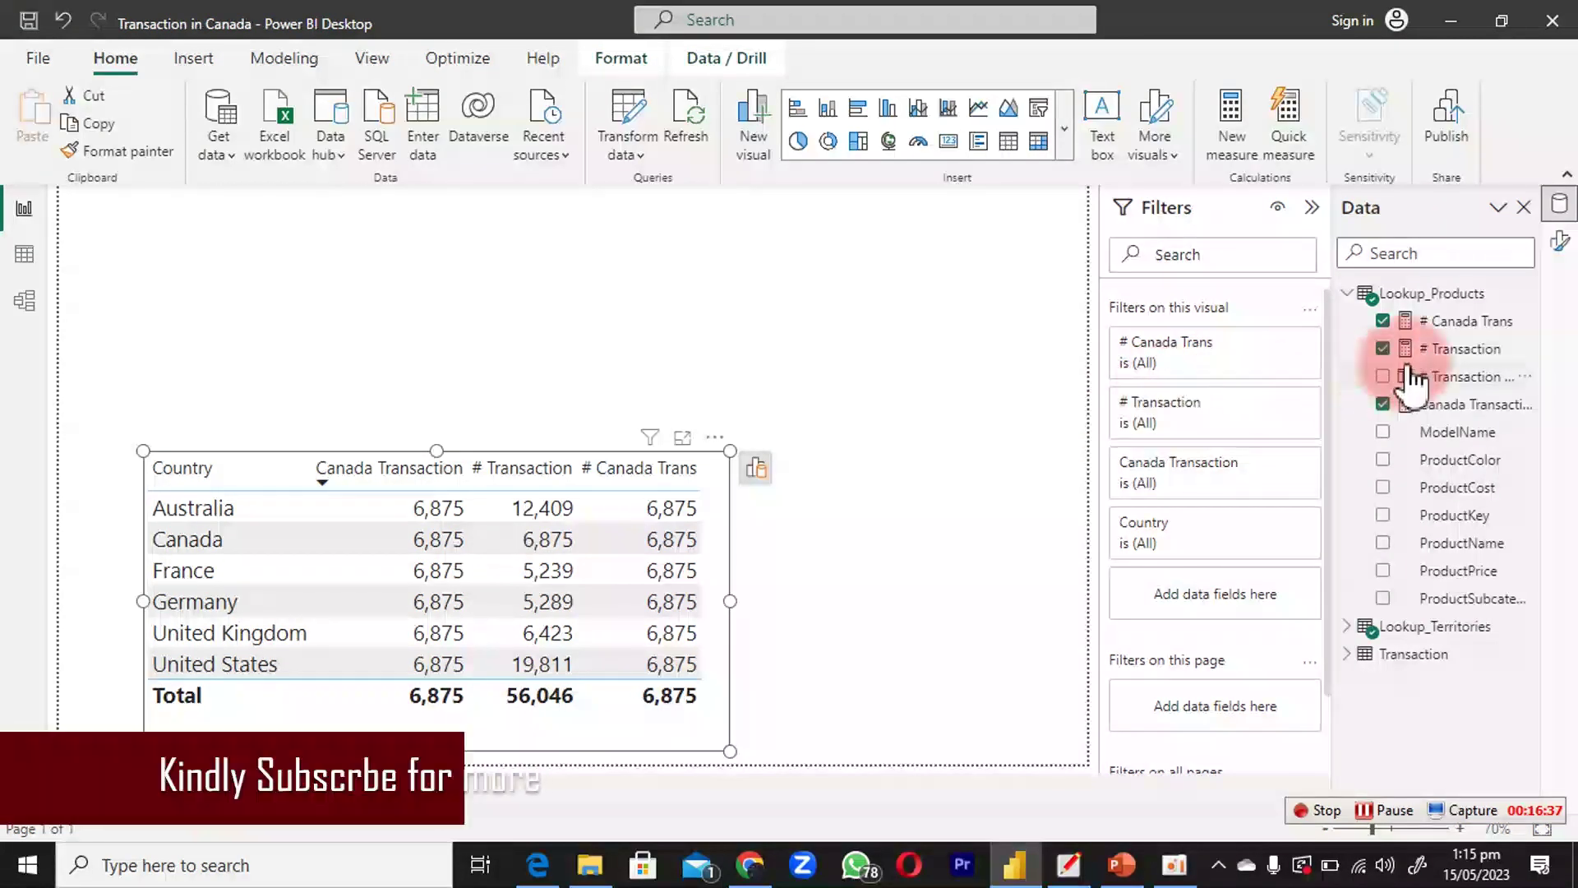
Wrap the Lookup_Territories[Country]="Canada" filter of # Canada Trans in KEEPFILTERS and commit the formula.
click(1471, 323)
click(280, 333)
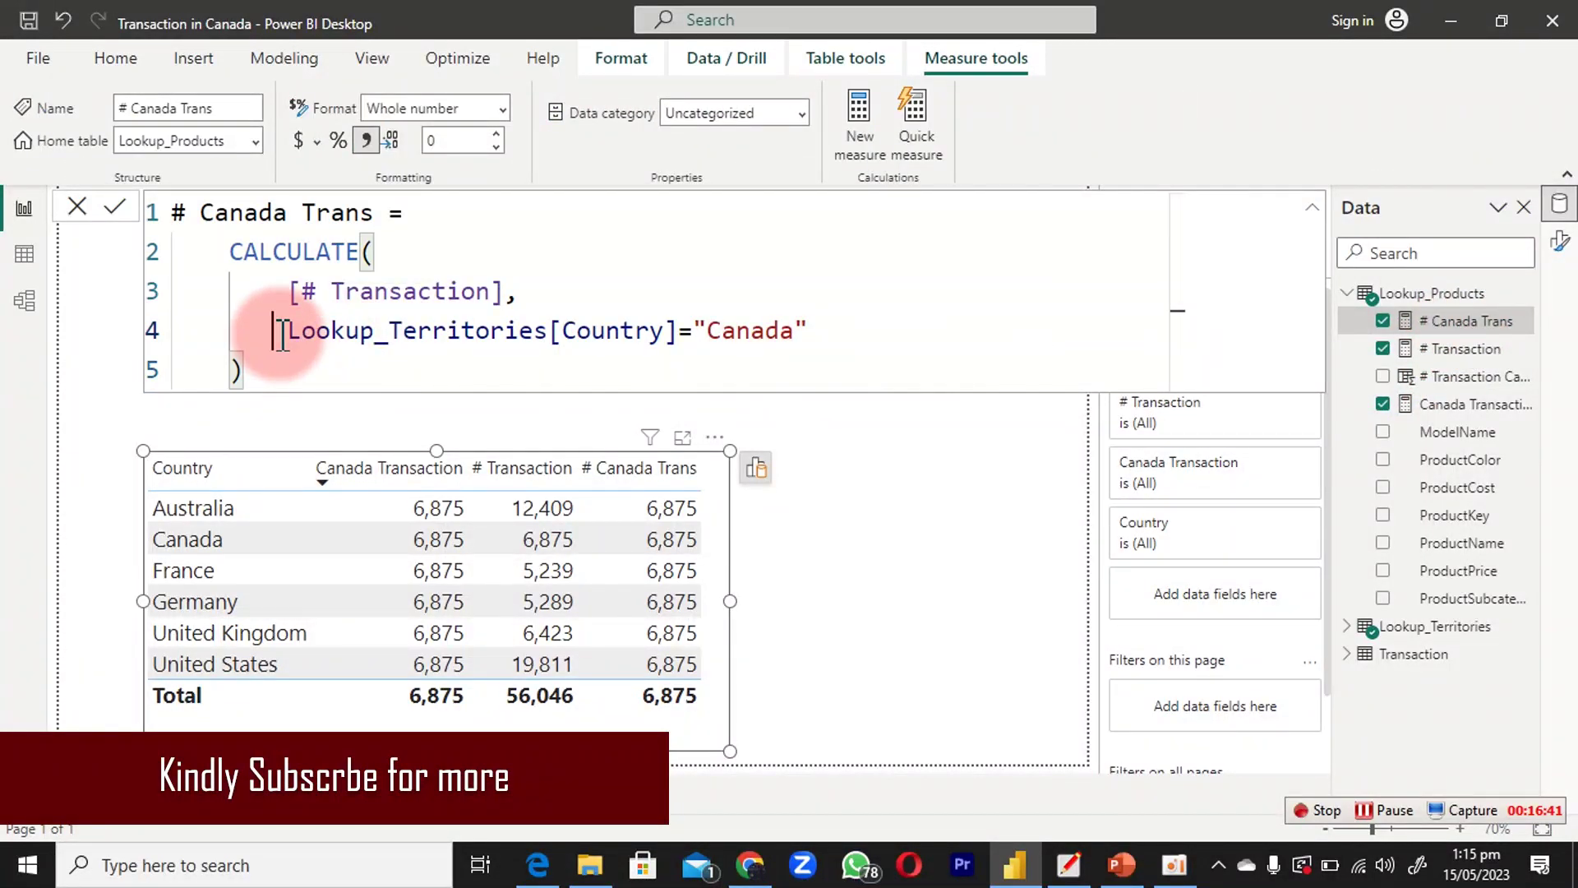
text(Ke)
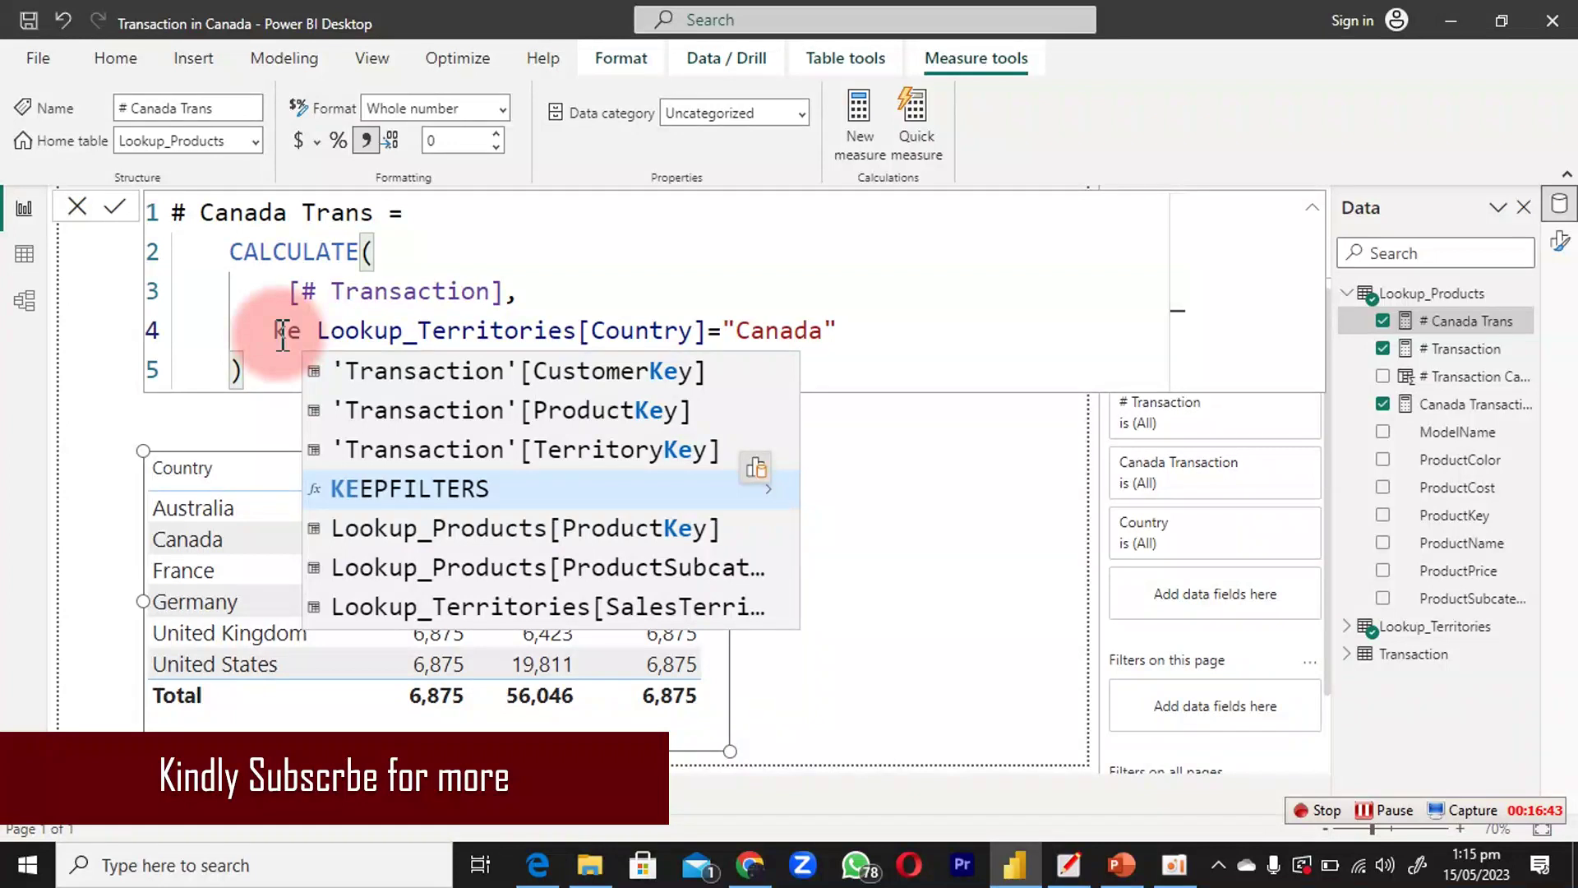
key(Tab)
key(End)
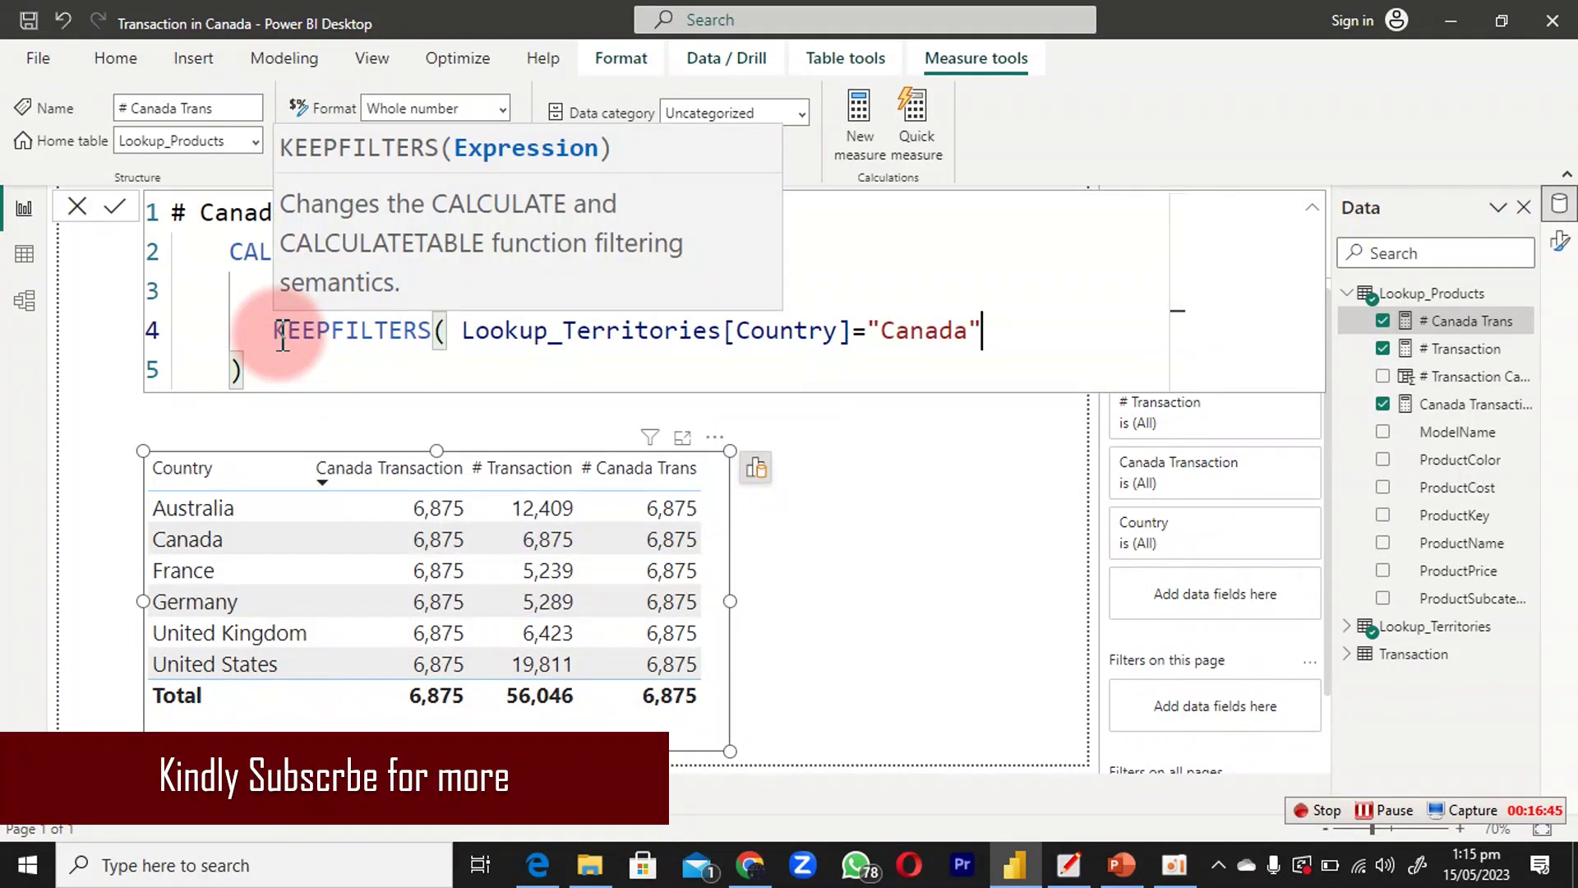
text())
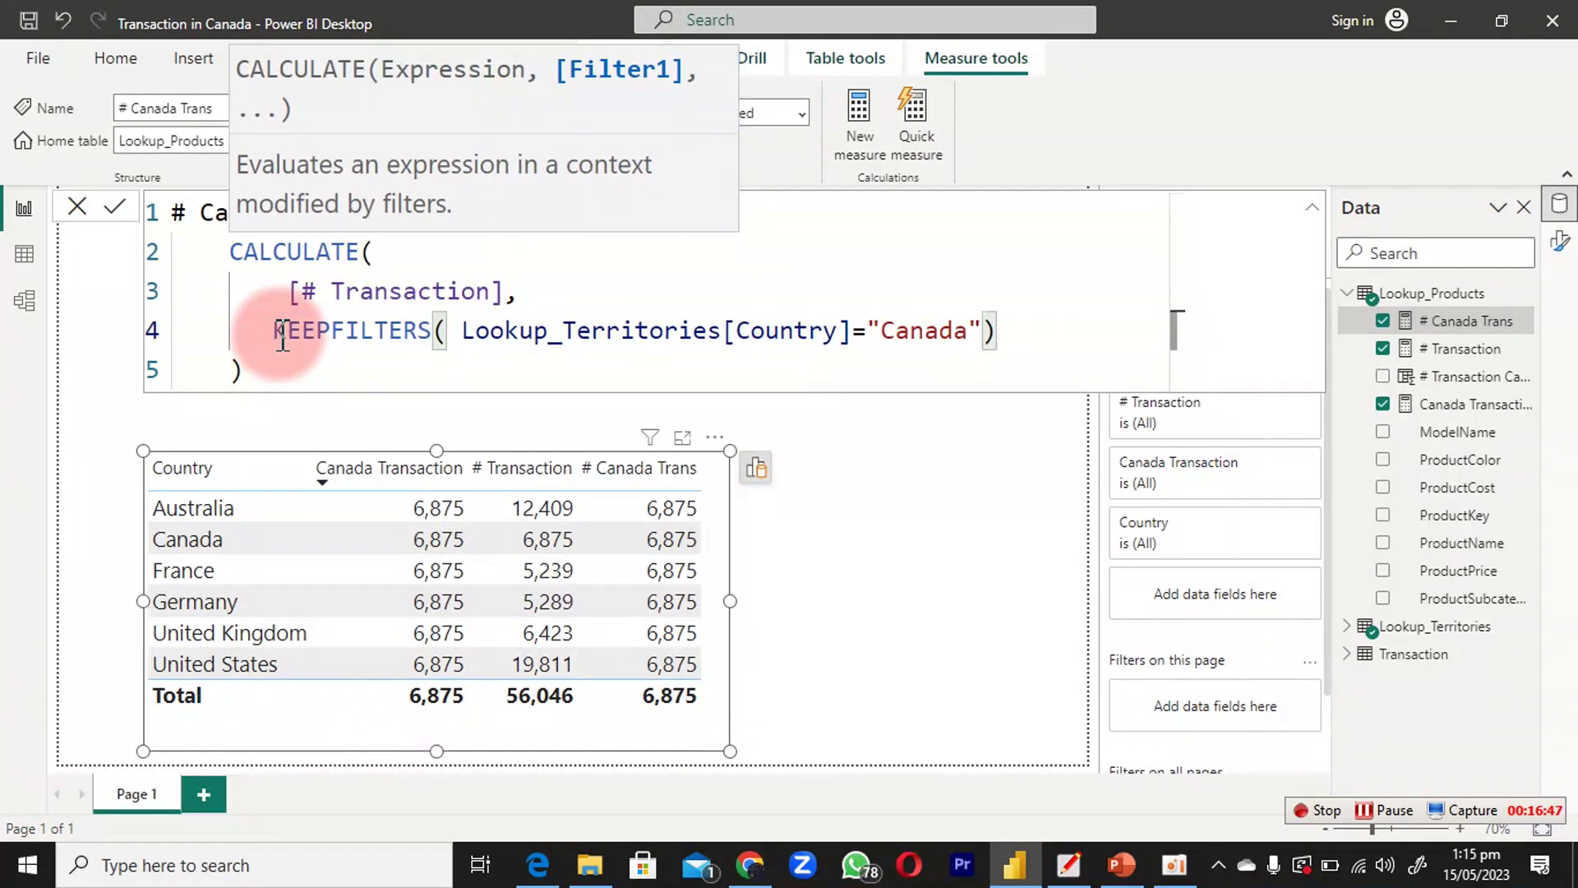
click(668, 522)
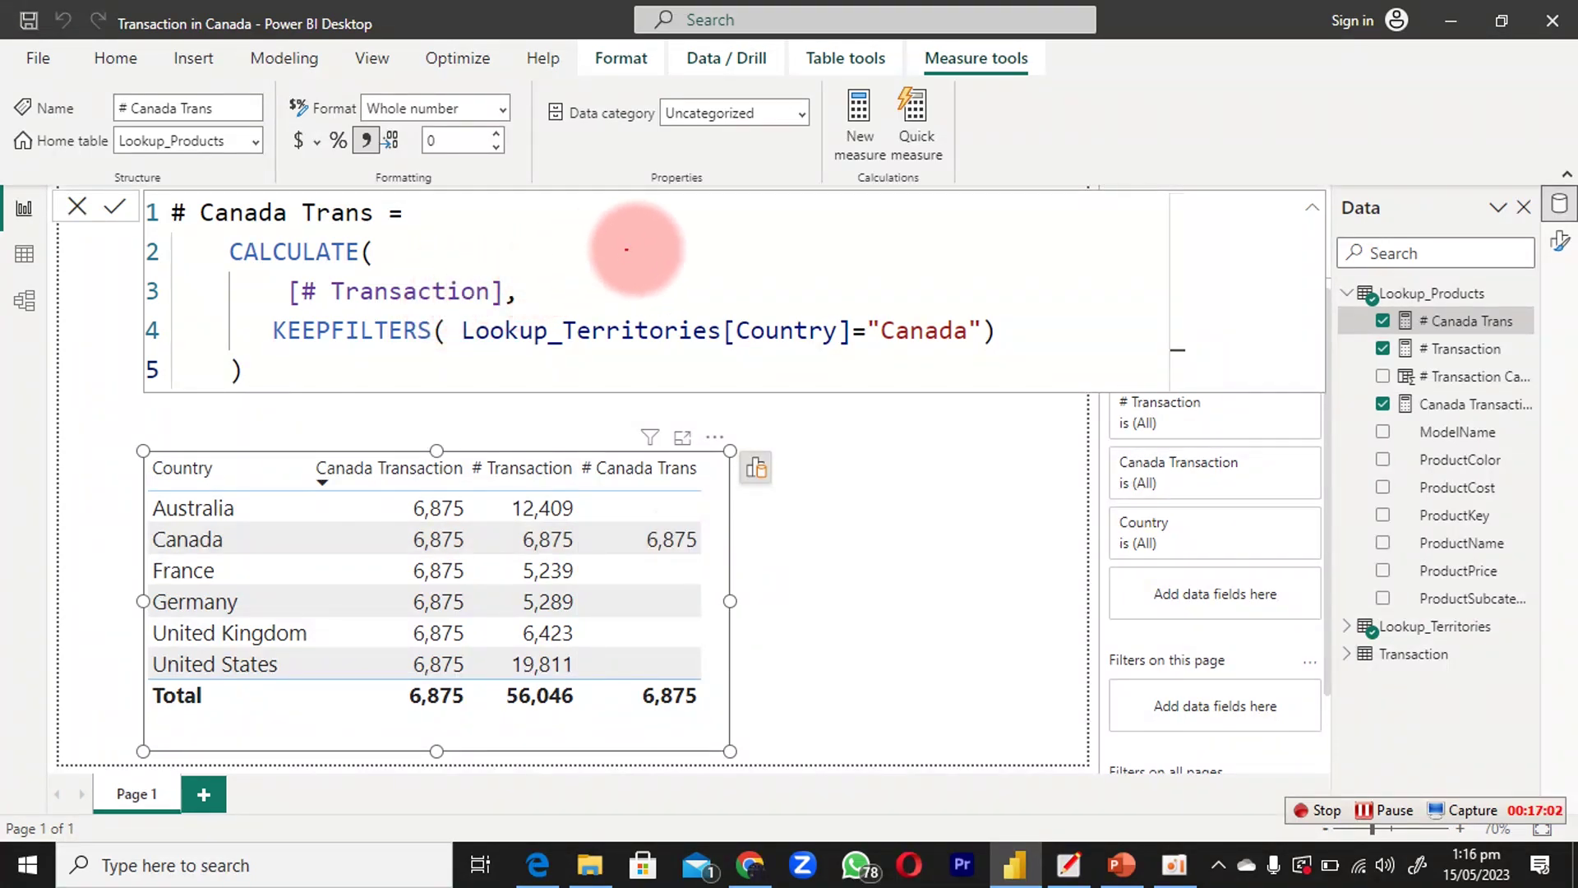
Handwrite the list of covered functions beside the table in red ink: Countrows, Related, Related Table, Keepfilter and the start of "Cal".
mouse_move(788, 401)
mouse_down()
mouse_move(871, 435)
mouse_move(950, 407)
mouse_move(943, 430)
mouse_move(1000, 411)
mouse_move(1020, 434)
mouse_move(1060, 415)
mouse_up()
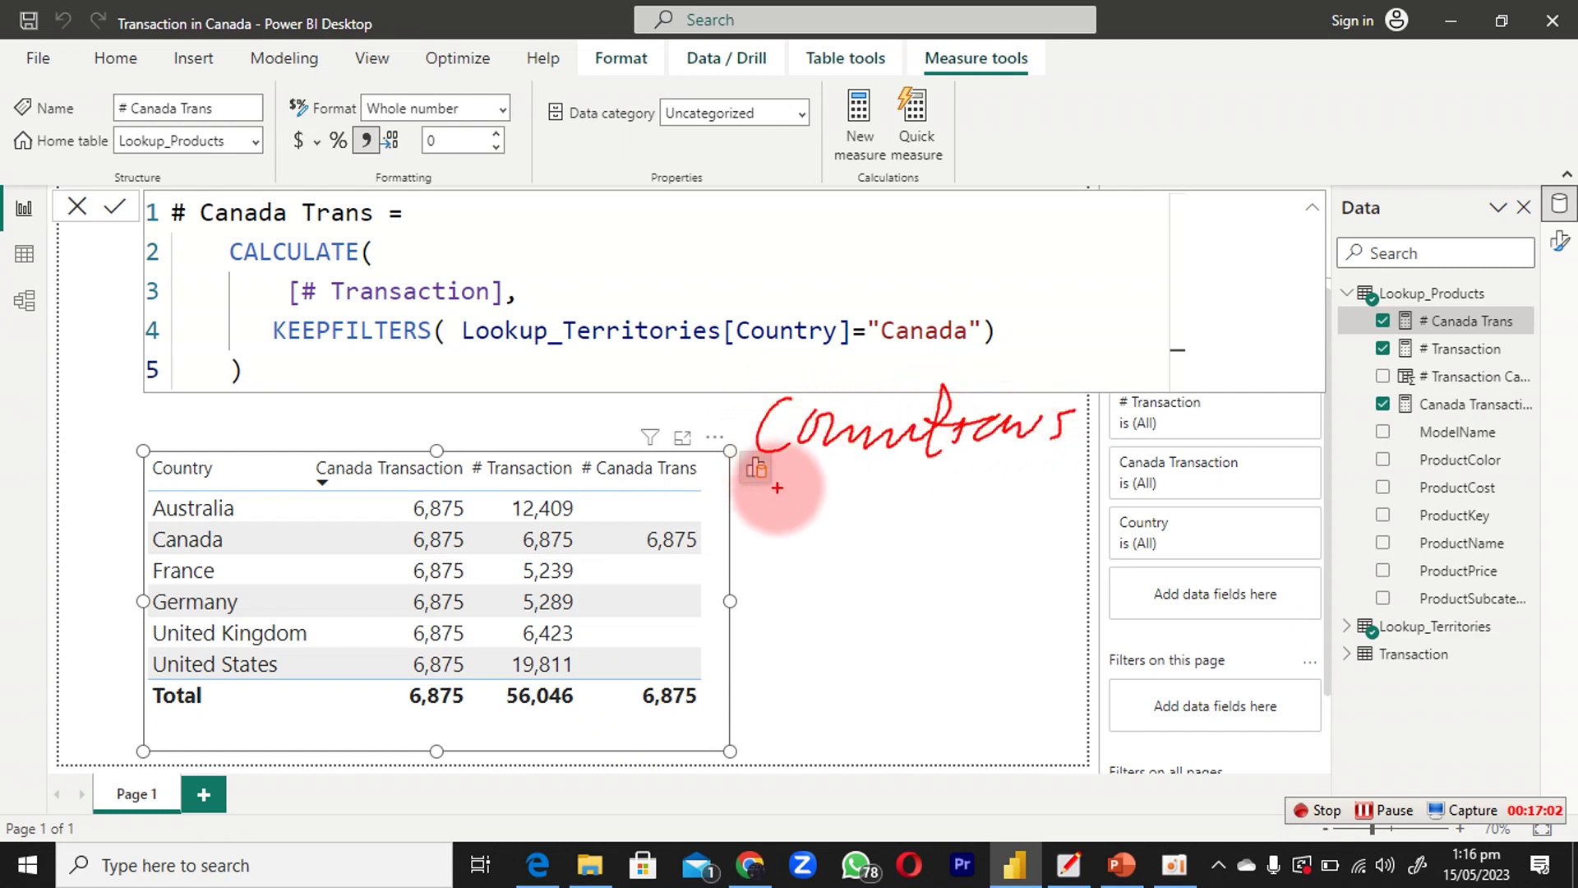
mouse_move(760, 518)
mouse_down()
mouse_move(775, 494)
mouse_move(896, 493)
mouse_move(923, 516)
mouse_move(954, 481)
mouse_move(997, 493)
mouse_move(1021, 457)
mouse_up()
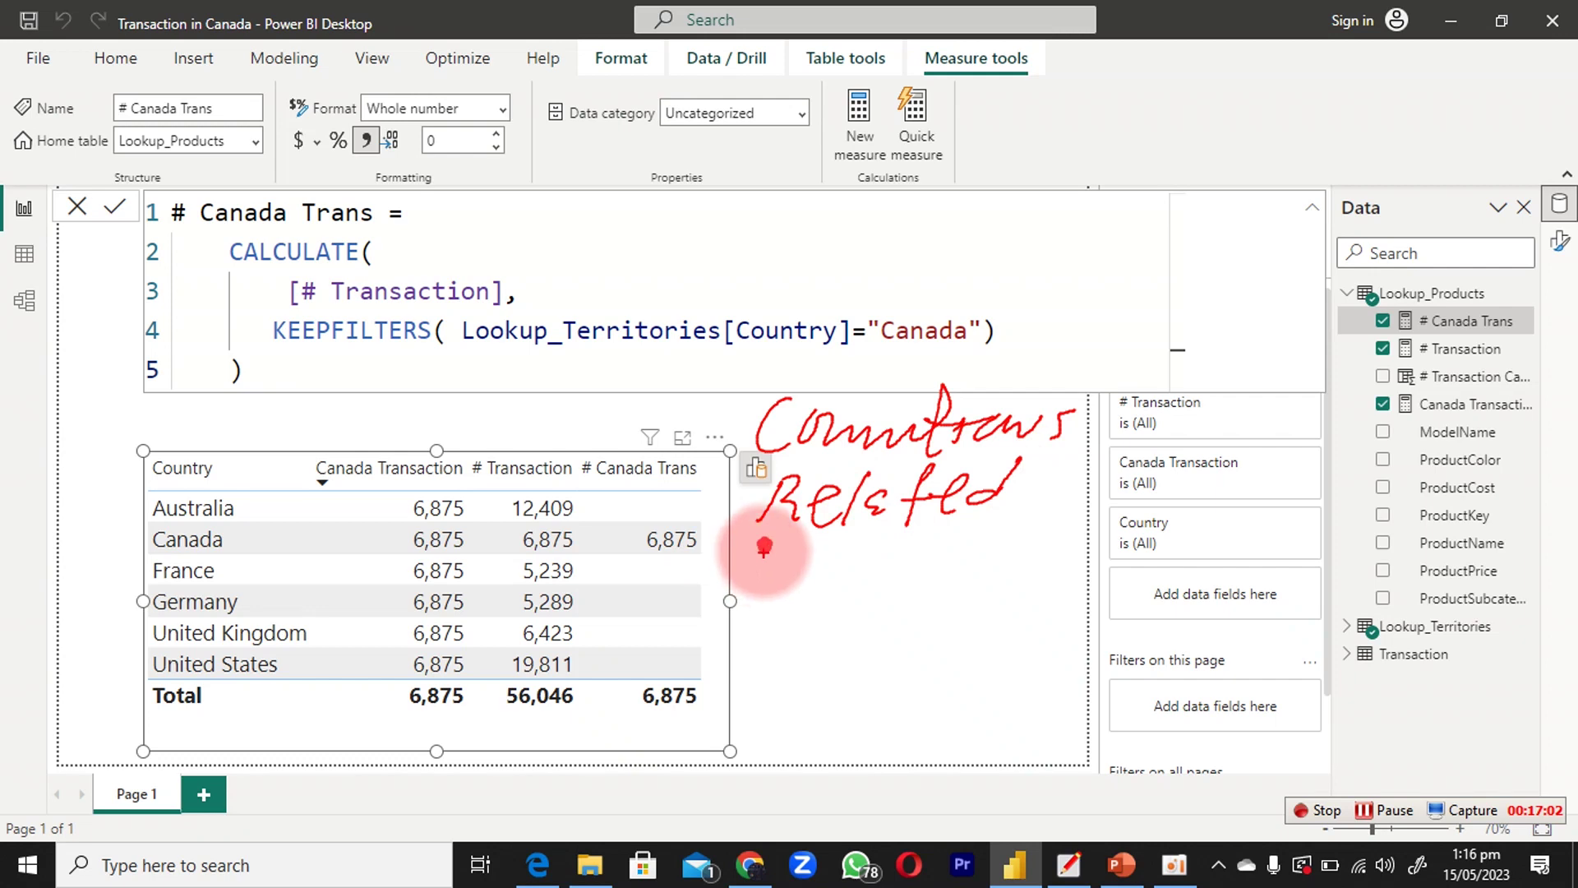
mouse_move(752, 519)
mouse_down()
mouse_move(776, 595)
mouse_move(868, 561)
mouse_move(890, 585)
mouse_move(916, 571)
mouse_move(917, 586)
mouse_move(1059, 536)
mouse_move(1119, 574)
mouse_move(1142, 563)
mouse_move(1143, 593)
mouse_move(1269, 573)
mouse_move(1280, 597)
mouse_move(1318, 598)
mouse_up()
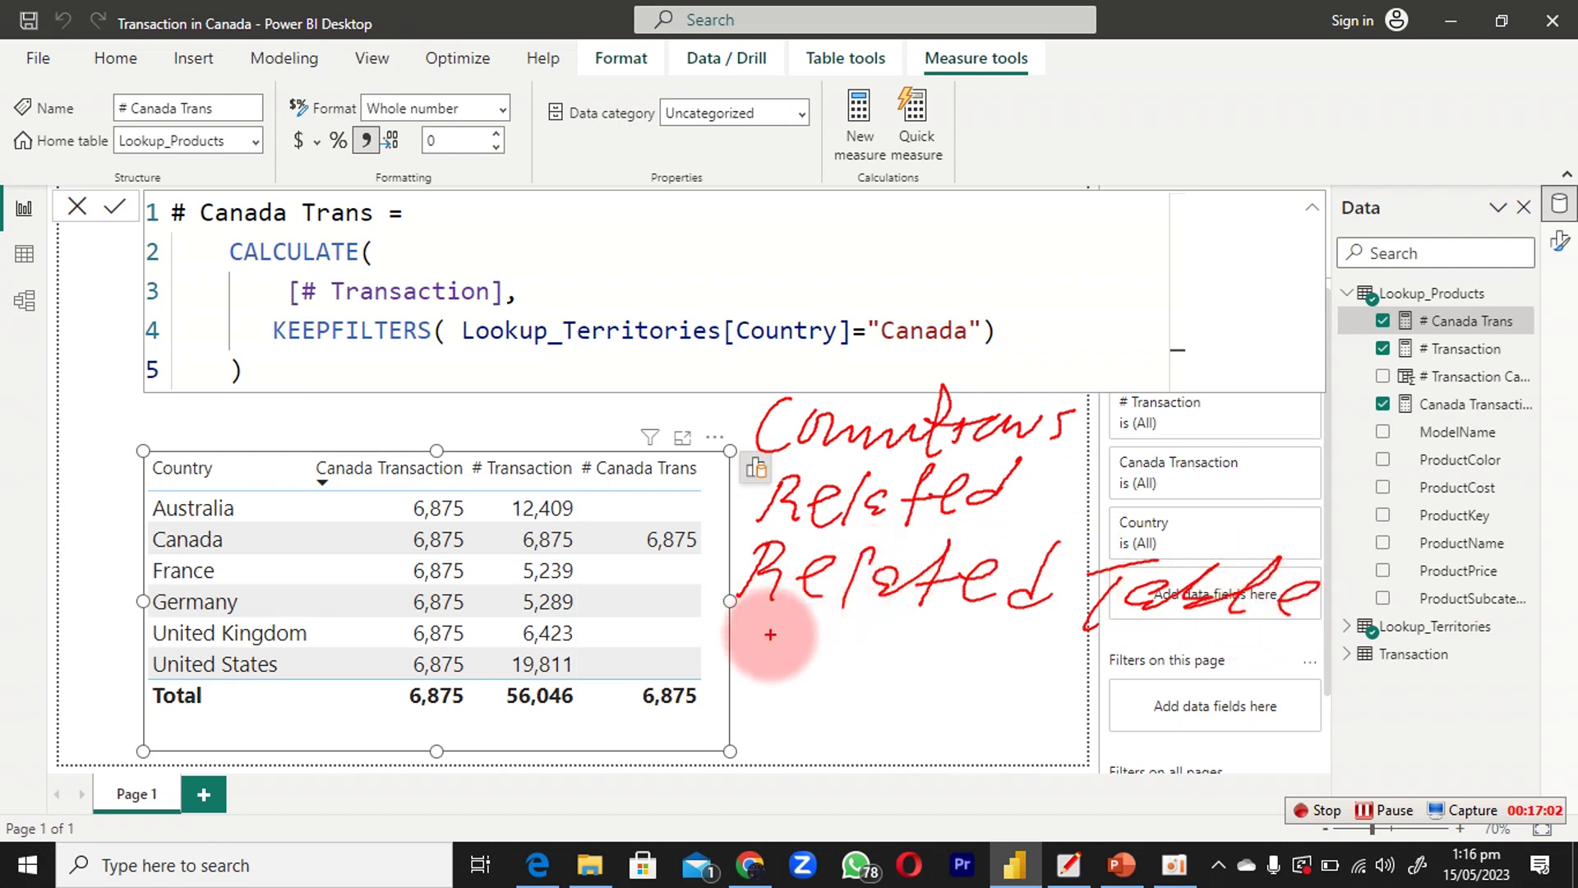
mouse_move(764, 637)
mouse_down()
mouse_move(740, 655)
mouse_move(863, 691)
mouse_move(909, 658)
mouse_move(969, 687)
mouse_move(1102, 673)
mouse_up()
mouse_move(755, 733)
mouse_down()
mouse_move(793, 729)
mouse_move(818, 757)
mouse_move(846, 732)
mouse_move(855, 747)
mouse_up()
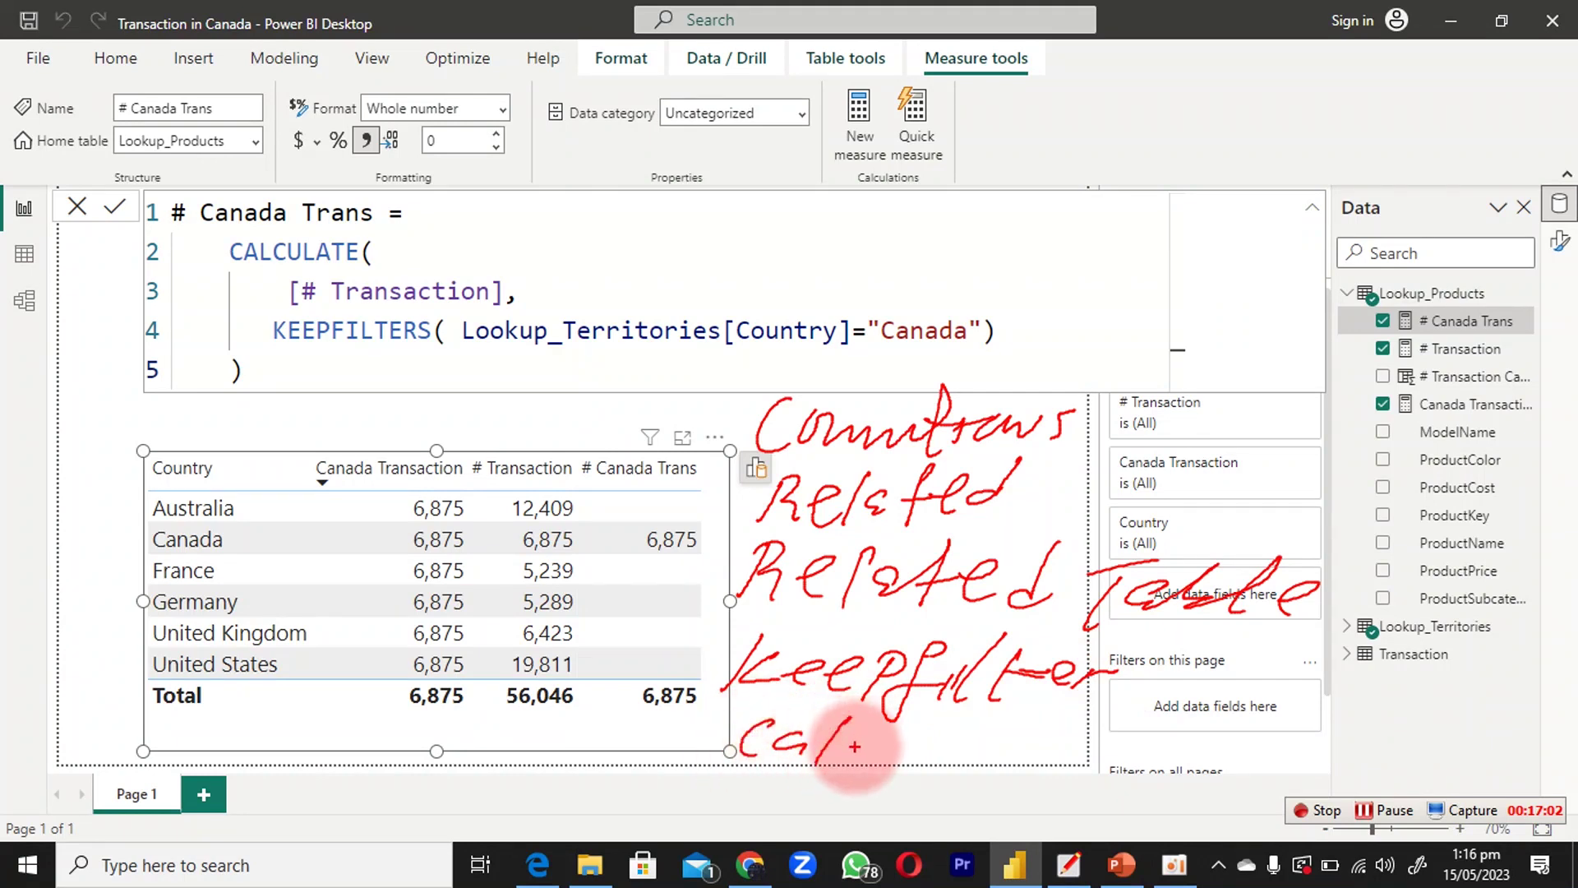